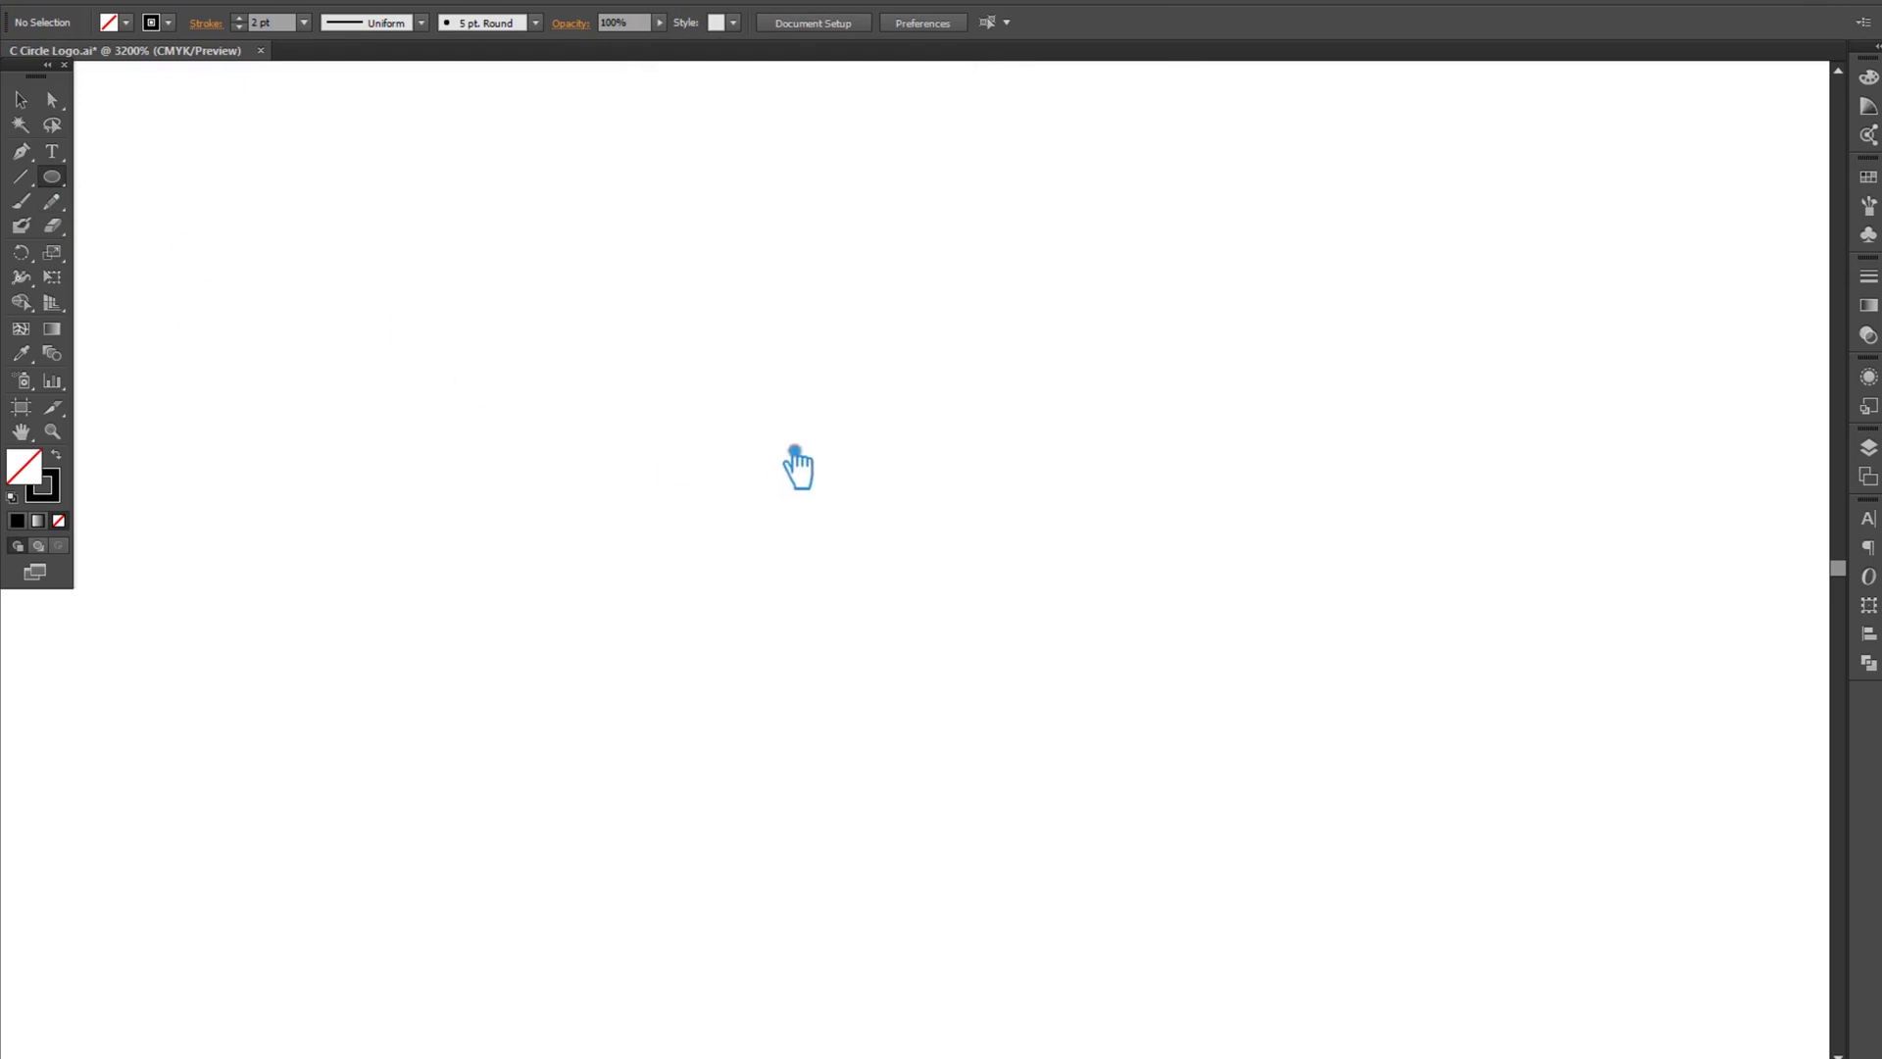
# - Draw a circle about 0.11 in in diameter with no fill and a 2 pt black stroke
pyautogui.moveTo(803, 471)
pyautogui.mouseDown()
pyautogui.moveTo(1041, 565)
pyautogui.moveTo(1016, 567)
pyautogui.mouseUp()
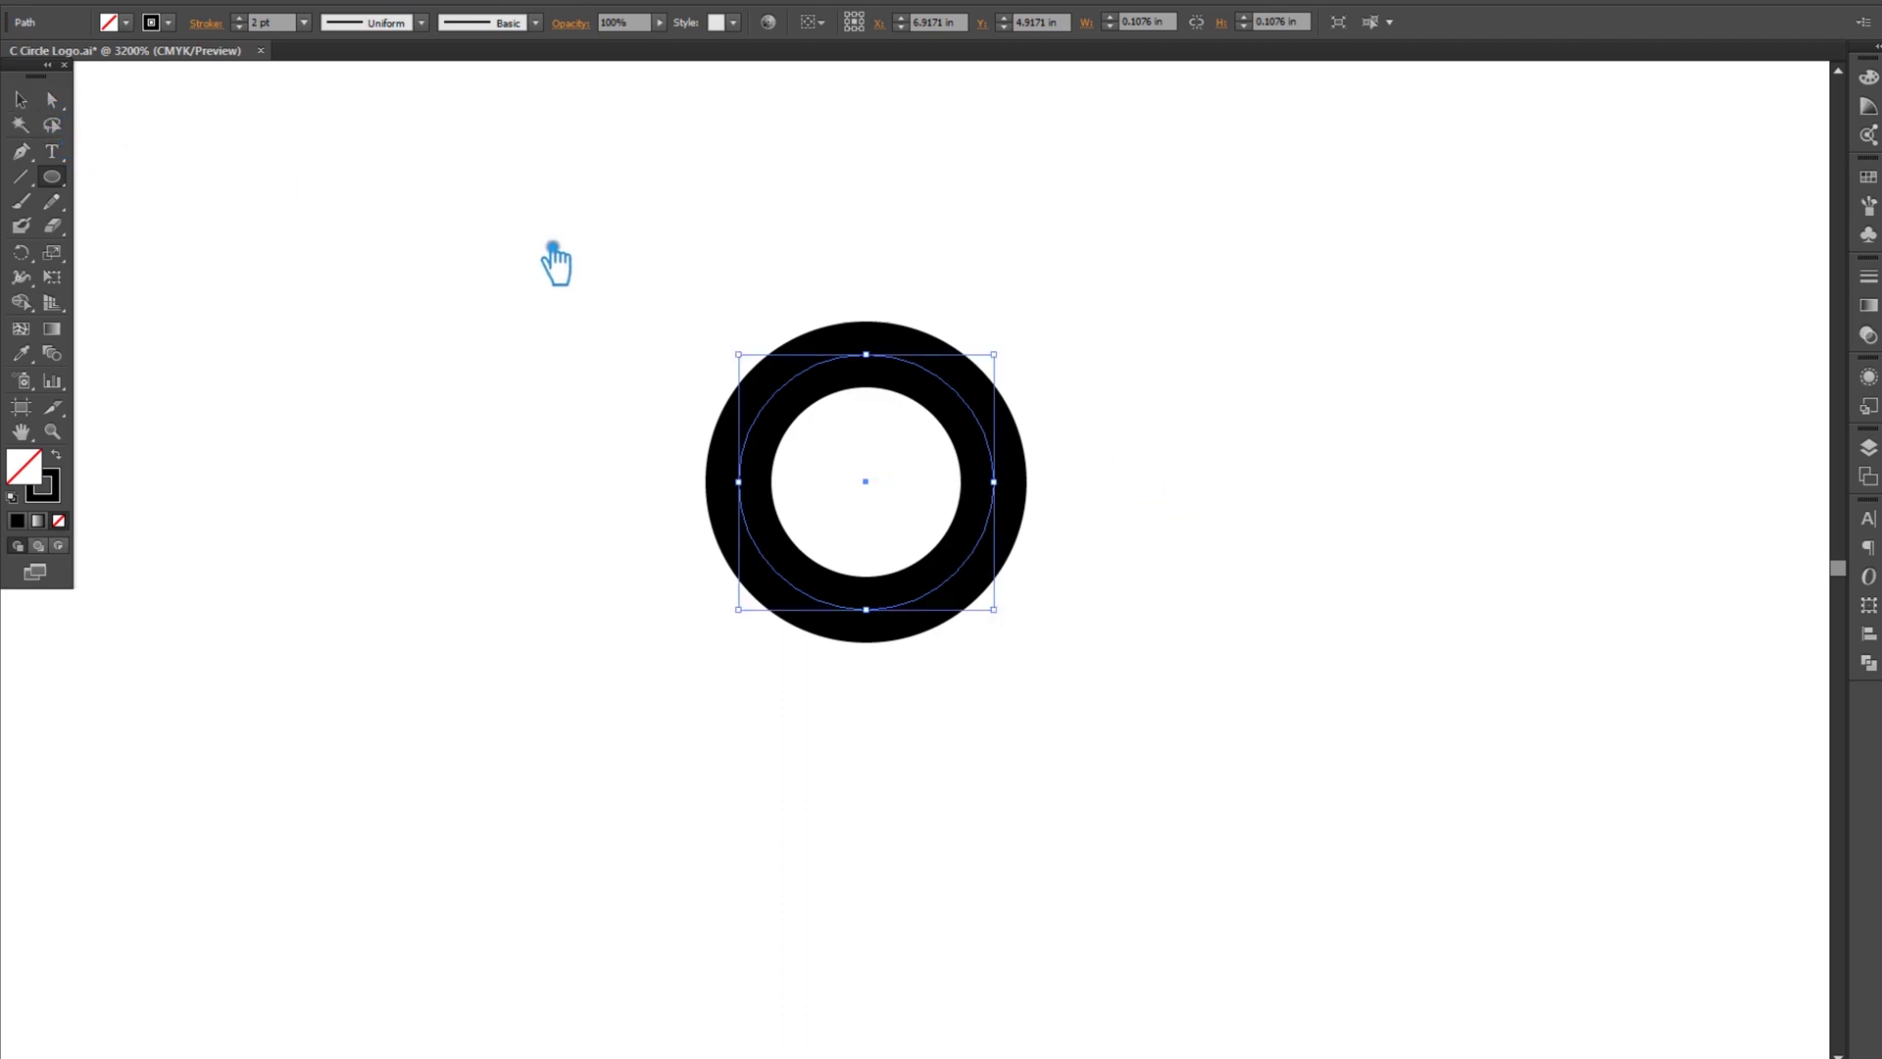
pyautogui.click(20, 99)
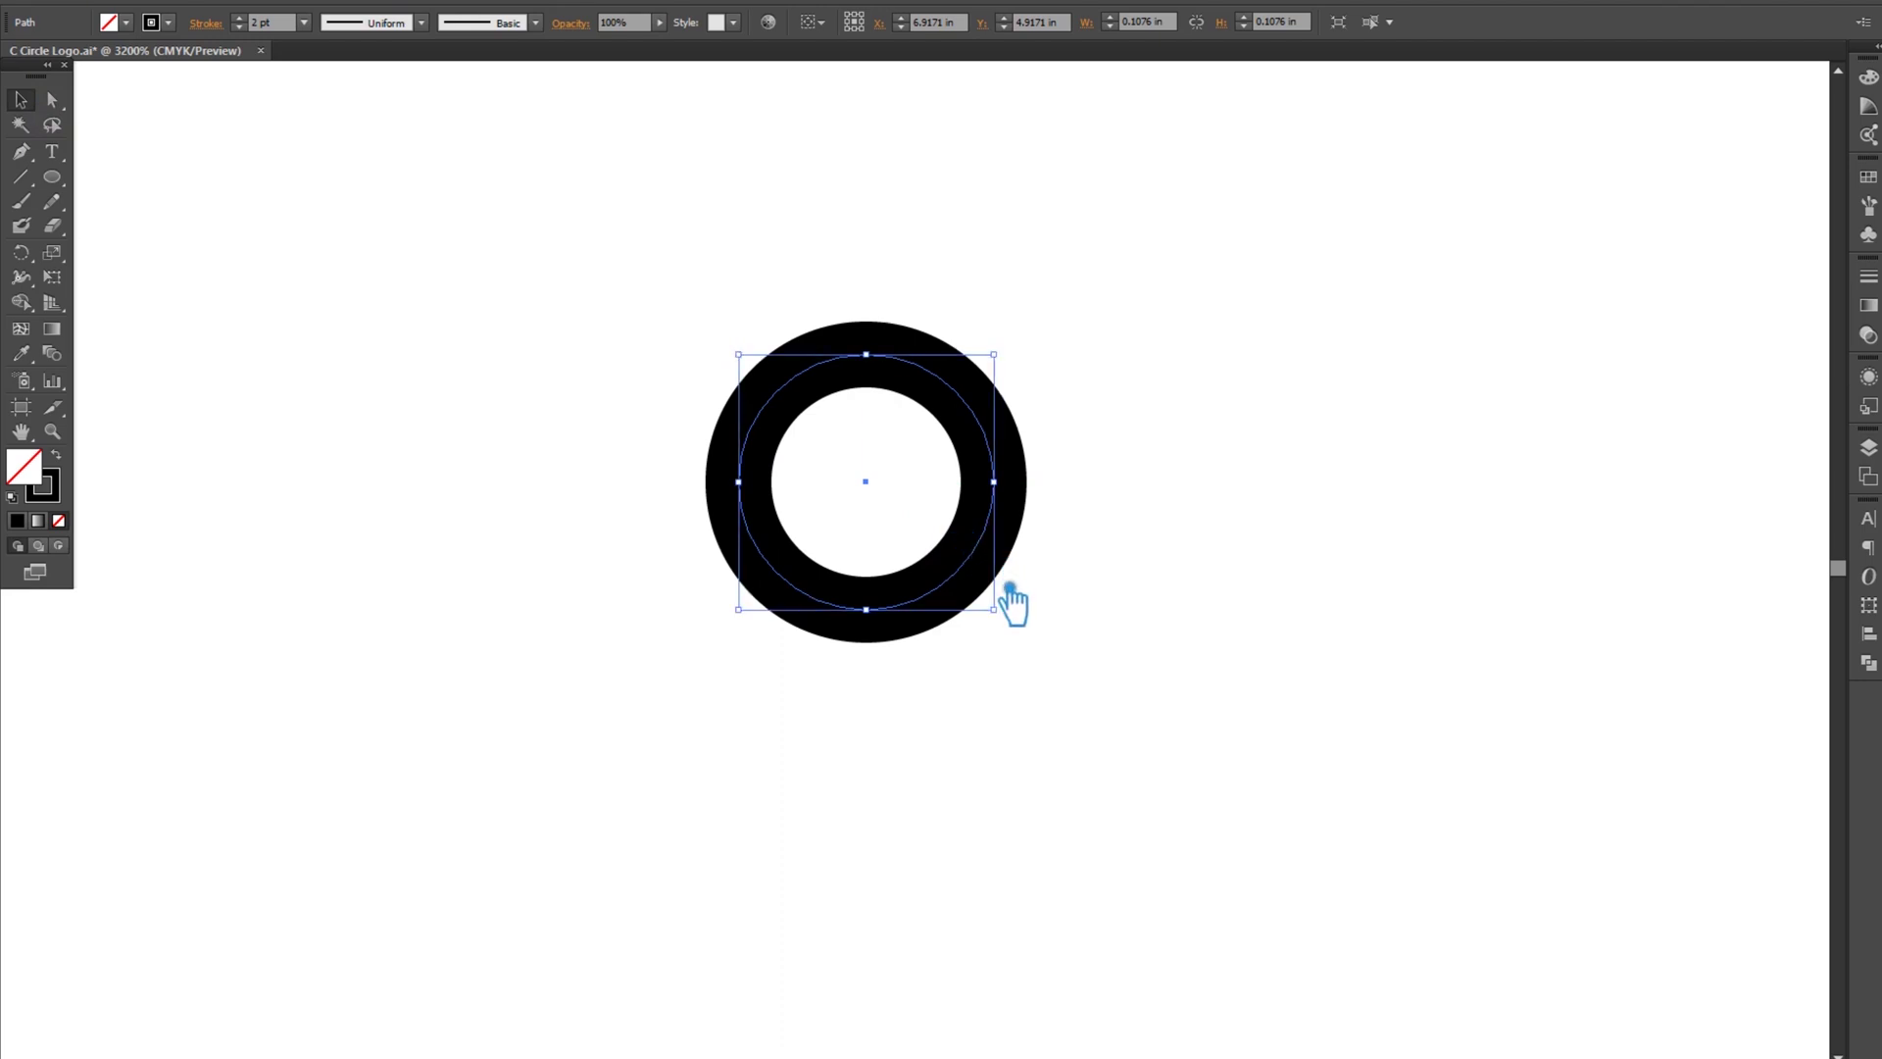
pyautogui.moveTo(1016, 621); pyautogui.dragTo(1149, 689)
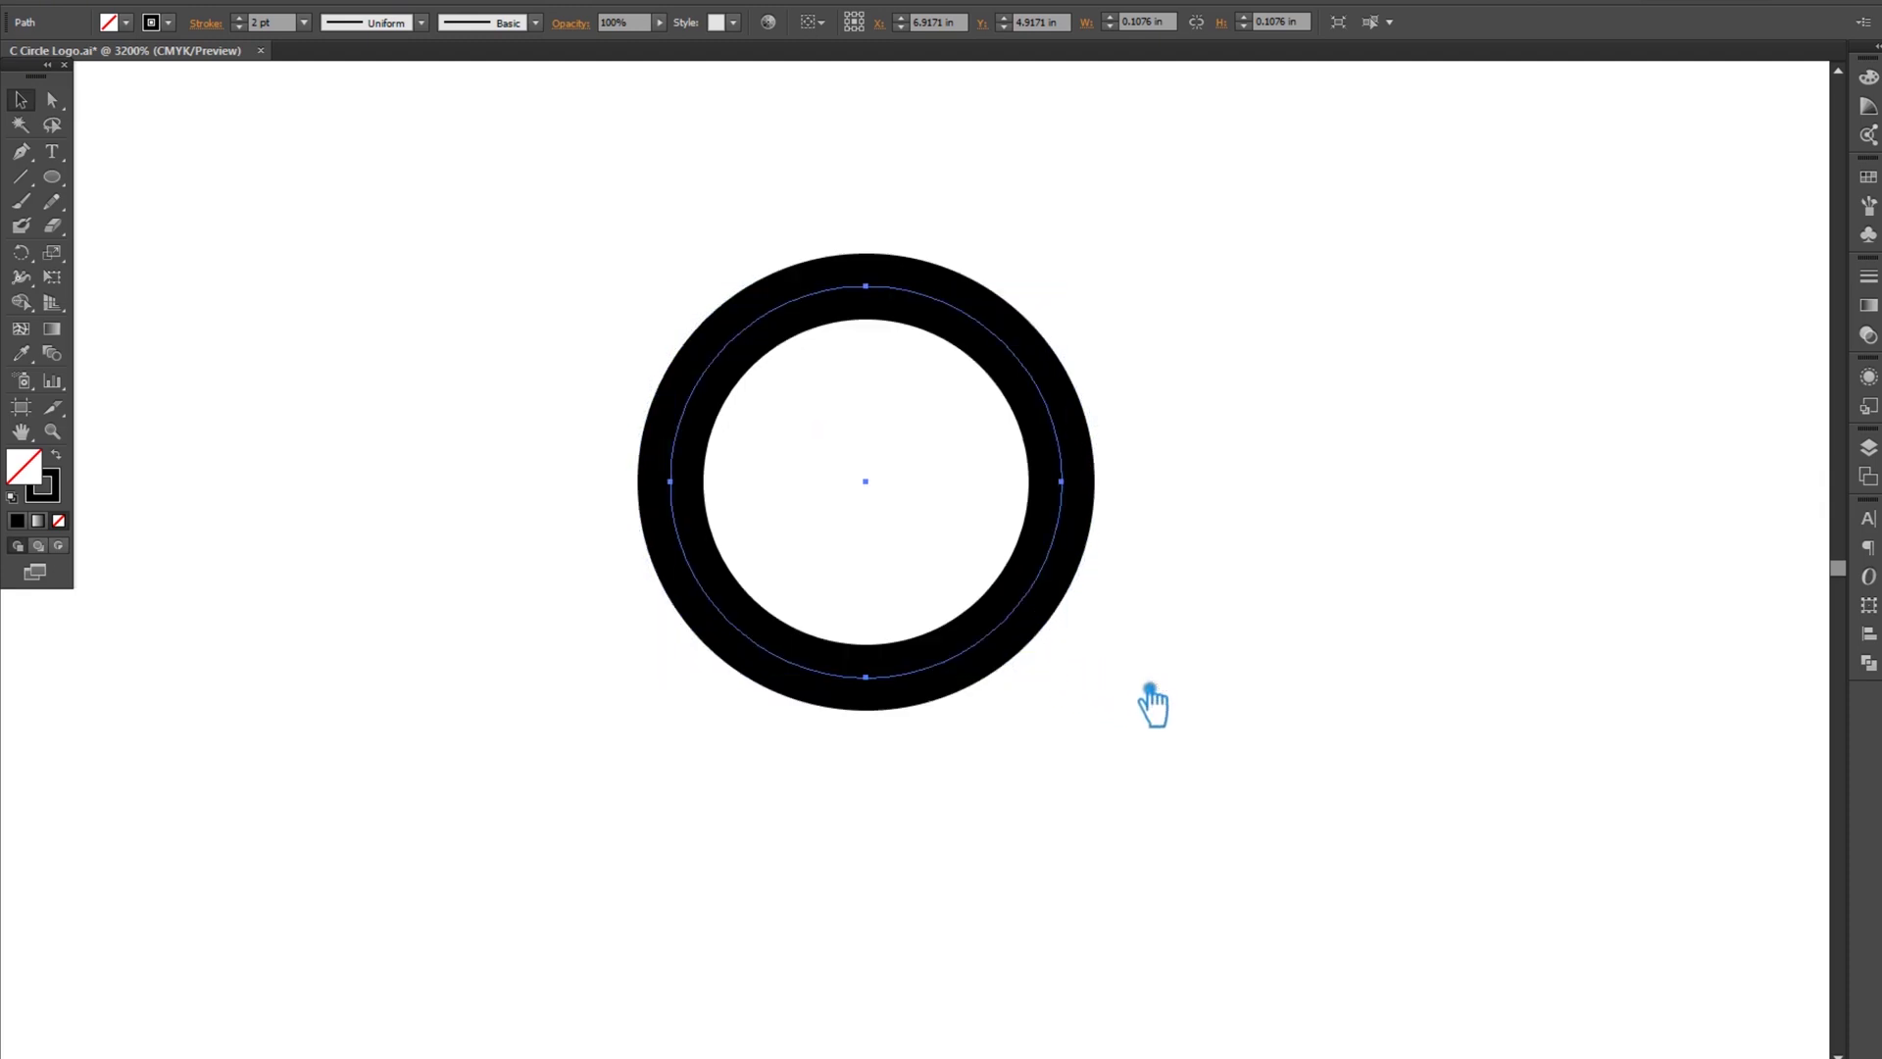
pyautogui.hotkey('ctrl', 'z')
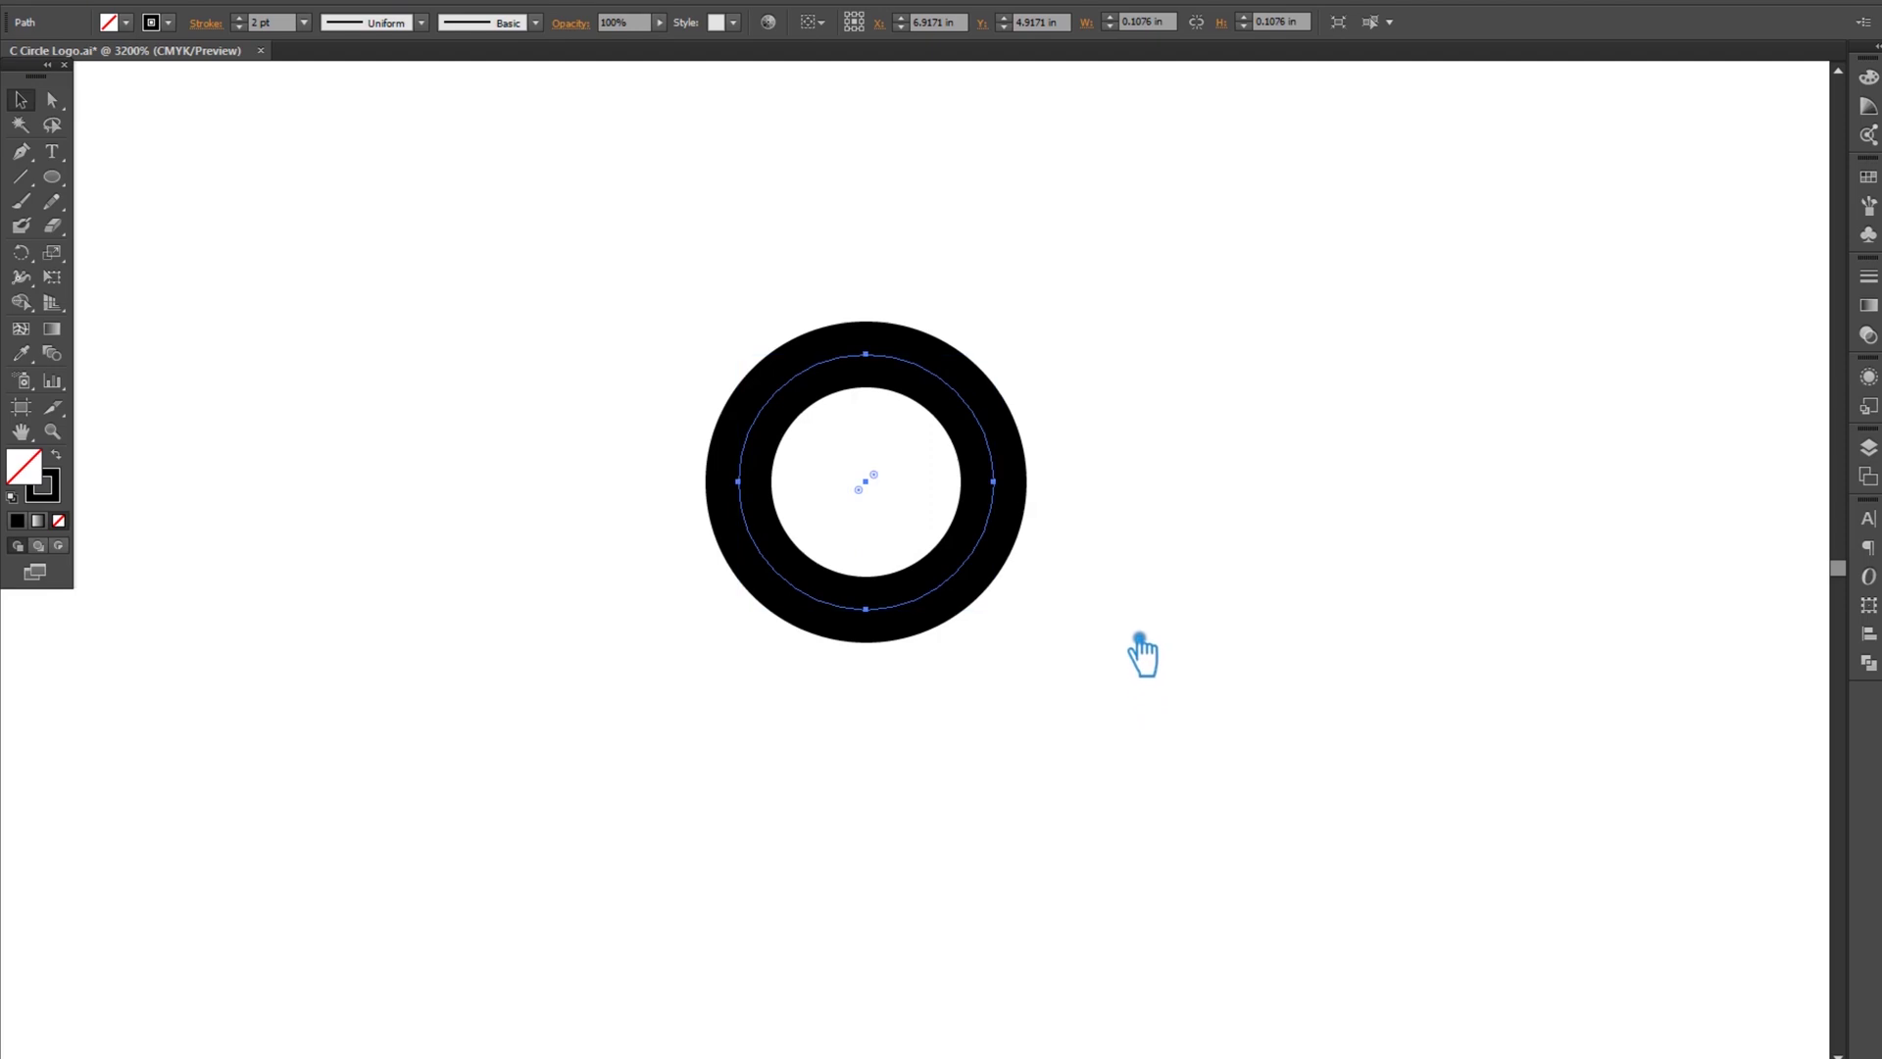
# - Add an enlarged concentric copy around the small circle, about 0.216 in in diameter, leaving an even white gap
pyautogui.moveTo(1012, 615); pyautogui.dragTo(1114, 690)
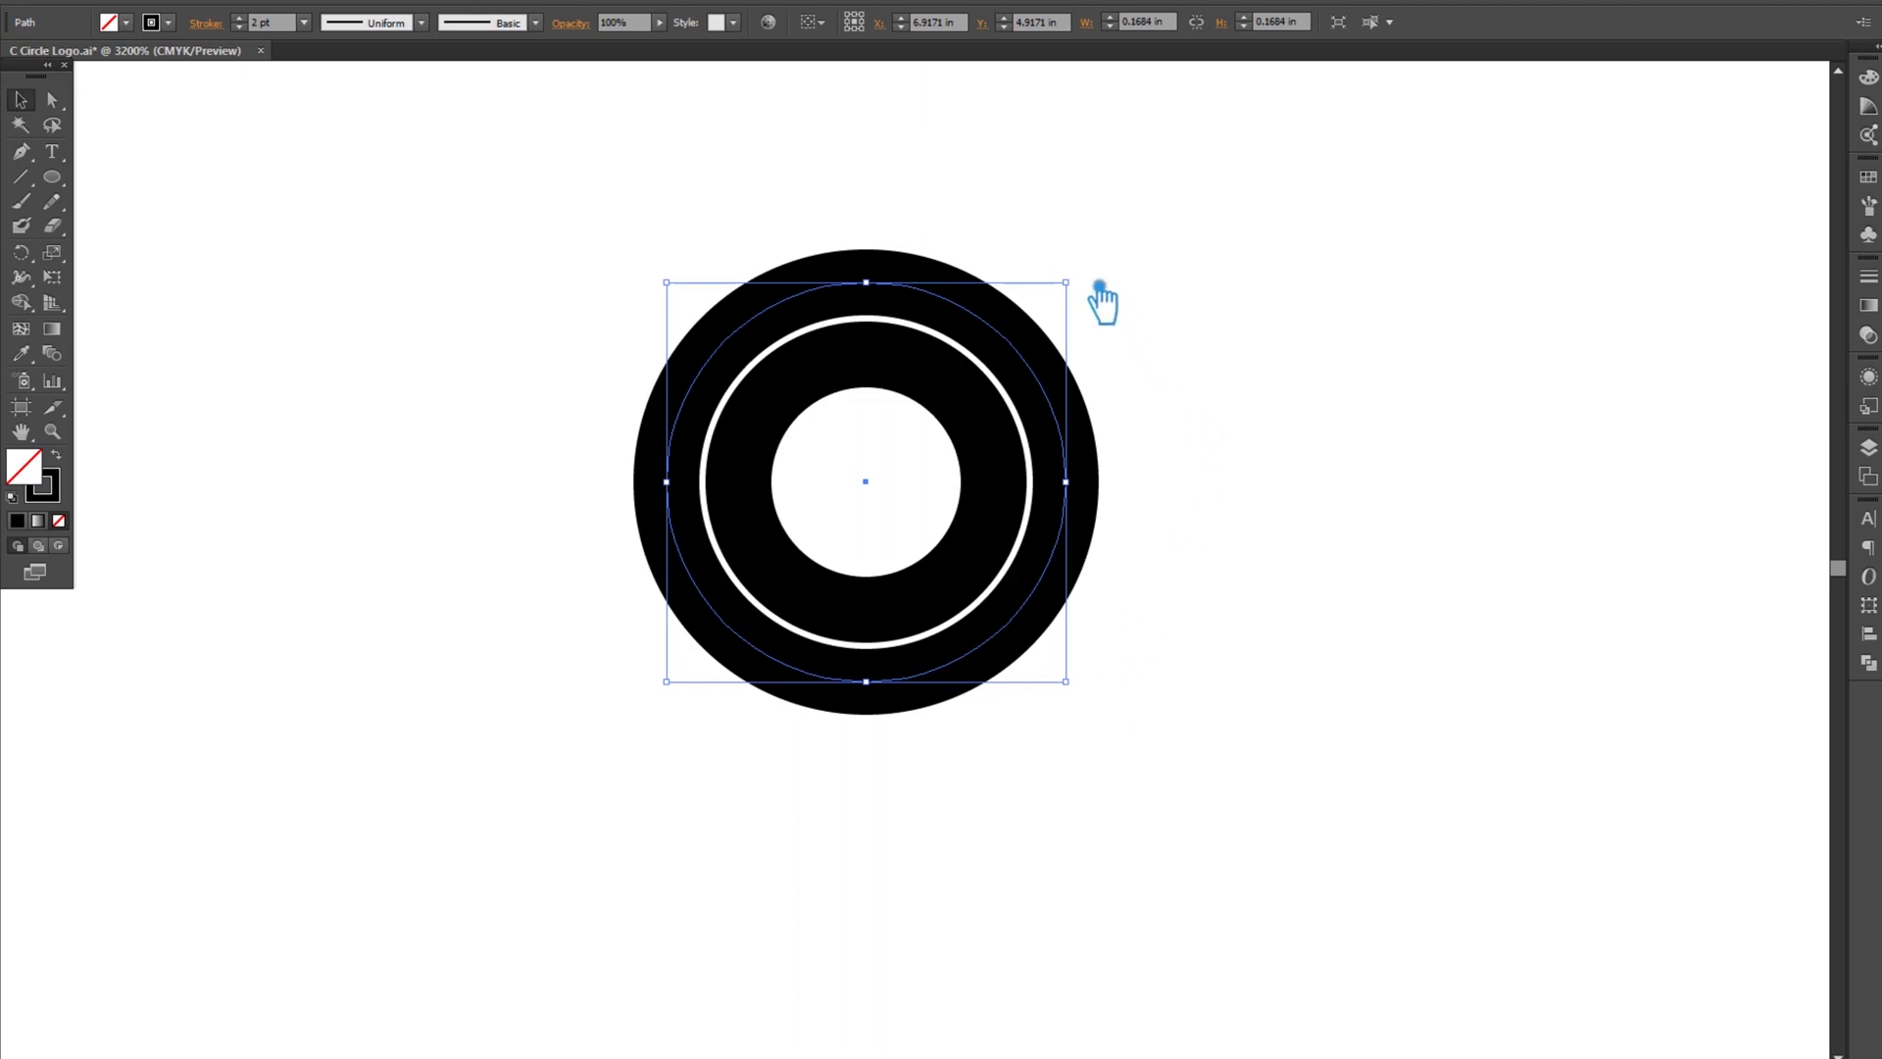
pyautogui.moveTo(1075, 296); pyautogui.dragTo(1078, 292)
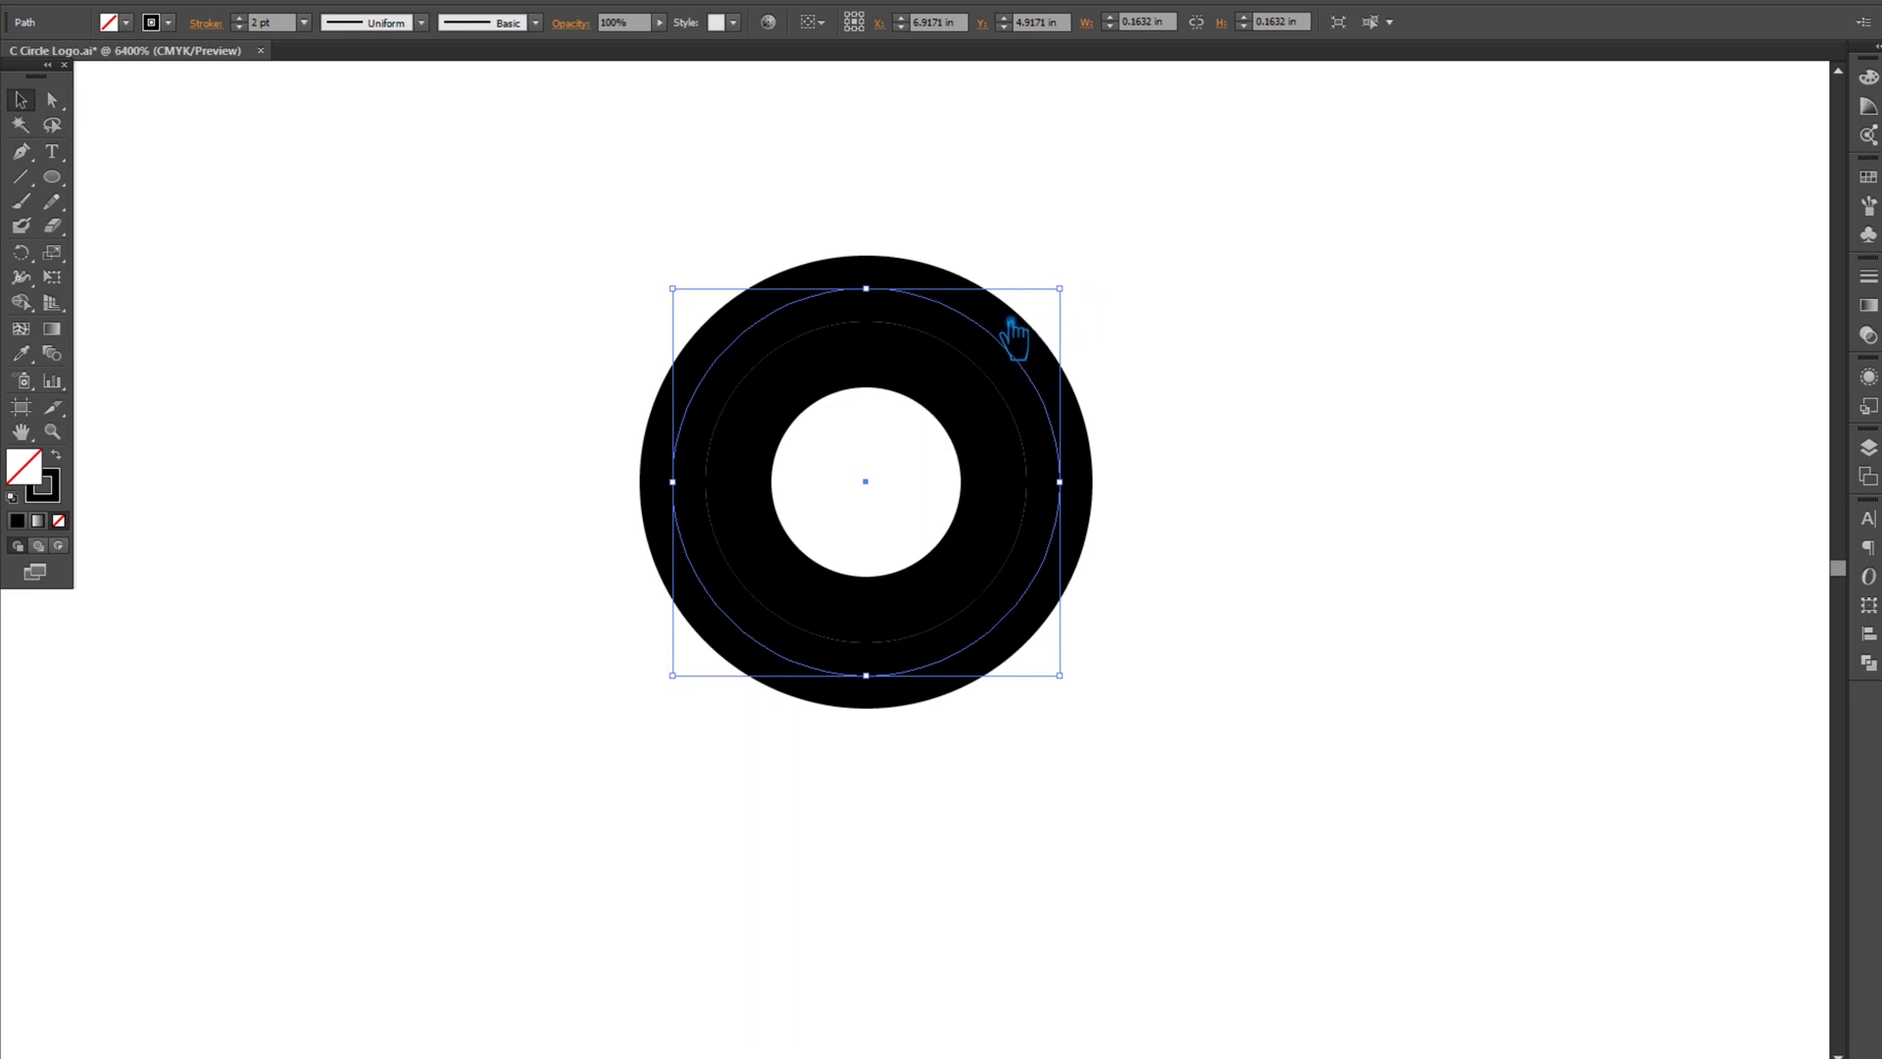
pyautogui.scroll(1, 1009, 323)
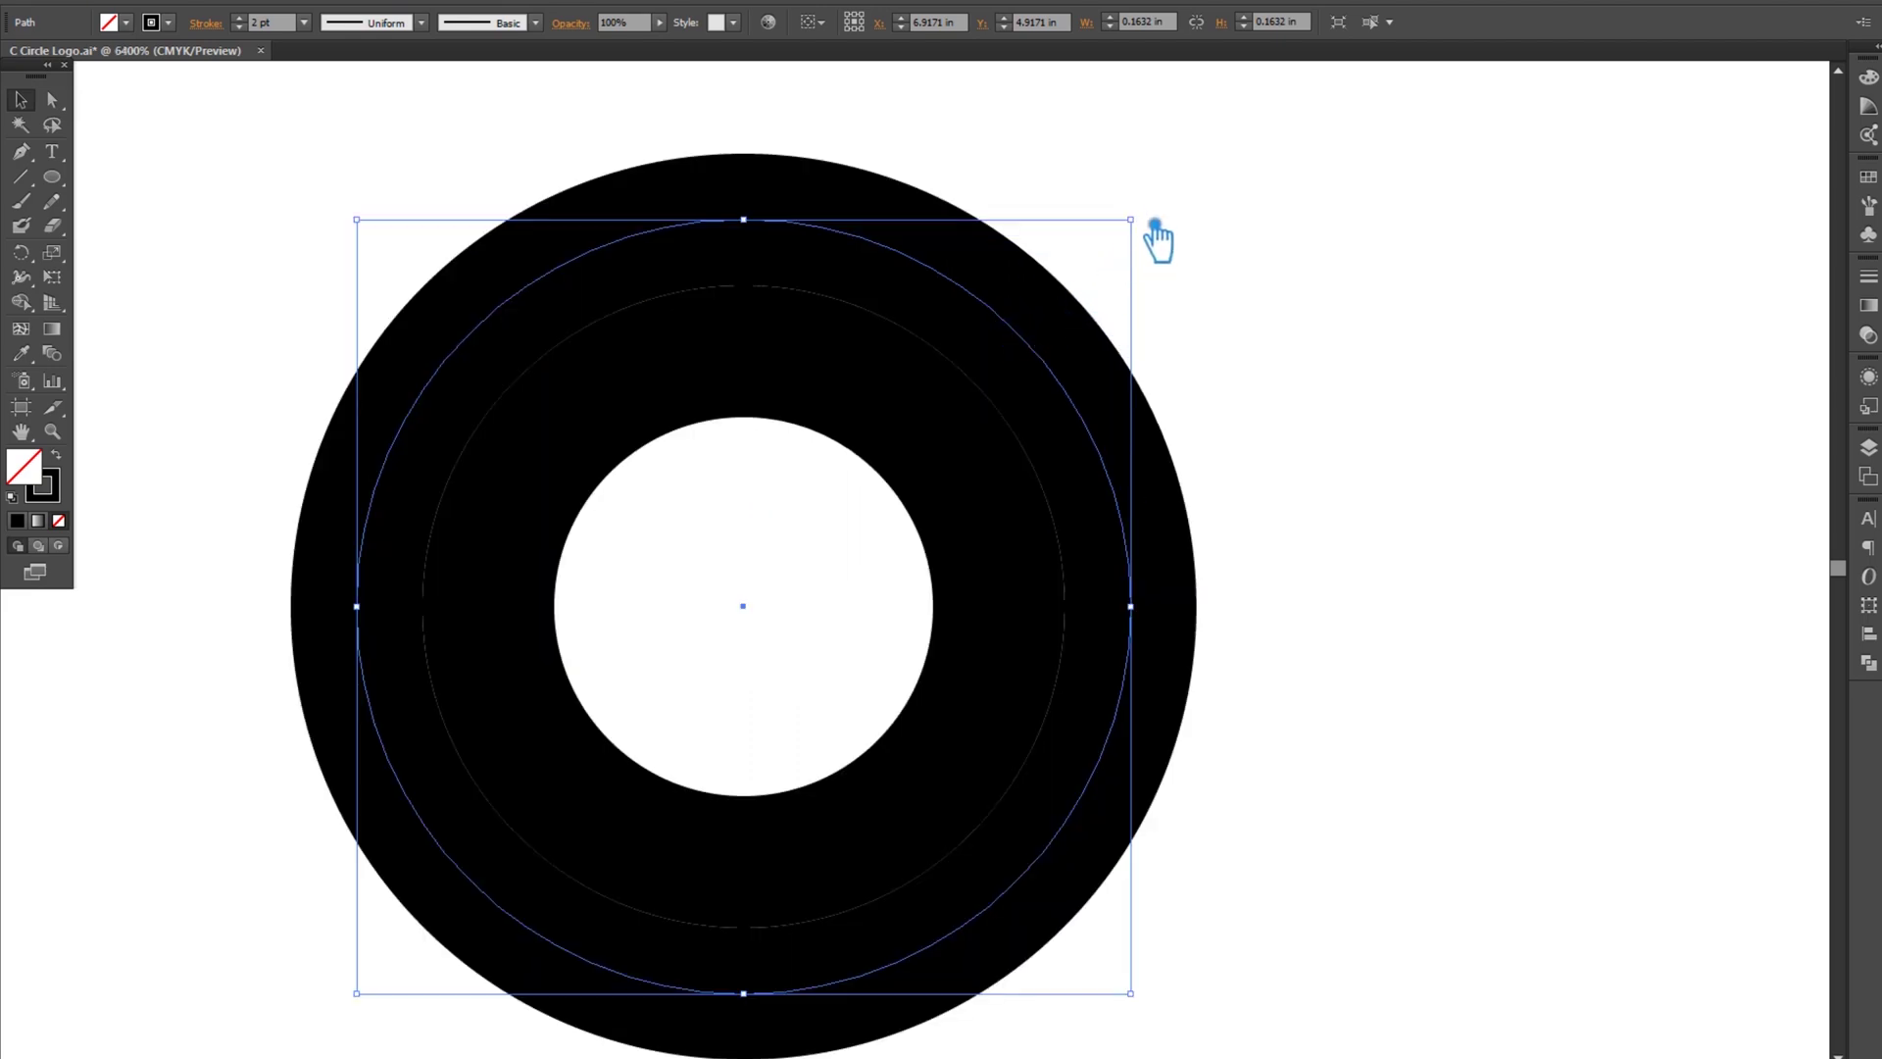
pyautogui.moveTo(1150, 232); pyautogui.dragTo(1215, 160)
pyautogui.scroll(-2, 1217, 184)
pyautogui.moveTo(1297, 360); pyautogui.dragTo(1249, 502)
pyautogui.moveTo(1161, 314); pyautogui.dragTo(1198, 292)
pyautogui.click(1343, 343)
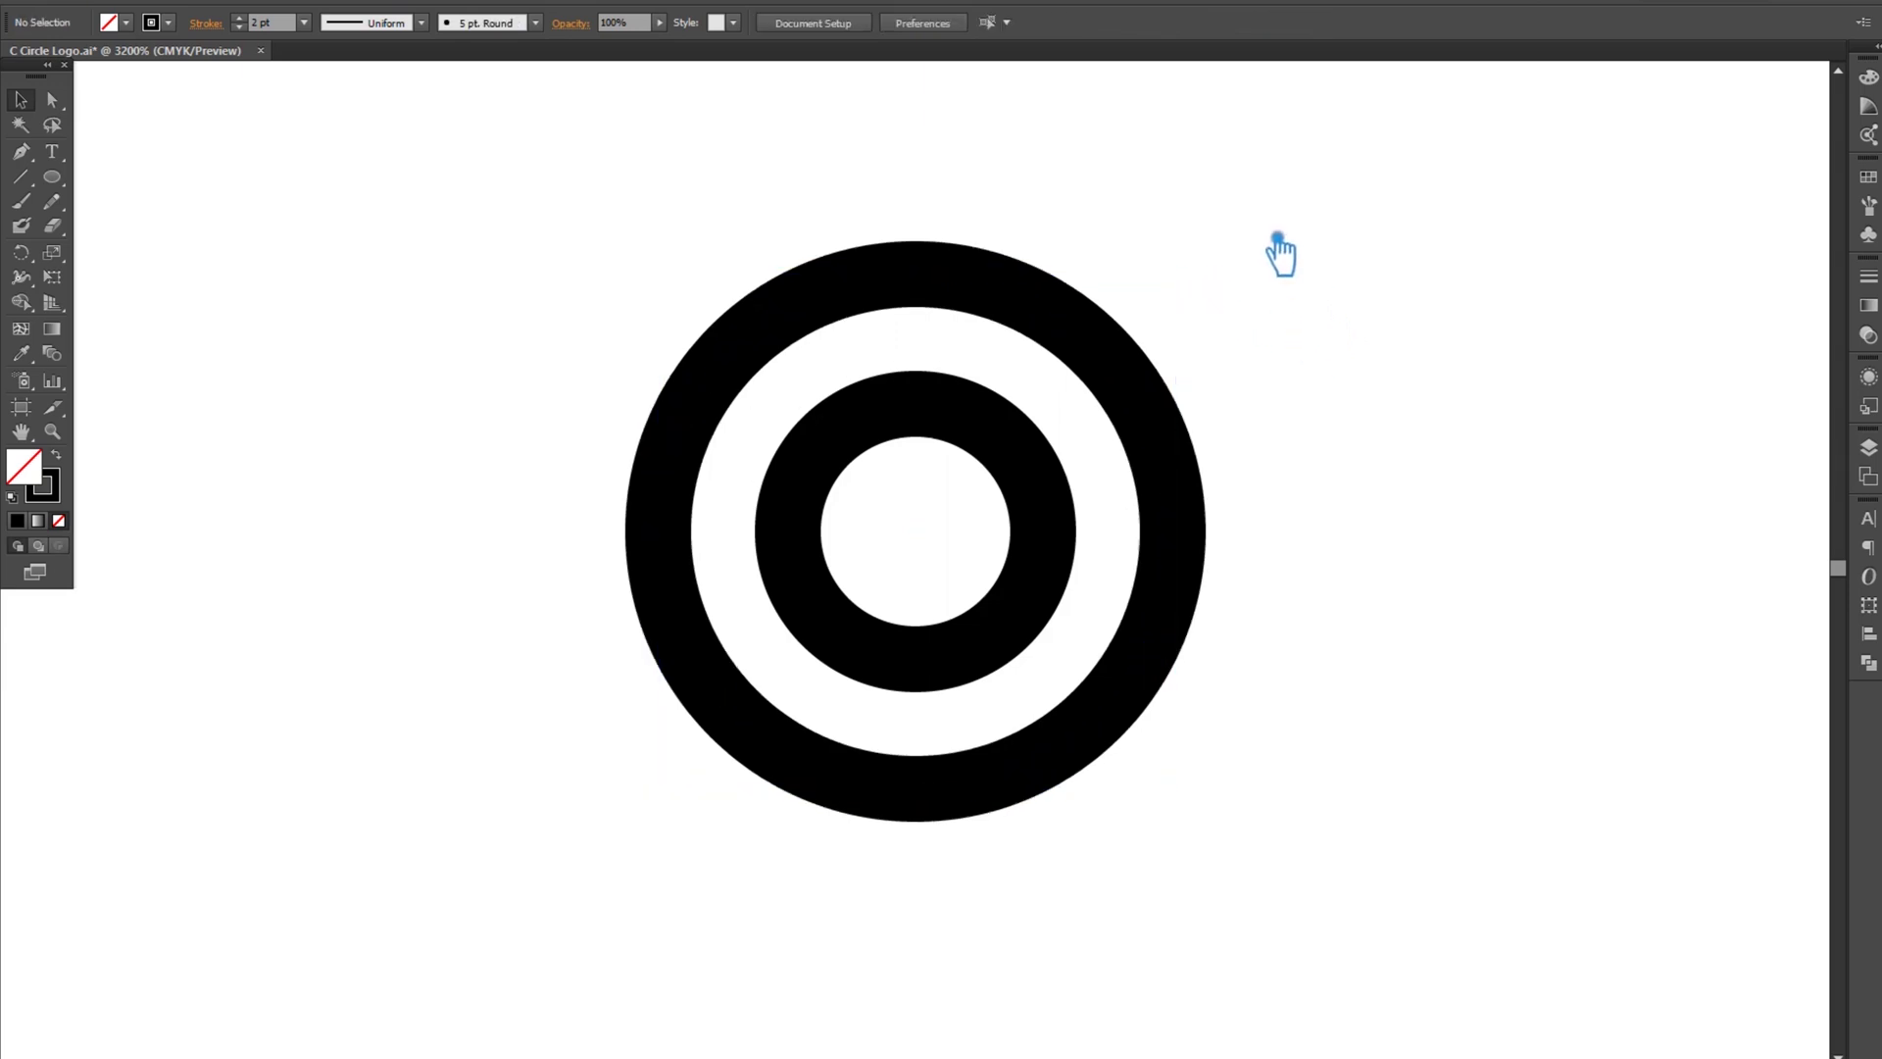
pyautogui.click(1122, 394)
pyautogui.moveTo(1192, 284); pyautogui.dragTo(1190, 286)
pyautogui.click(1212, 317)
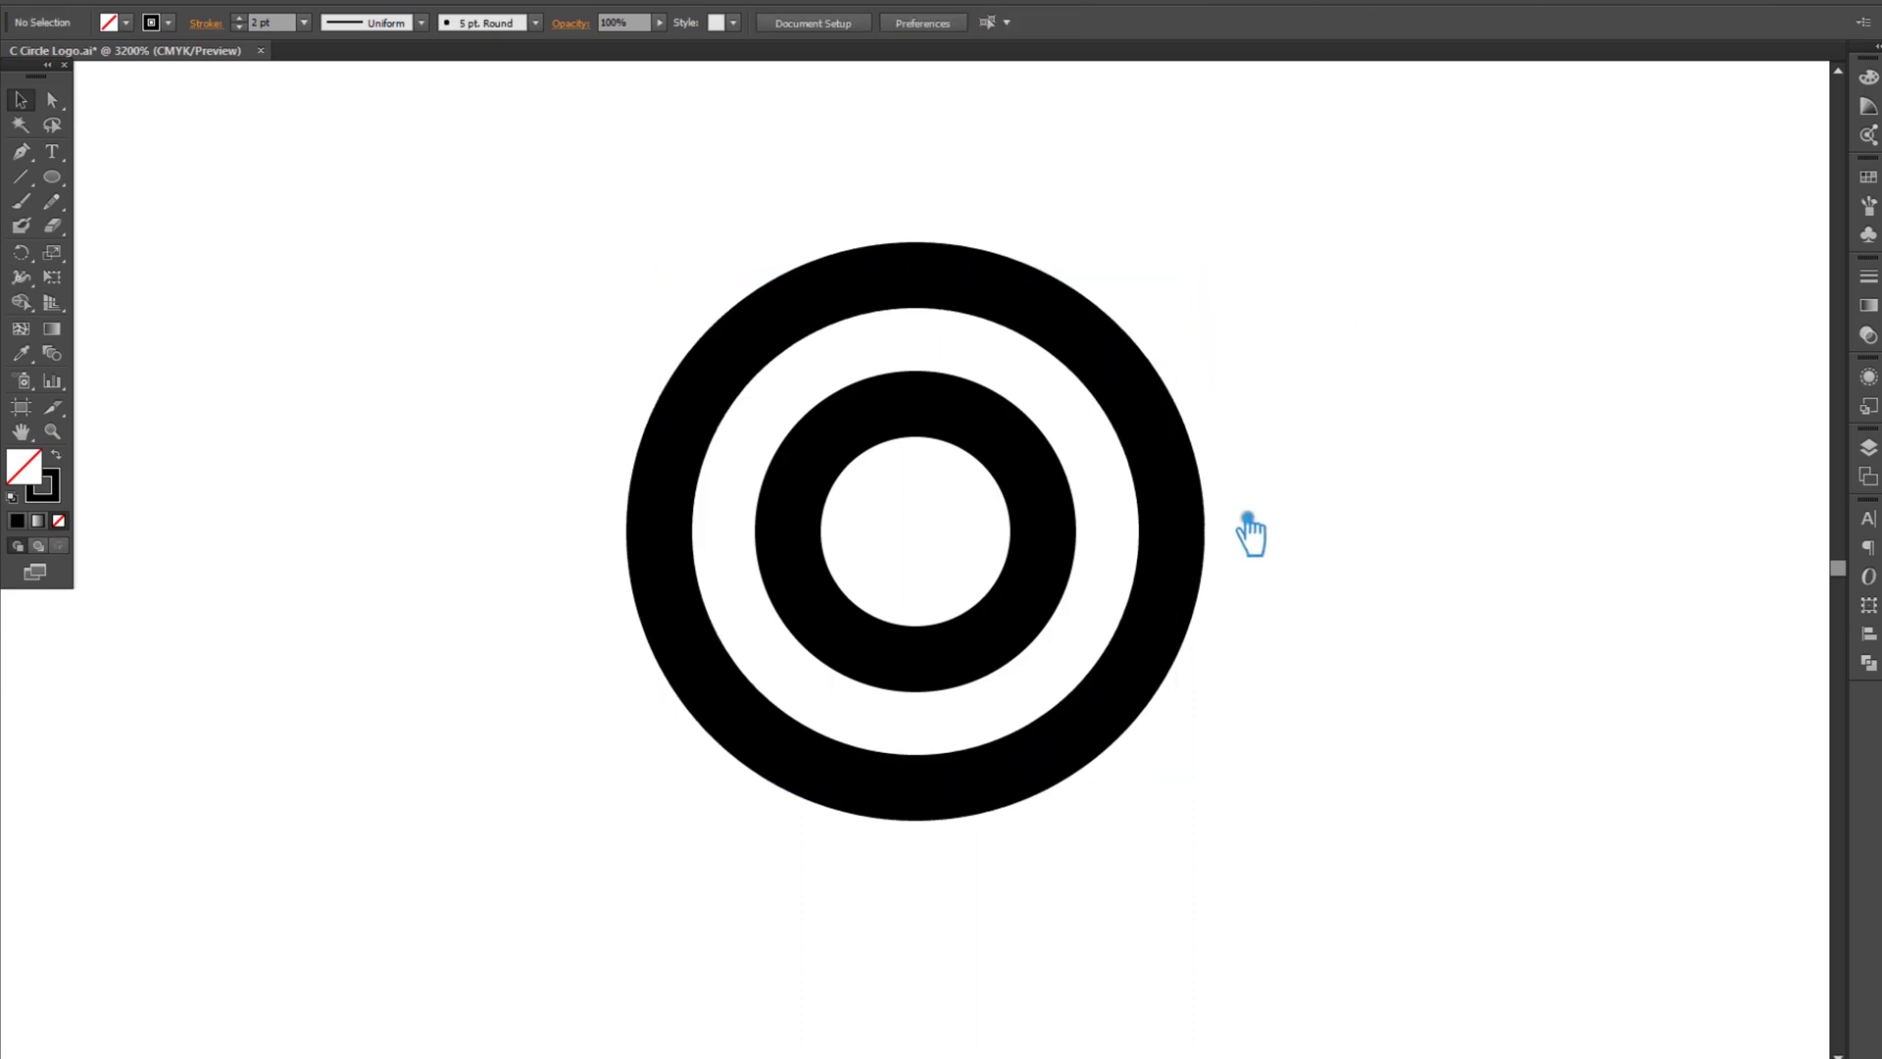
# - Add a third, larger concentric copy of the outer ring, about 0.324 in in diameter, with a matching white gap
pyautogui.click(1169, 436)
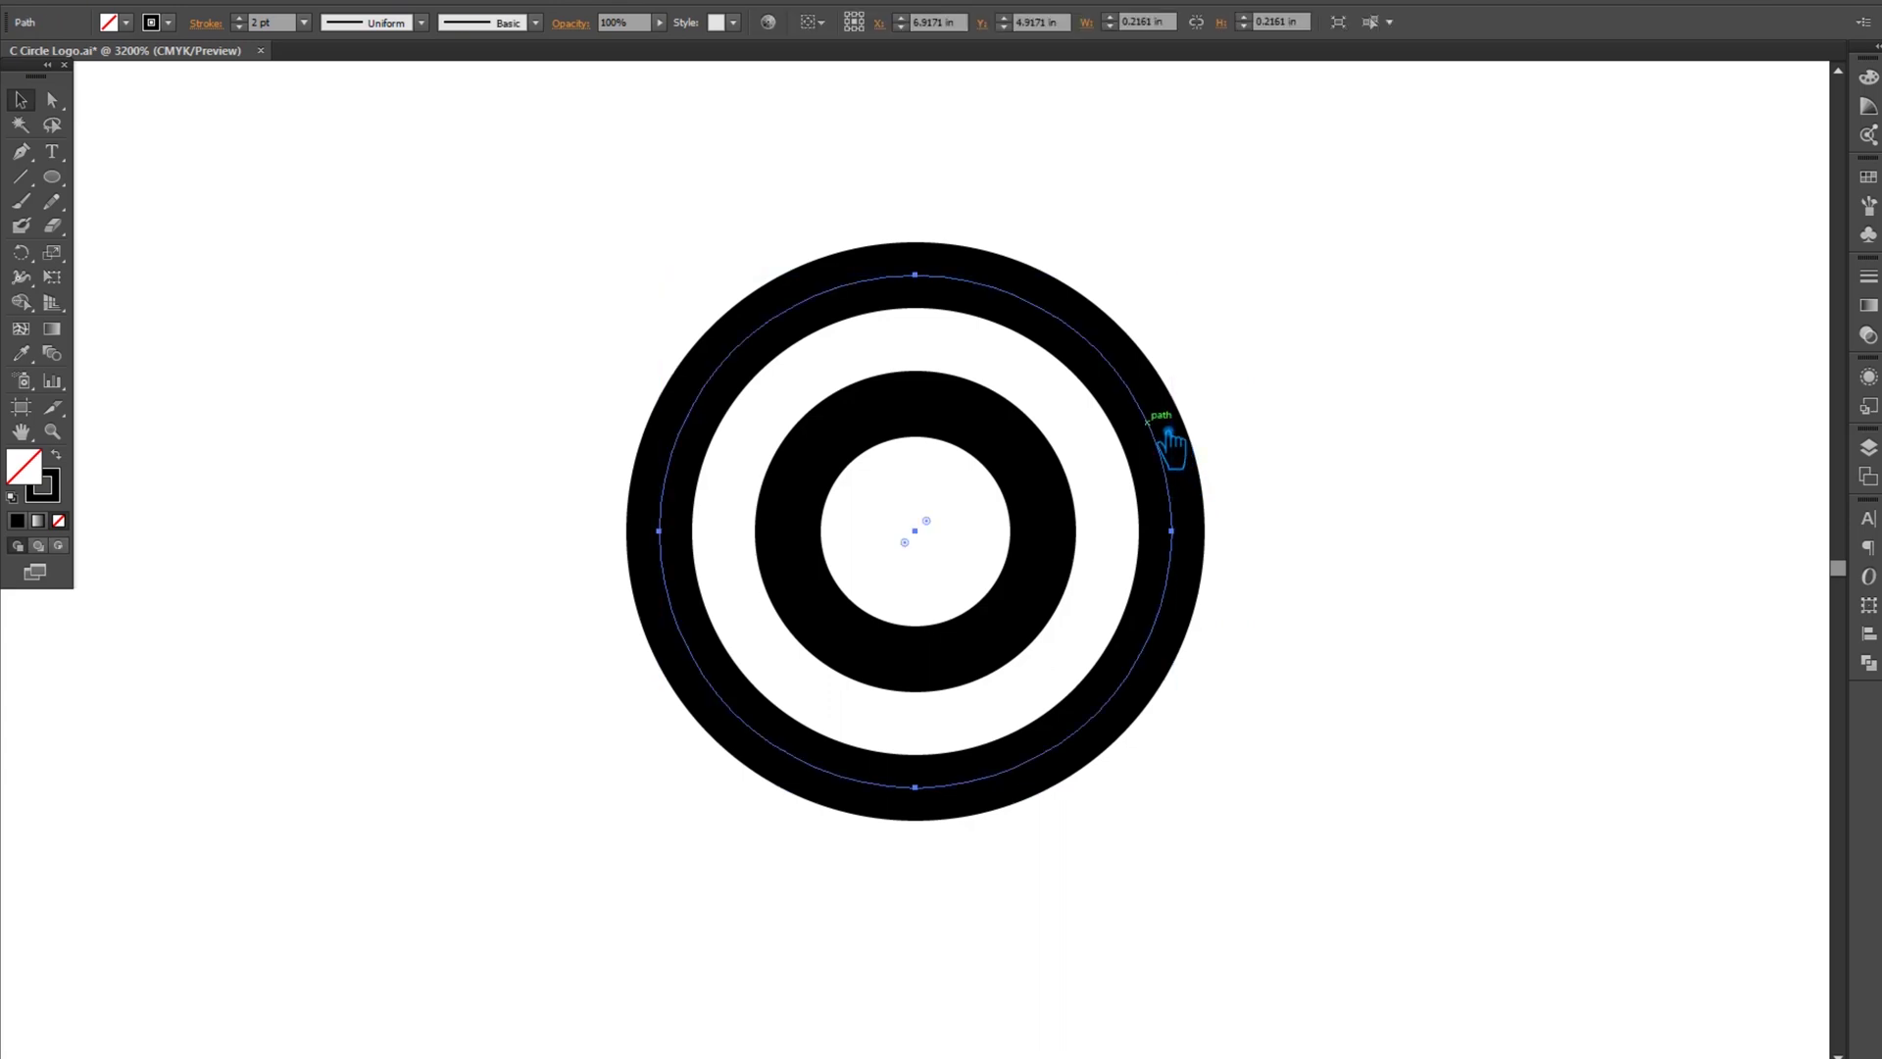
pyautogui.moveTo(1190, 284); pyautogui.dragTo(1311, 163)
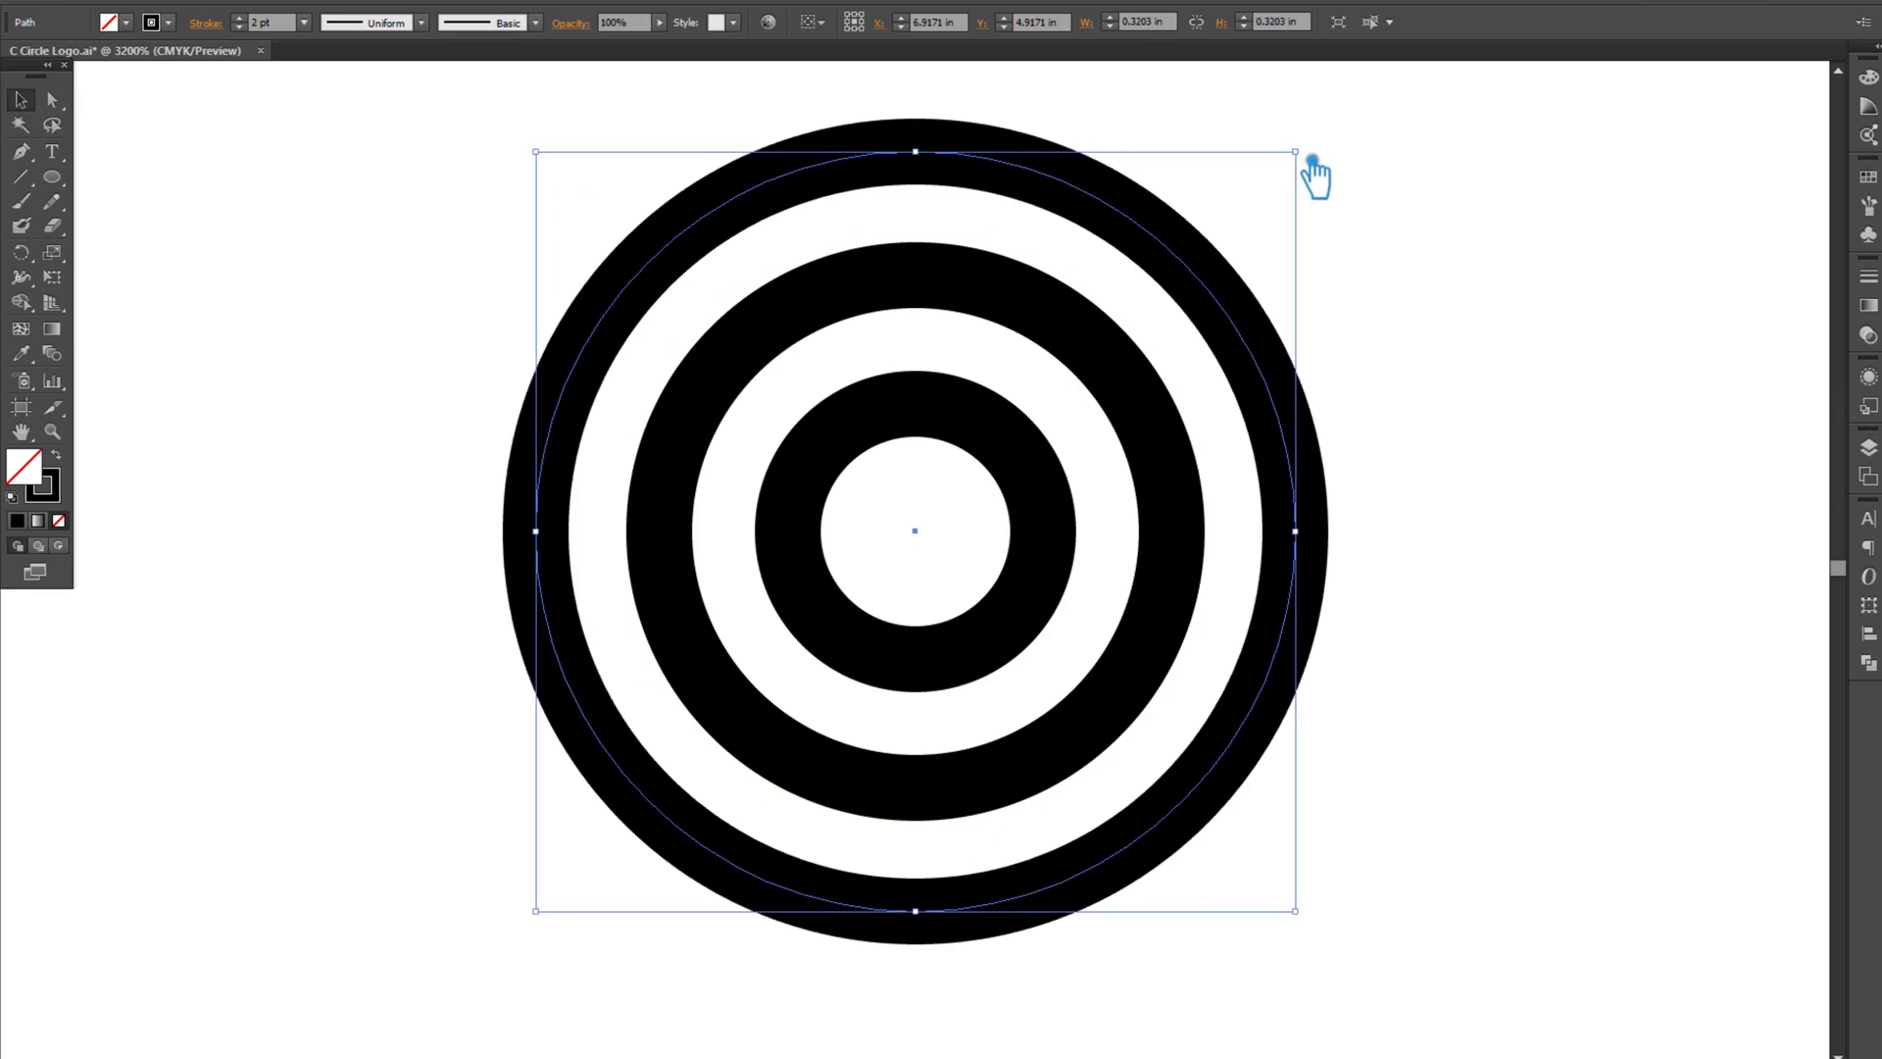
pyautogui.moveTo(1315, 162); pyautogui.dragTo(1319, 155)
pyautogui.click(1417, 375)
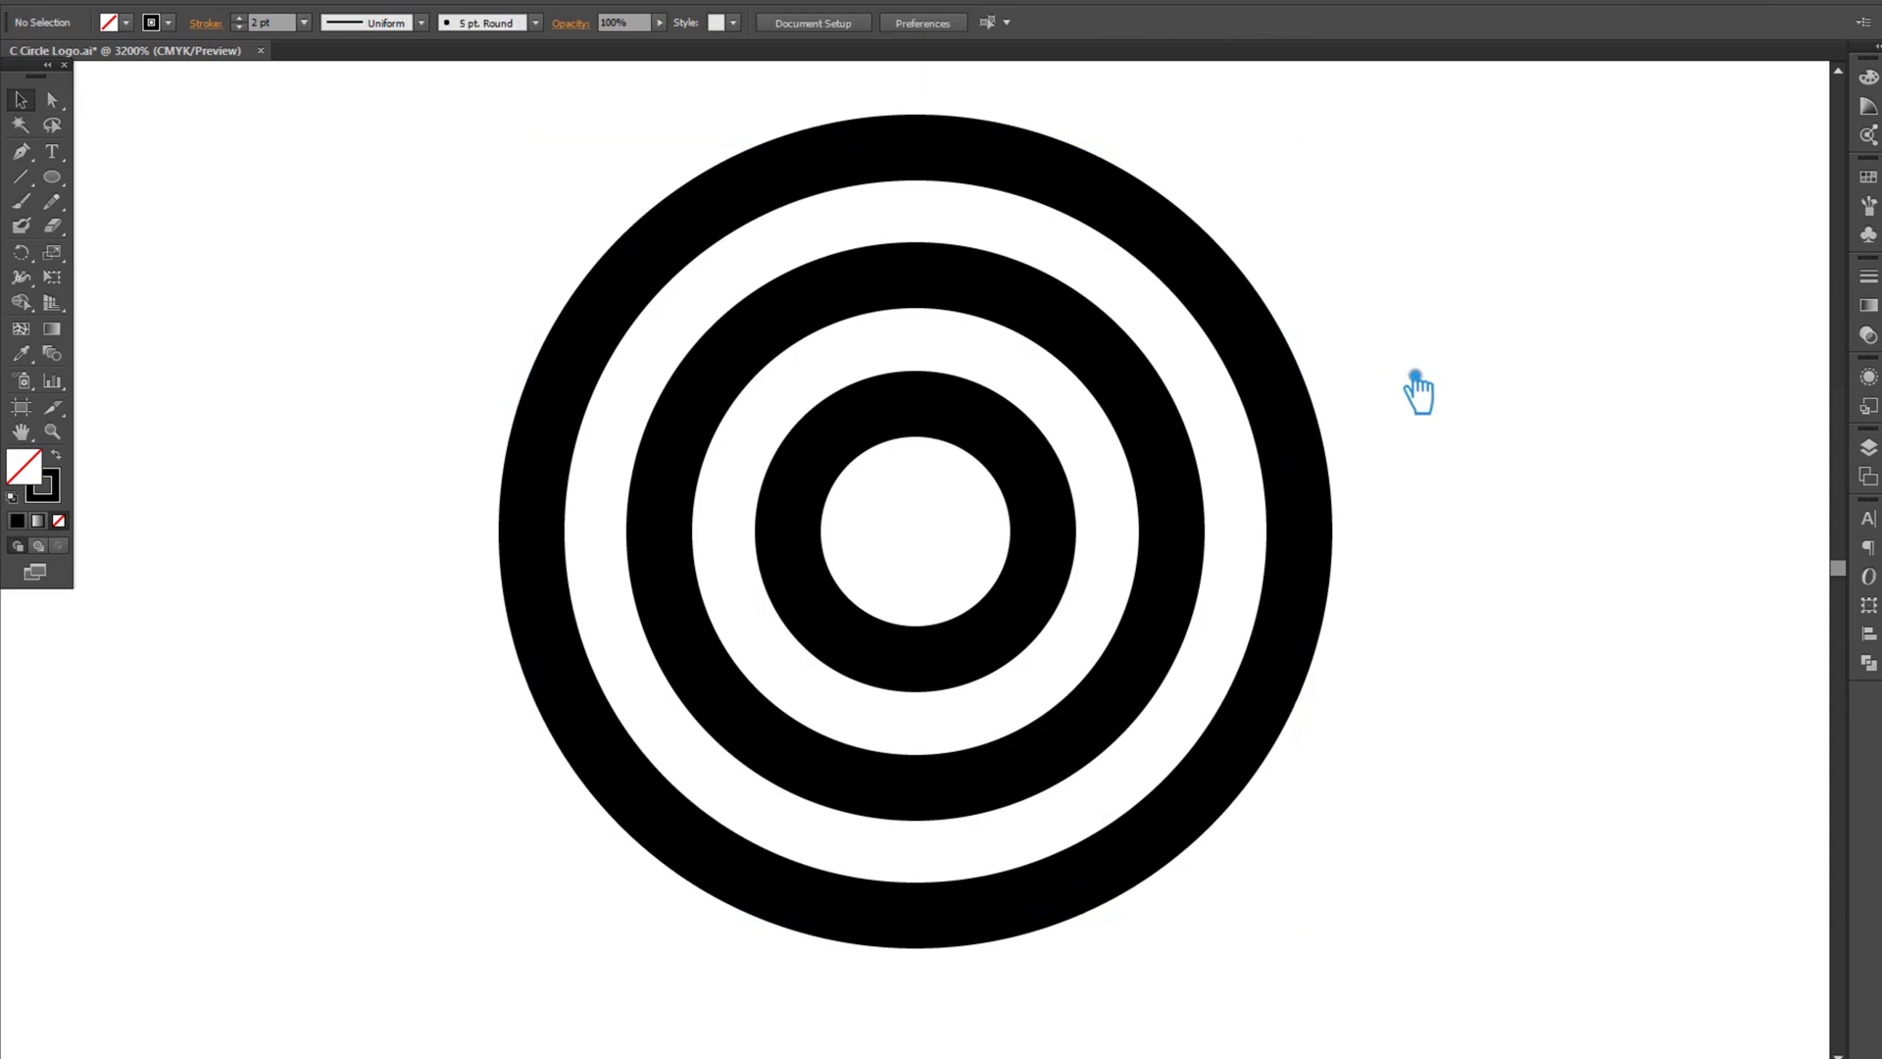
pyautogui.scroll(-1, 1470, 507)
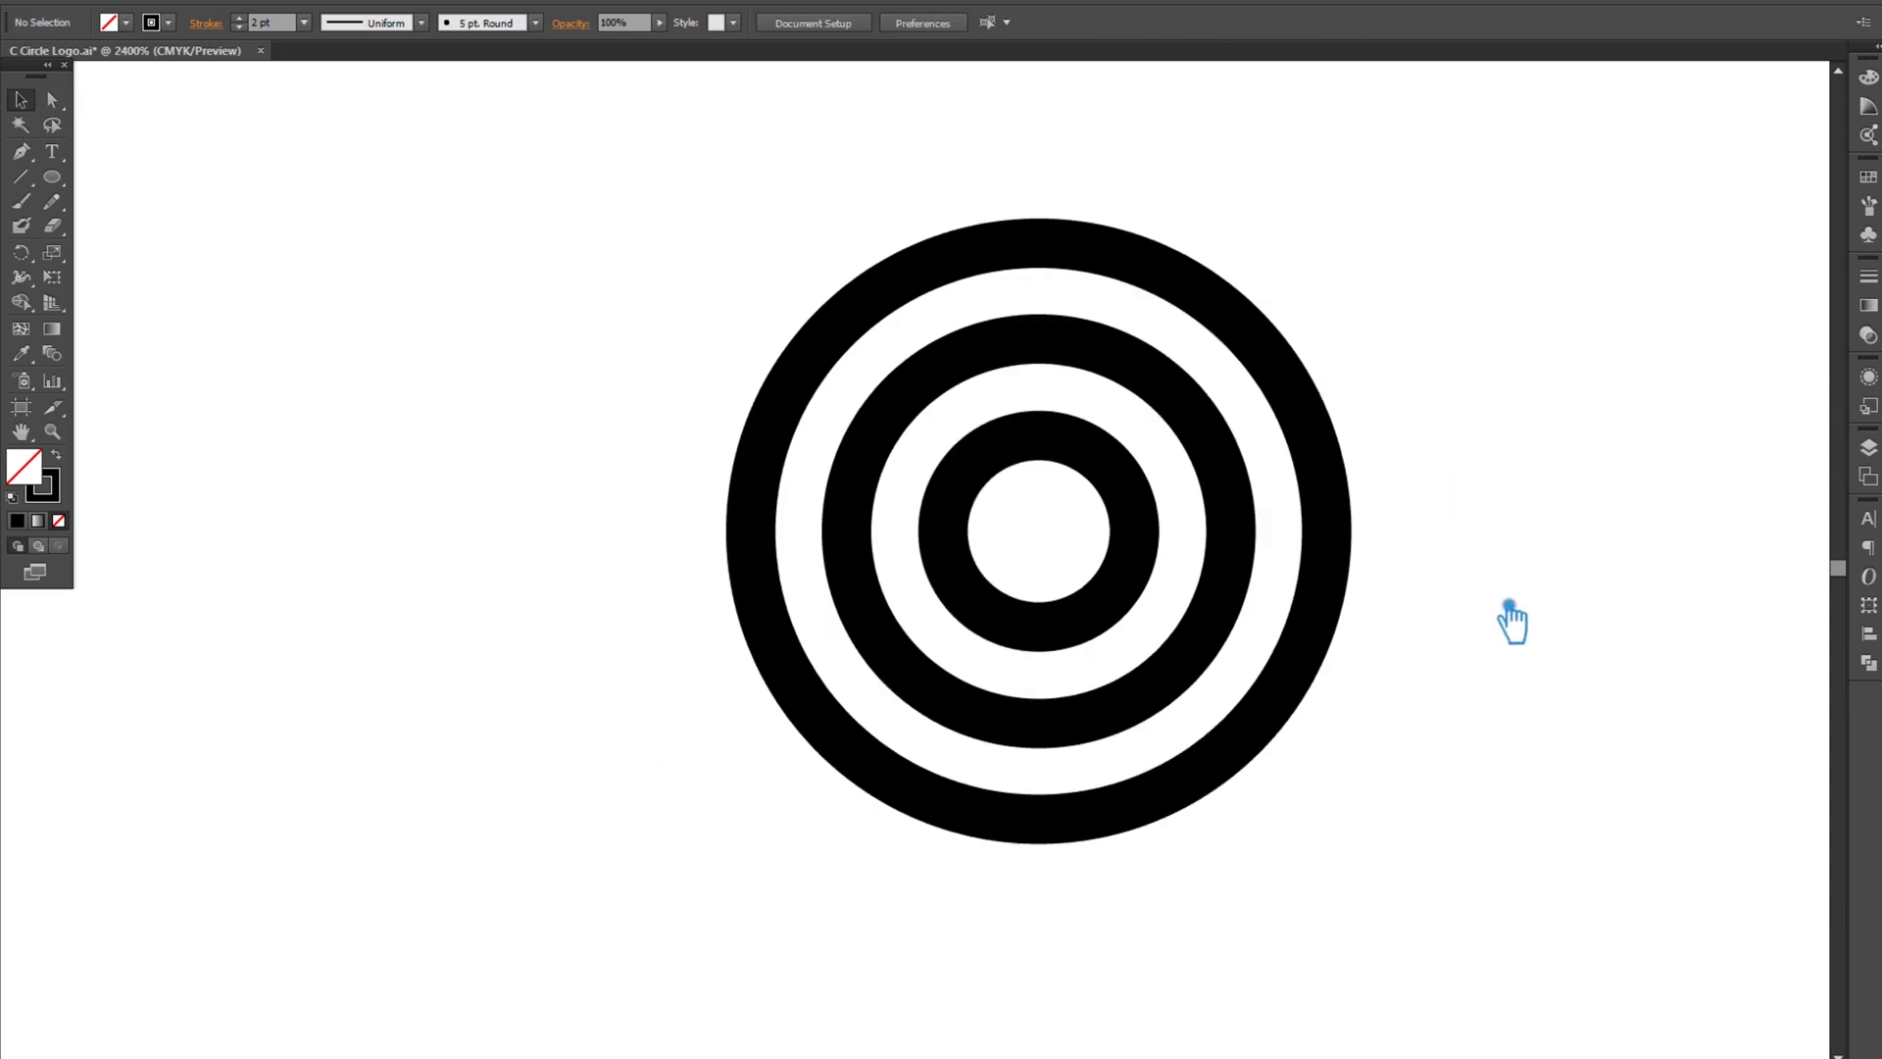
pyautogui.moveTo(1503, 618); pyautogui.dragTo(1382, 627)
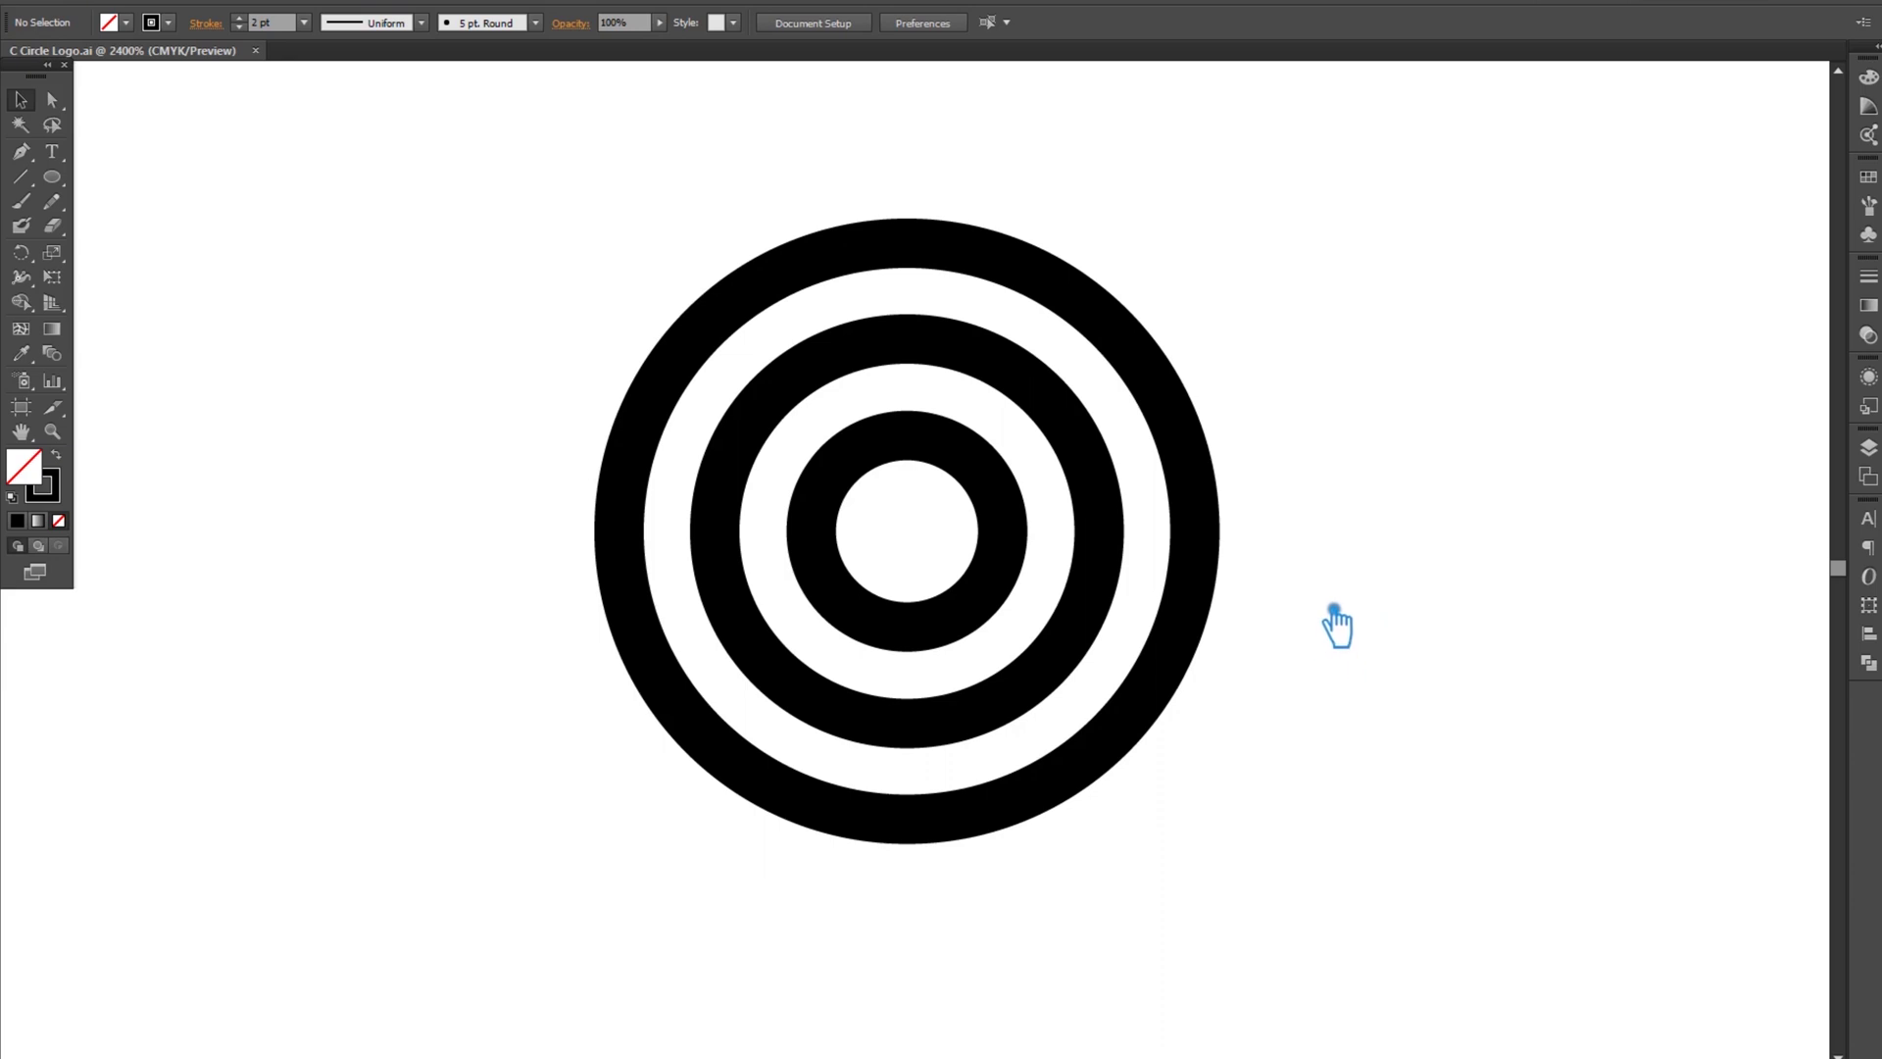
# - Group the three concentric circles
pyautogui.moveTo(1292, 804); pyautogui.dragTo(594, 206)
pyautogui.hotkey('ctrl', 'g')
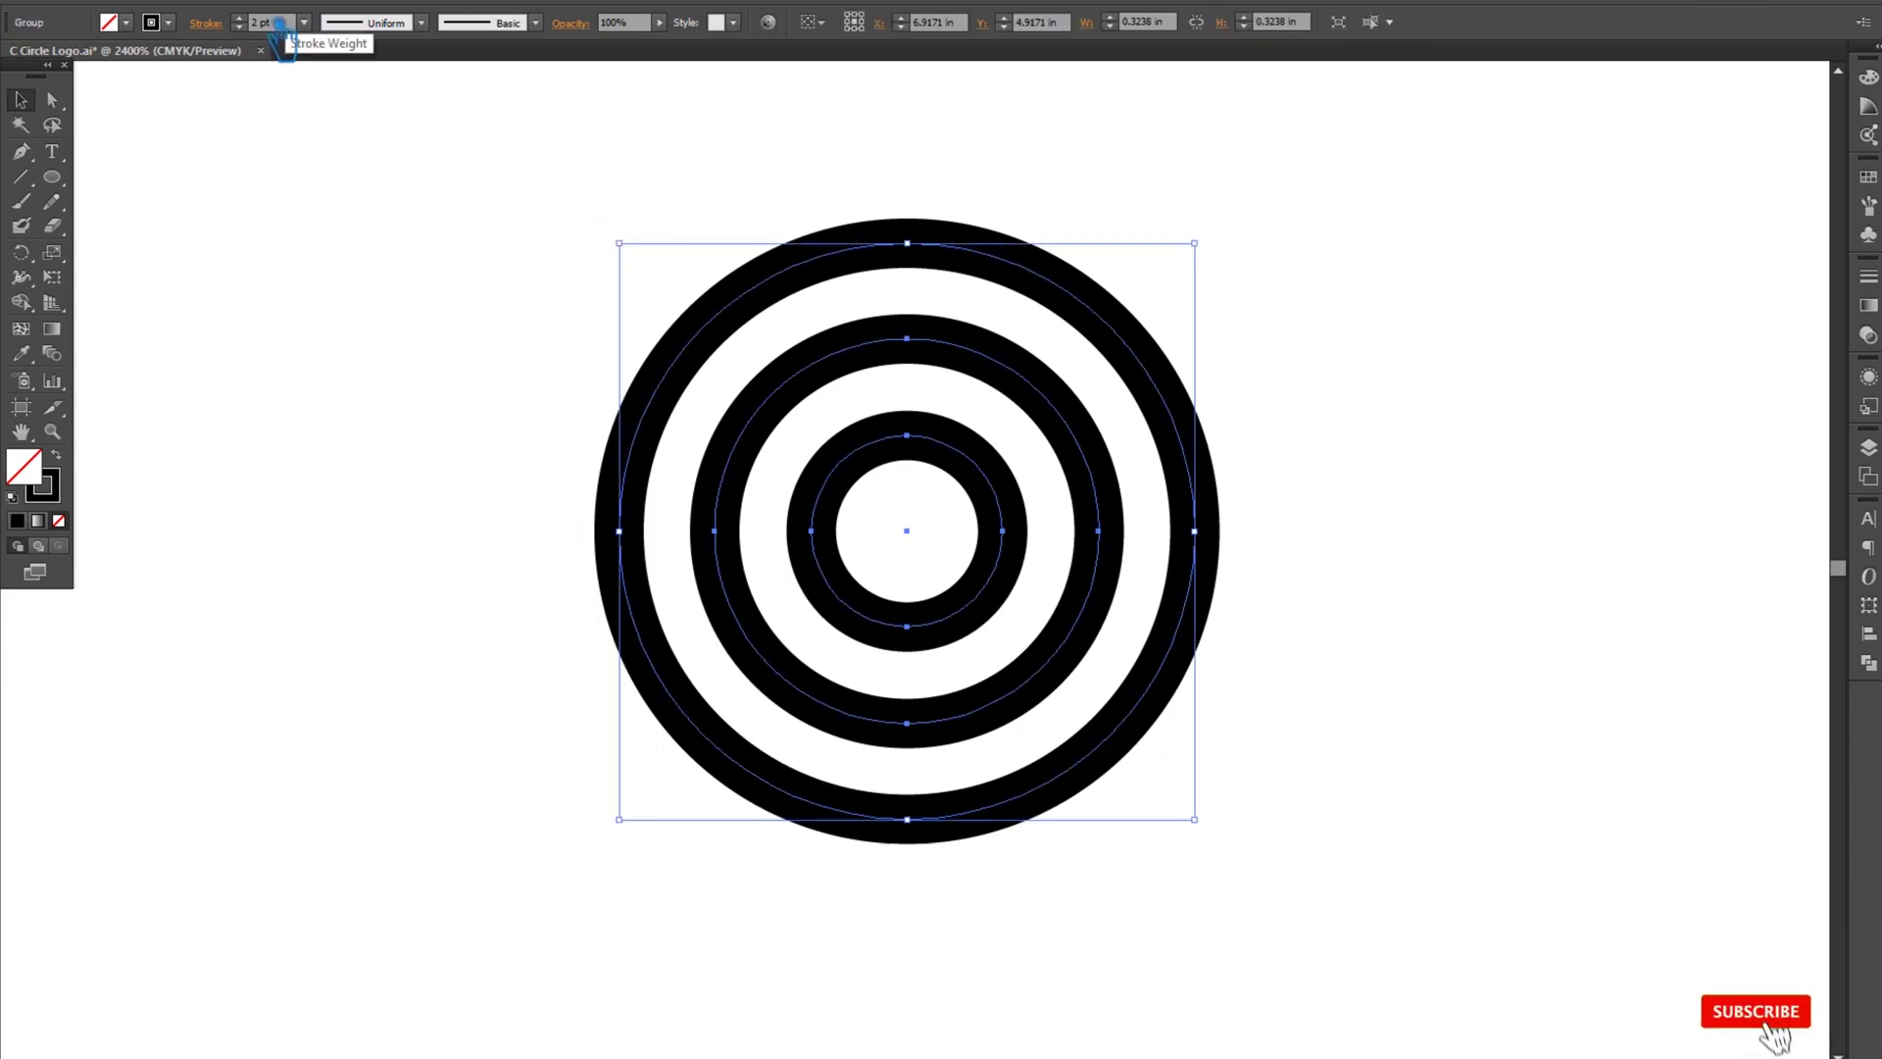
# - Try a heavier stroke weight on the grouped circles and return it to 2 pt
pyautogui.scroll(1, 264, 24)
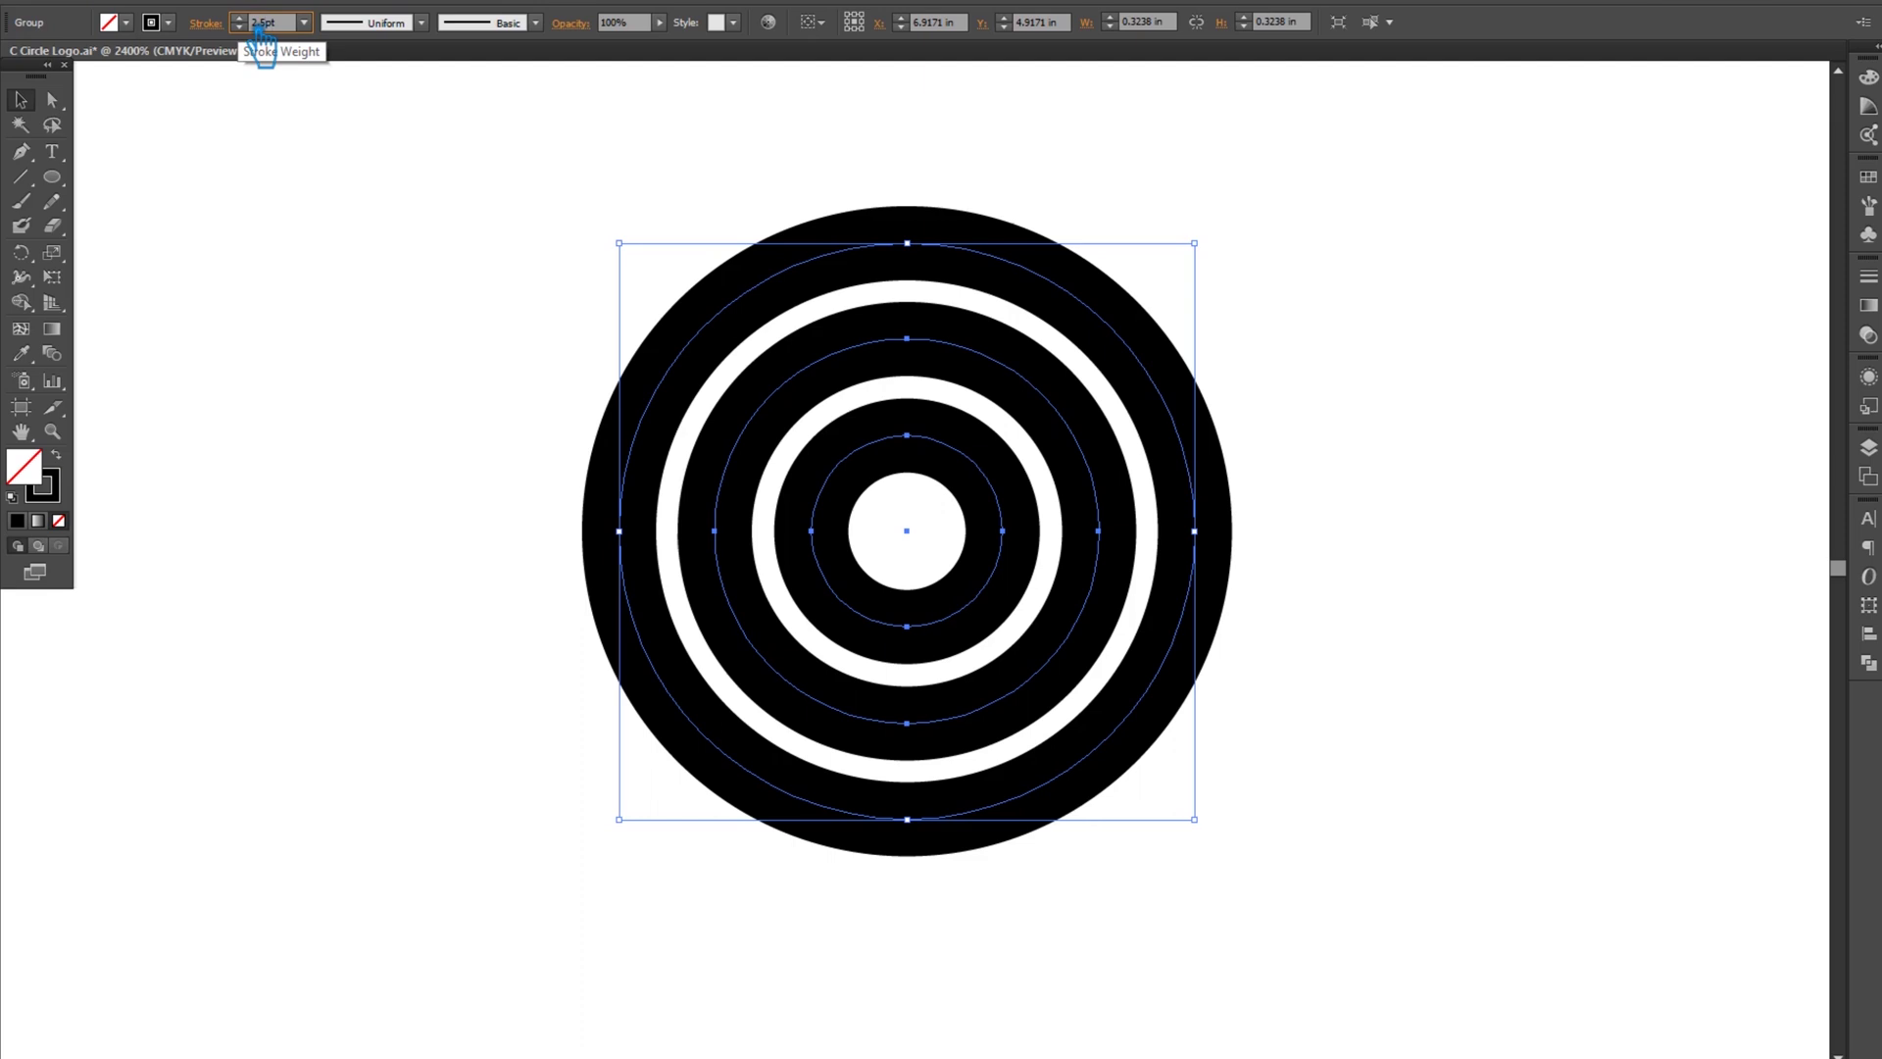
pyautogui.press('Return')
pyautogui.scroll(1, 258, 27)
pyautogui.scroll(-1, 260, 30)
pyautogui.click(301, 264)
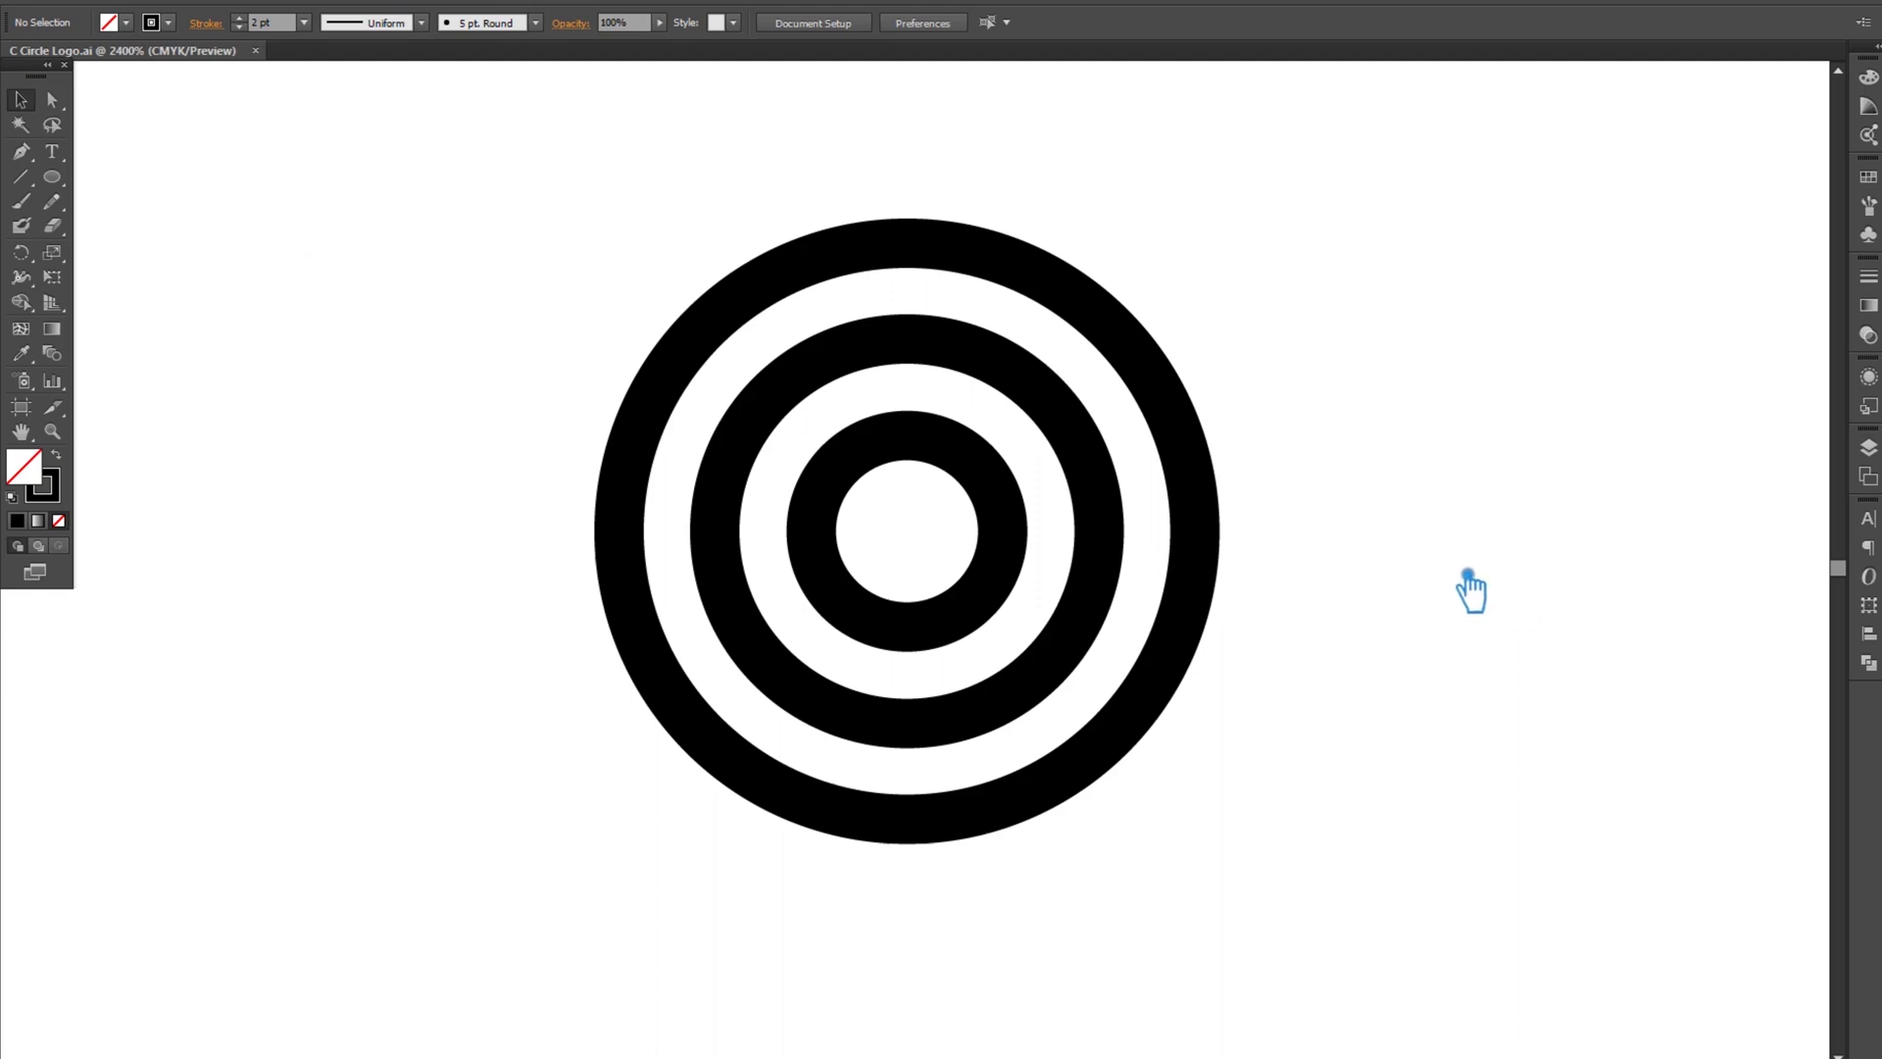
# - Place a horizontally aligned duplicate of the circle group to its left and save the document
pyautogui.scroll(-1, 1352, 544)
pyautogui.click(1277, 566)
pyautogui.click(1420, 601)
pyautogui.click(1270, 599)
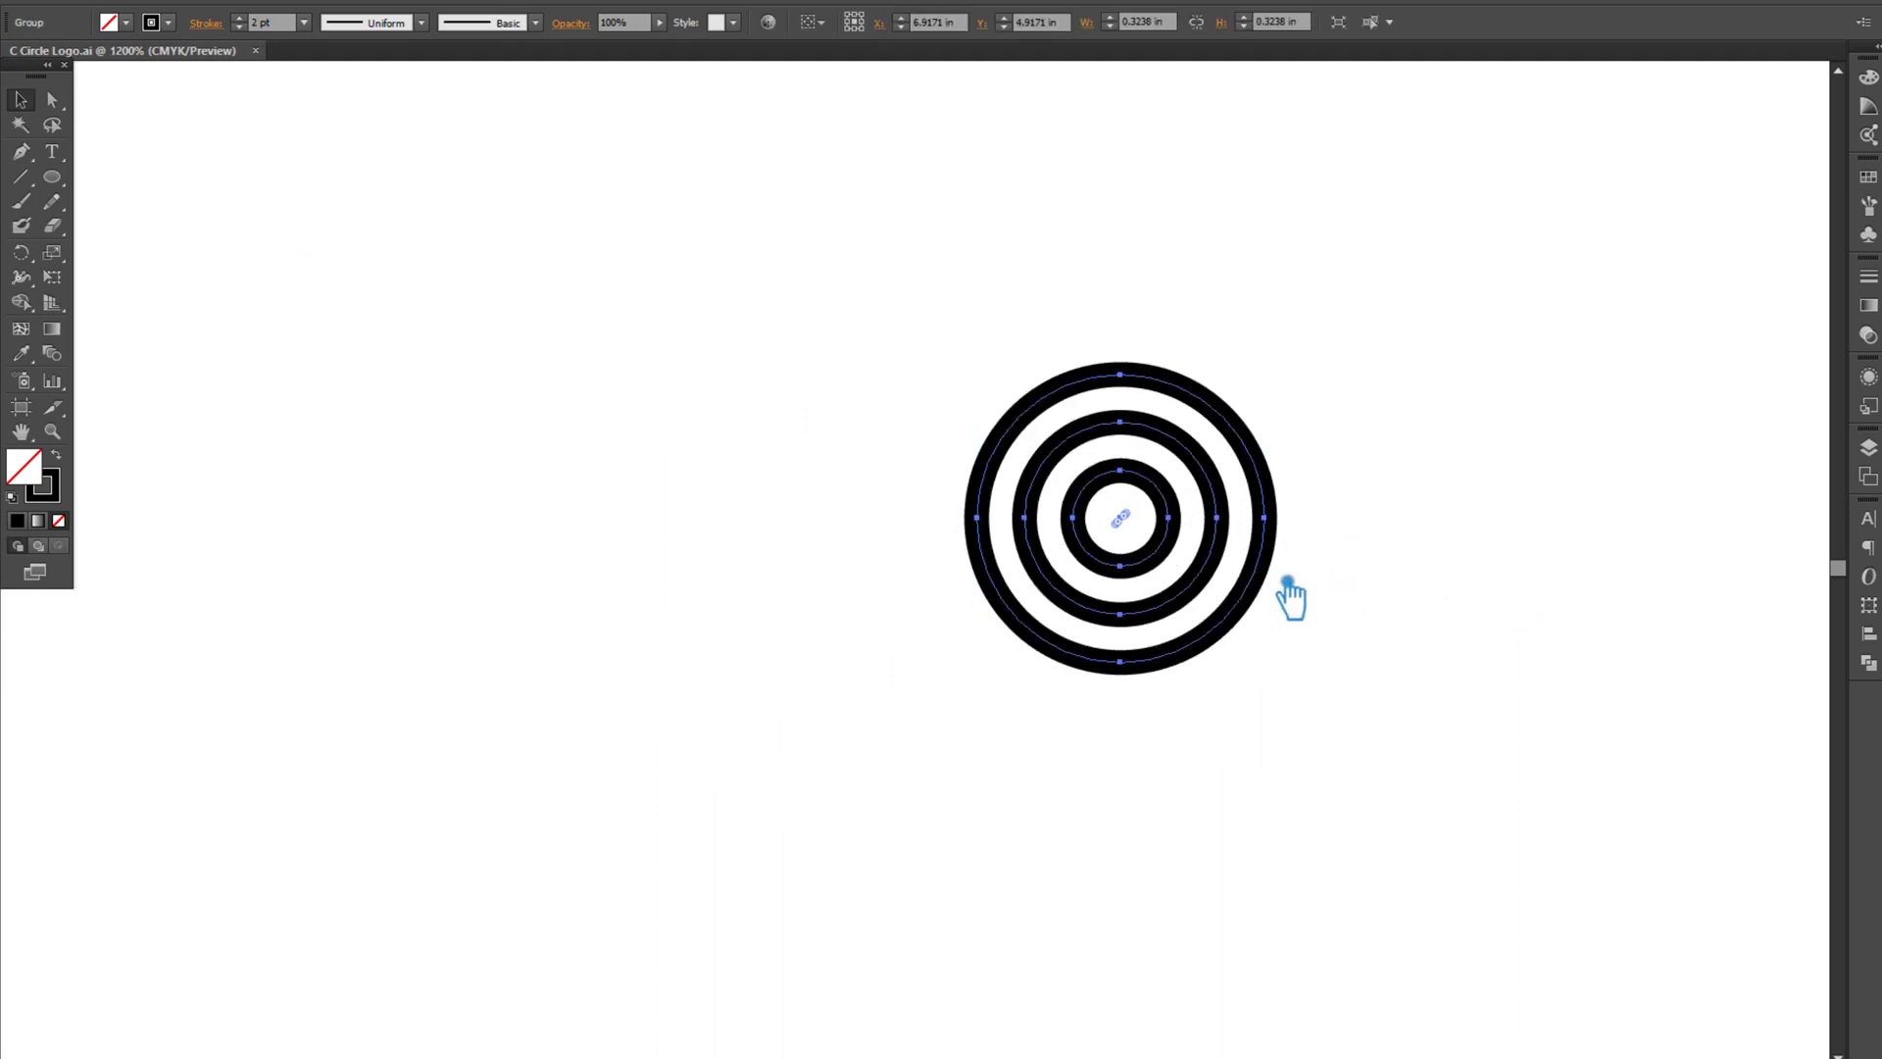
pyautogui.click(1478, 592)
pyautogui.moveTo(1261, 601); pyautogui.dragTo(669, 600)
pyautogui.click(1440, 598)
pyautogui.hotkey('ctrl', 's')
# - Move the duplicate circle group farther left from the original and save the document
pyautogui.click(1277, 597)
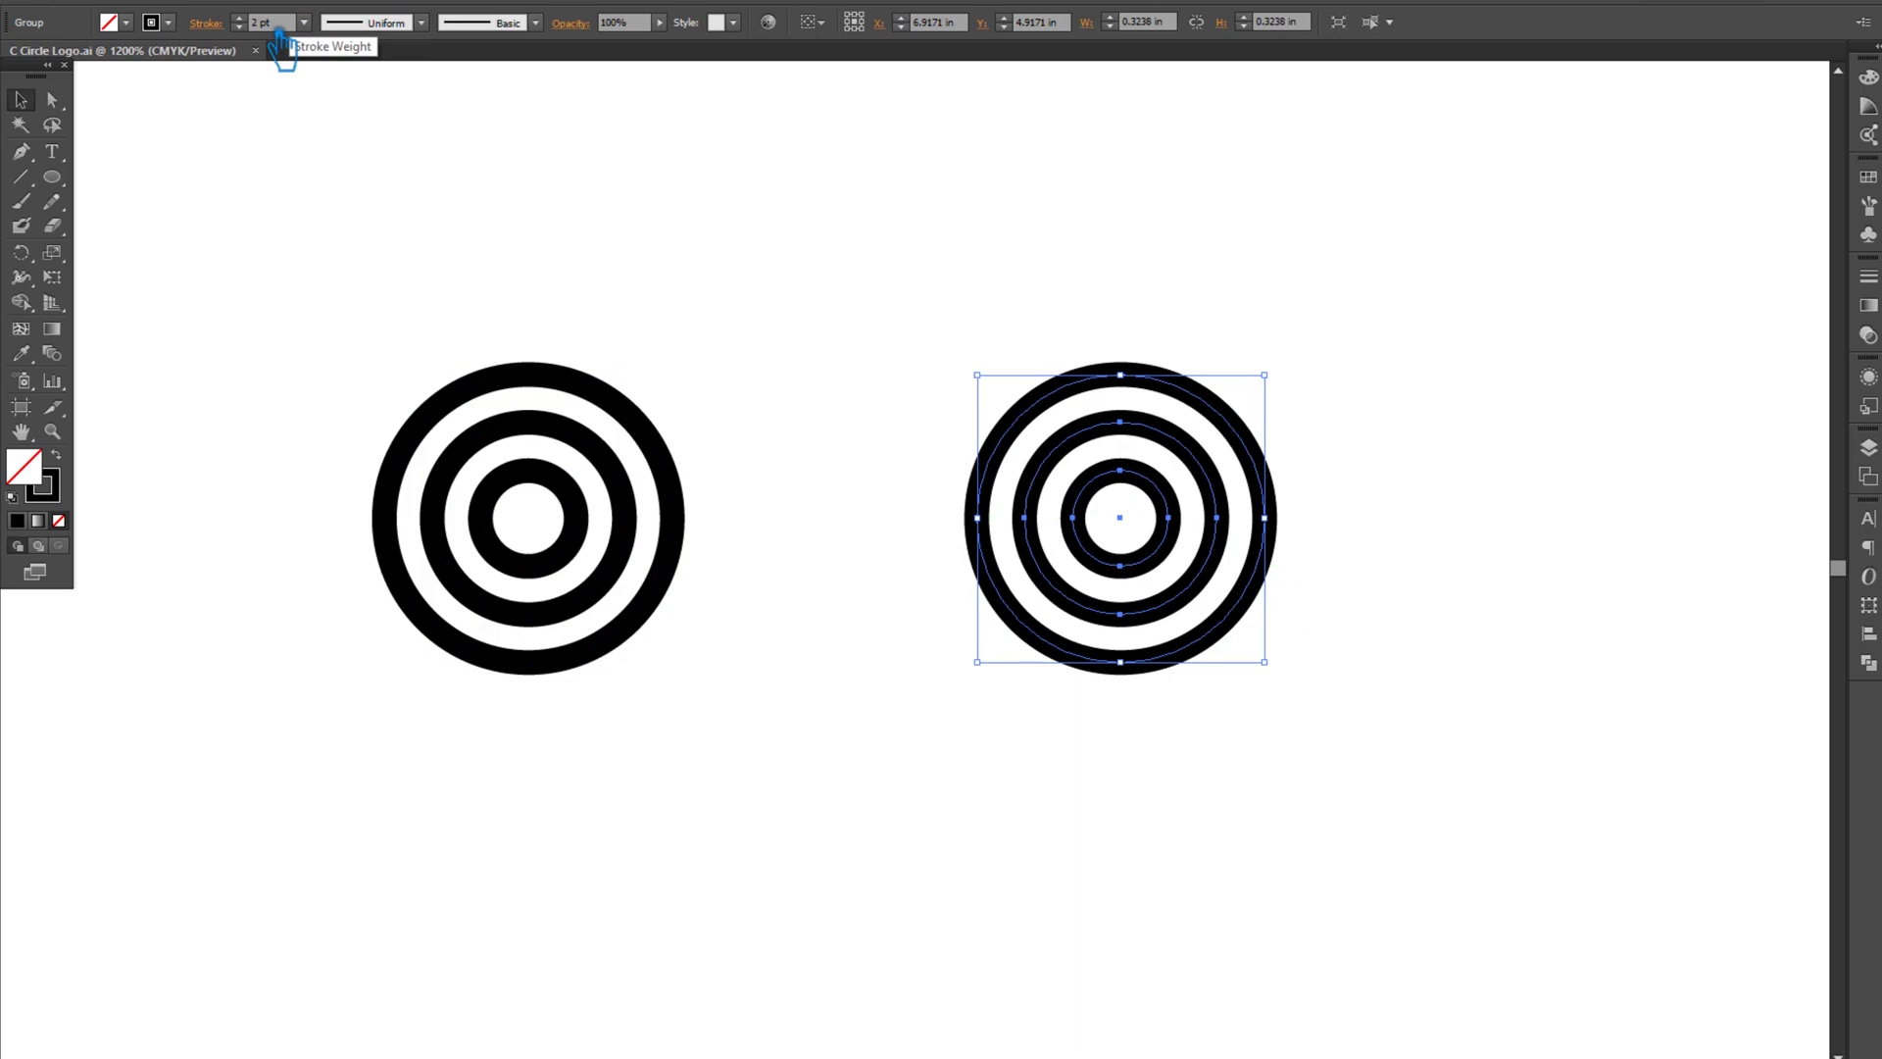
pyautogui.scroll(1, 1185, 476)
pyautogui.scroll(1, 1452, 549)
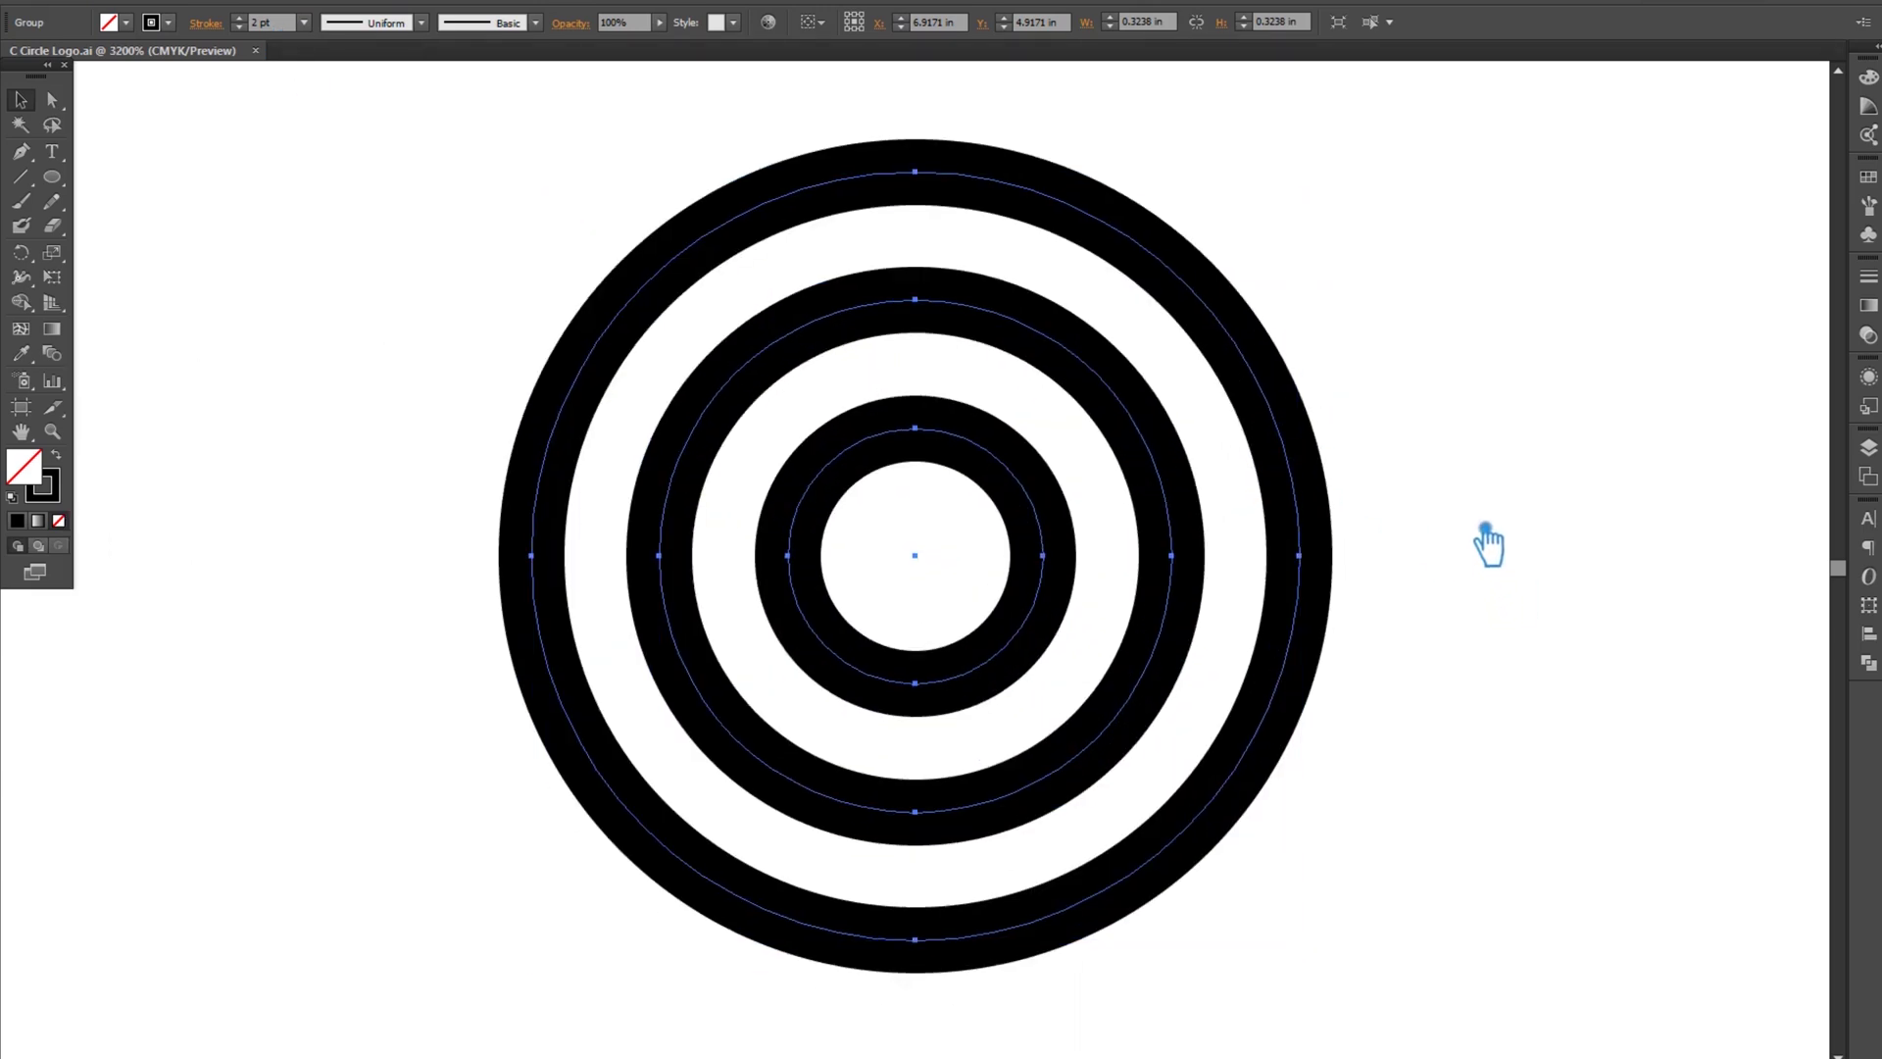
pyautogui.scroll(-1, 1487, 542)
pyautogui.scroll(-1, 1487, 542)
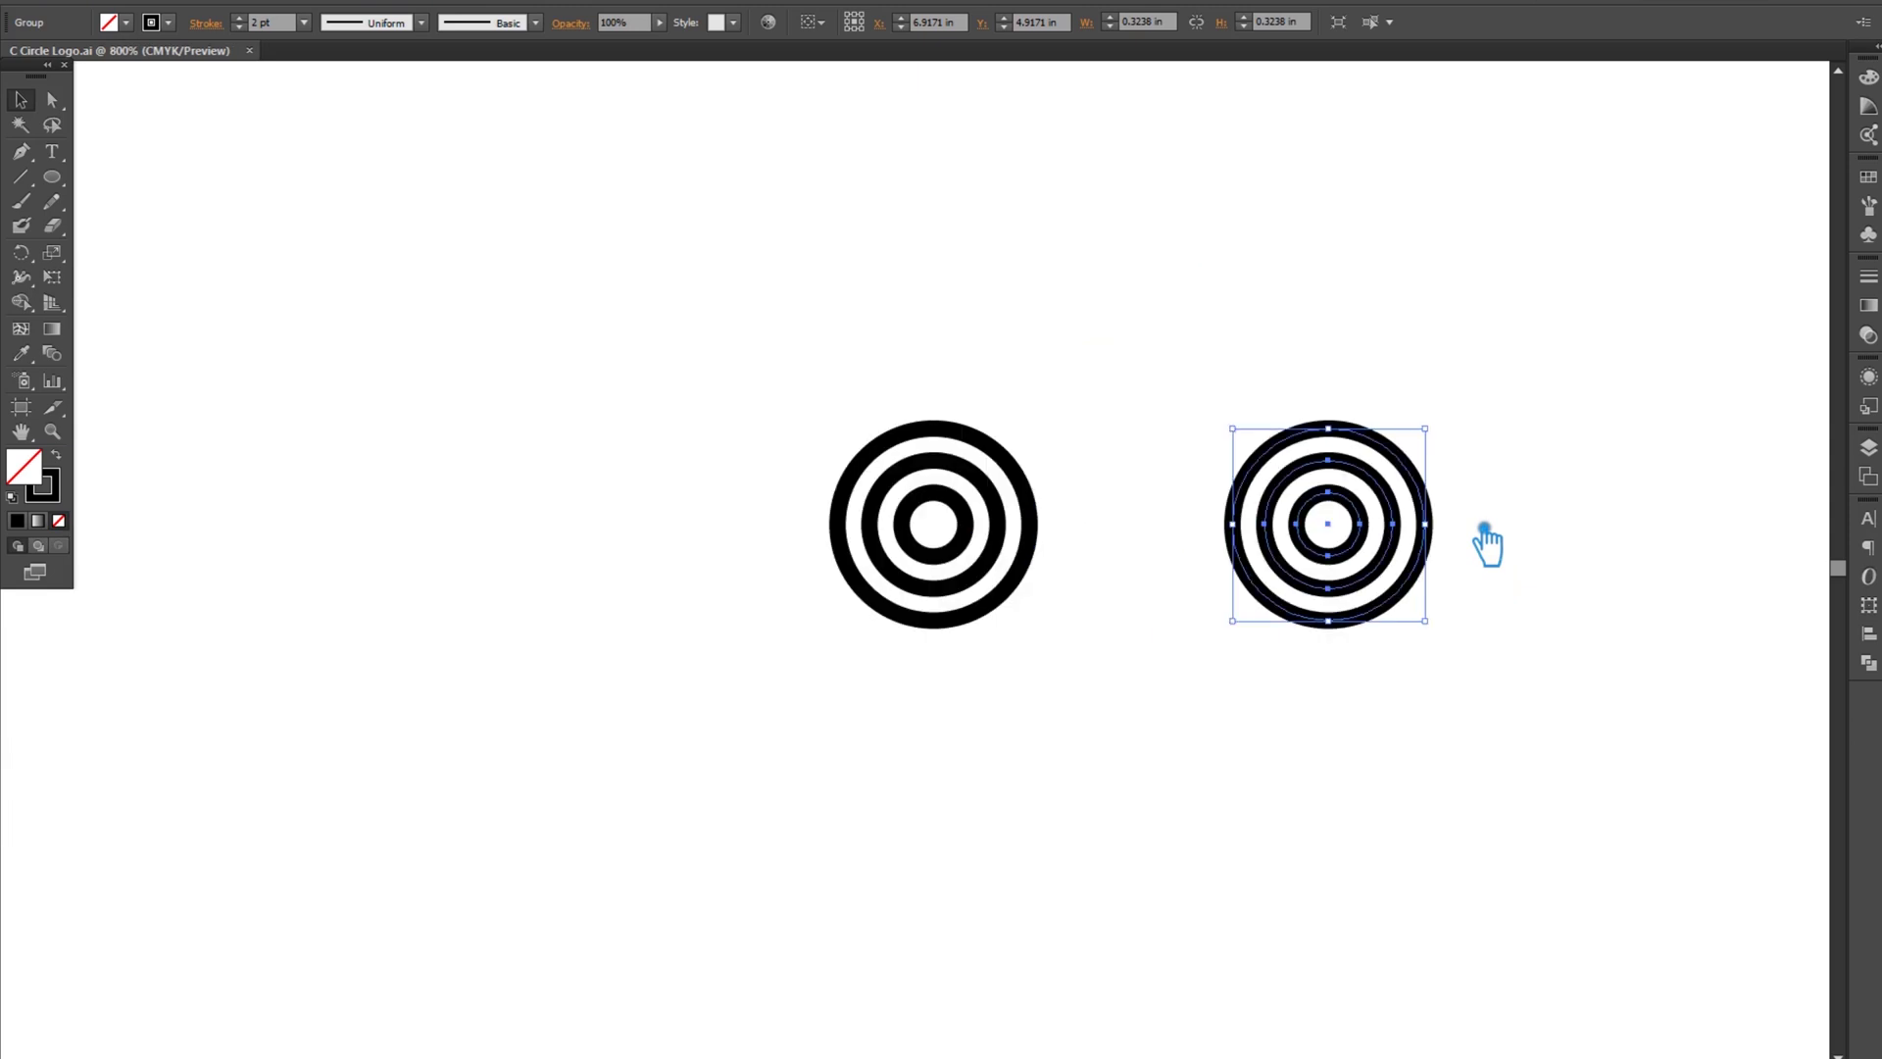
pyautogui.click(1055, 689)
pyautogui.moveTo(1009, 538); pyautogui.dragTo(560, 533)
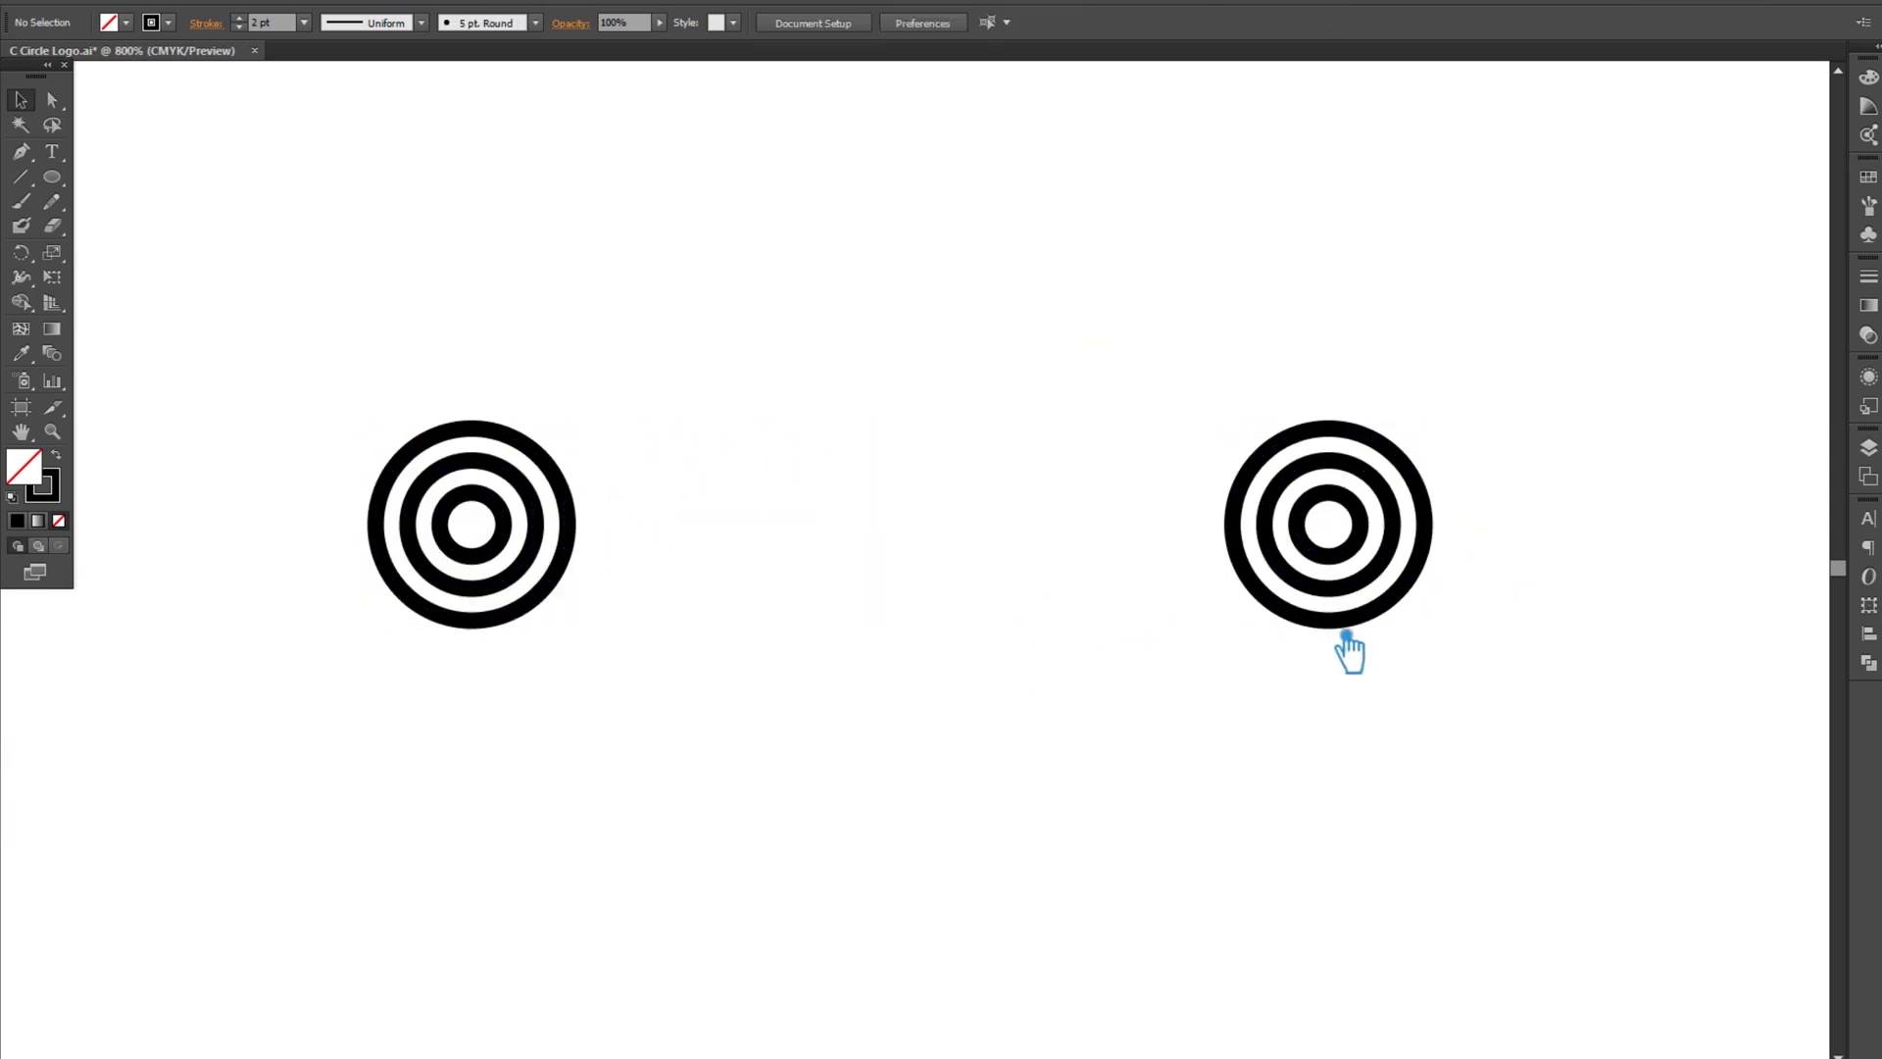
pyautogui.scroll(1, 1504, 617)
pyautogui.scroll(1, 1482, 606)
pyautogui.scroll(1, 1475, 618)
pyautogui.scroll(-1, 1471, 630)
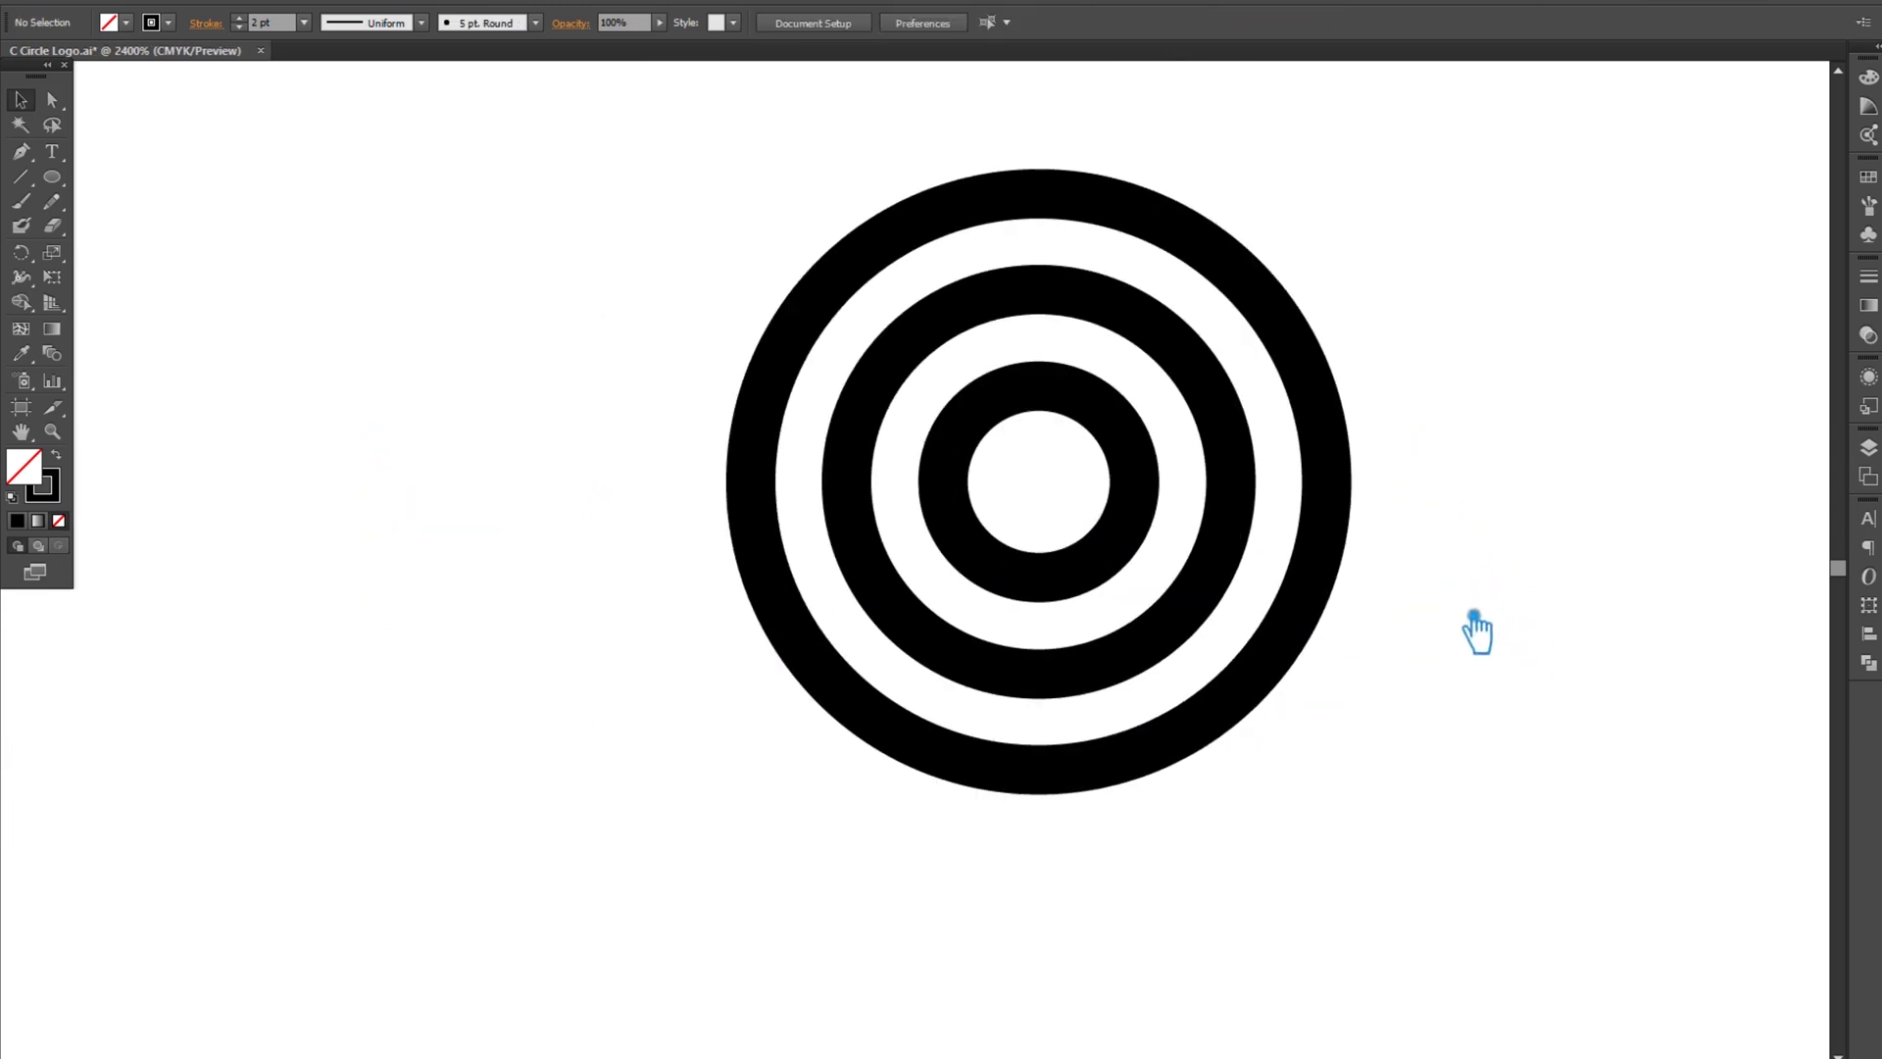
pyautogui.hotkey('ctrl', 's')
# - Draw a vertical line about 0.39 in long through the center of the original rings and remove its stroke
pyautogui.click(21, 176)
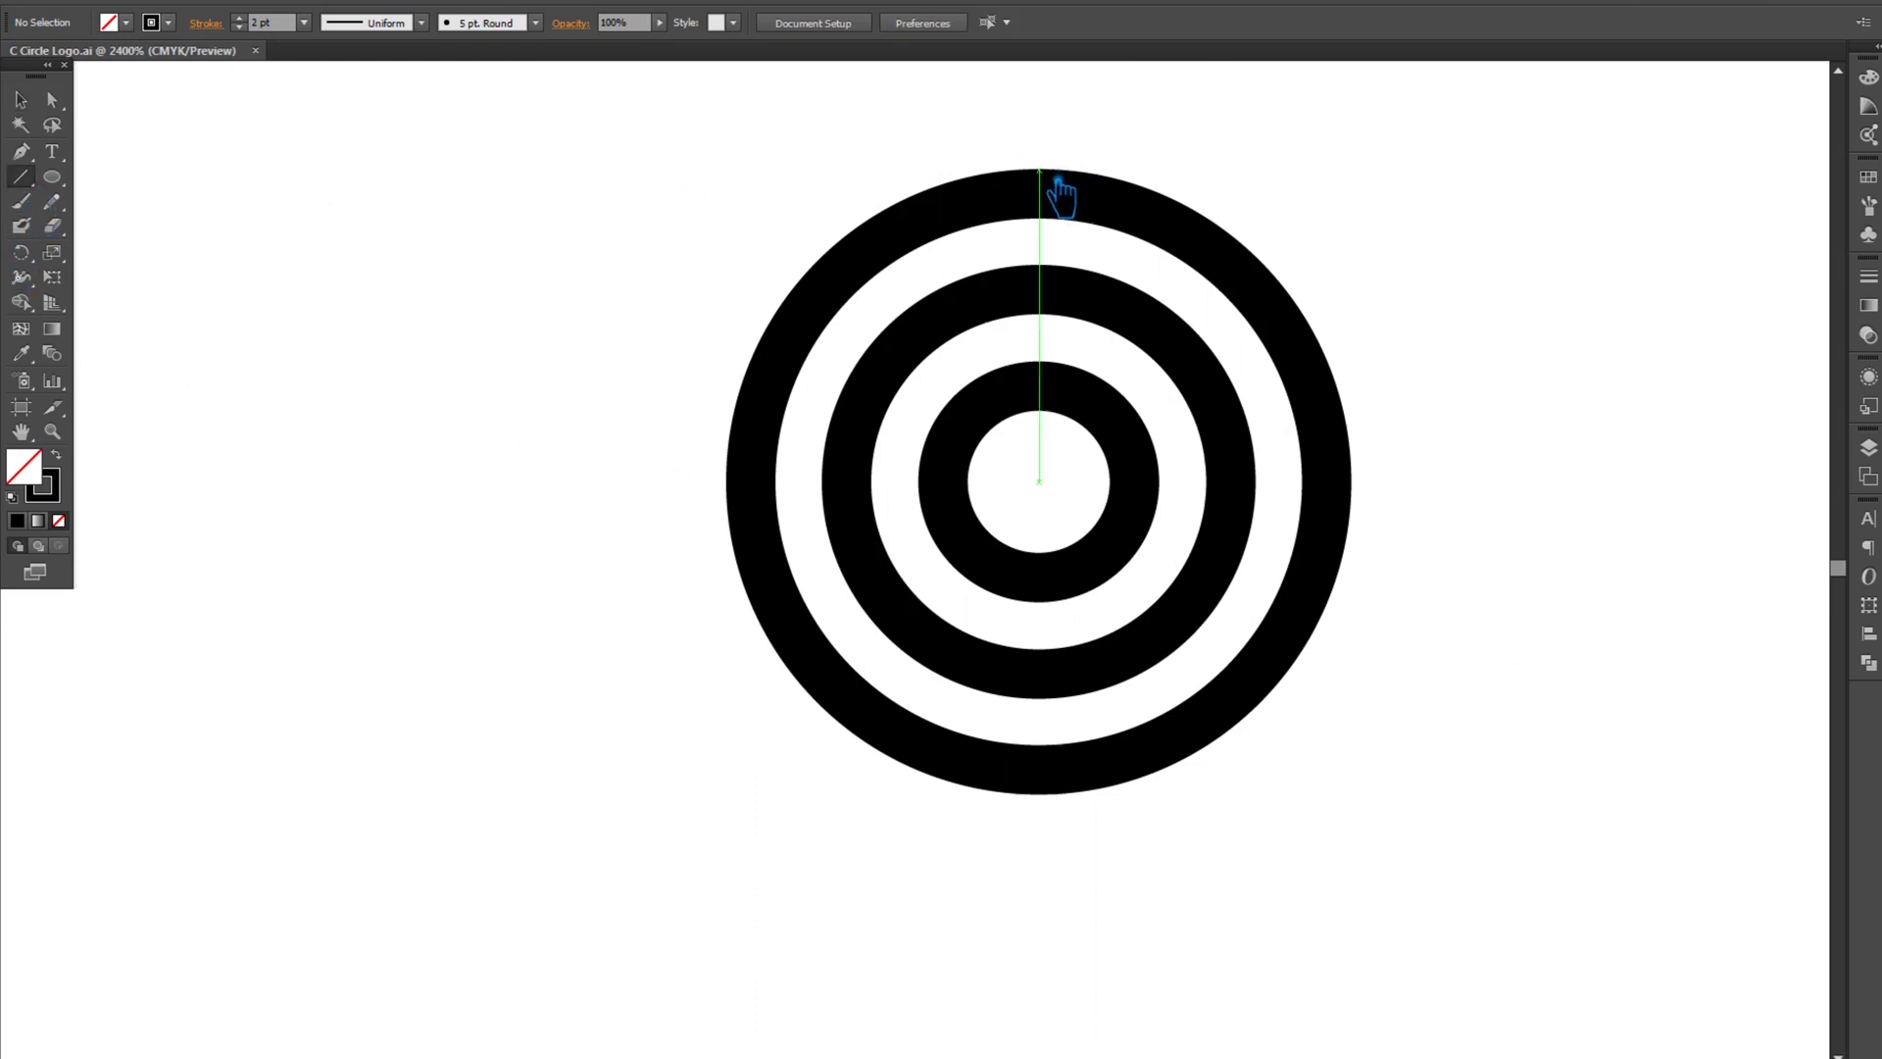
pyautogui.moveTo(1056, 182); pyautogui.dragTo(1051, 872)
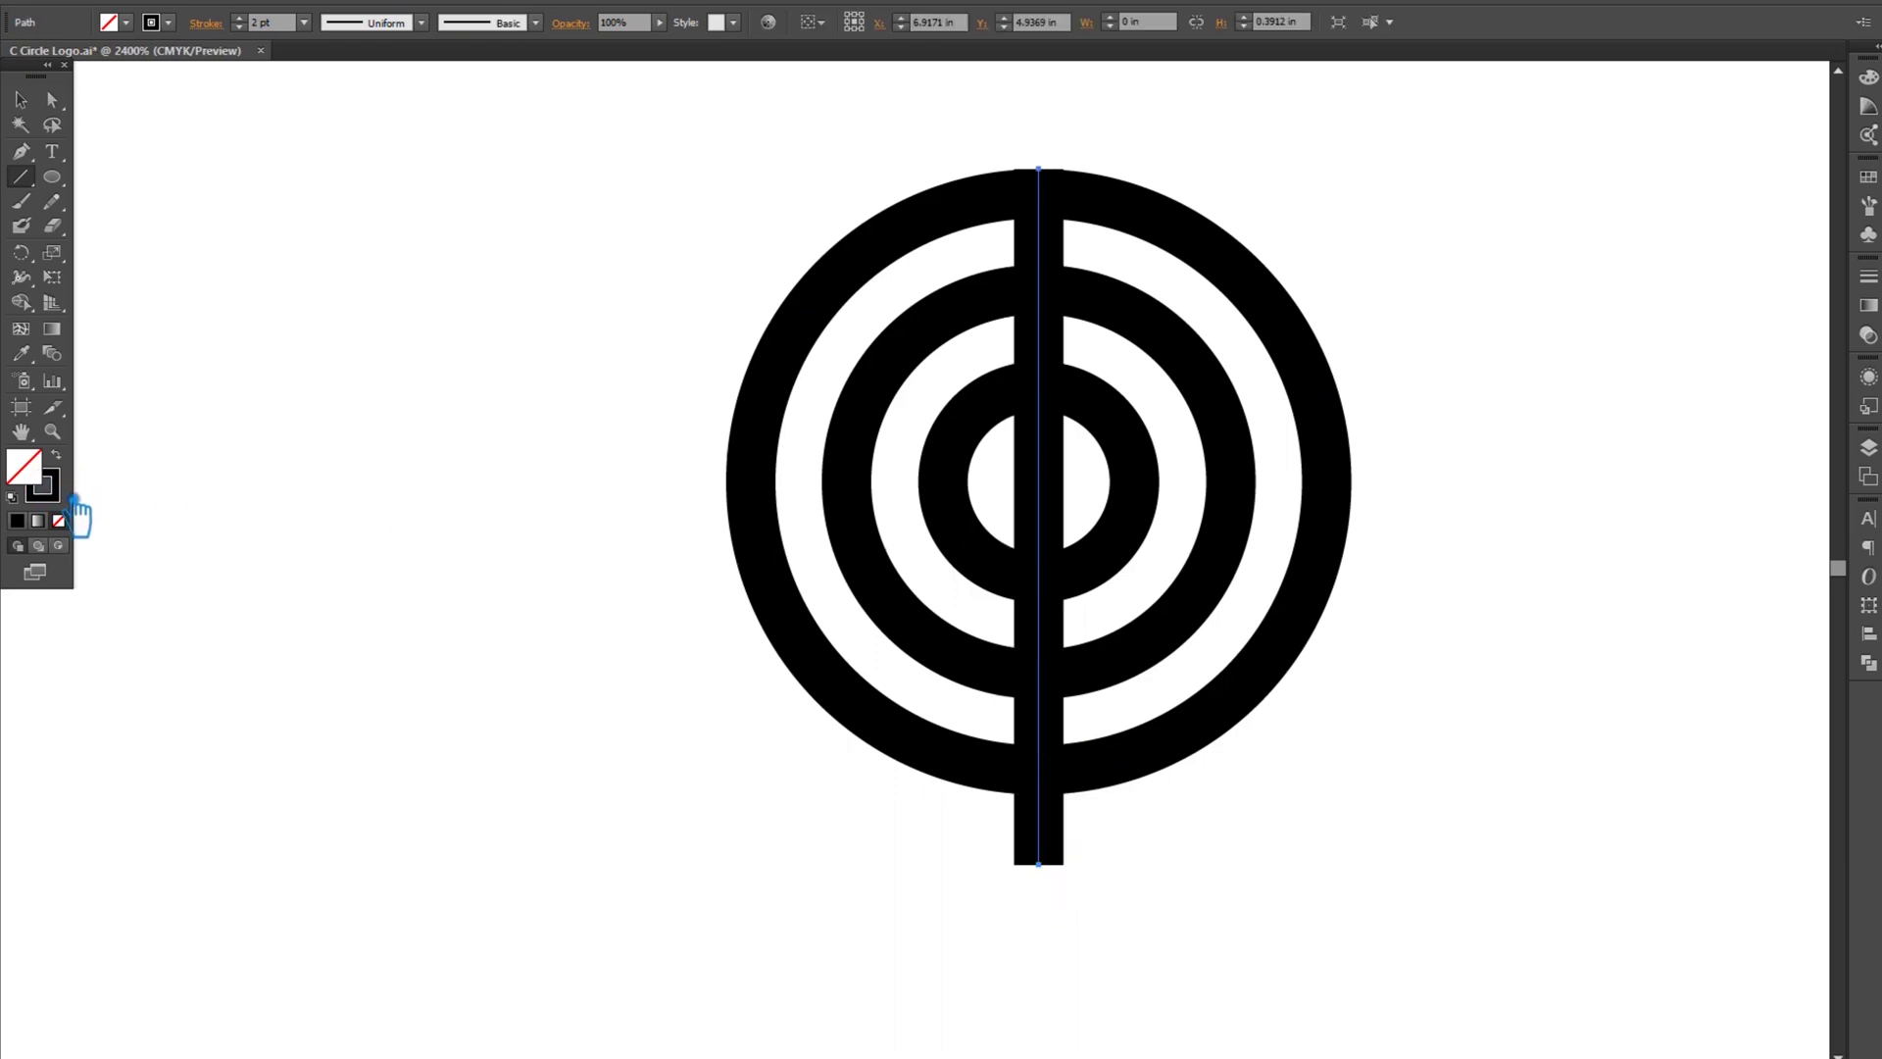
pyautogui.click(61, 520)
# - Nudge the invisible vertical line upward so it extends past both the upper and lower edges of the rings
pyautogui.press('v')
pyautogui.press('Up')
pyautogui.press('Up')
pyautogui.press('Up')
pyautogui.press('Up')
pyautogui.press('Down')
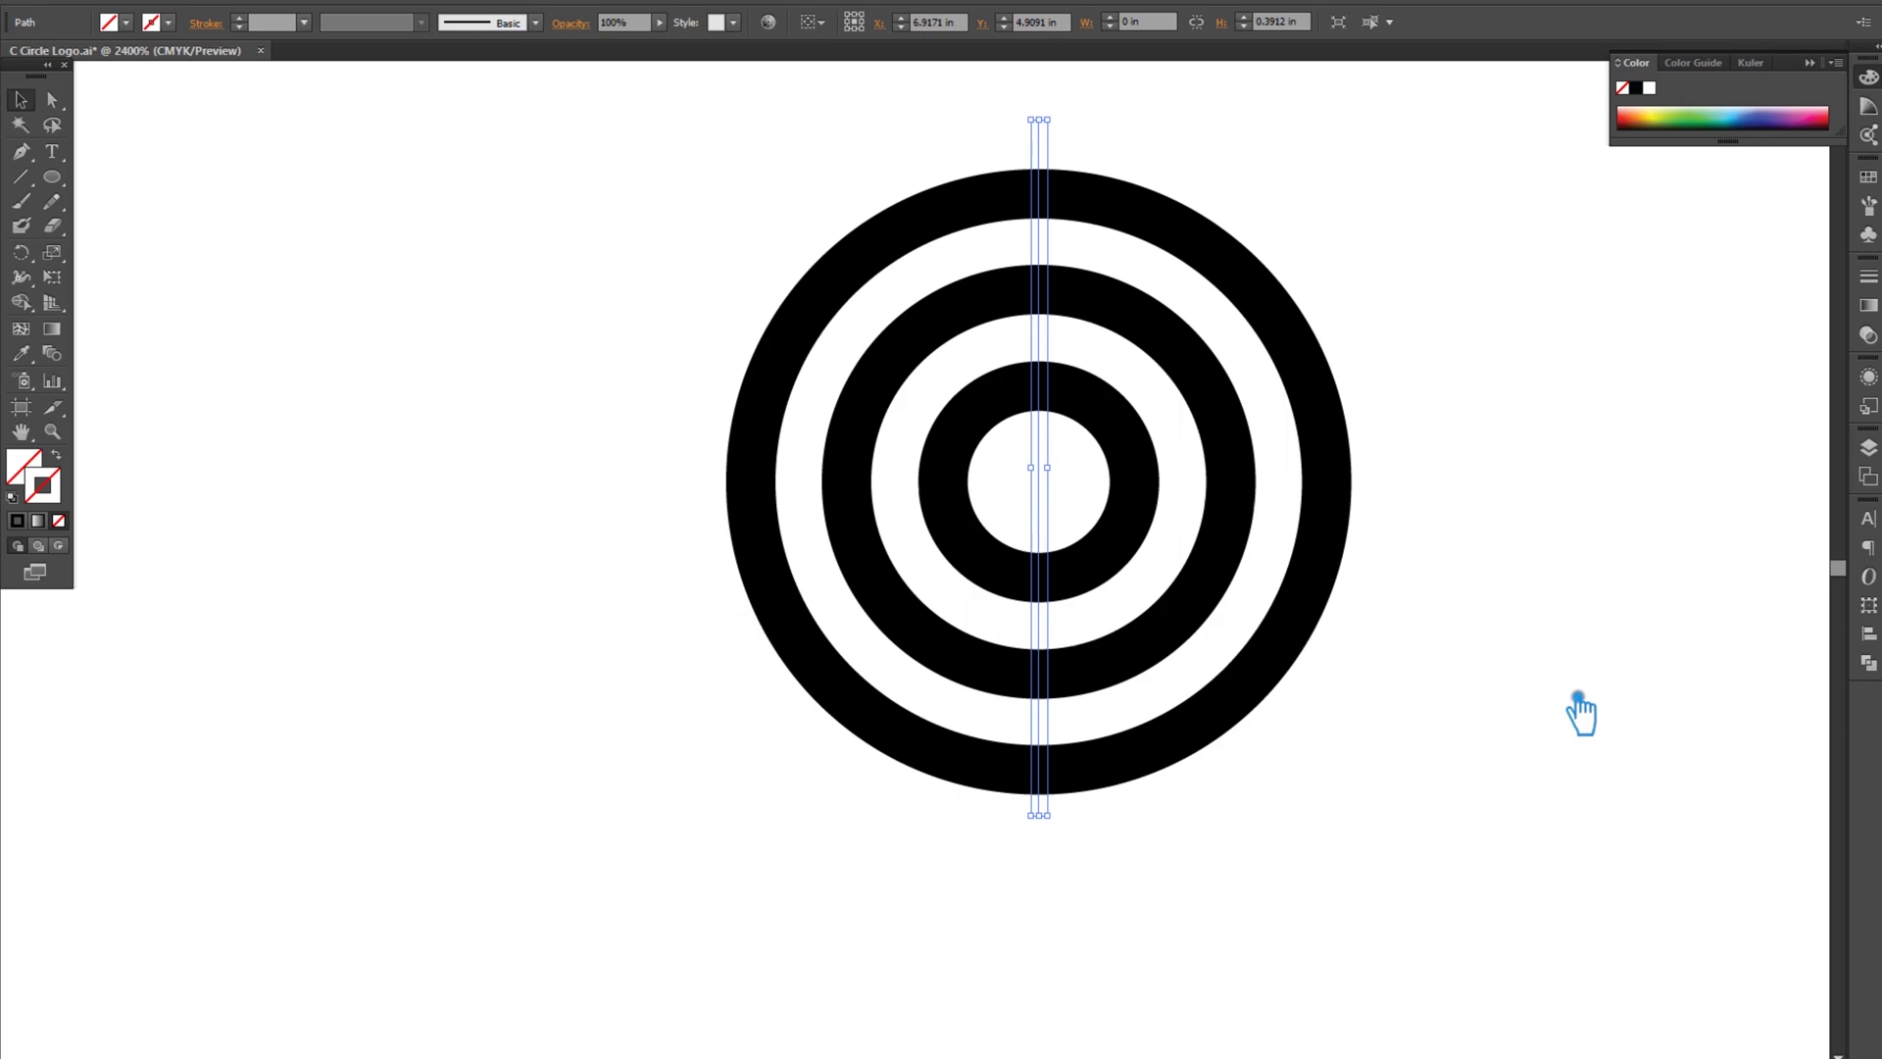
# - Expand the fill and stroke of the original ring group into filled shapes
pyautogui.moveTo(1428, 768); pyautogui.dragTo(994, 468)
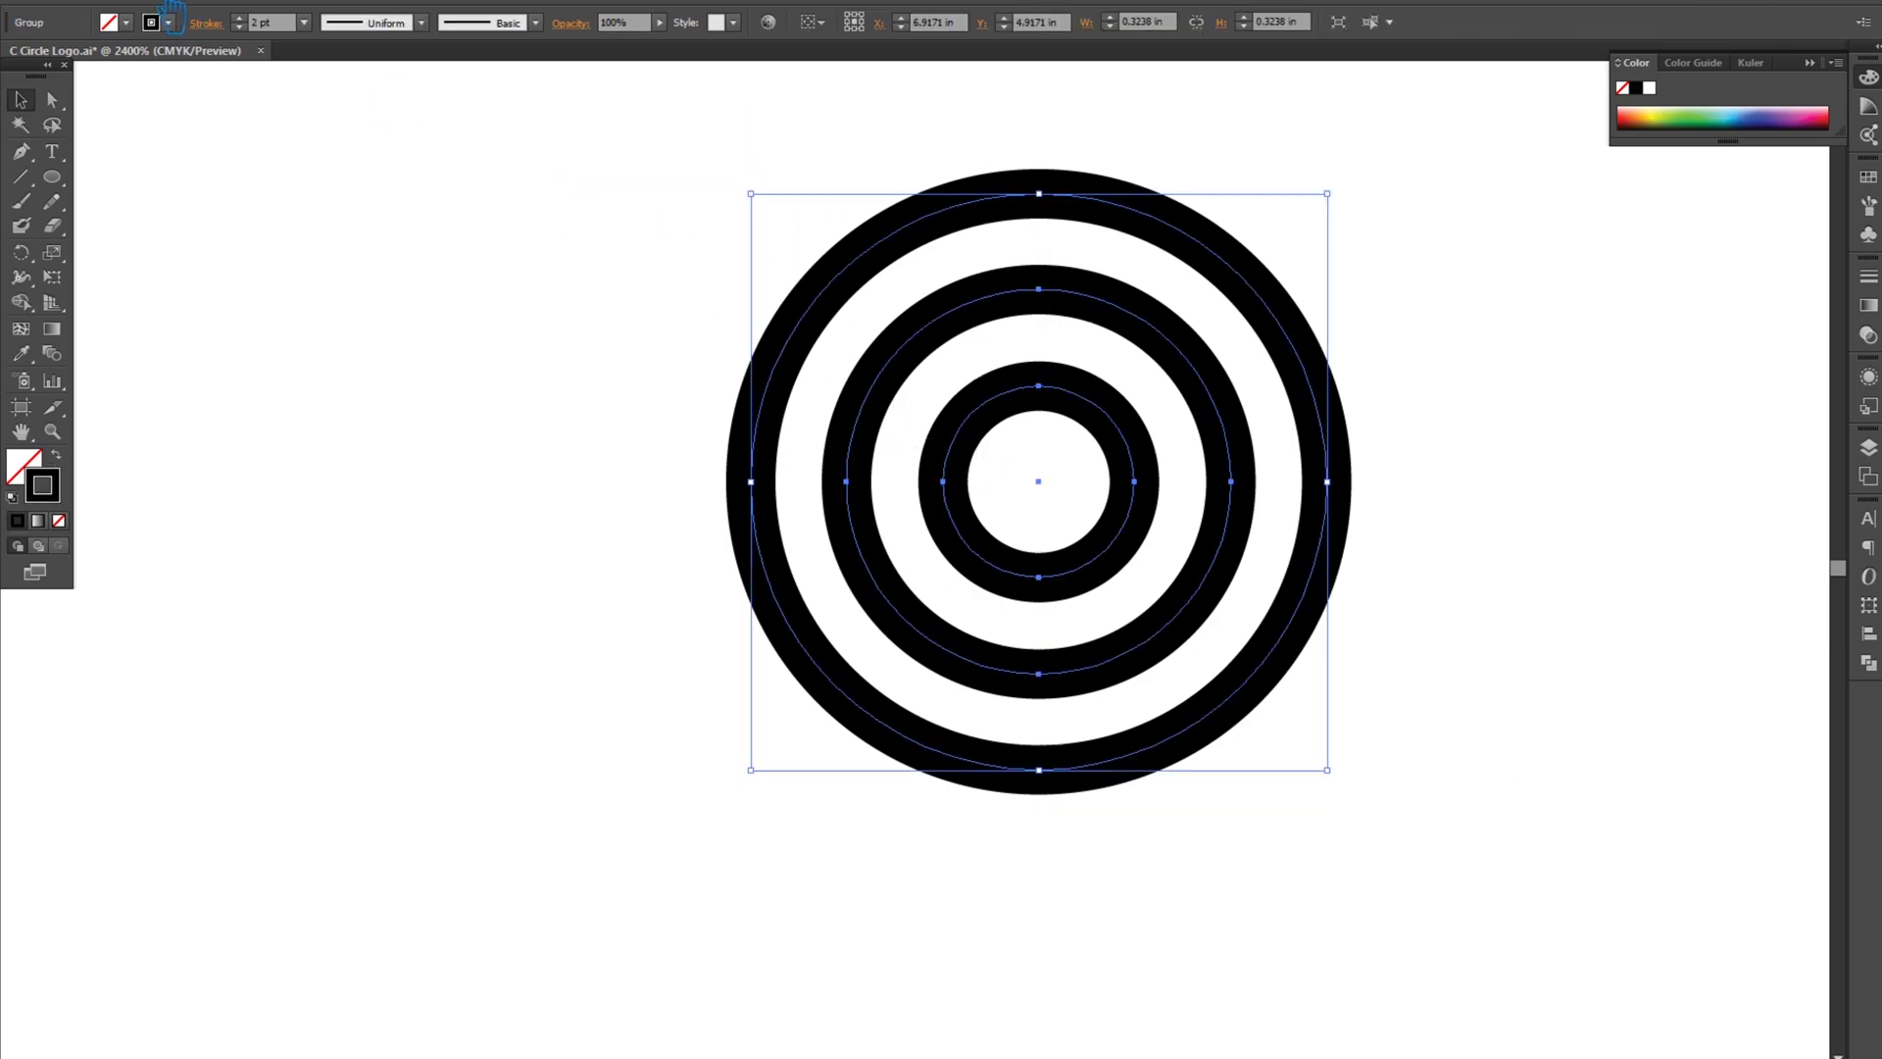
pyautogui.click(172, 10)
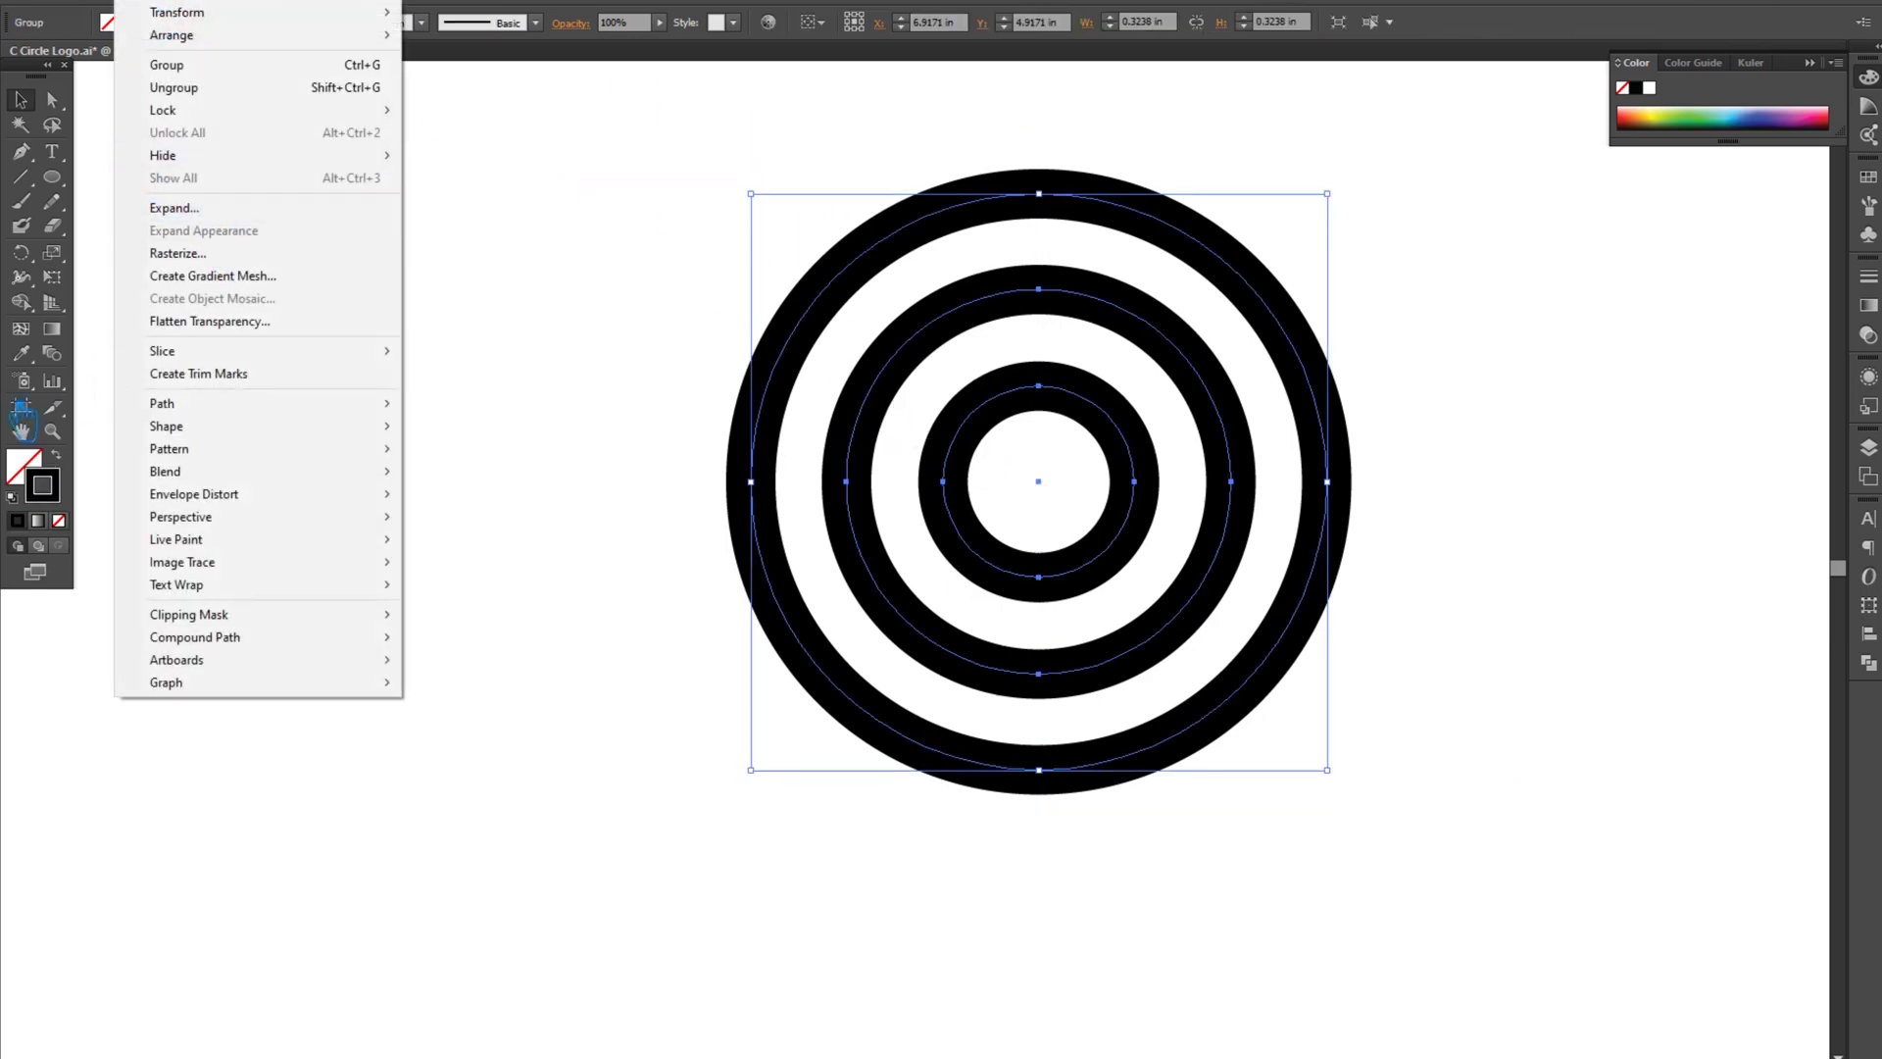
pyautogui.click(201, 208)
pyautogui.click(912, 649)
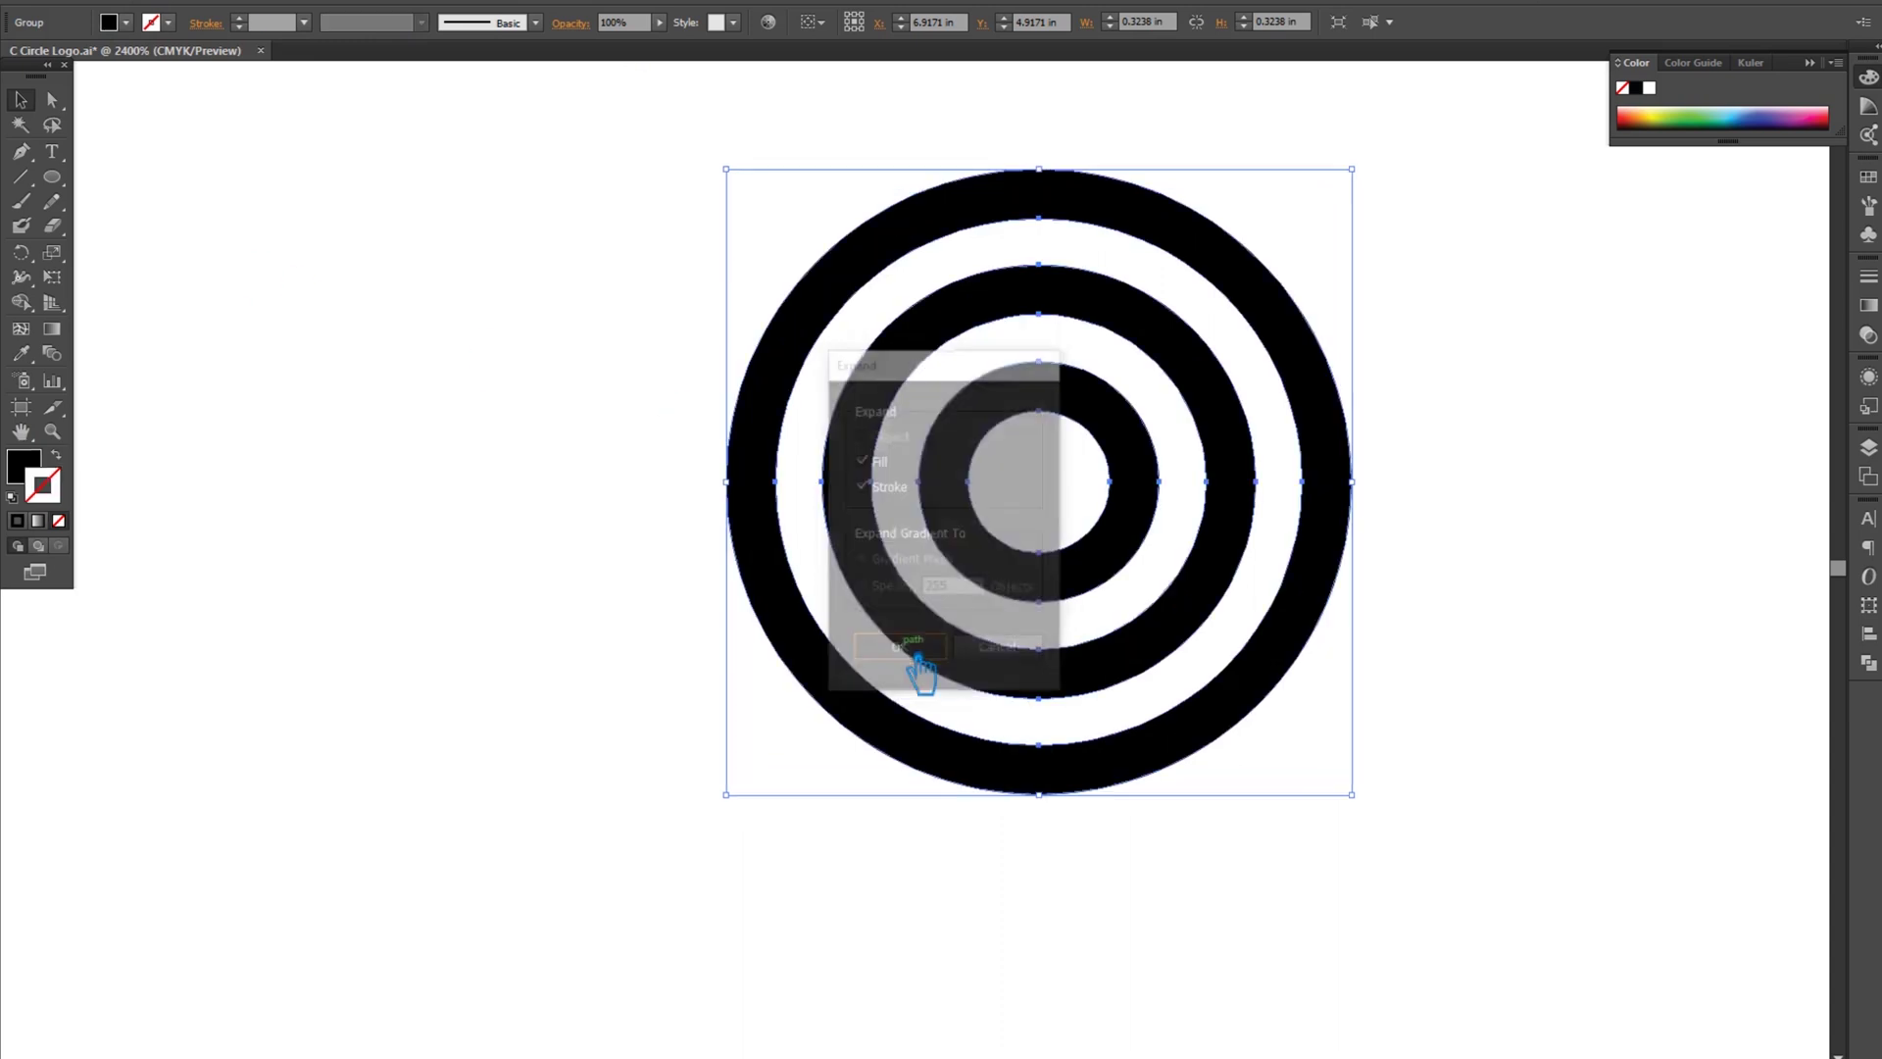
# - Divide the expanded rings along the vertical line with the Pathfinder Divide operation
pyautogui.moveTo(1457, 840); pyautogui.dragTo(651, 168)
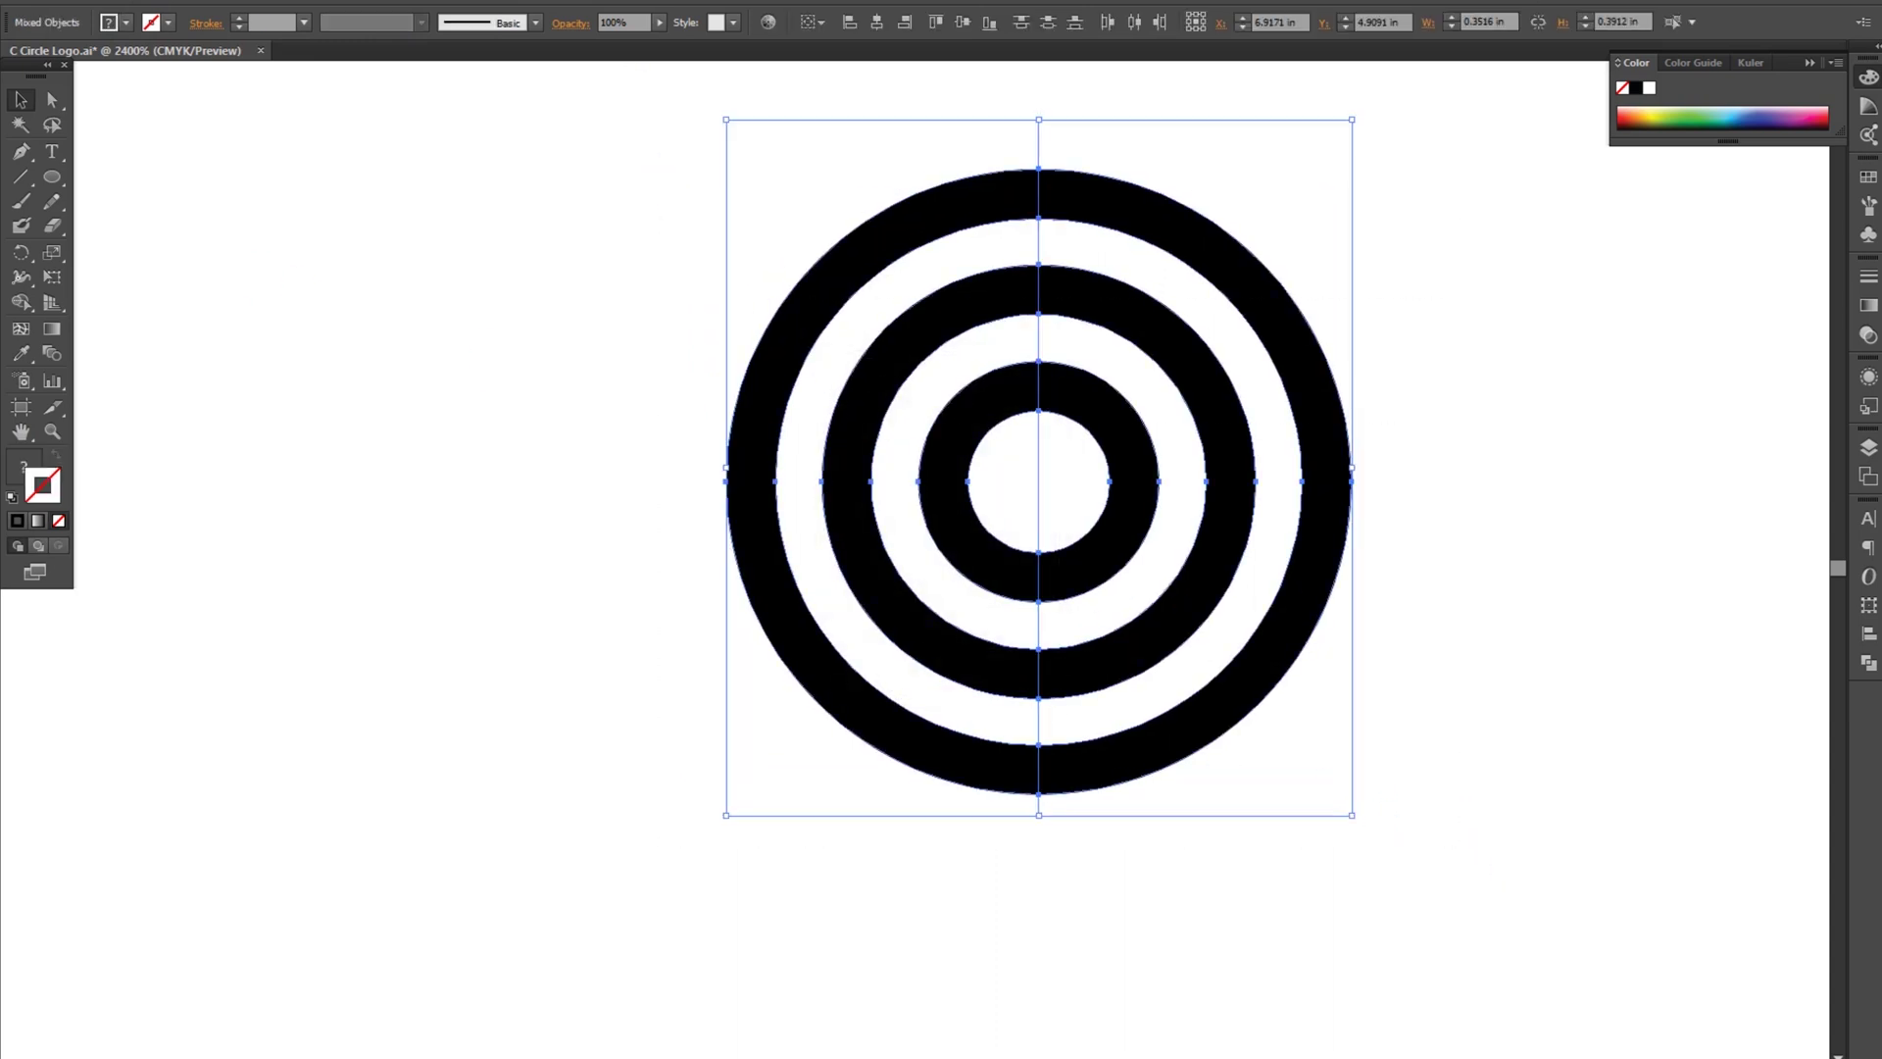
pyautogui.click(1868, 662)
pyautogui.click(1646, 607)
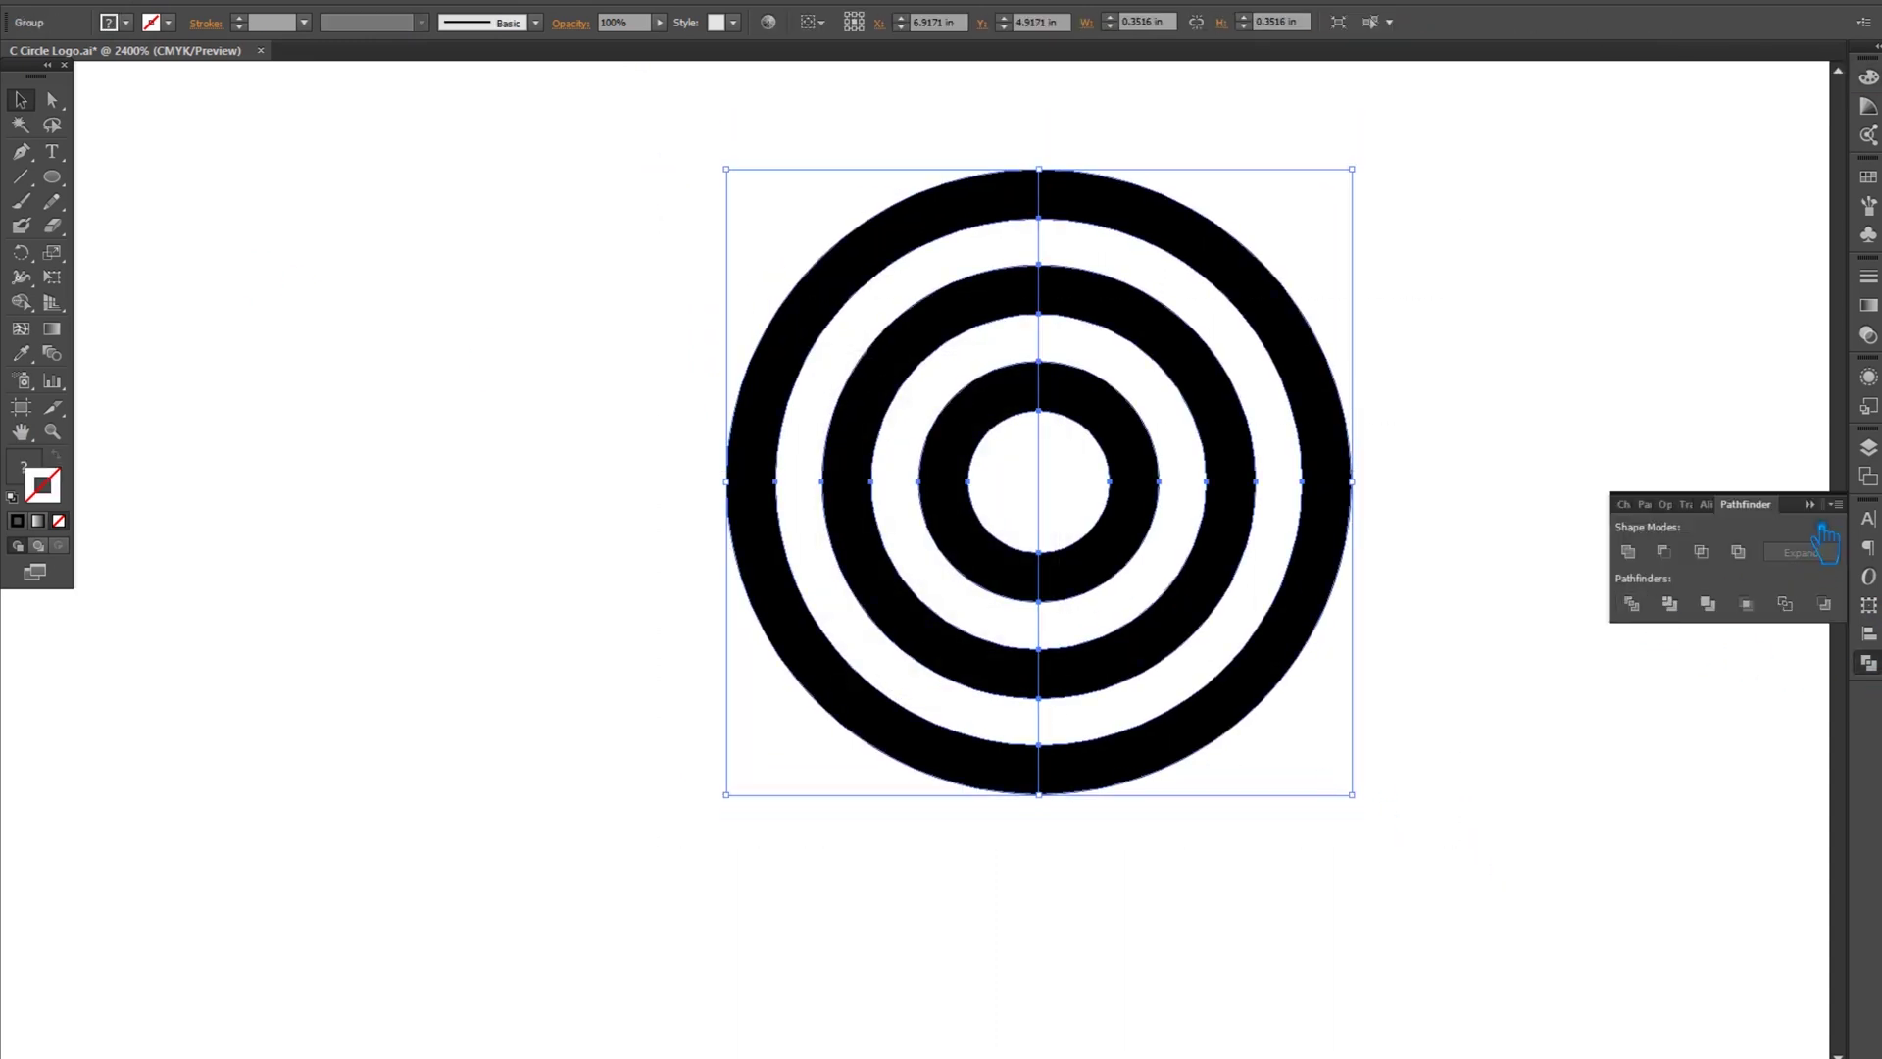
# - Ungroup the divided ring pieces and clear the selection
pyautogui.click(1143, 399)
pyautogui.rightClick(1098, 403)
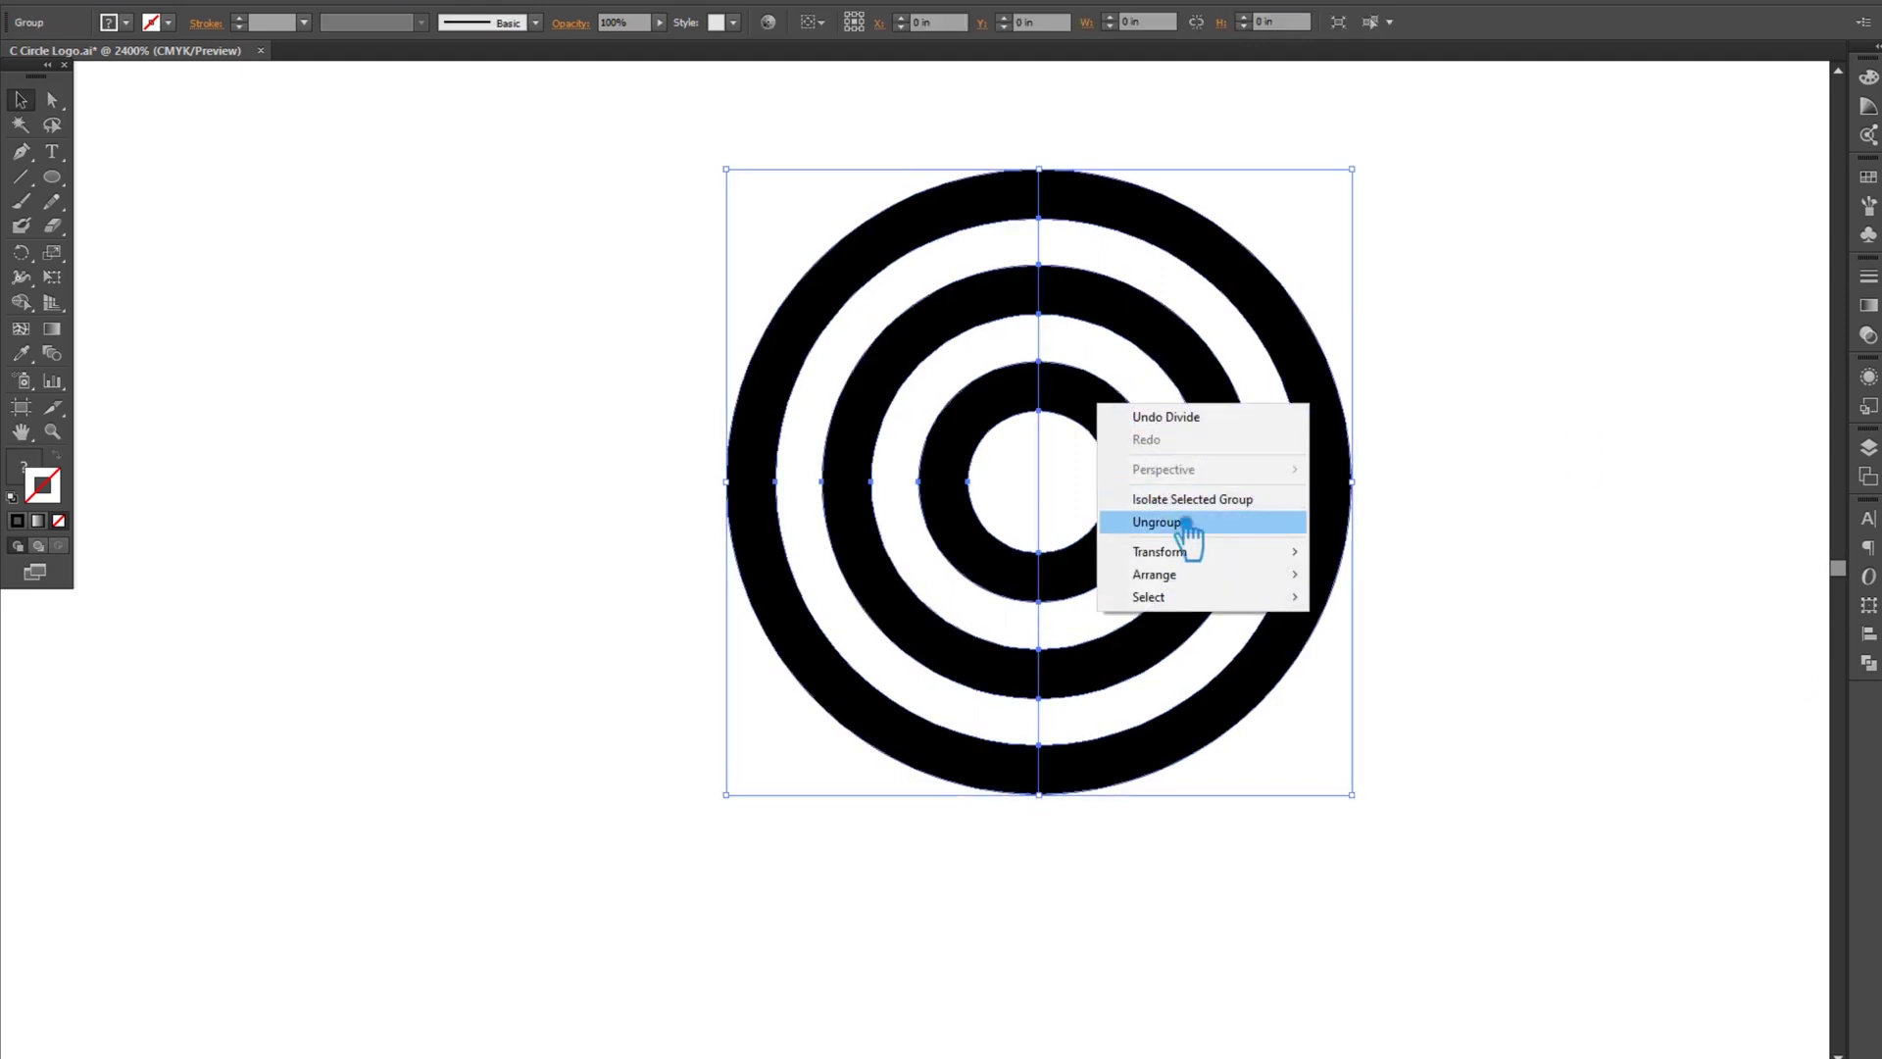
pyautogui.click(1158, 522)
pyautogui.click(1470, 490)
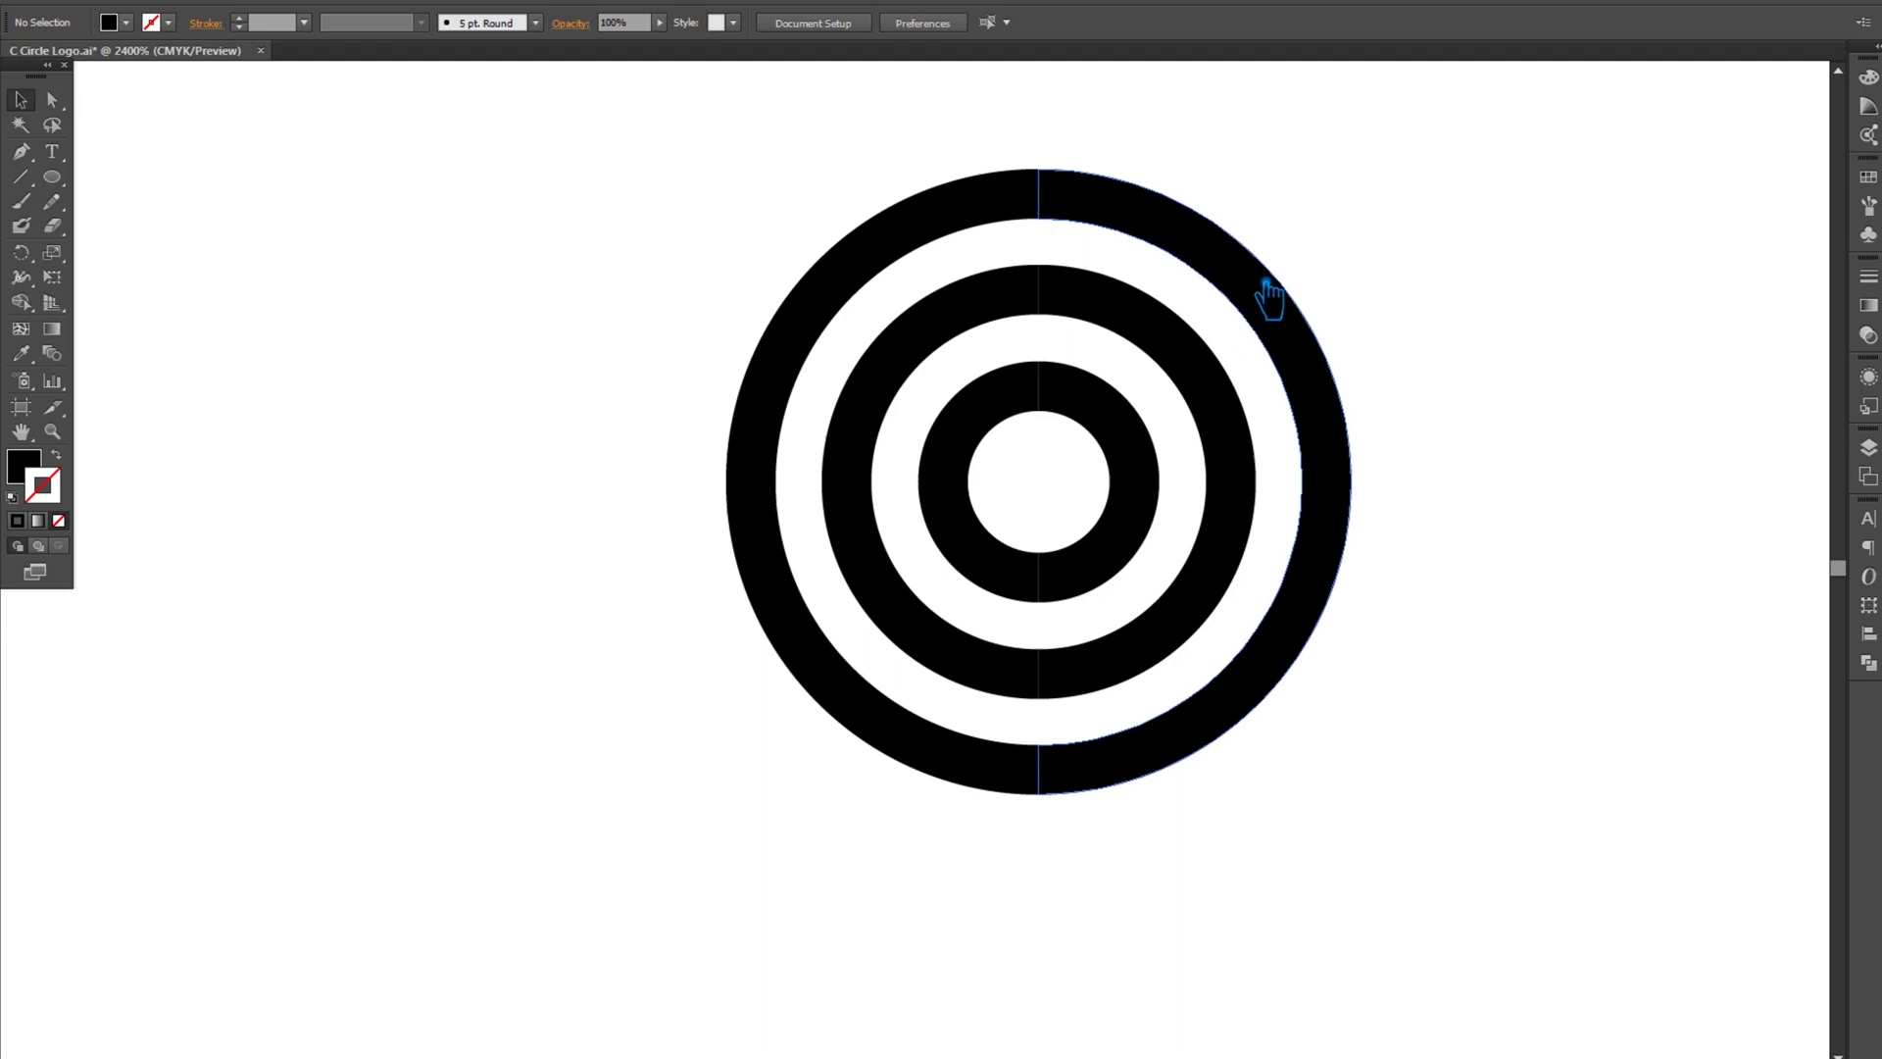
# - Undo the ungrouping and the division of the rings along the vertical line
pyautogui.click(1083, 449)
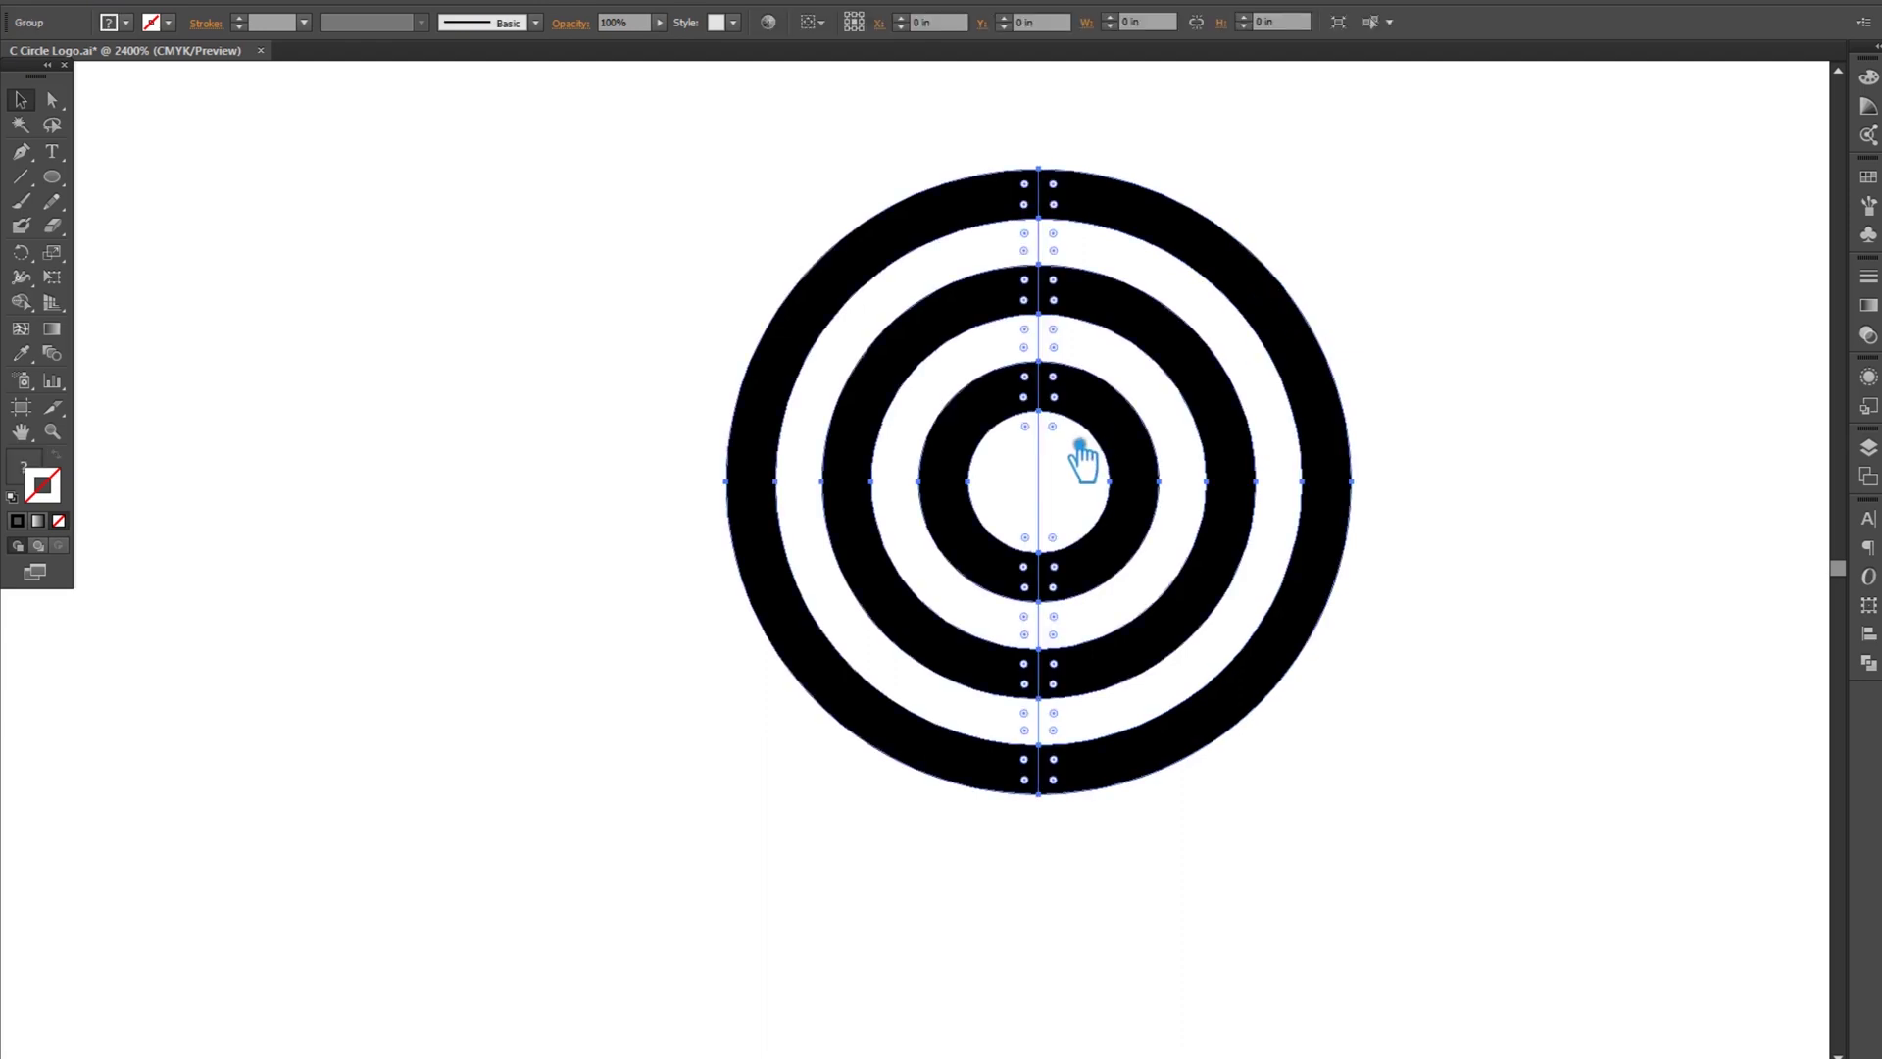
pyautogui.click(1482, 438)
pyautogui.click(1040, 474)
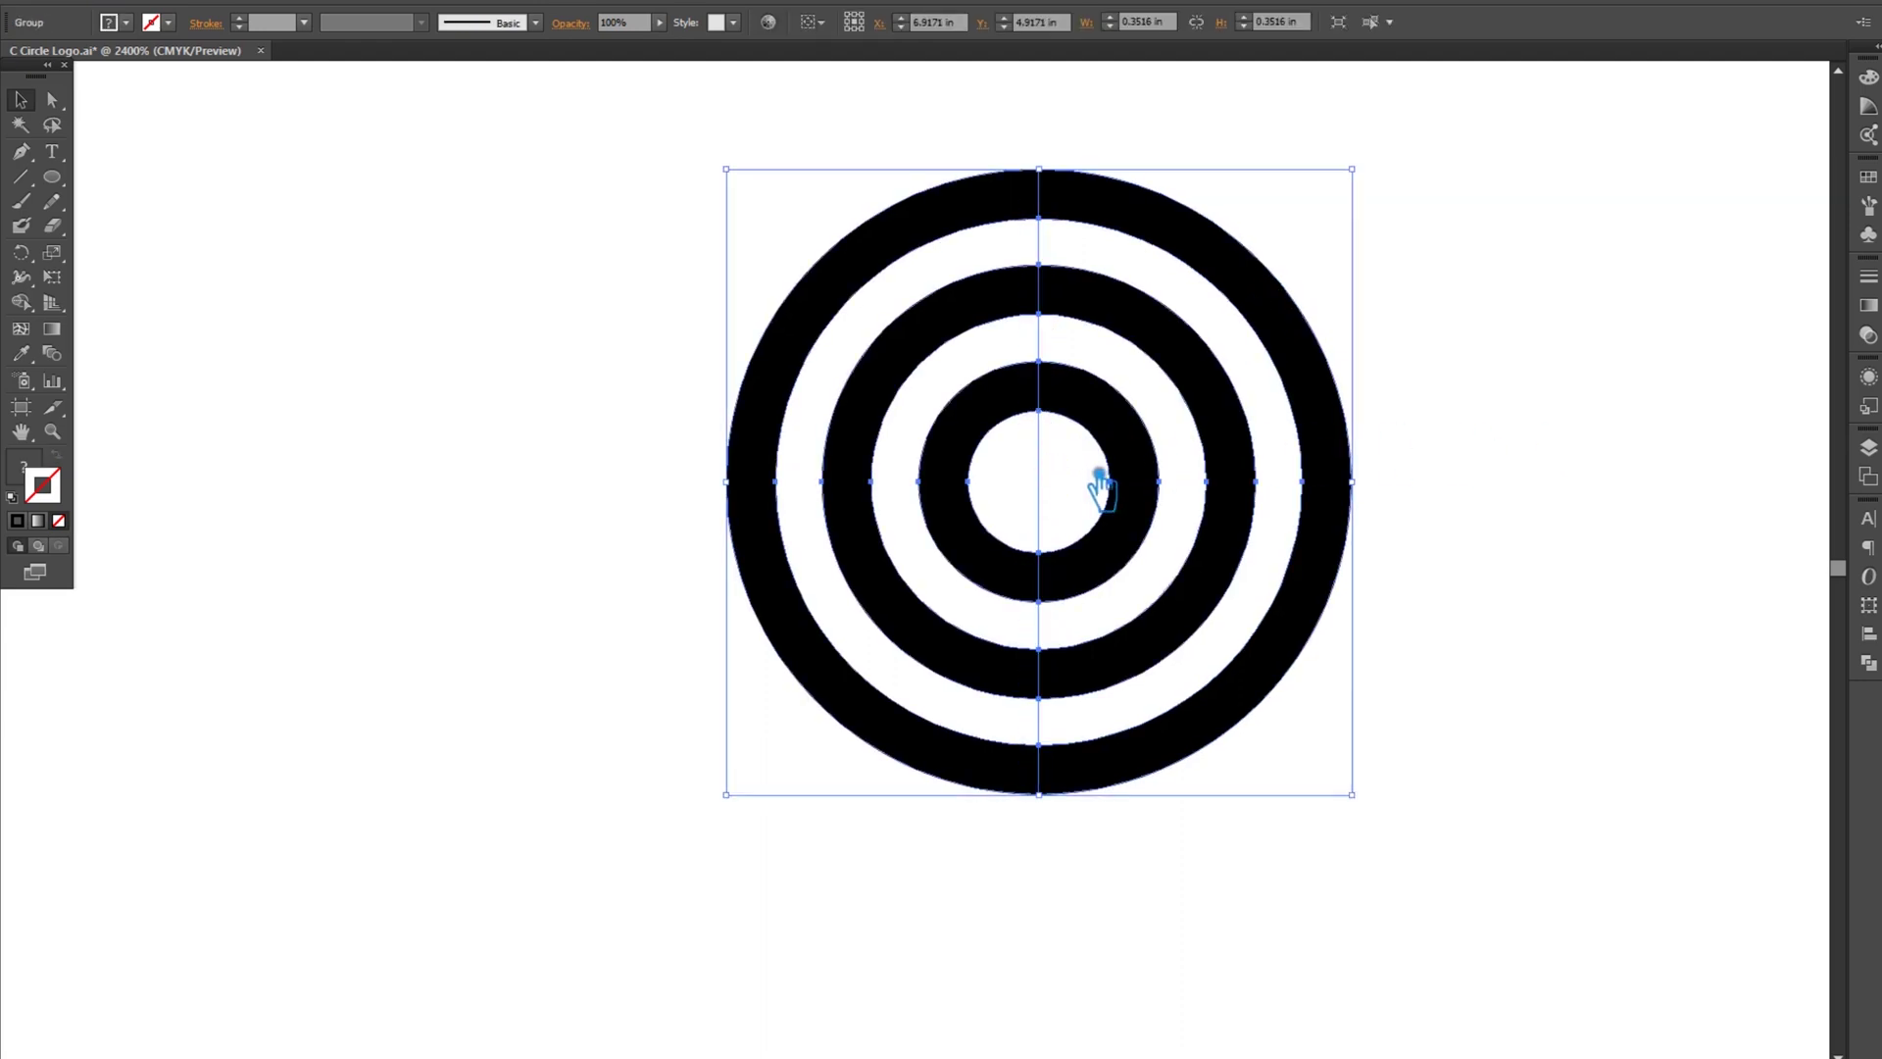
pyautogui.click(1642, 474)
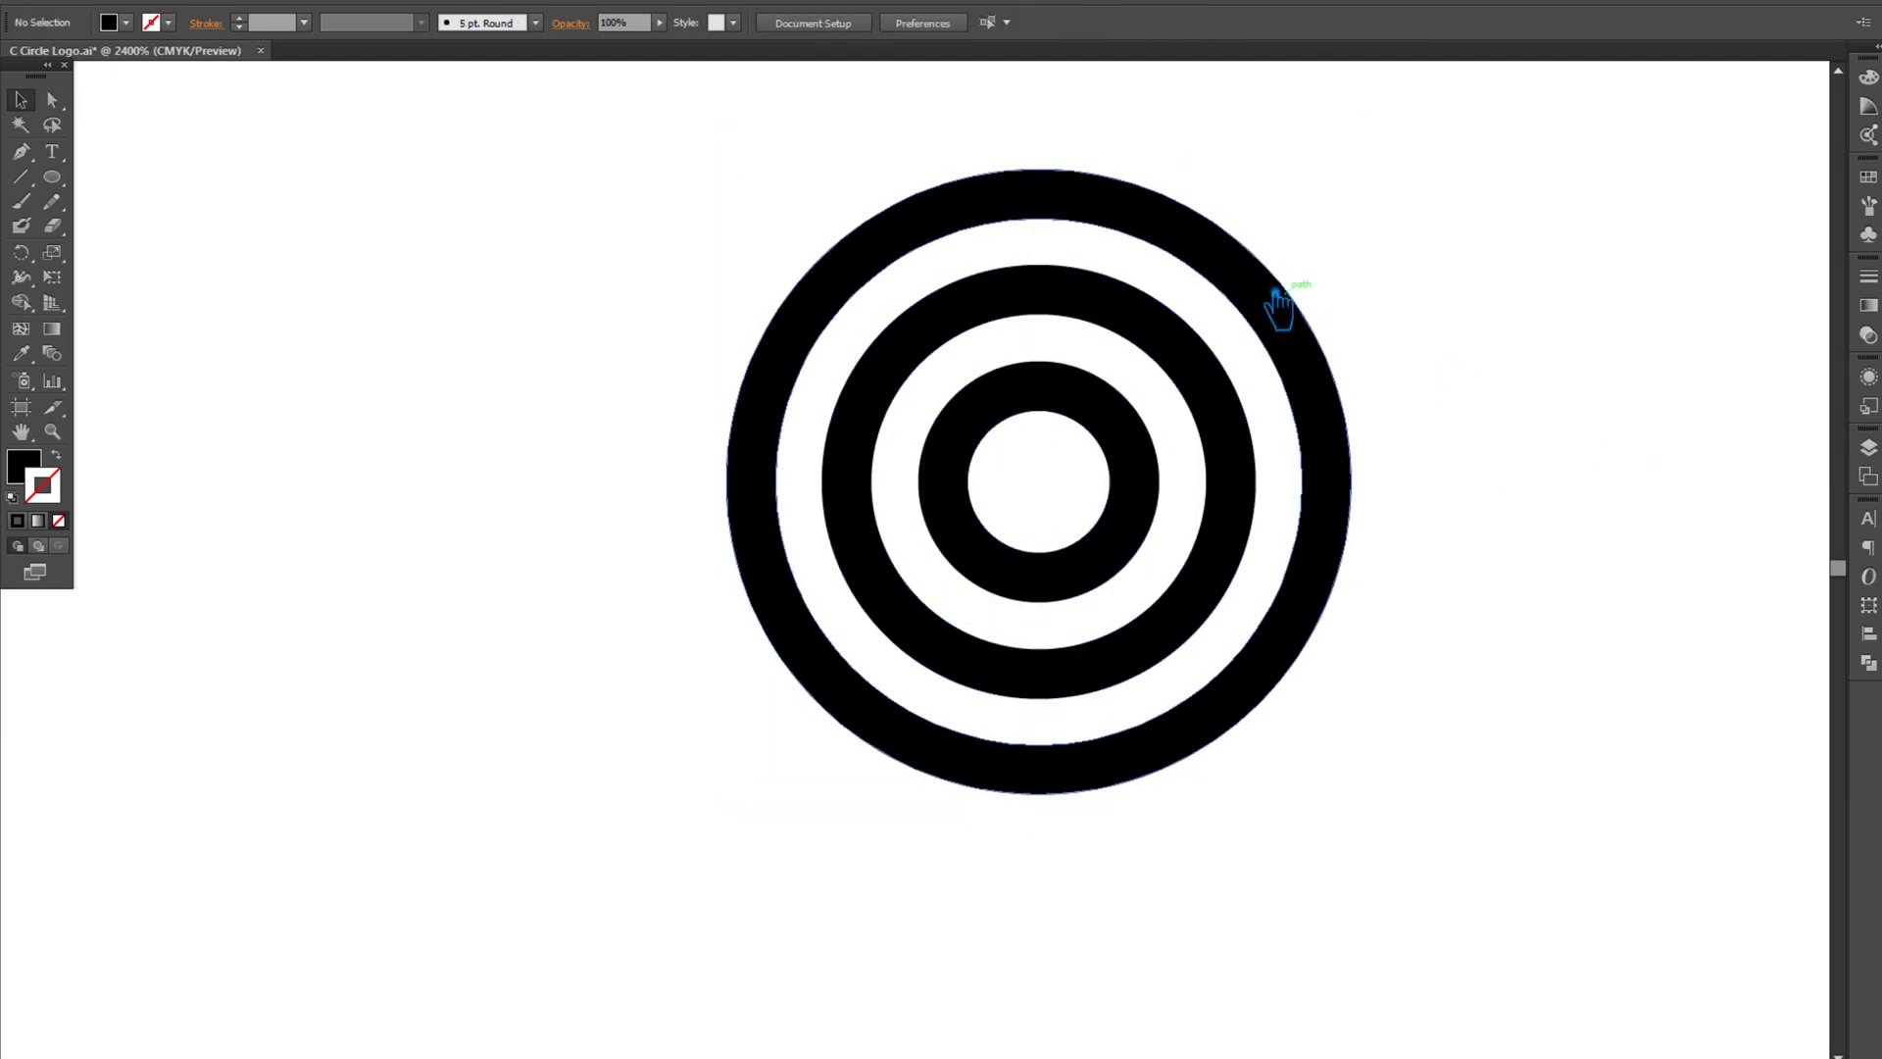
# - Copy the invisible vertical line in place and rotate the copy 90° to make a horizontal line across the rings
pyautogui.click(1058, 255)
pyautogui.hotkey('ctrl', 'c')
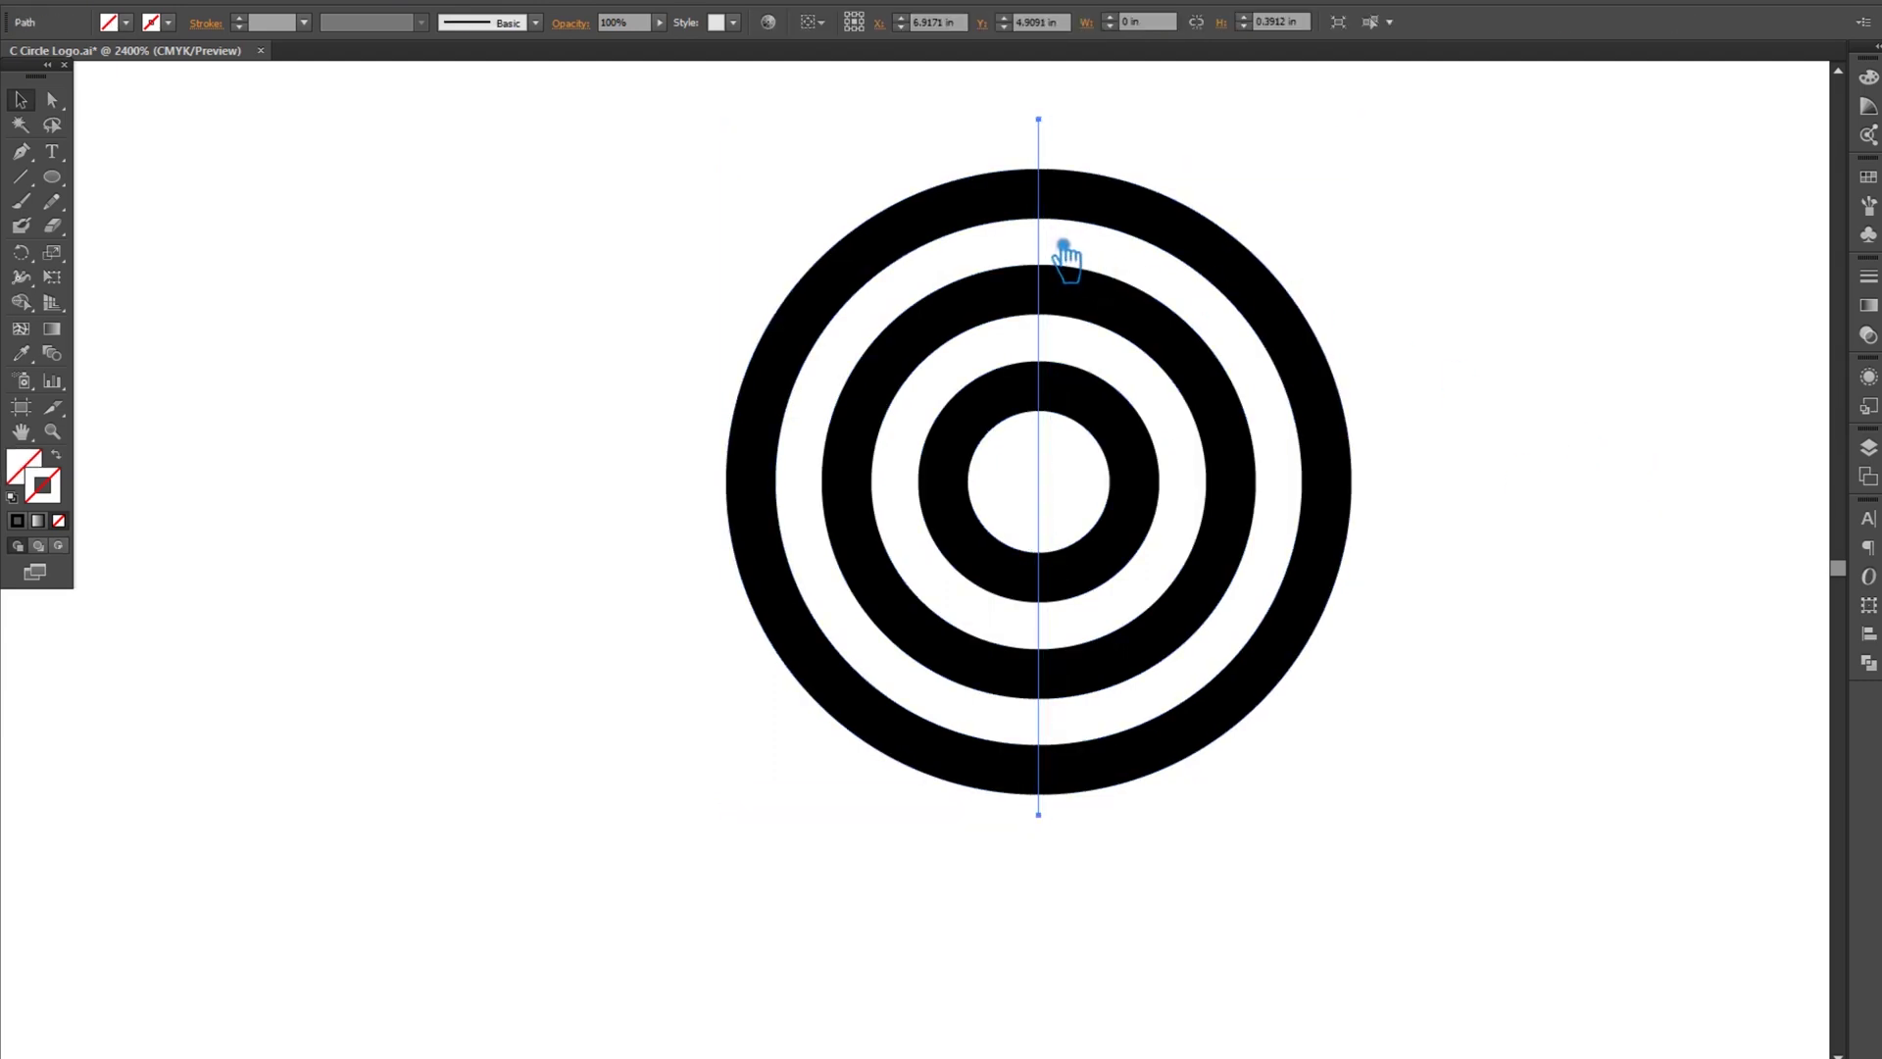
pyautogui.hotkey('ctrl', 'f')
pyautogui.moveTo(1075, 121); pyautogui.dragTo(1360, 500)
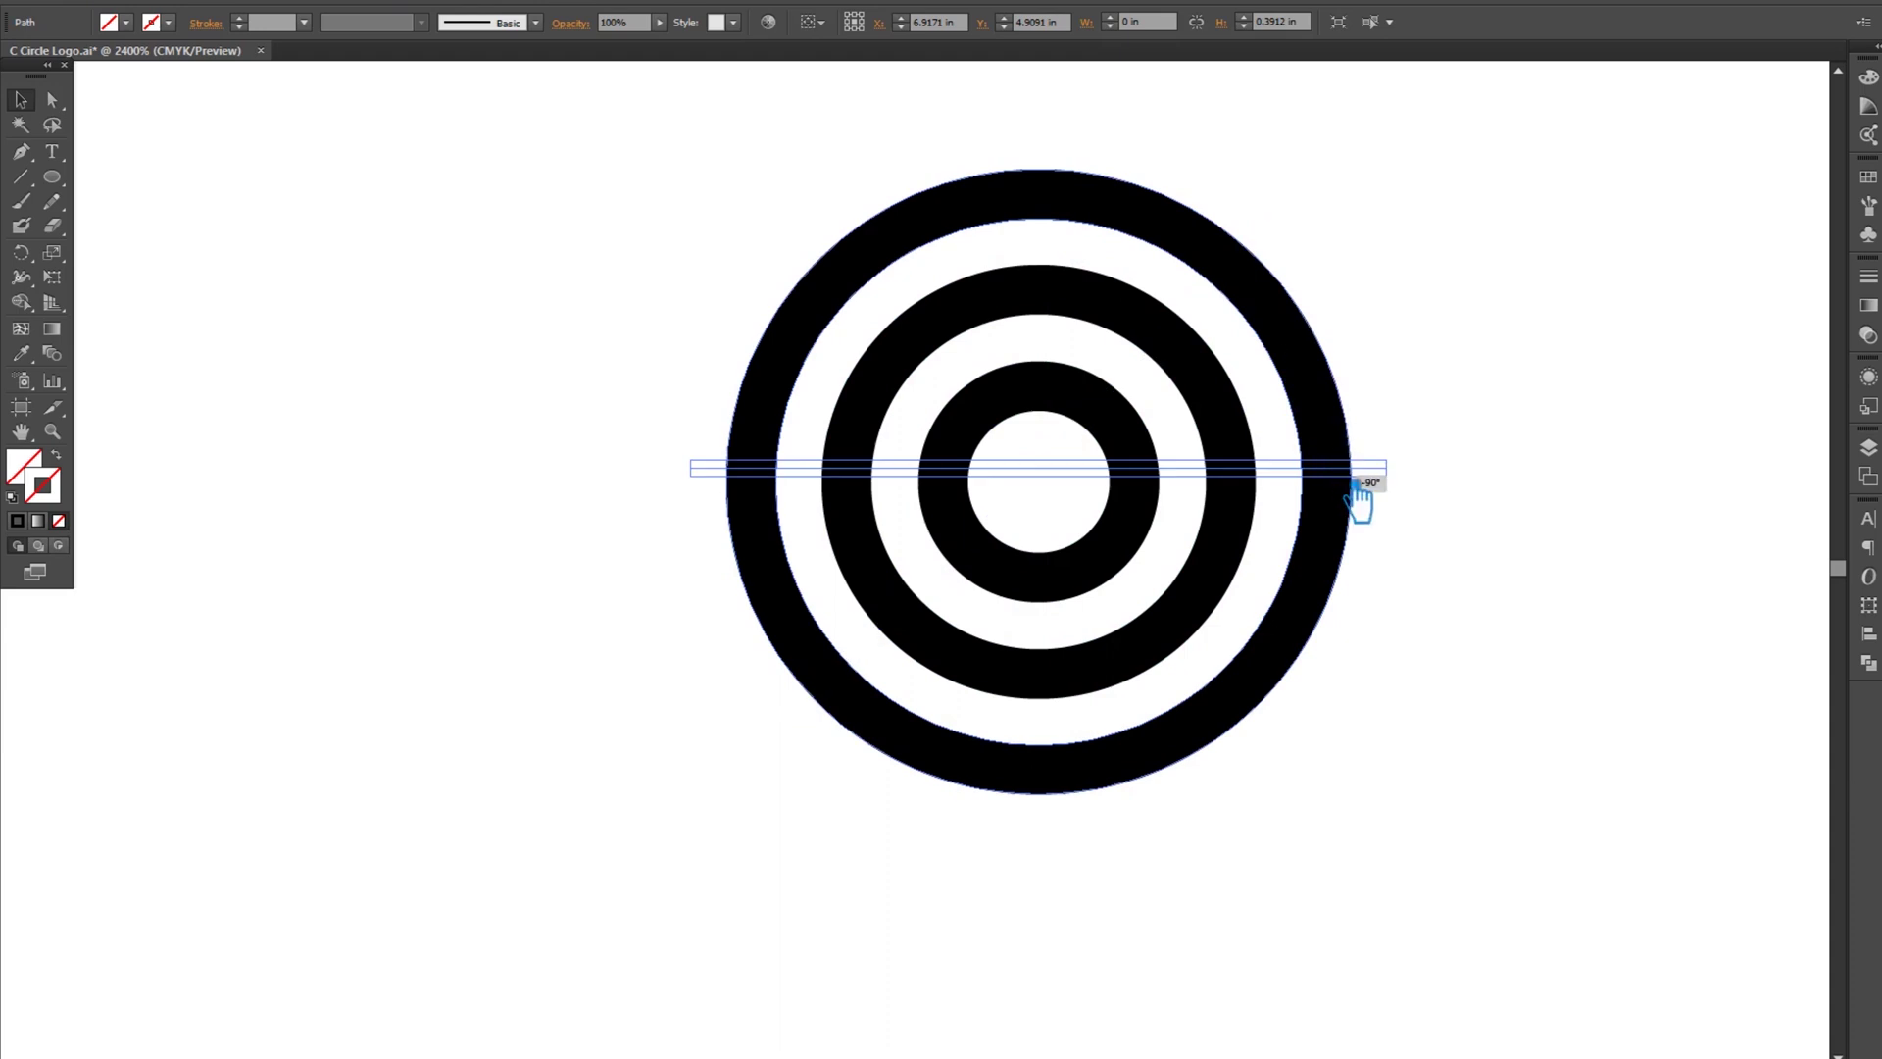
# - Align the rings and both crossing lines to their shared vertical centre
pyautogui.moveTo(1408, 776); pyautogui.dragTo(600, 132)
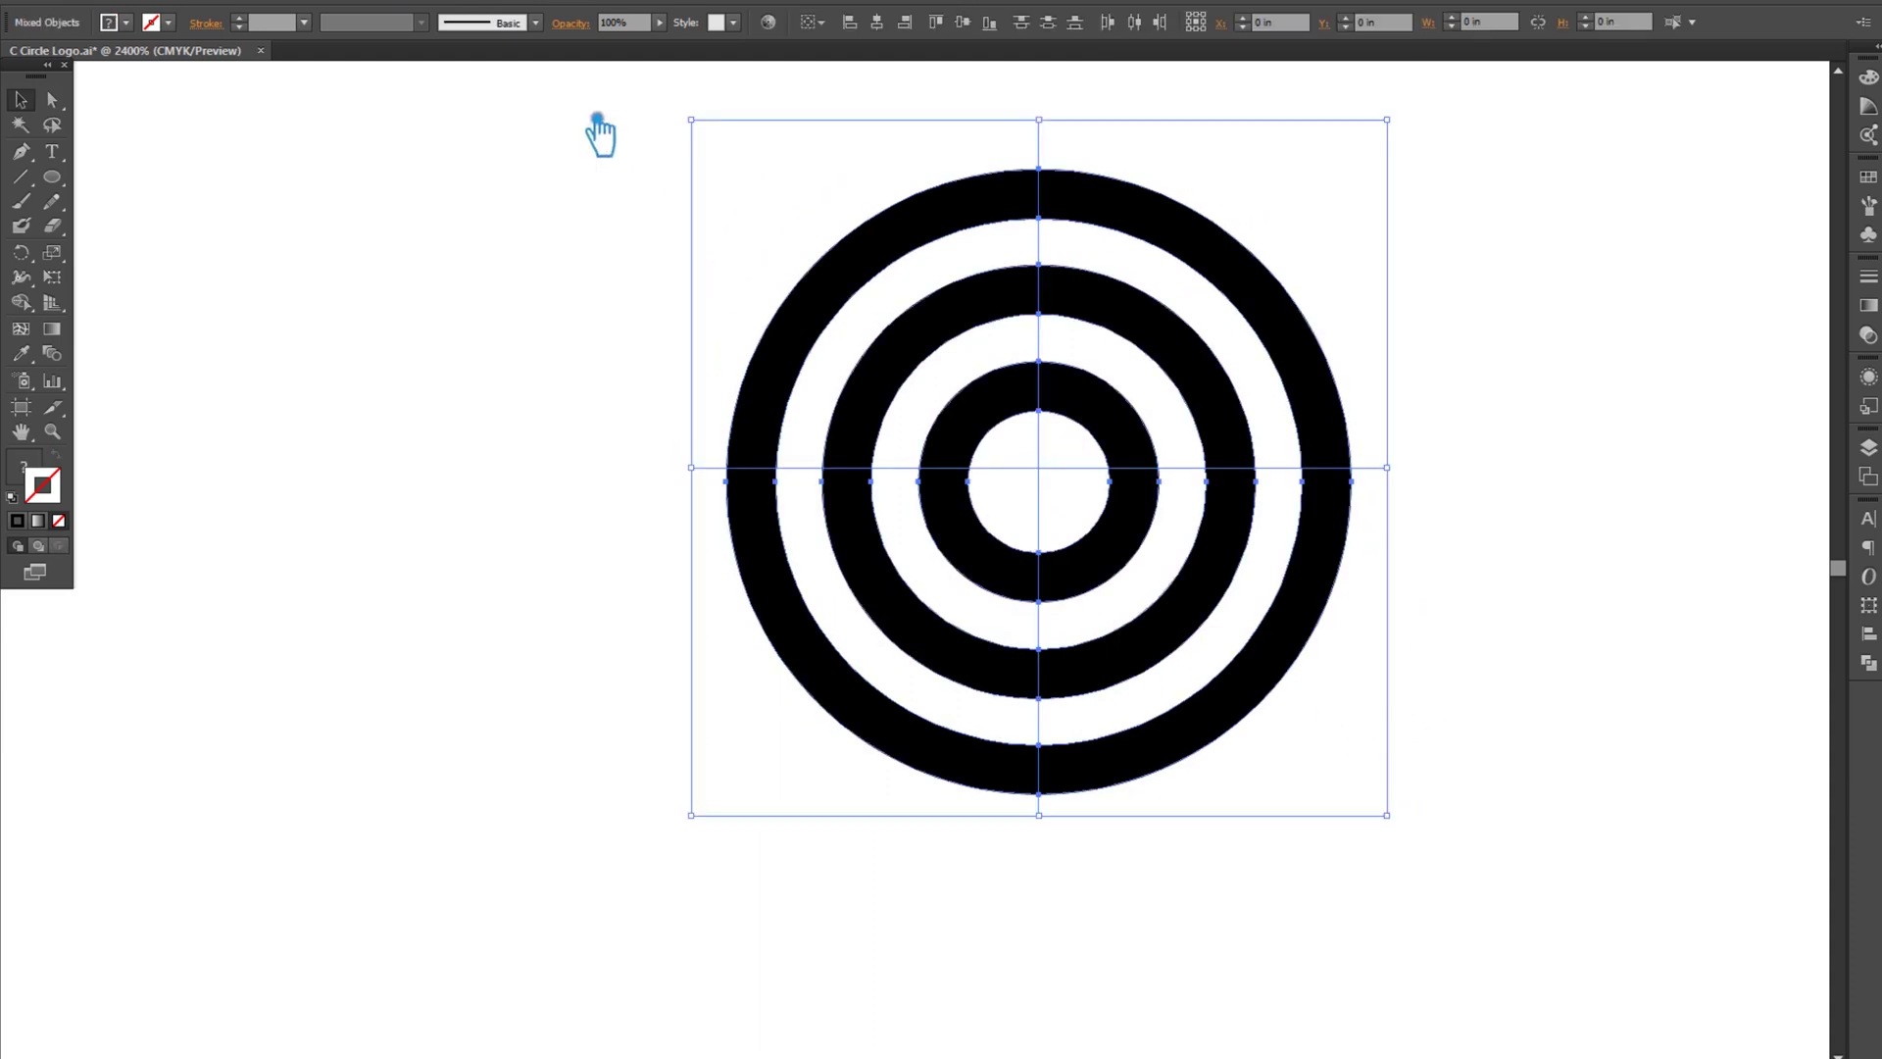
pyautogui.click(962, 22)
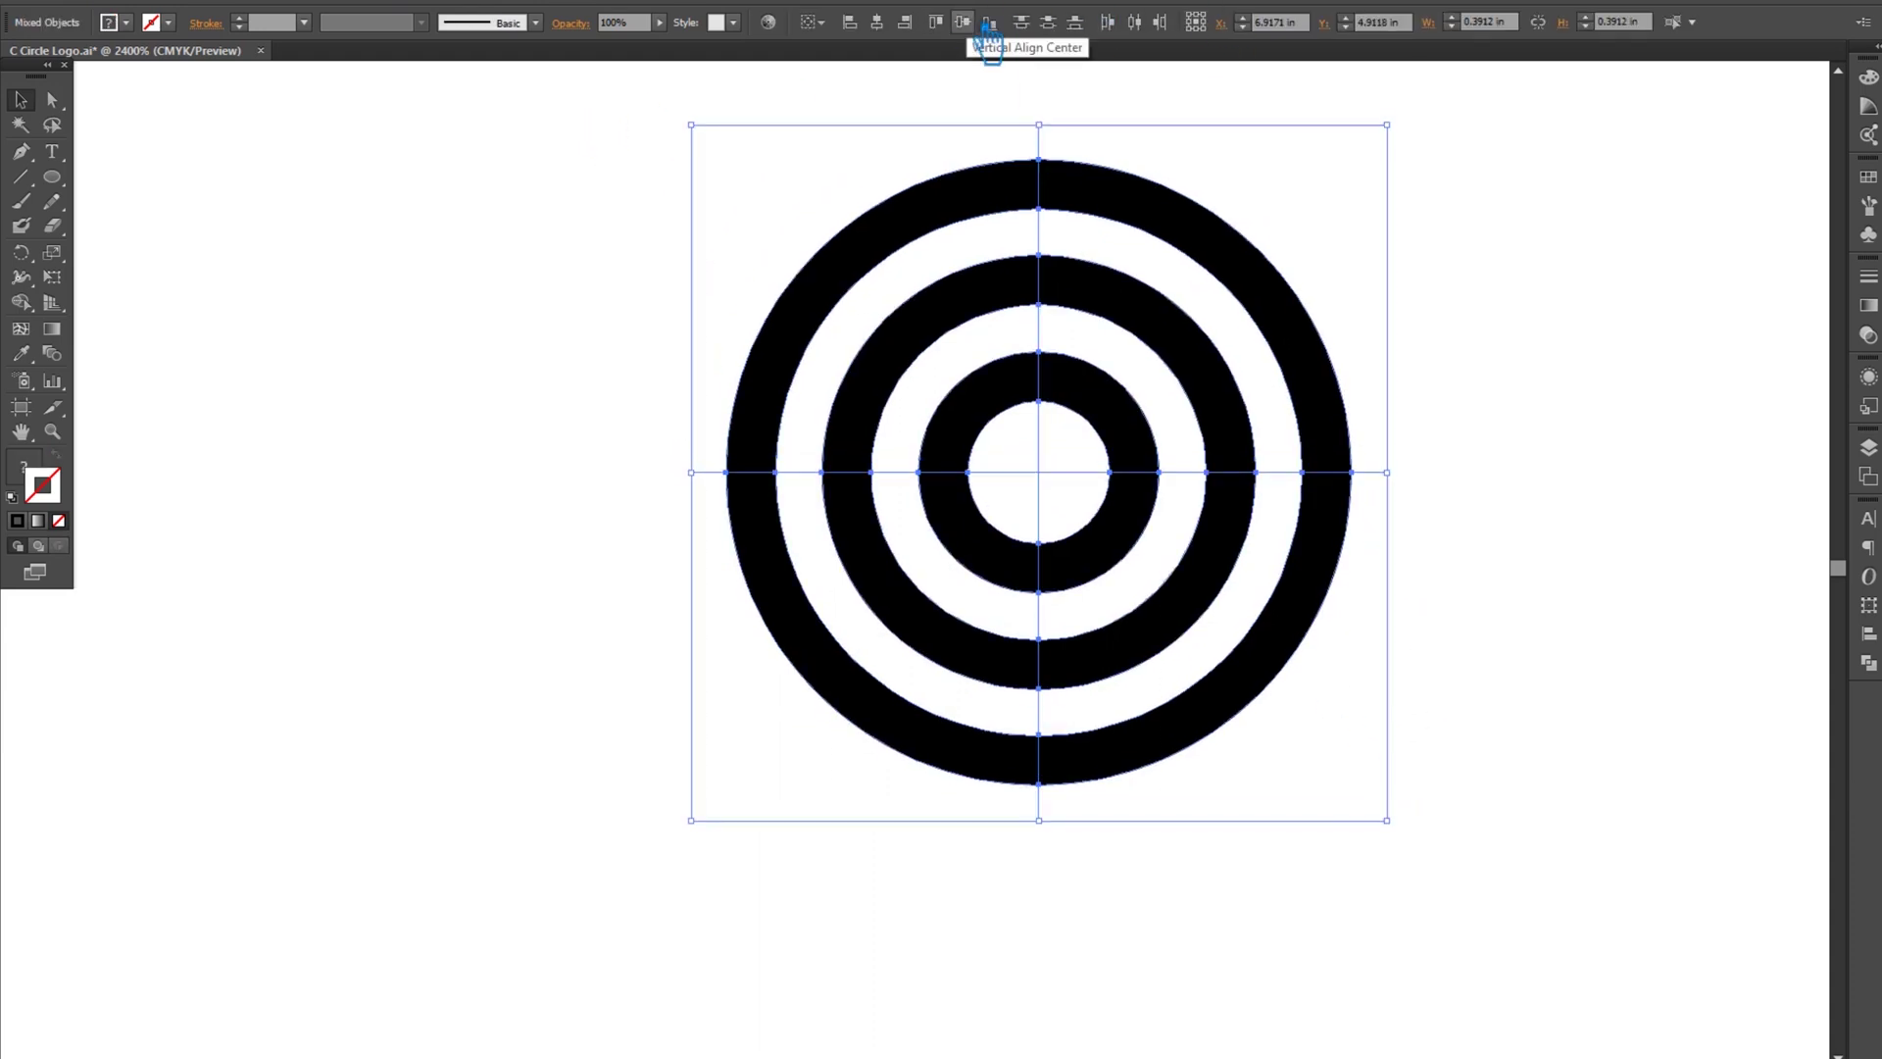
pyautogui.click(1568, 484)
# - Add two copies of the horizontal line, rotated 45° in opposite directions, as diagonals through the ring centre
pyautogui.click(1082, 485)
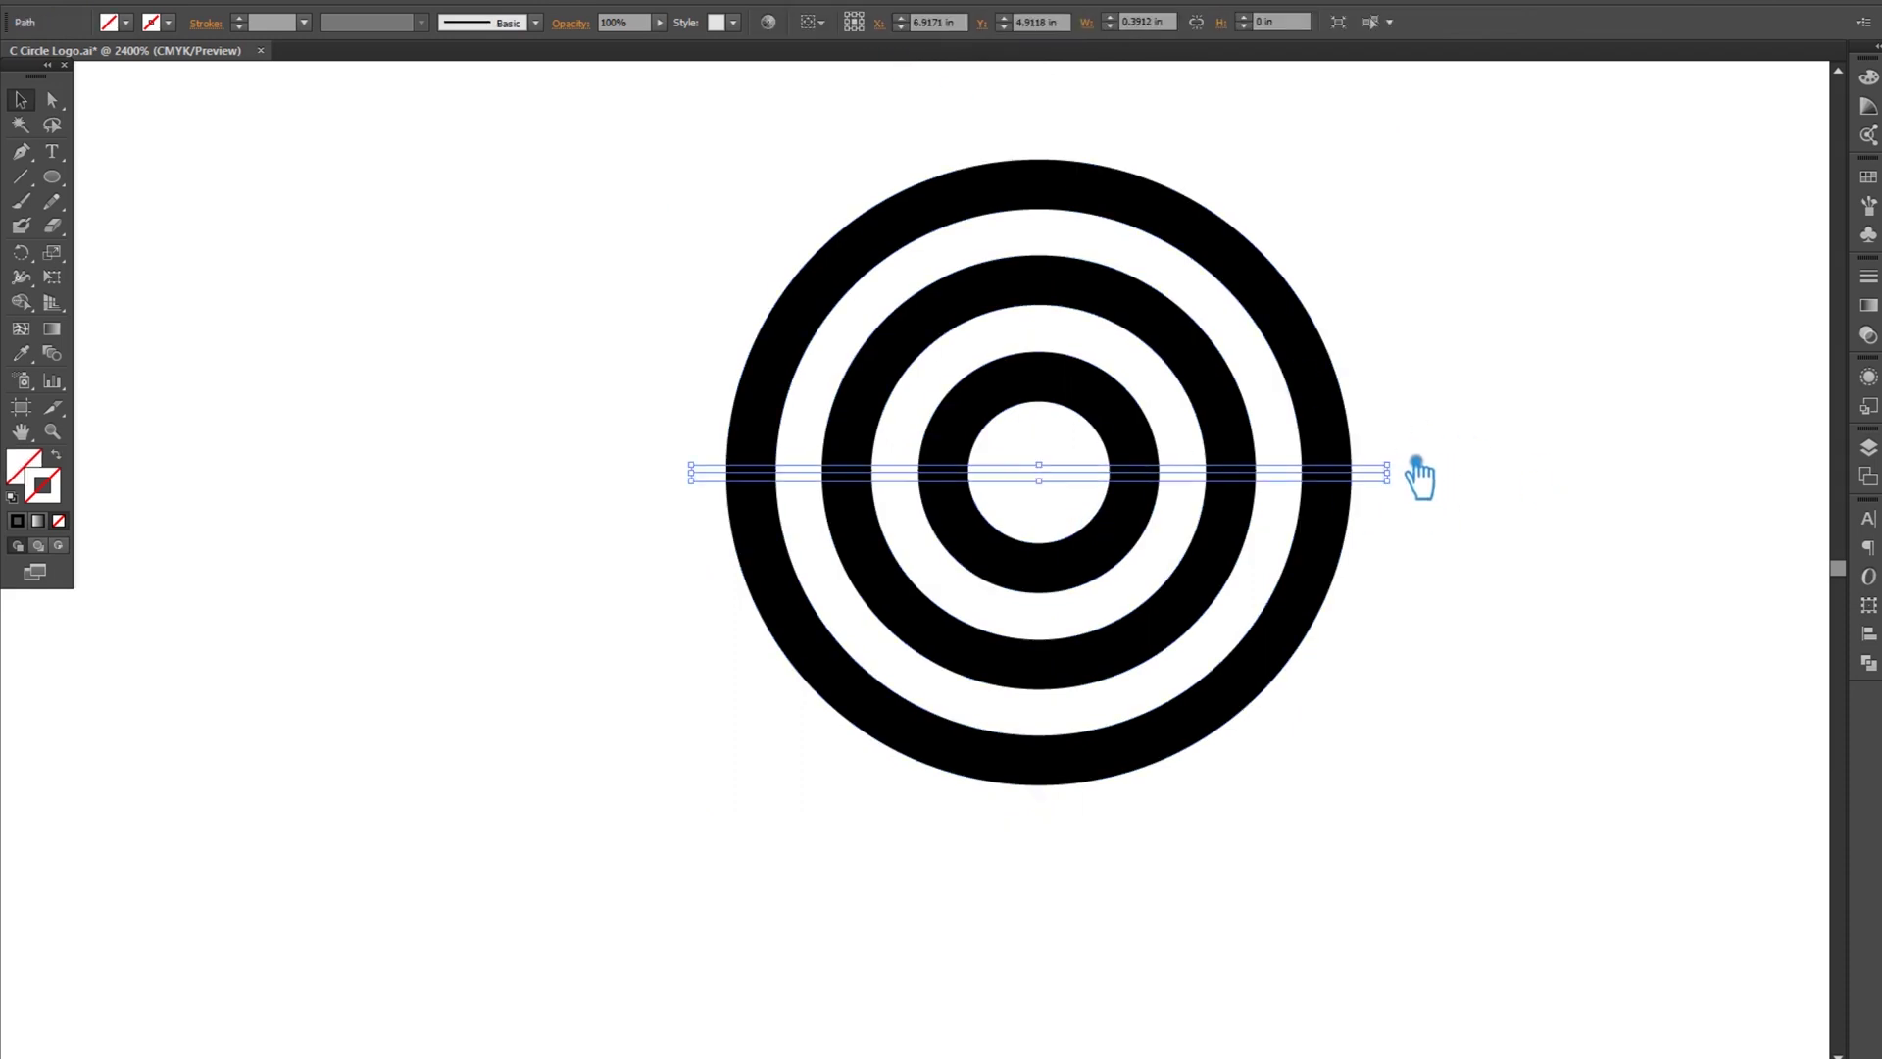
pyautogui.hotkey('ctrl', 'd')
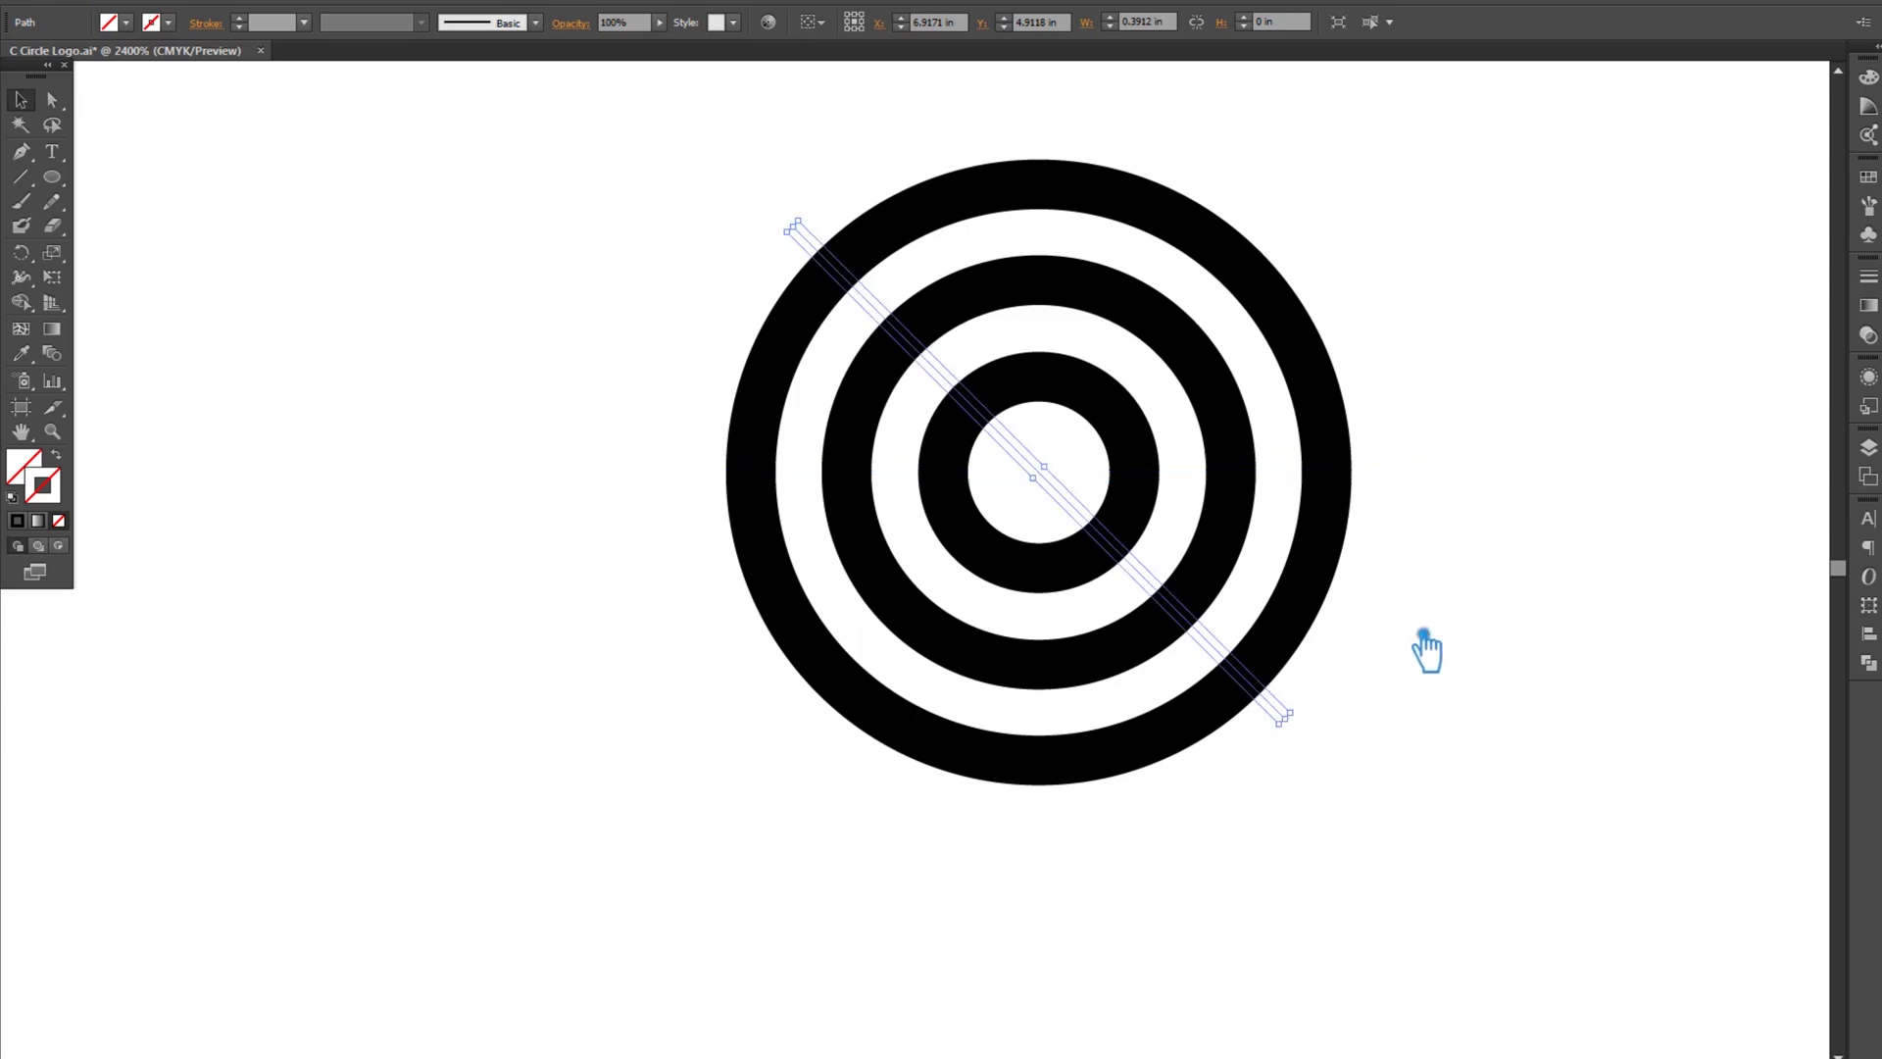
pyautogui.click(1095, 483)
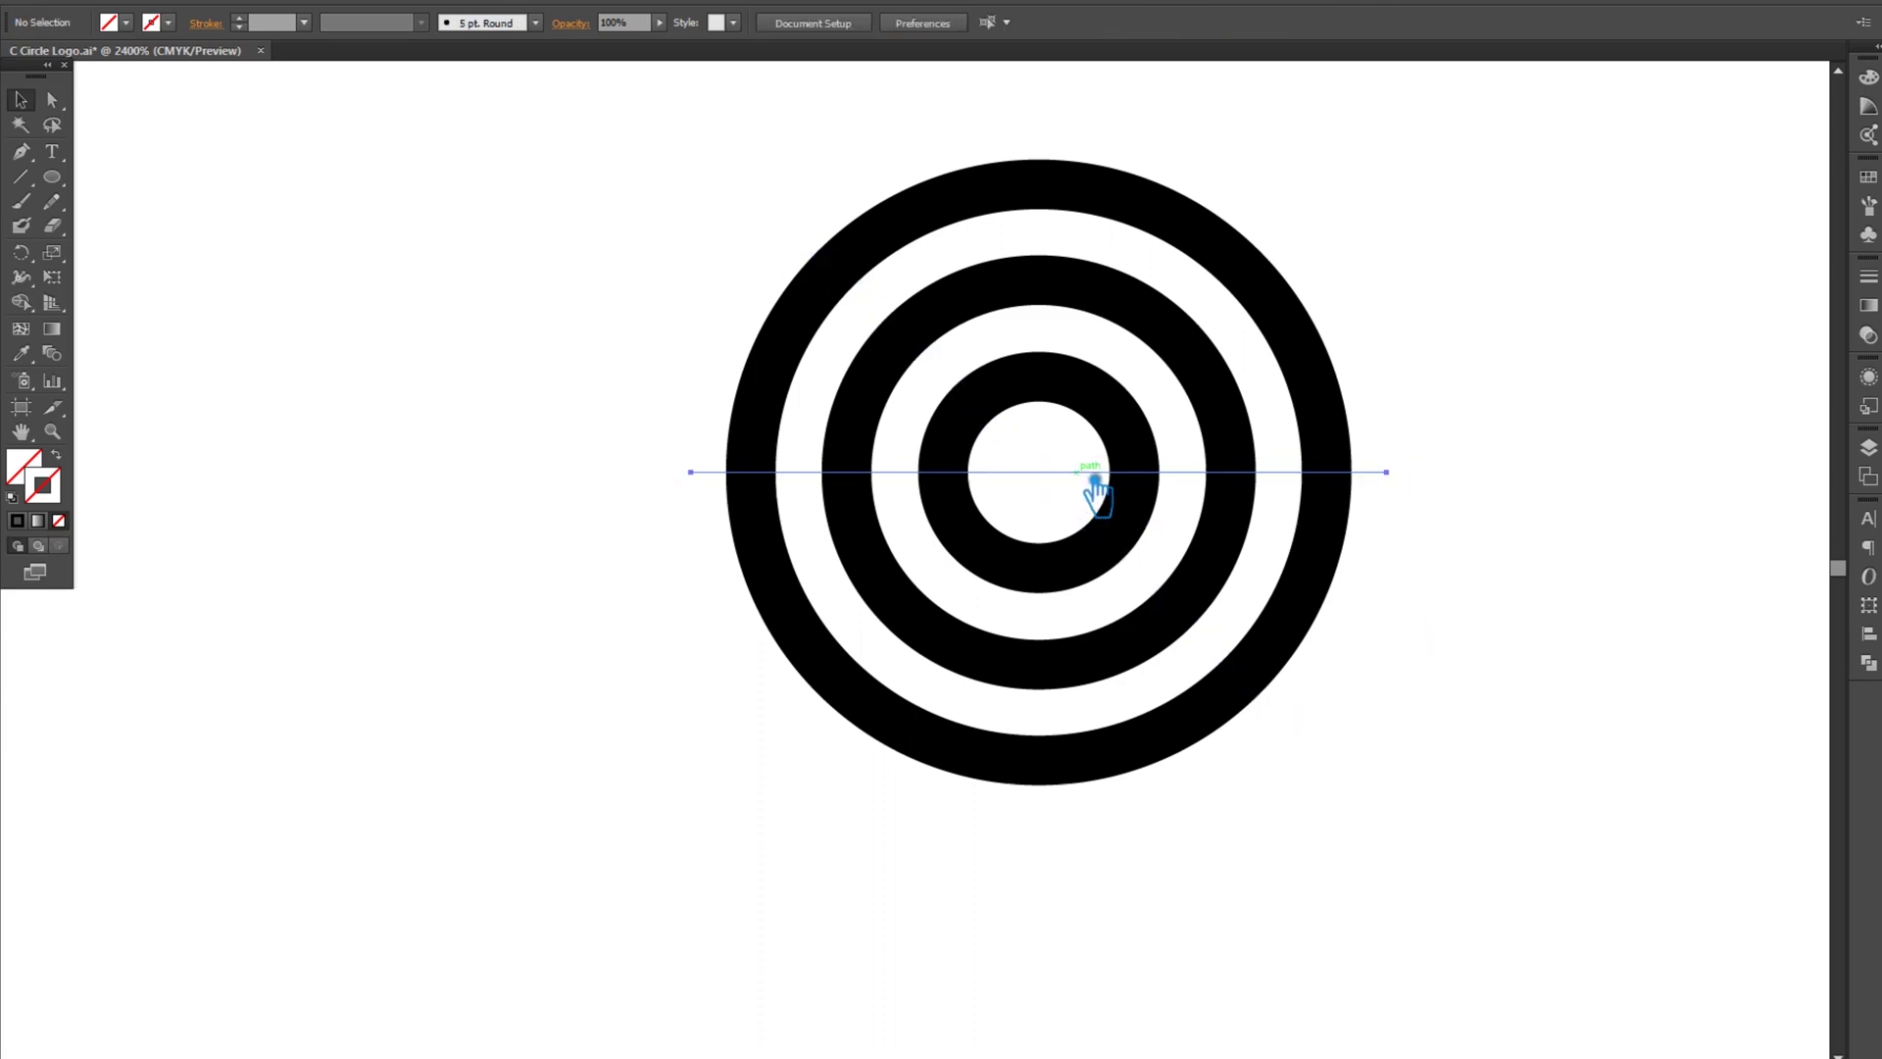
pyautogui.click(1095, 484)
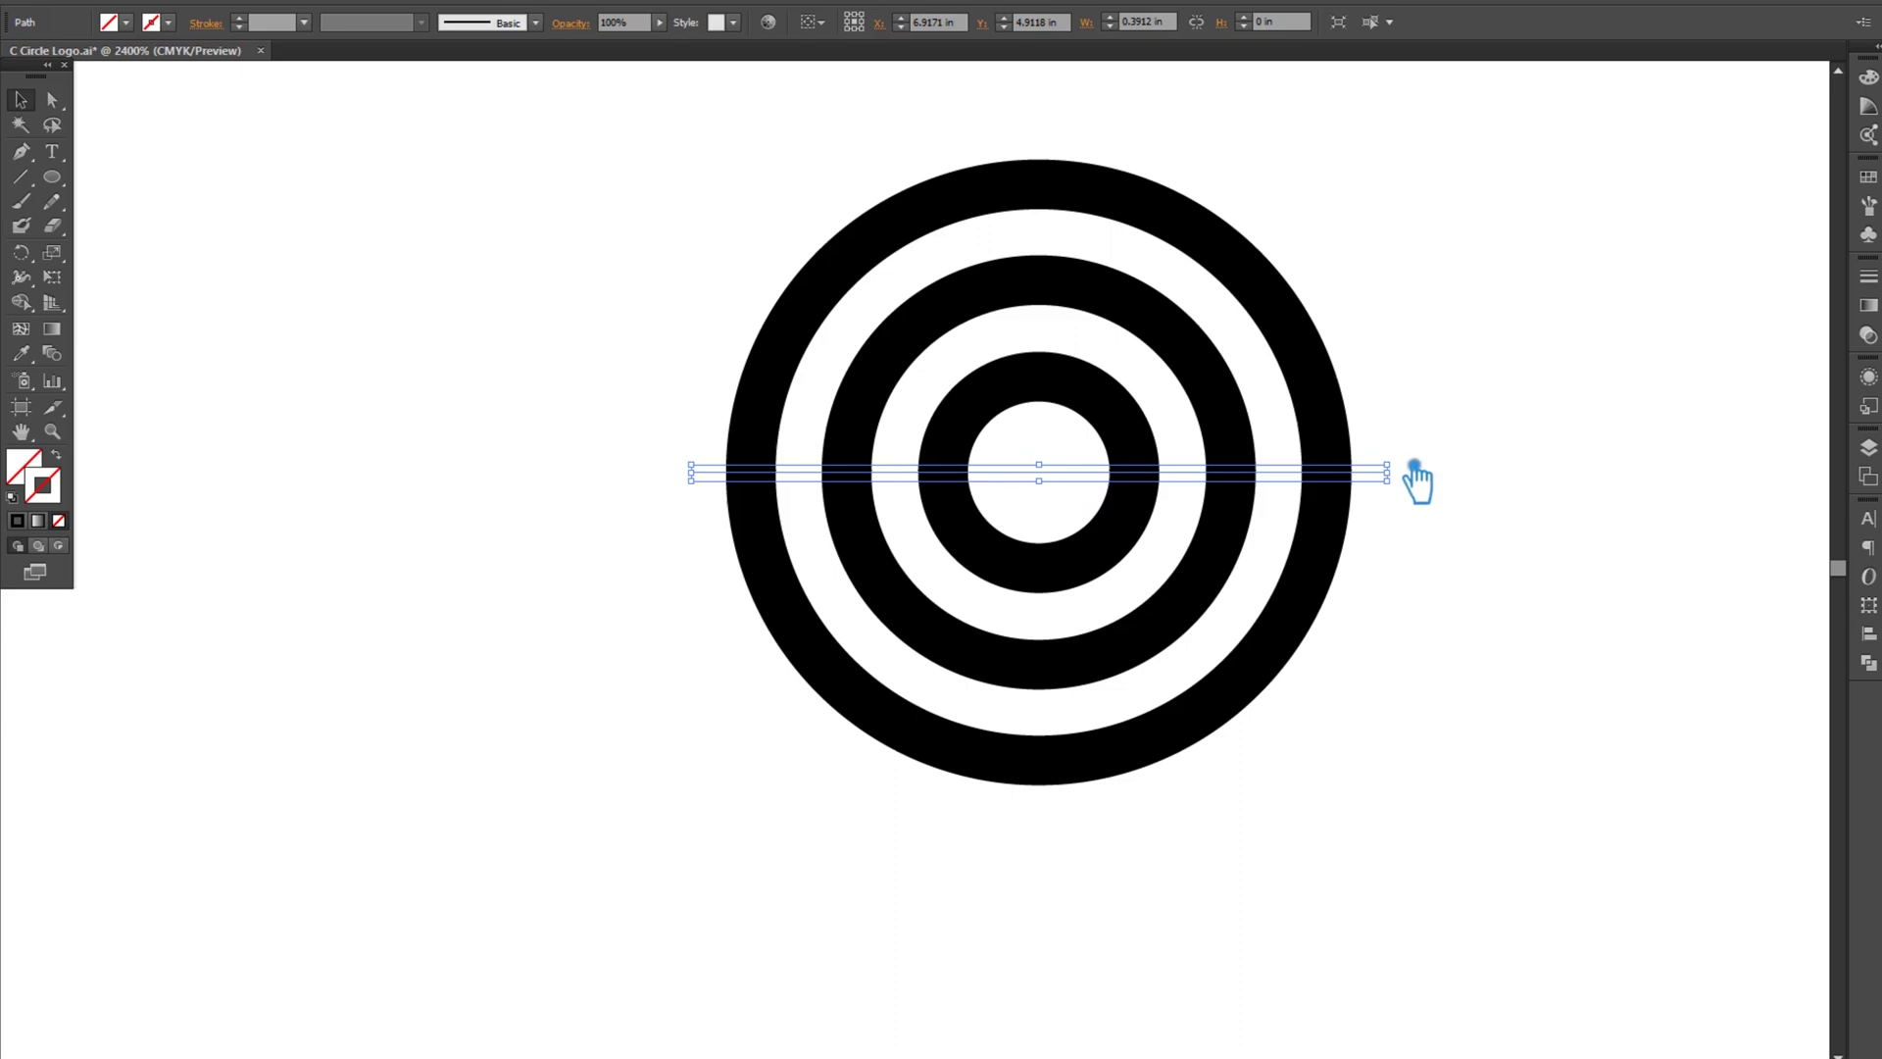
pyautogui.moveTo(1414, 463); pyautogui.dragTo(1321, 296)
# - Divide the rings along all four lines with Pathfinder Divide and ungroup the resulting pieces
pyautogui.moveTo(1418, 748); pyautogui.dragTo(594, 152)
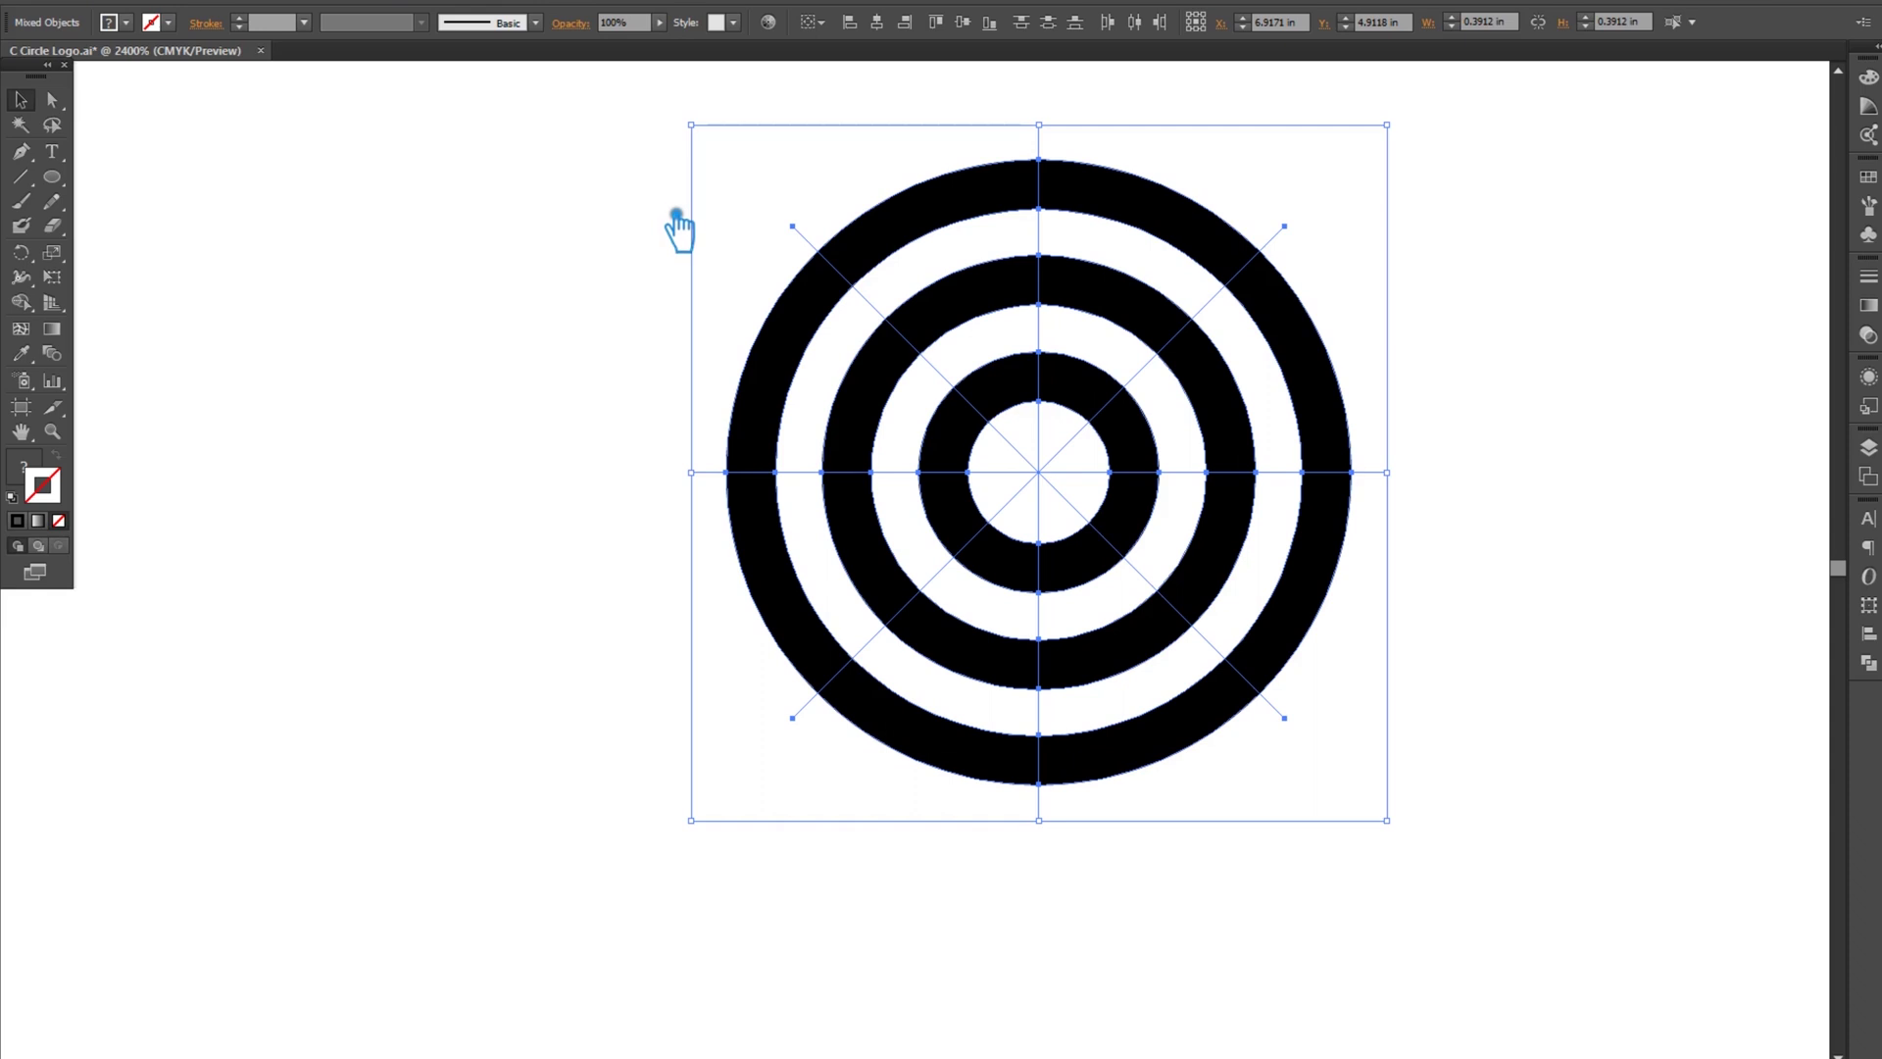
pyautogui.click(1869, 665)
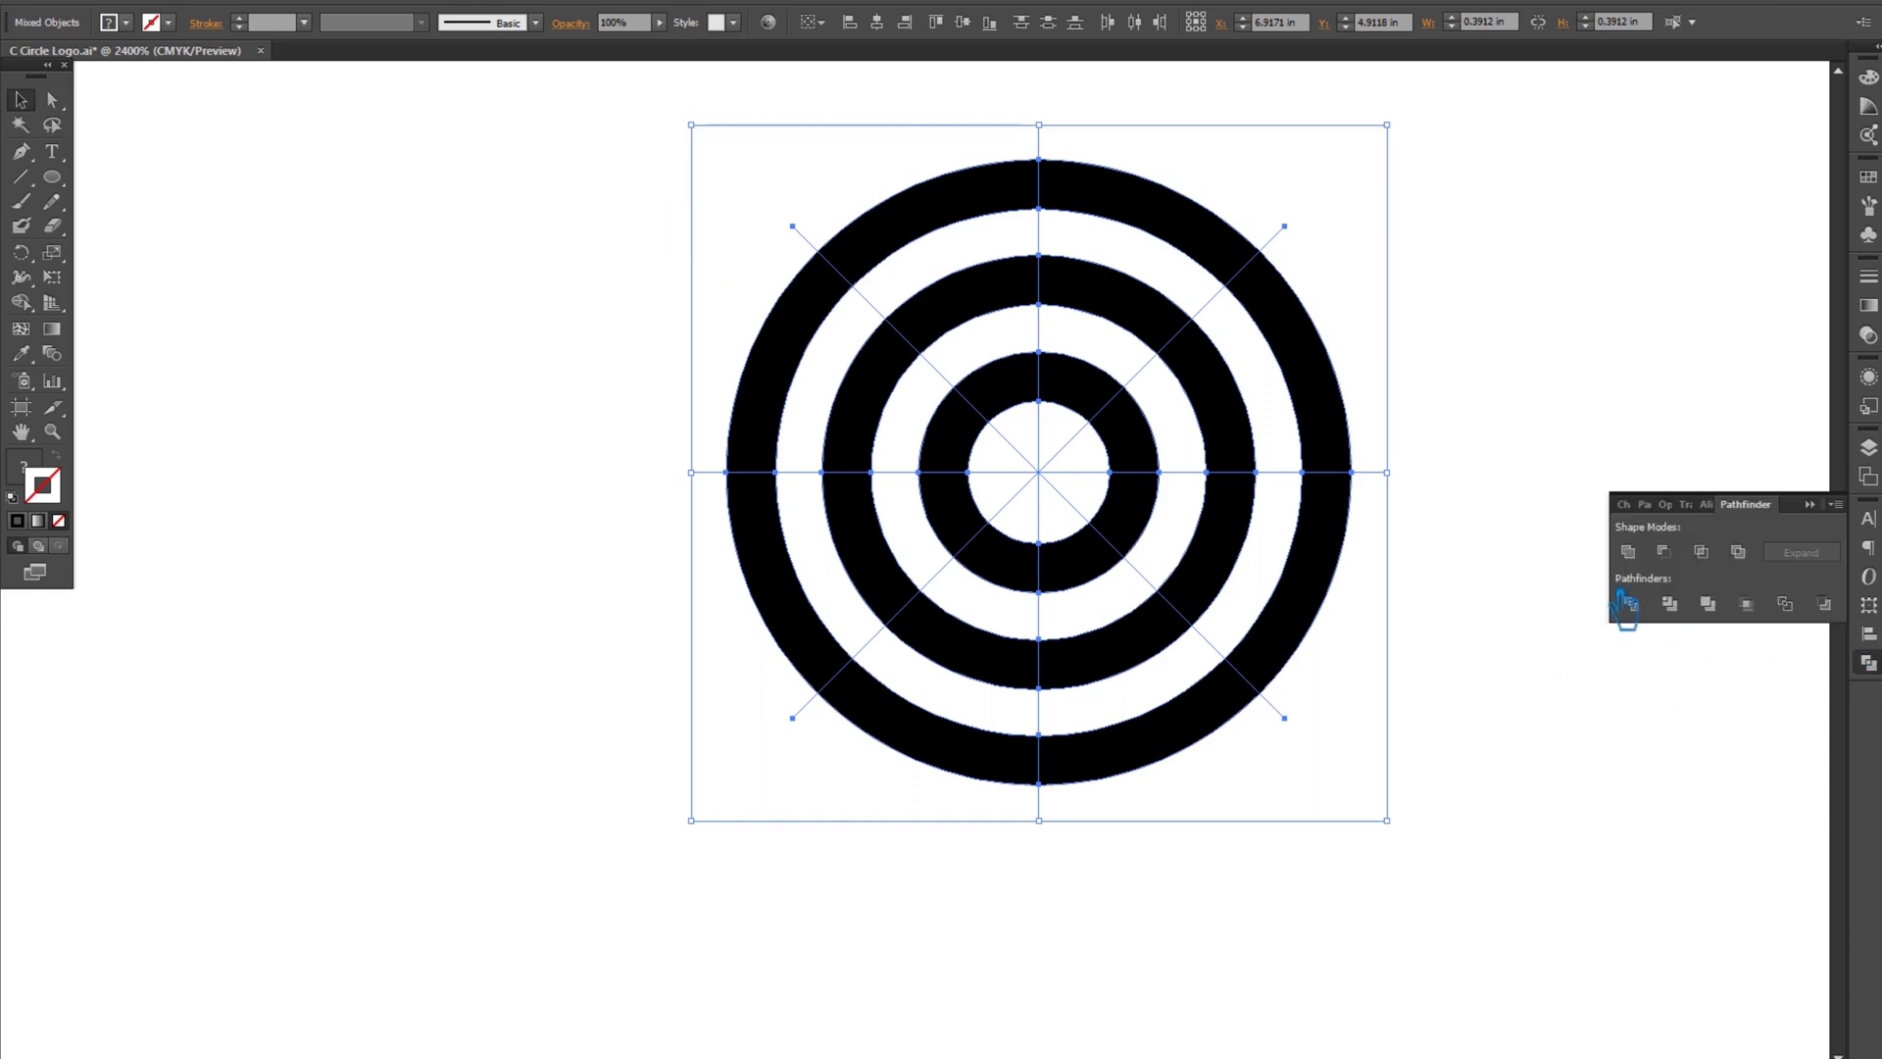
pyautogui.click(1631, 604)
pyautogui.click(1568, 490)
pyautogui.rightClick(1330, 441)
pyautogui.click(1372, 545)
pyautogui.click(1480, 530)
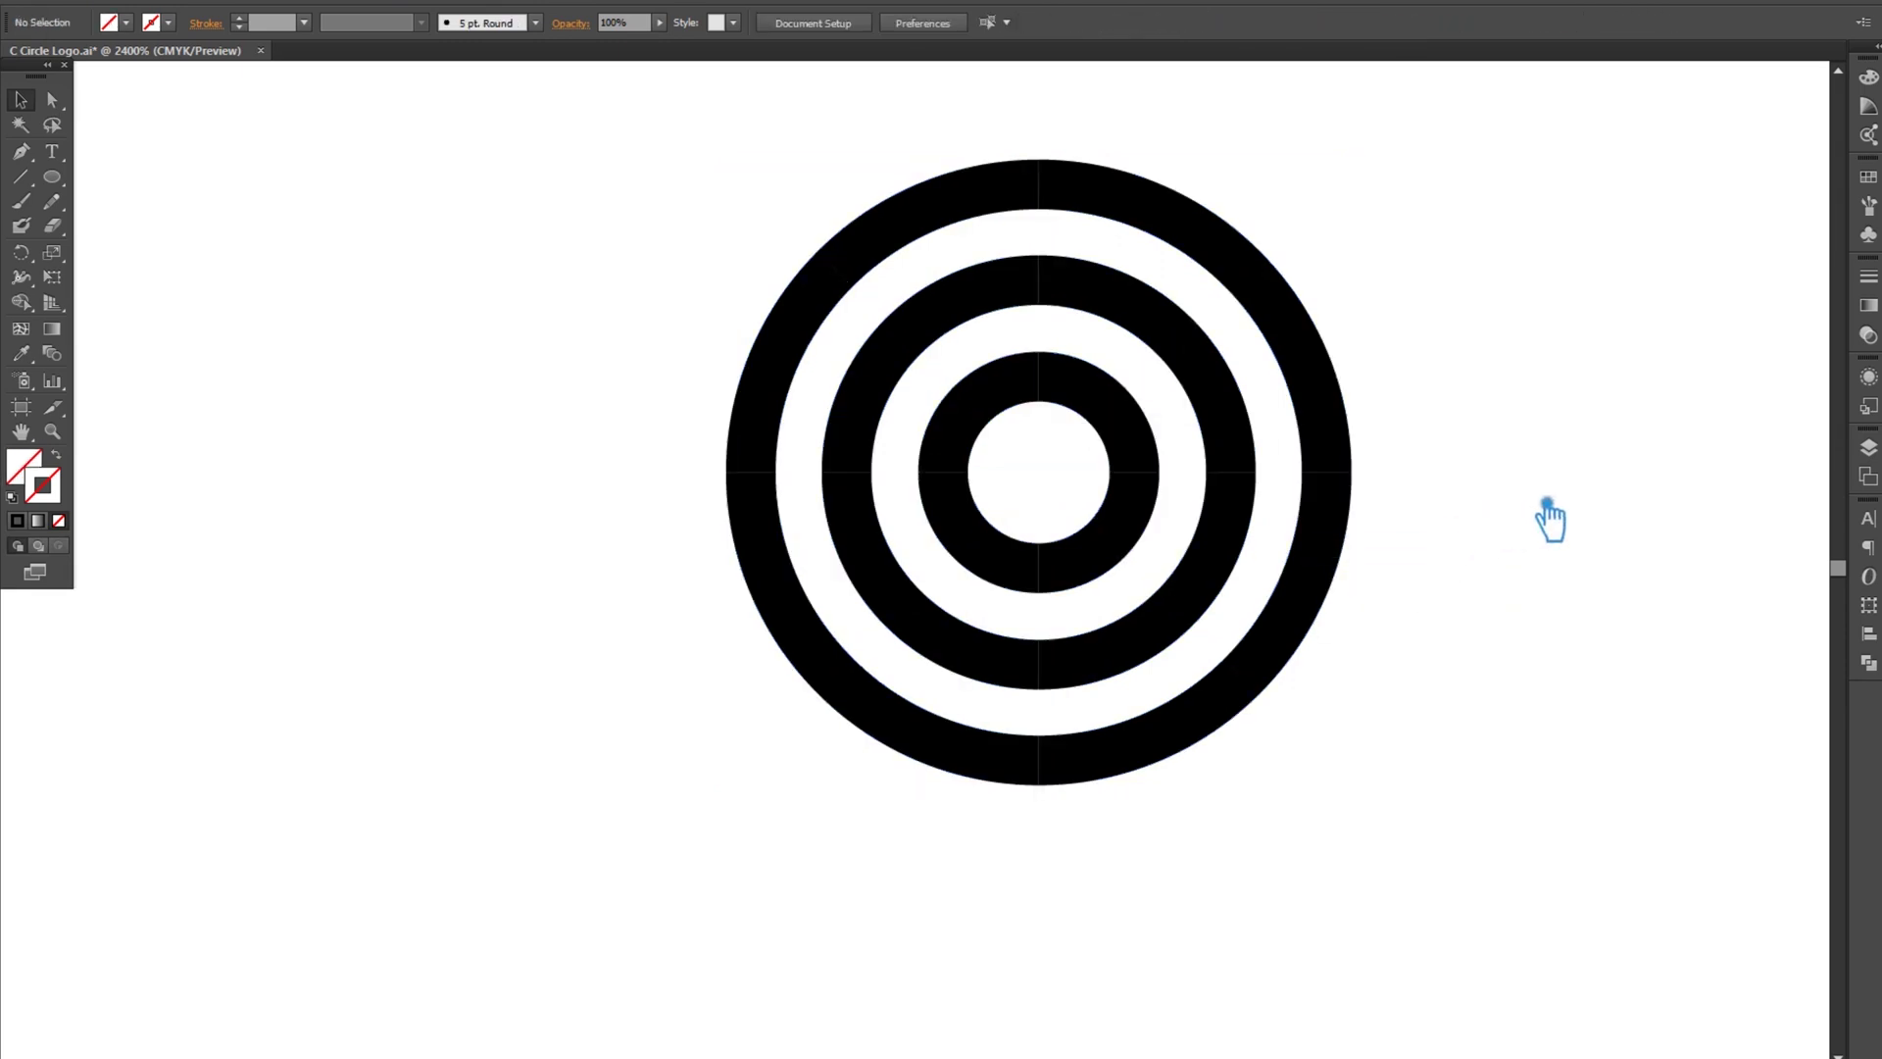
# - Place a duplicate of the divided rings beside the original as a spare and save the file
pyautogui.scroll(-2, 1548, 514)
pyautogui.moveTo(1541, 723); pyautogui.dragTo(1112, 310)
pyautogui.moveTo(1272, 465); pyautogui.dragTo(596, 441)
pyautogui.click(1500, 490)
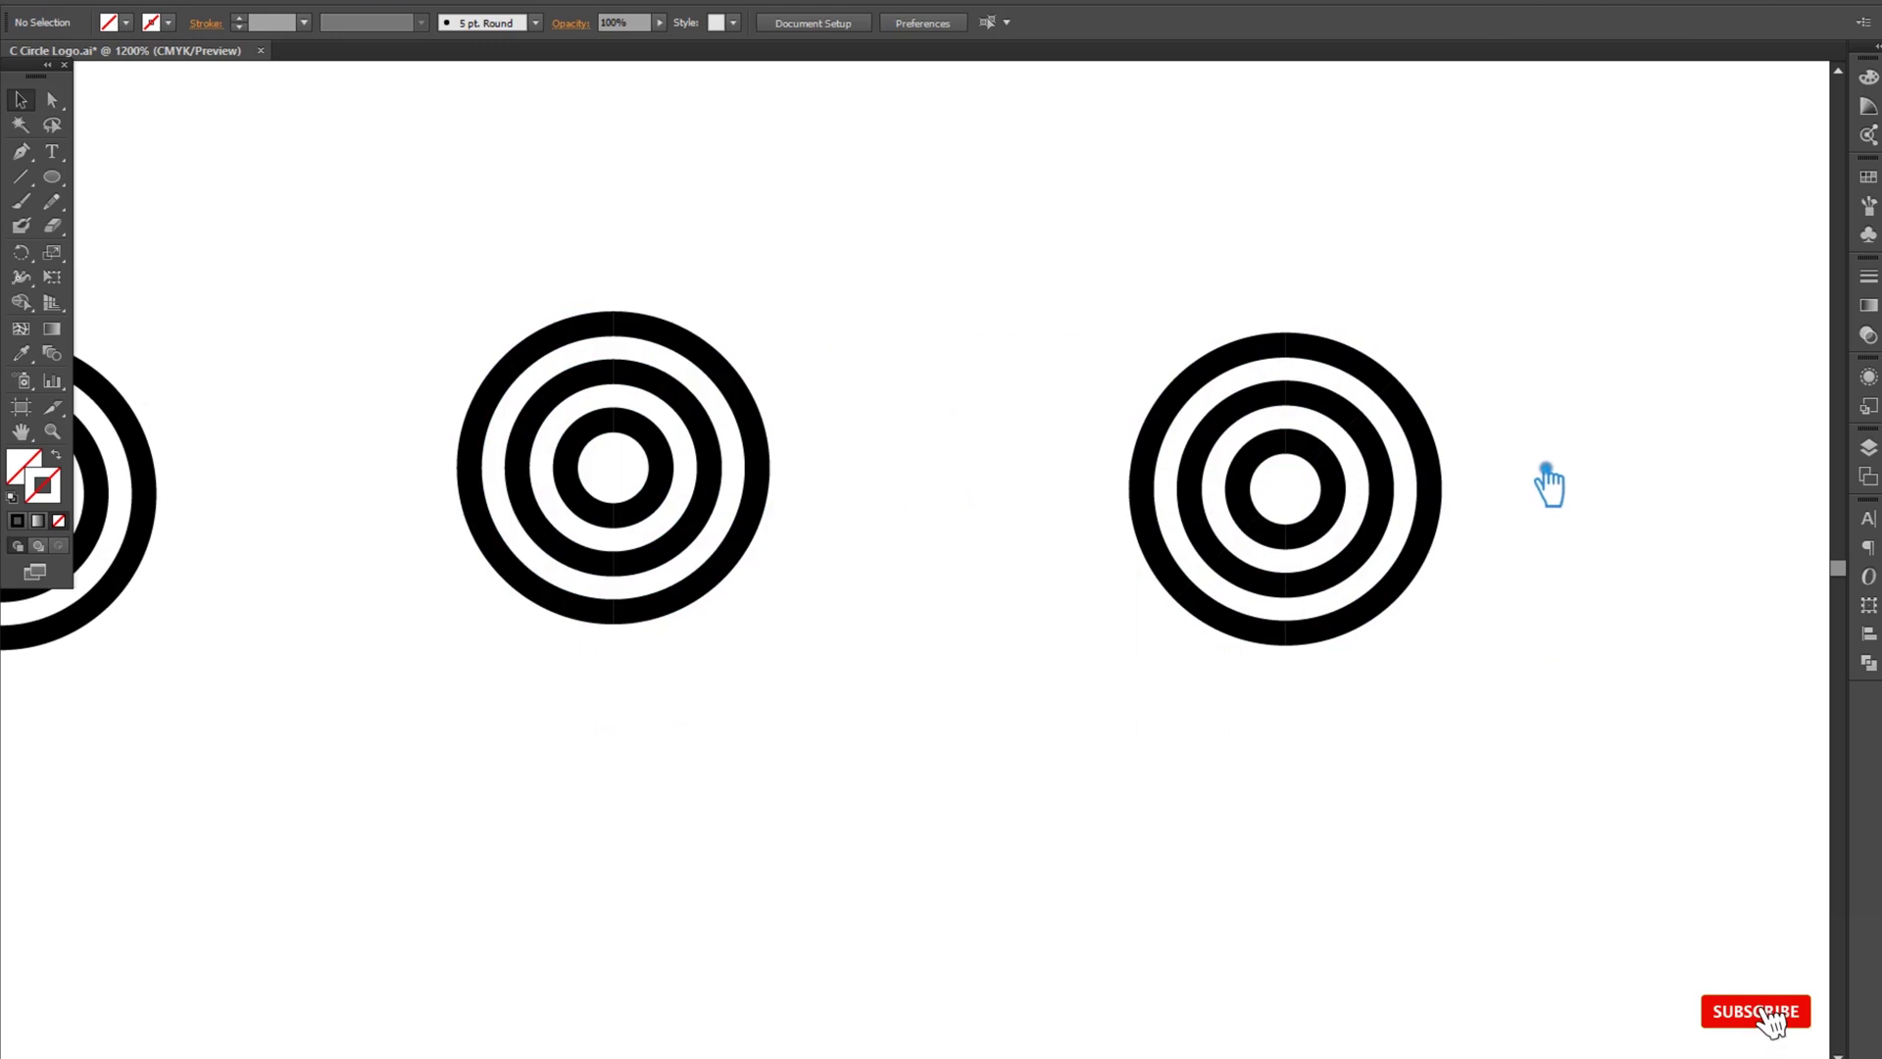
pyautogui.scroll(2, 1549, 486)
pyautogui.moveTo(1560, 604); pyautogui.dragTo(1313, 572)
pyautogui.hotkey('ctrl', 's')
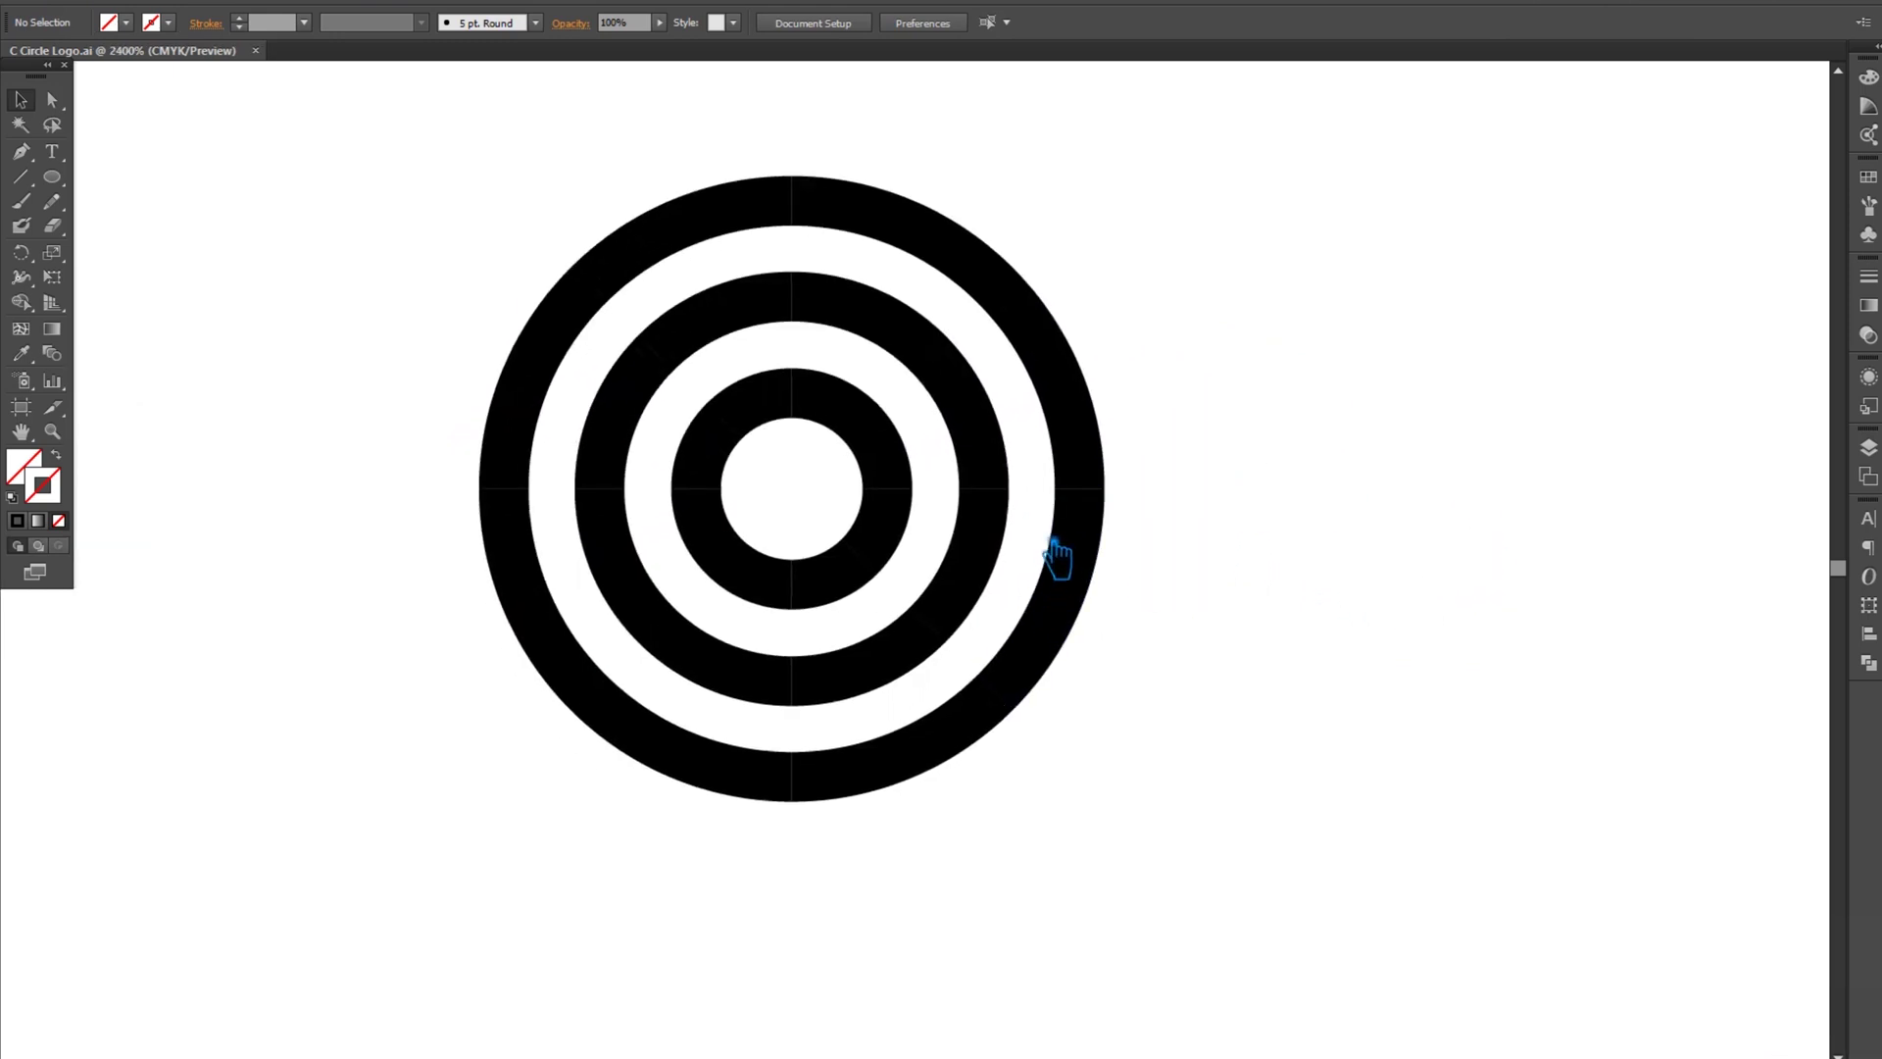
# - Delete the black segments of all three rings just below the horizontal cut on the right side
pyautogui.click(1098, 580)
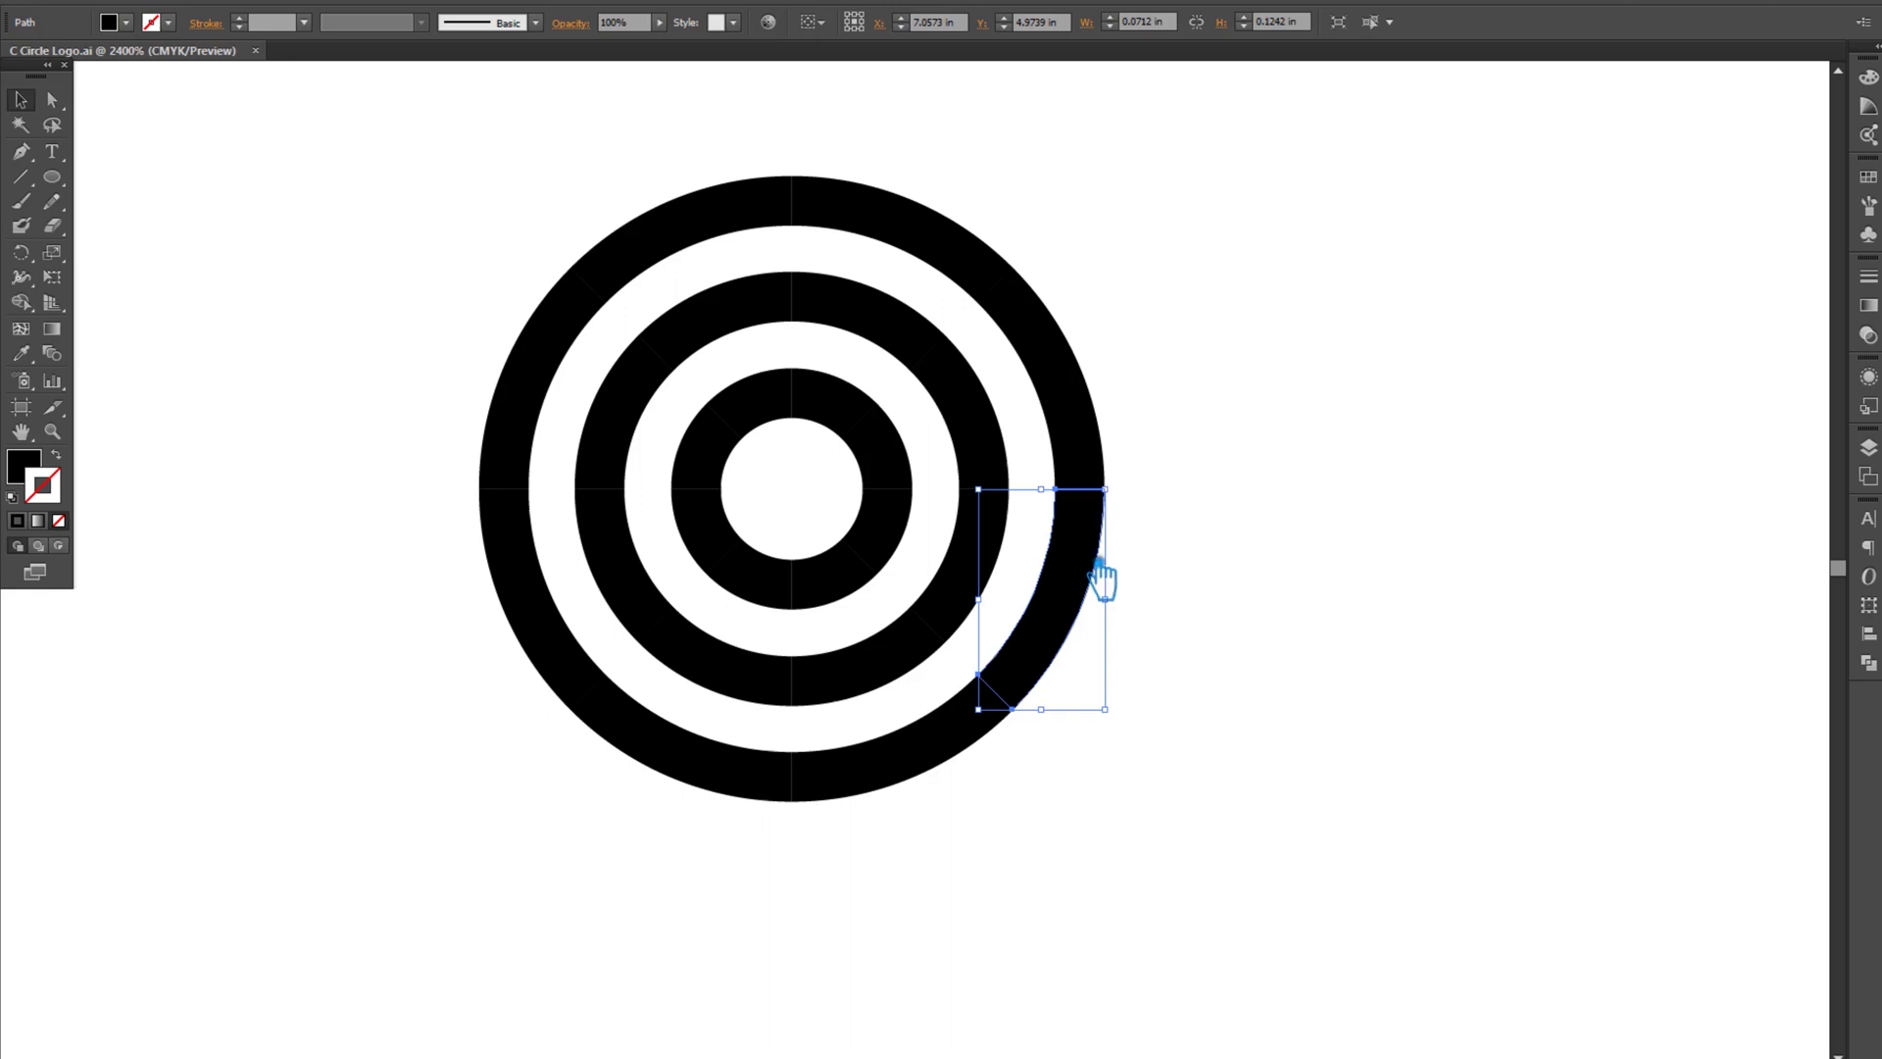
pyautogui.press('Delete')
pyautogui.click(956, 551)
pyautogui.press('Delete')
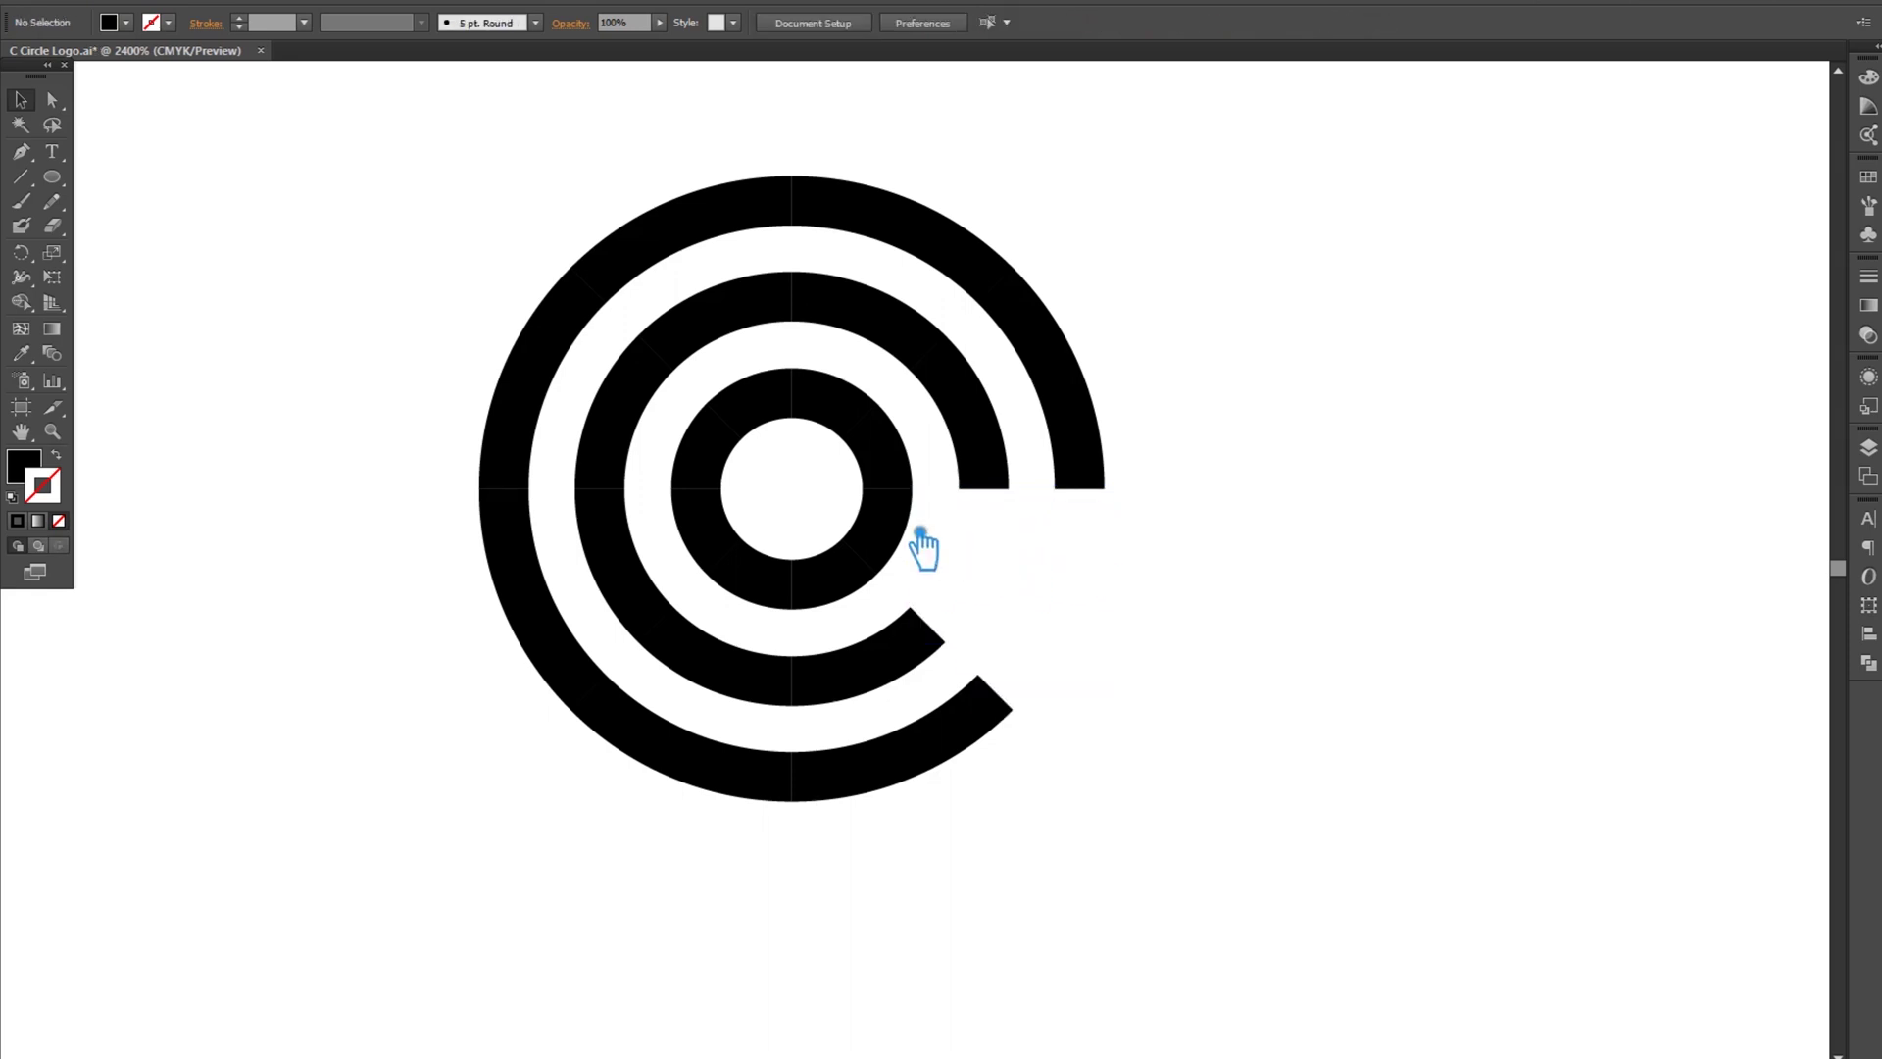
pyautogui.click(897, 534)
pyautogui.press('Delete')
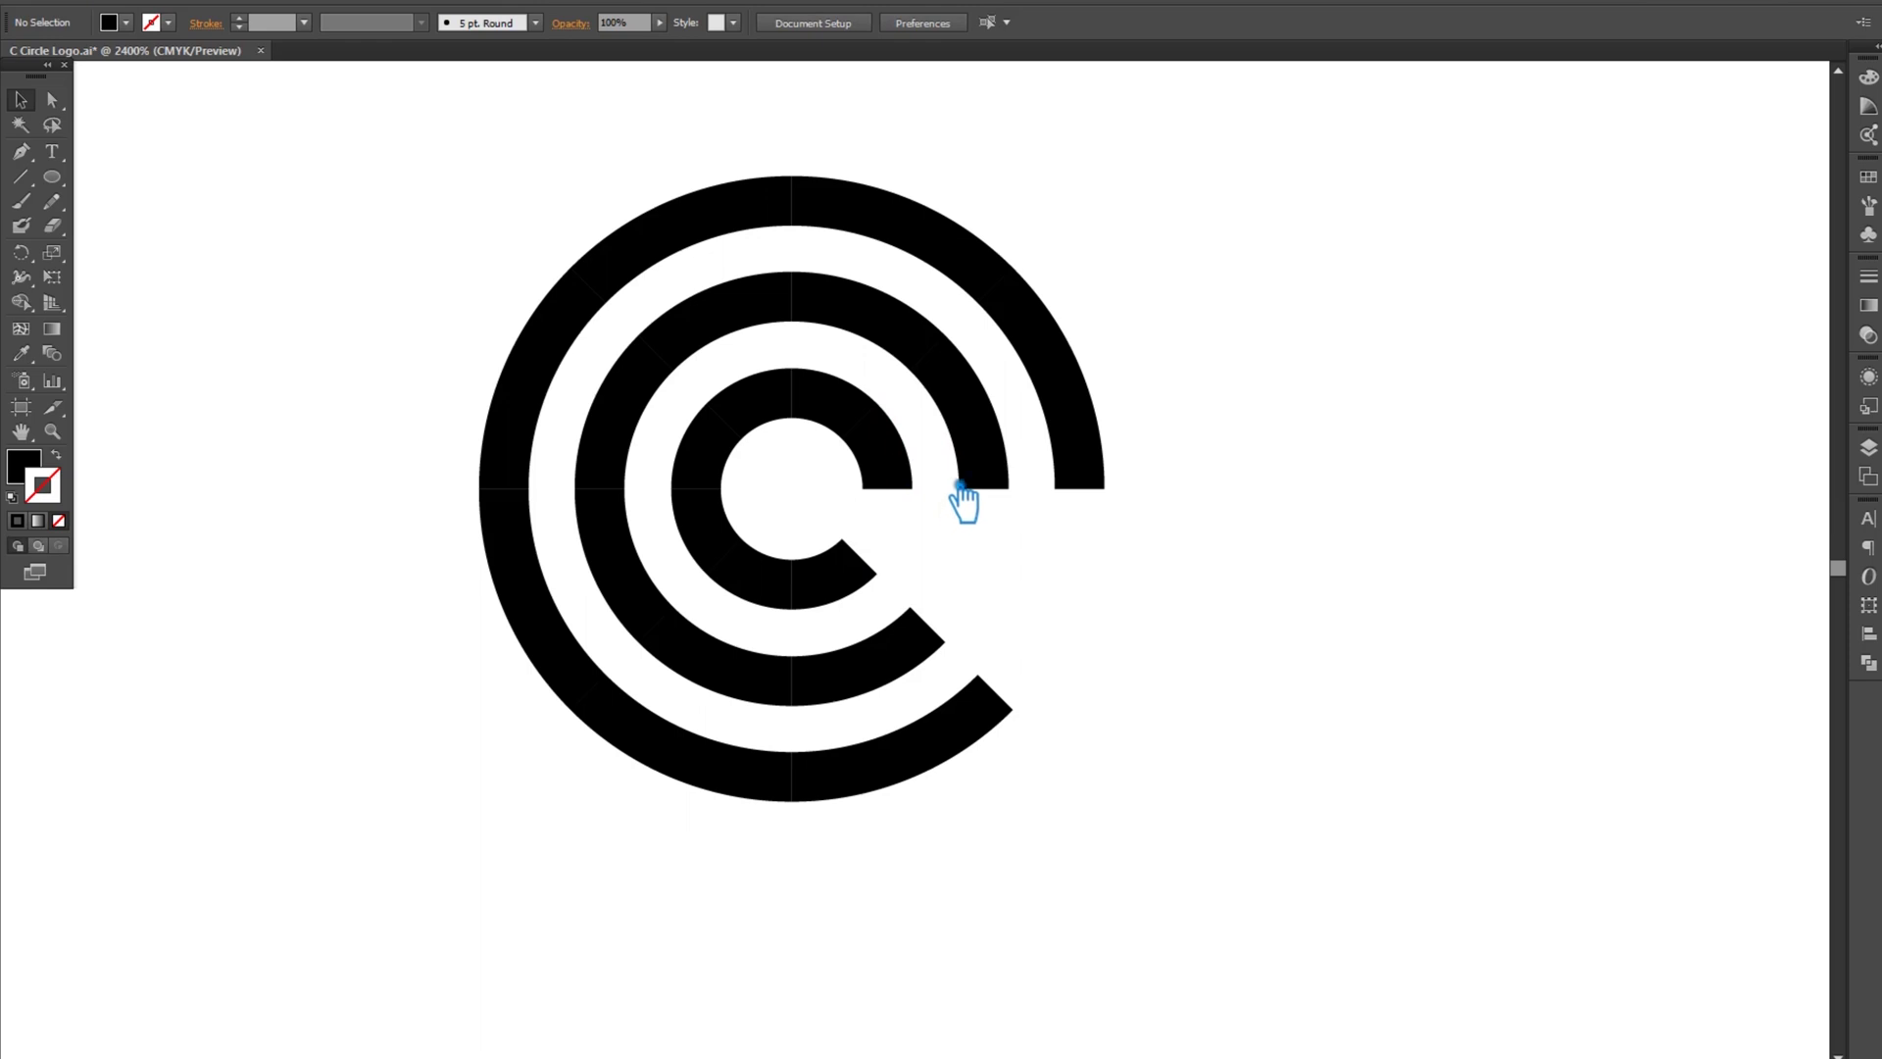
# - Delete the unfilled piece between the outer and middle rings, just right of the upper vertical cut
pyautogui.click(832, 304)
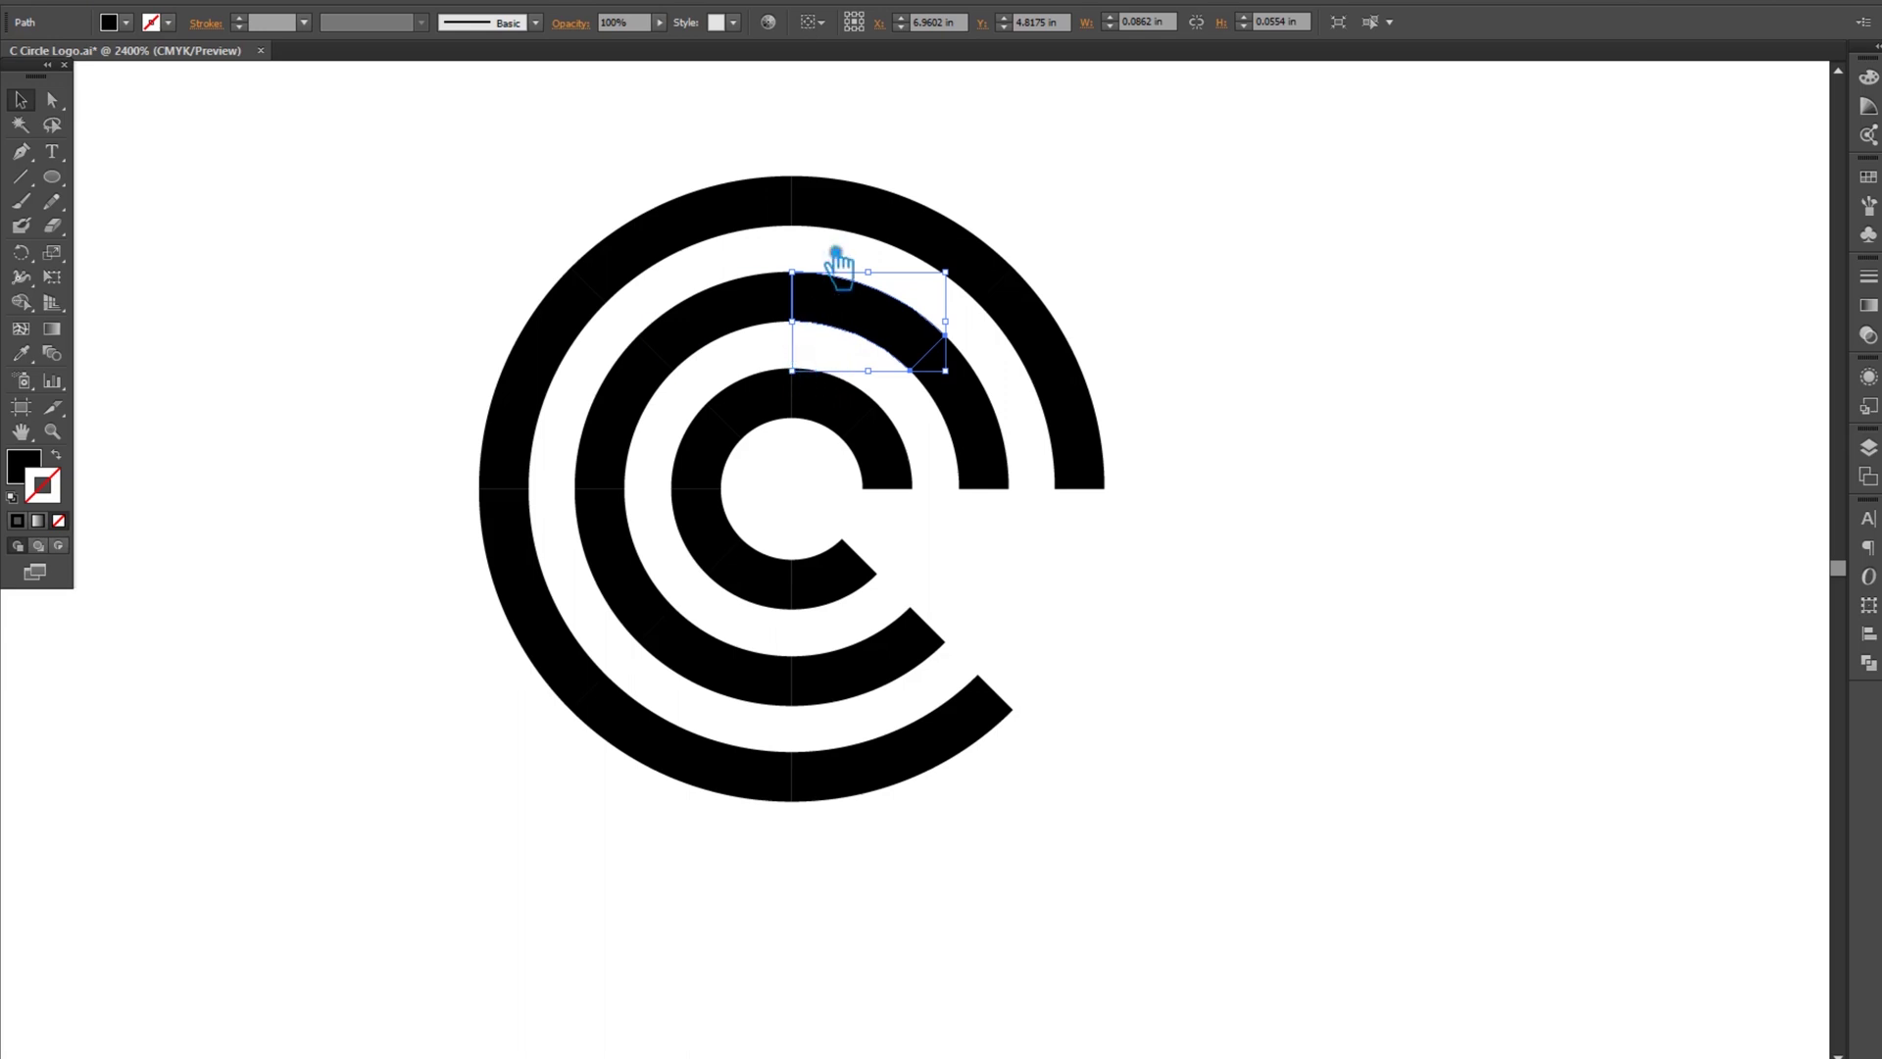
pyautogui.click(807, 266)
pyautogui.press('Delete')
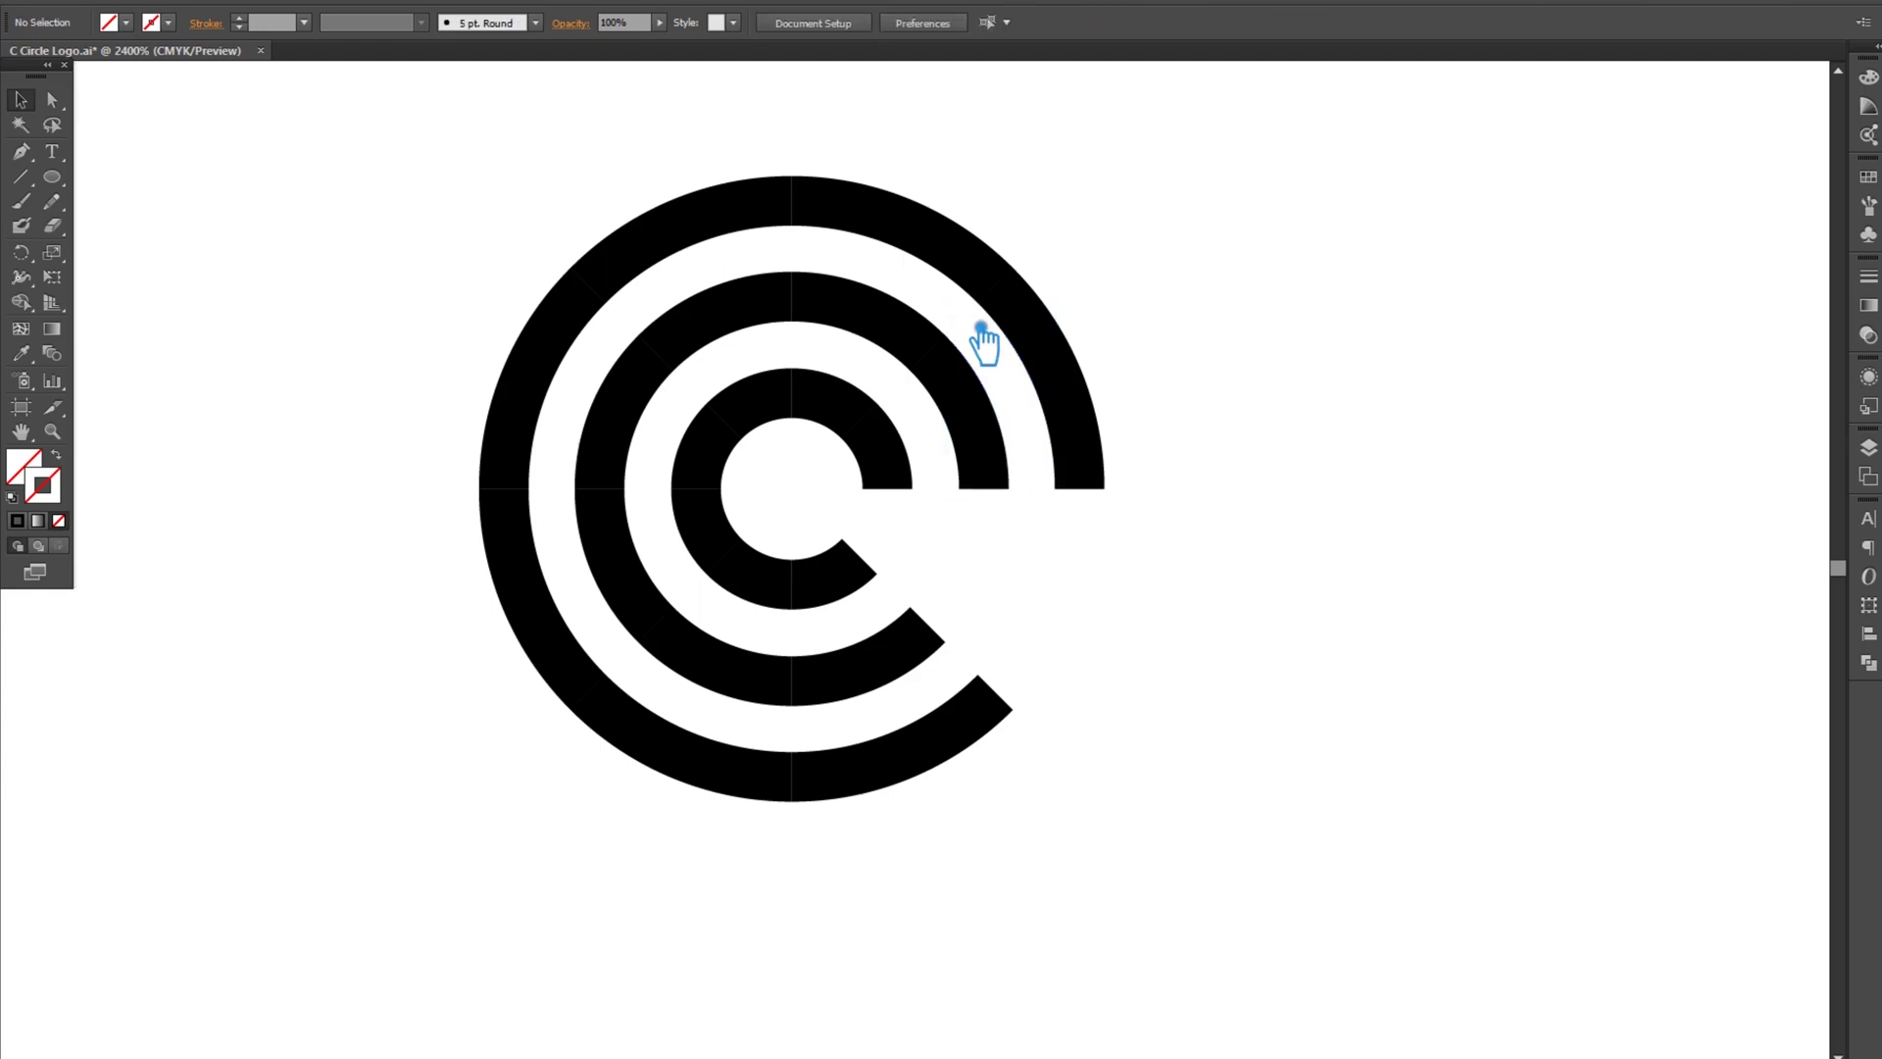
# - Delete the black segments of all three rings just above the horizontal cut on the right side
pyautogui.click(1093, 454)
pyautogui.press('Delete')
pyautogui.click(979, 441)
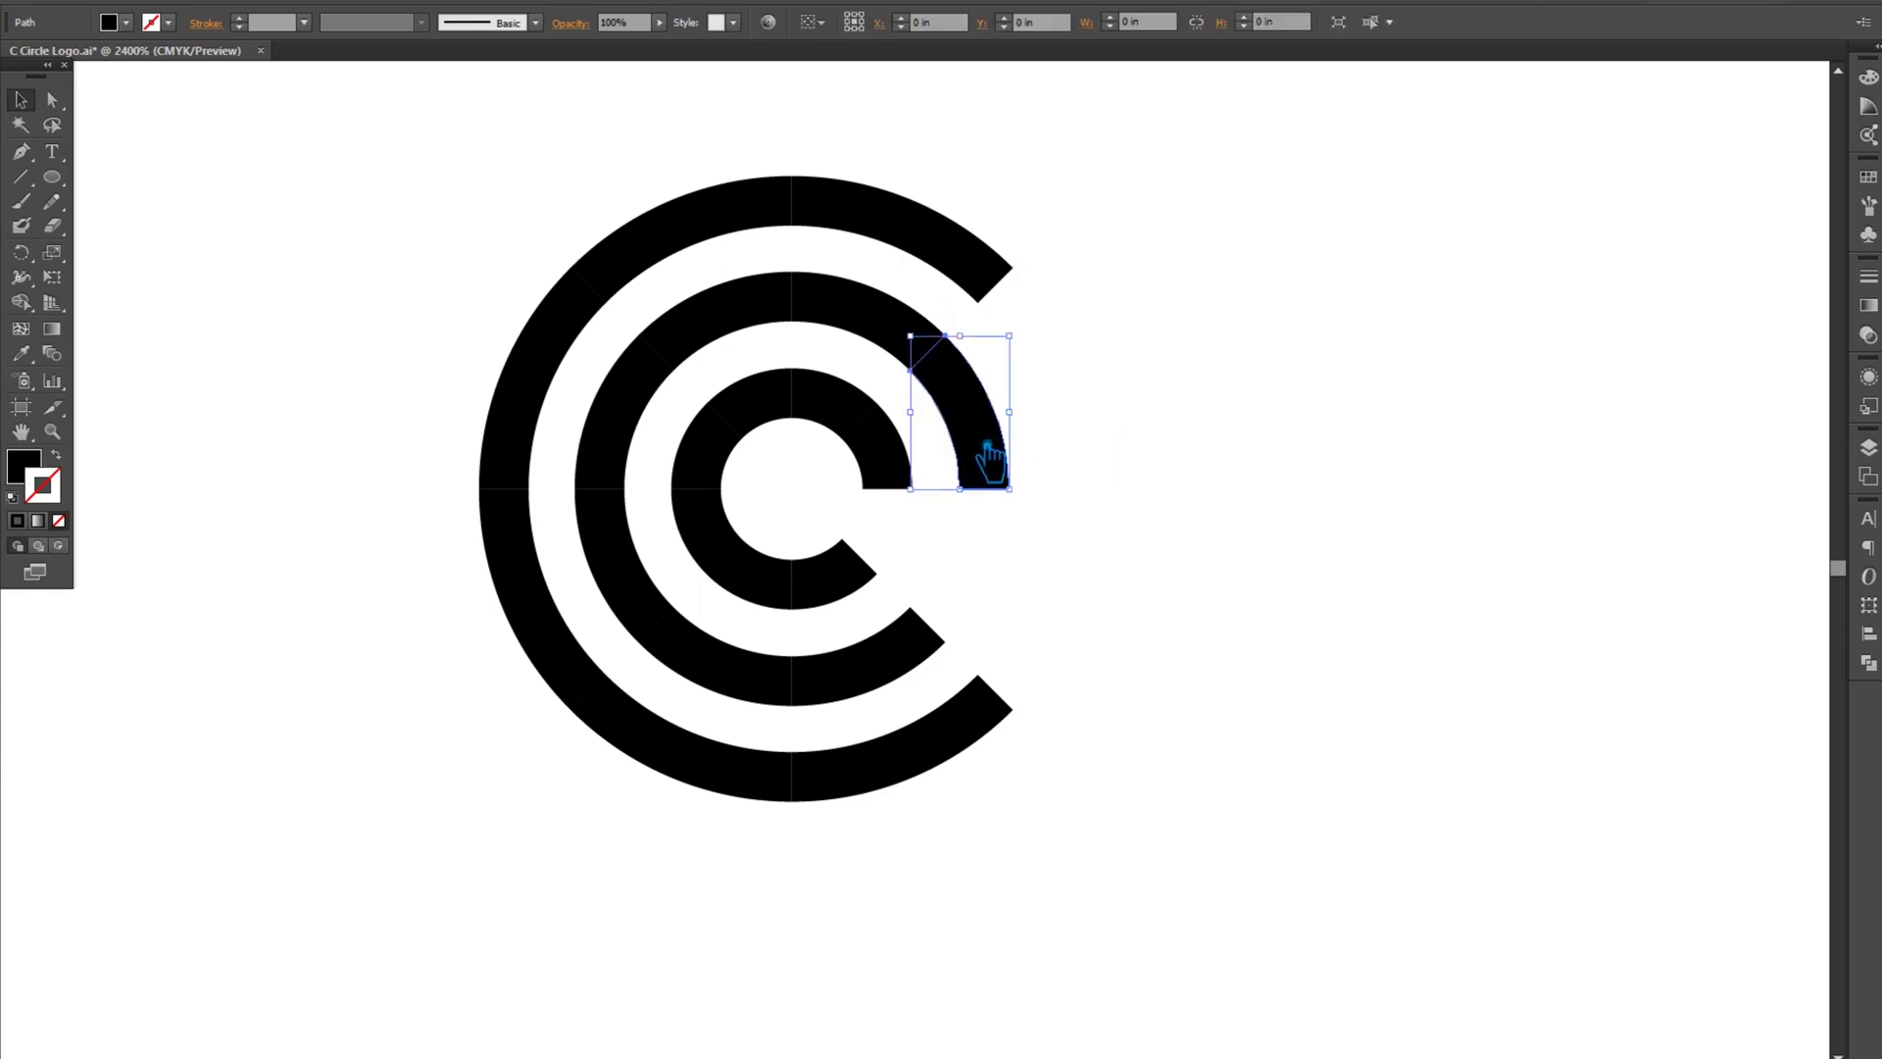
pyautogui.press('Delete')
pyautogui.click(912, 482)
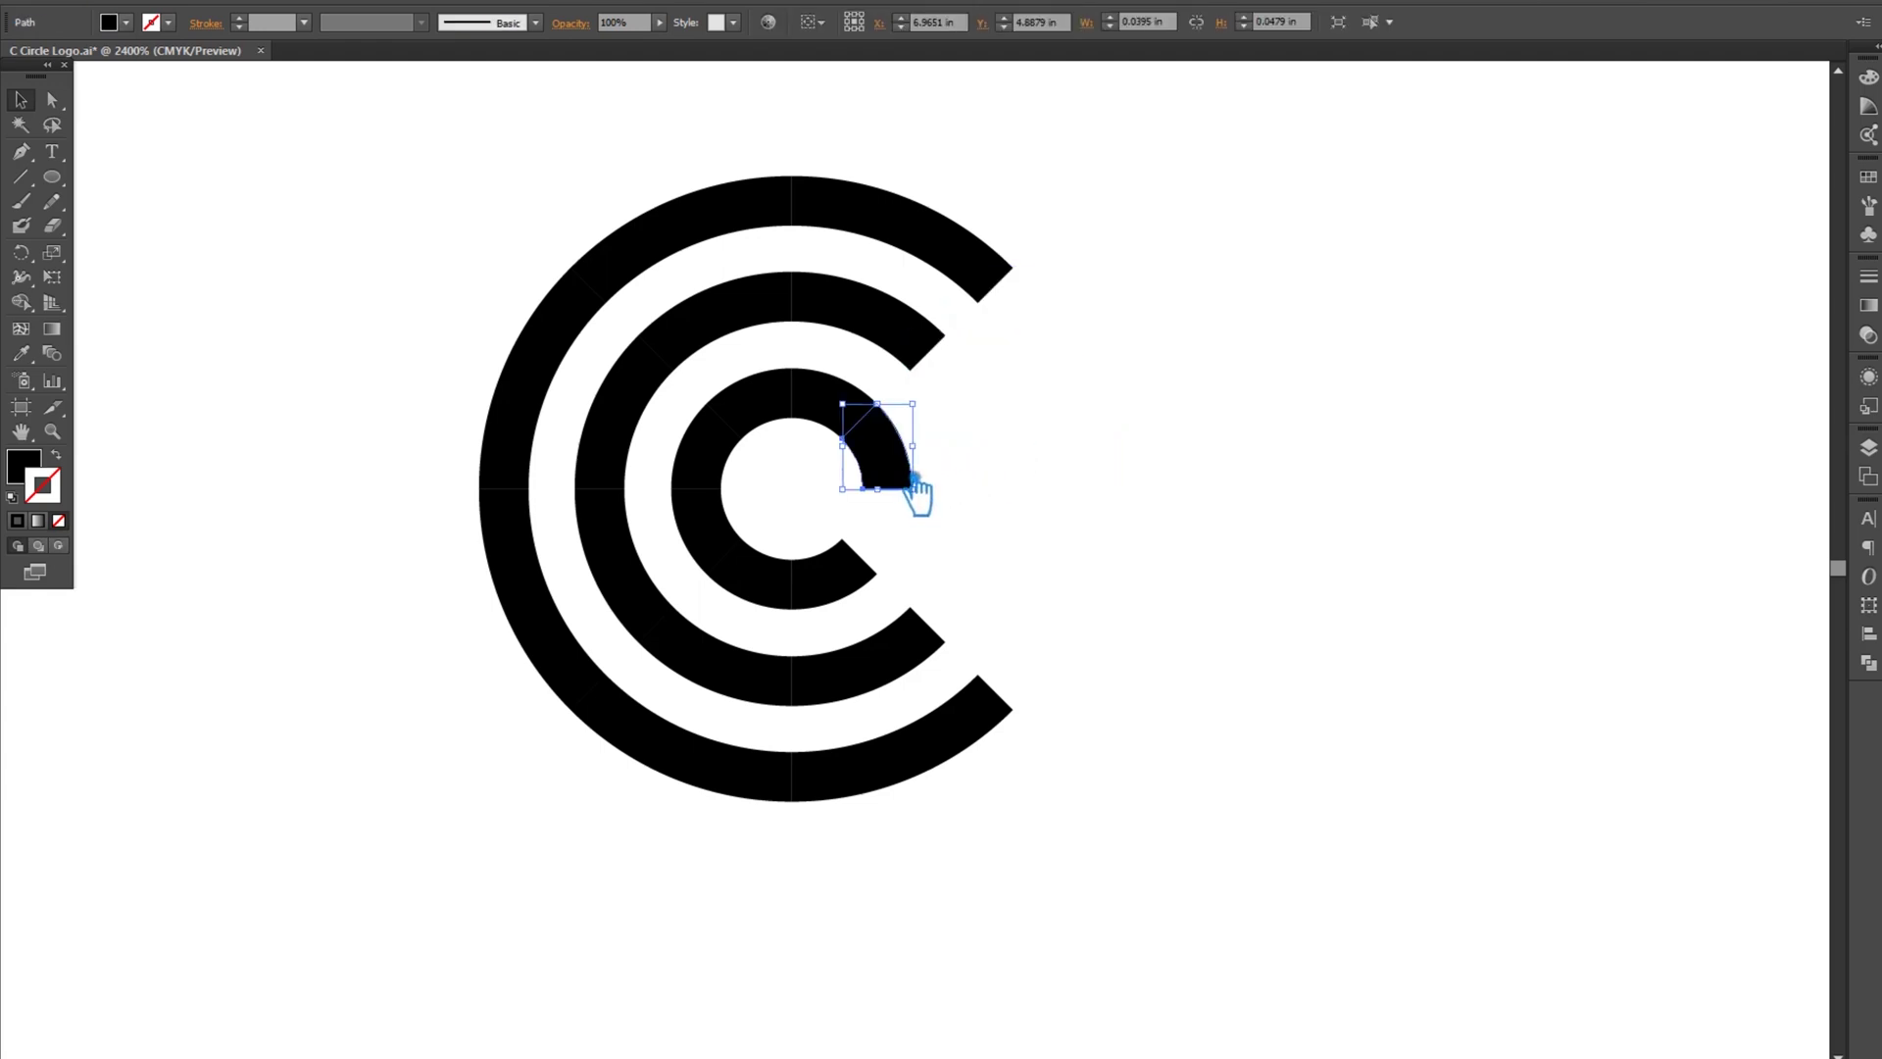
pyautogui.press('Delete')
# - Delete the unfilled pieces in the upper part of the C opening and in its hollow centre
pyautogui.moveTo(1211, 406); pyautogui.dragTo(973, 446)
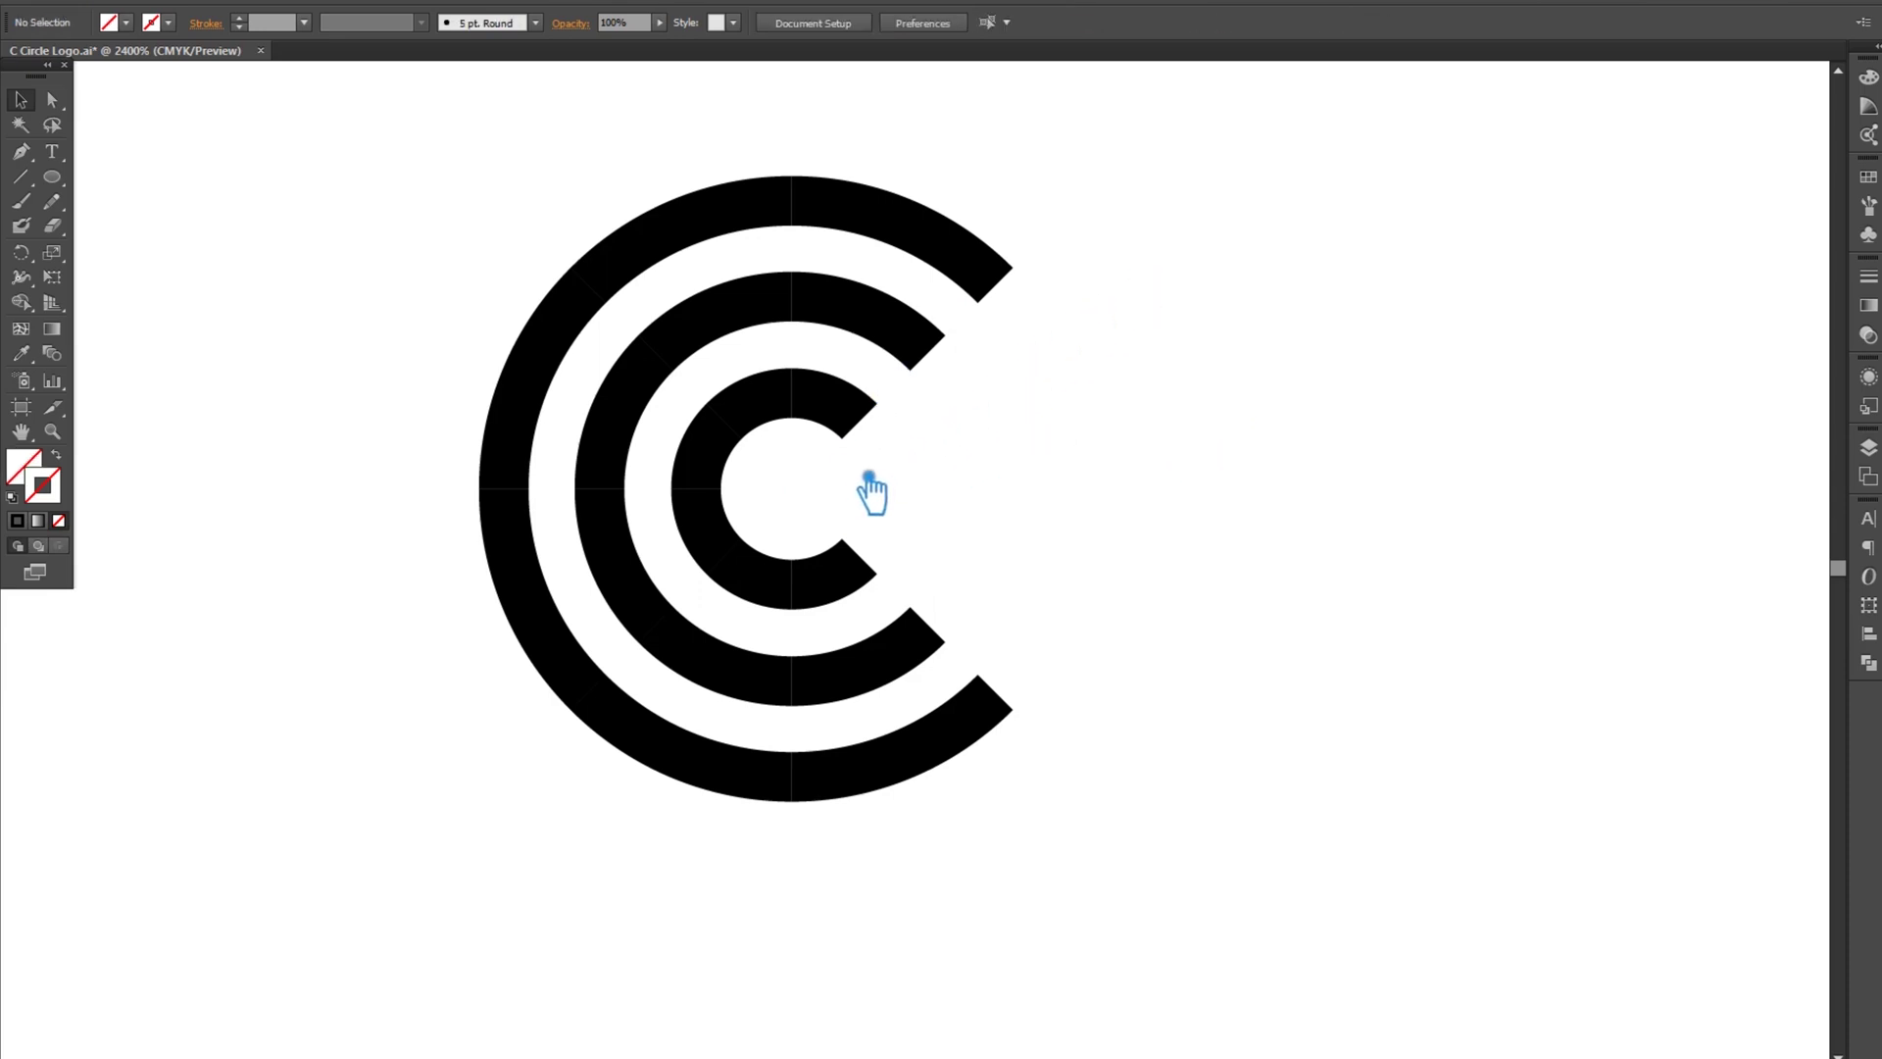
pyautogui.moveTo(884, 476); pyautogui.dragTo(802, 447)
pyautogui.moveTo(874, 507); pyautogui.dragTo(760, 470)
pyautogui.press('Delete')
pyautogui.press('Delete')
# - Delete the four black segments that form the left half of the outer ring
pyautogui.click(640, 670)
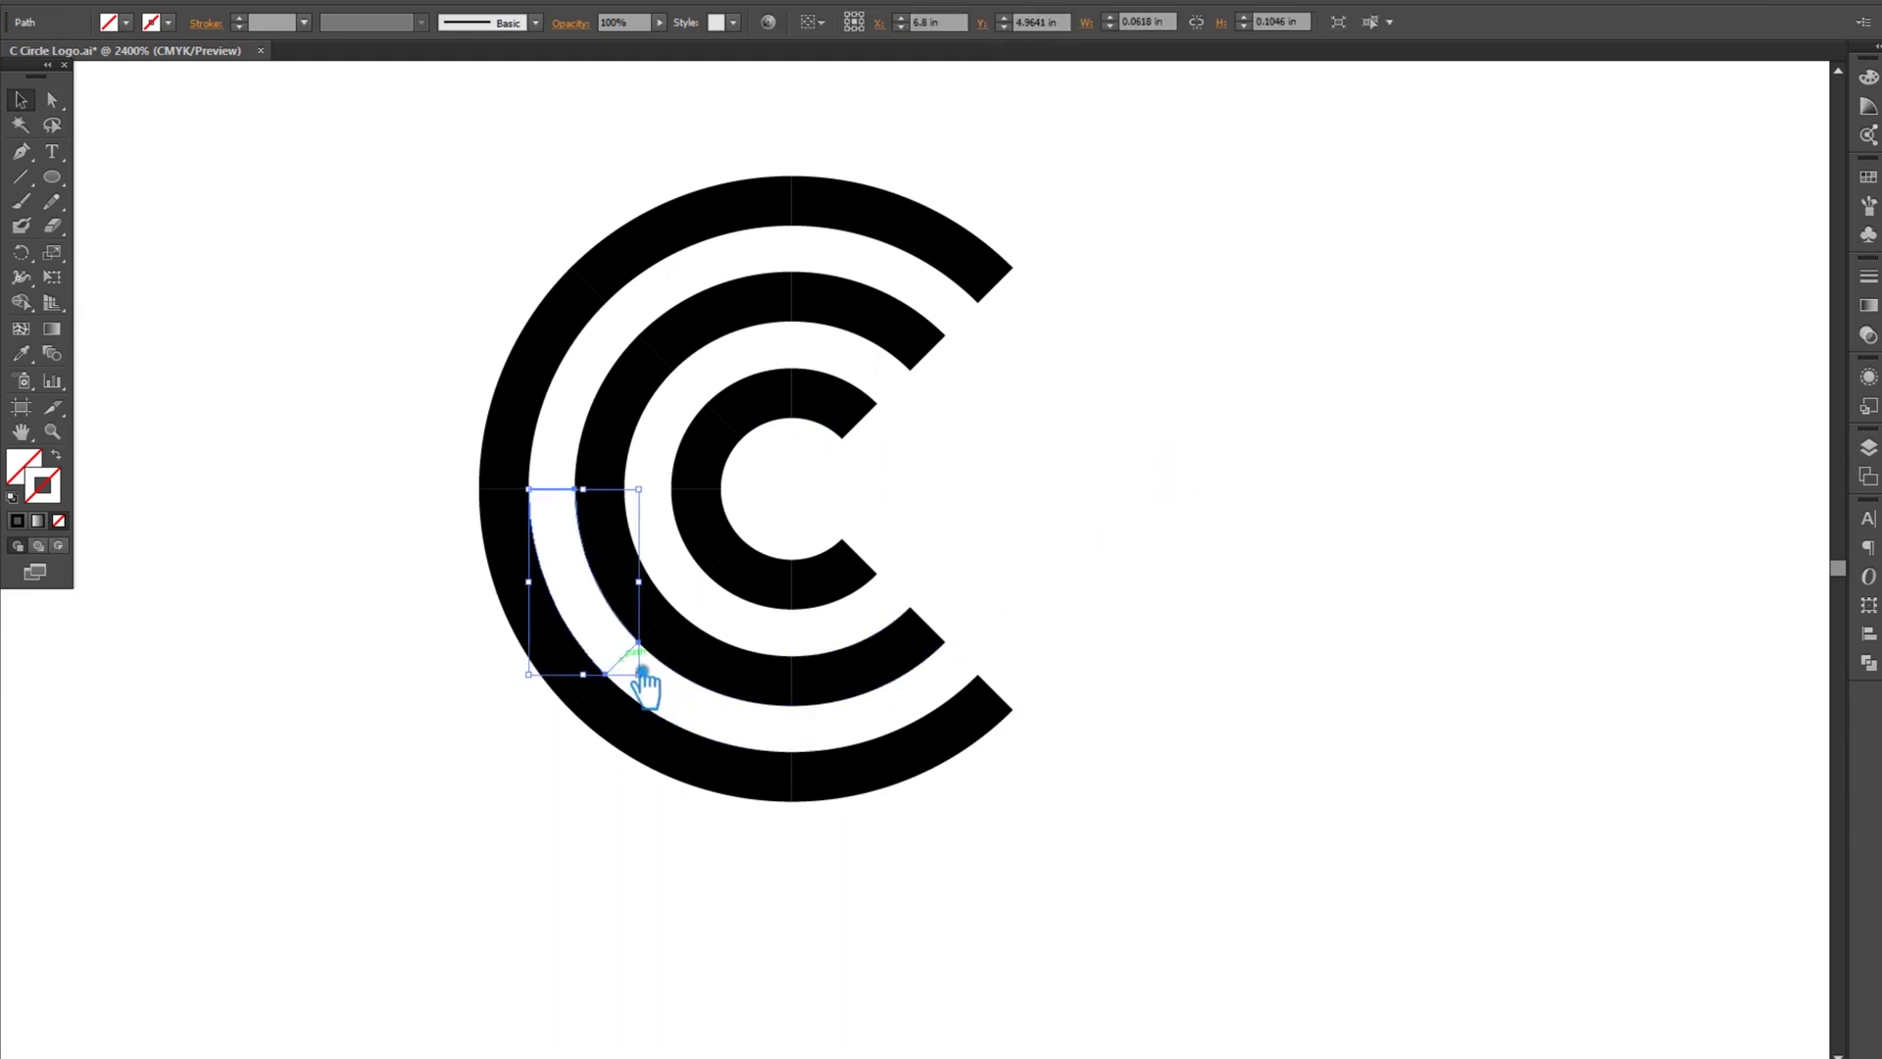
pyautogui.click(731, 781)
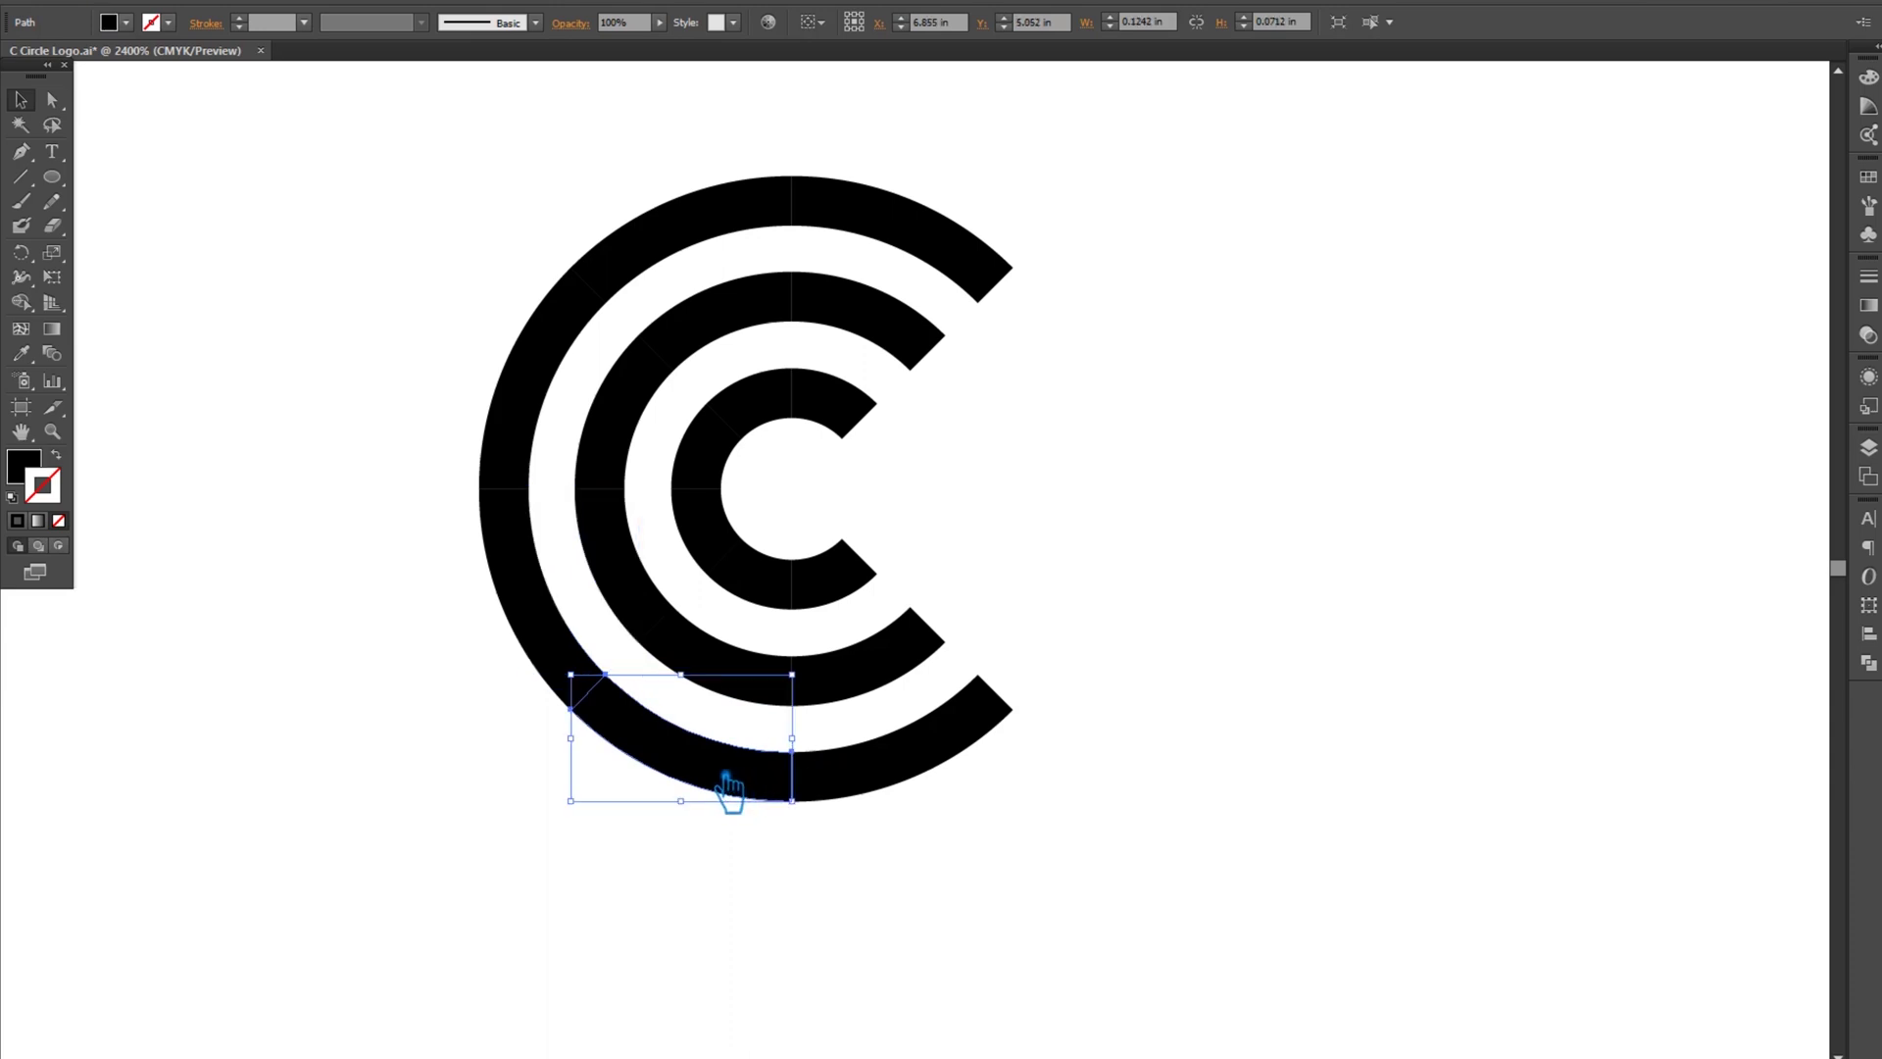
pyautogui.press('Delete')
pyautogui.click(574, 676)
pyautogui.press('Delete')
pyautogui.click(524, 480)
pyautogui.press('Delete')
pyautogui.click(642, 287)
pyautogui.press('Delete')
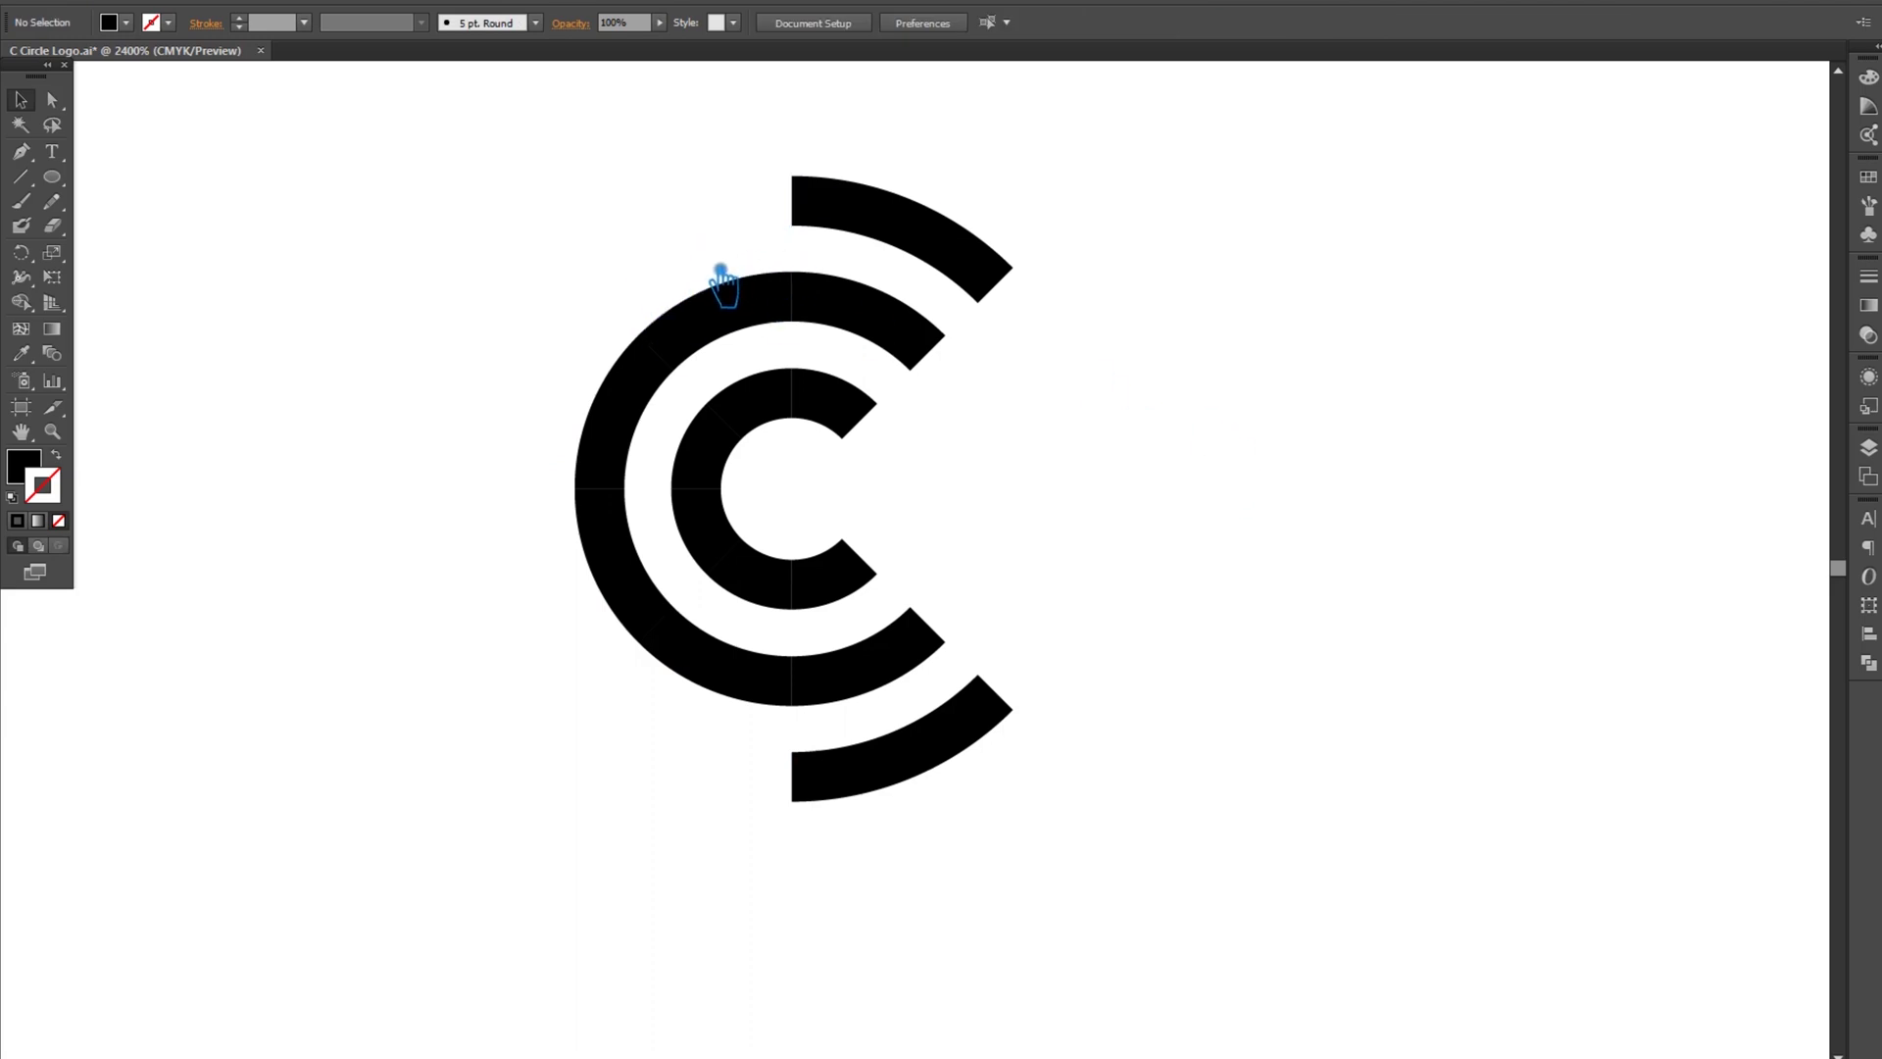
# - Fill the four unfilled pieces left of centre, between the outer and middle rings, with black sampled from the upper outer arc
pyautogui.click(657, 297)
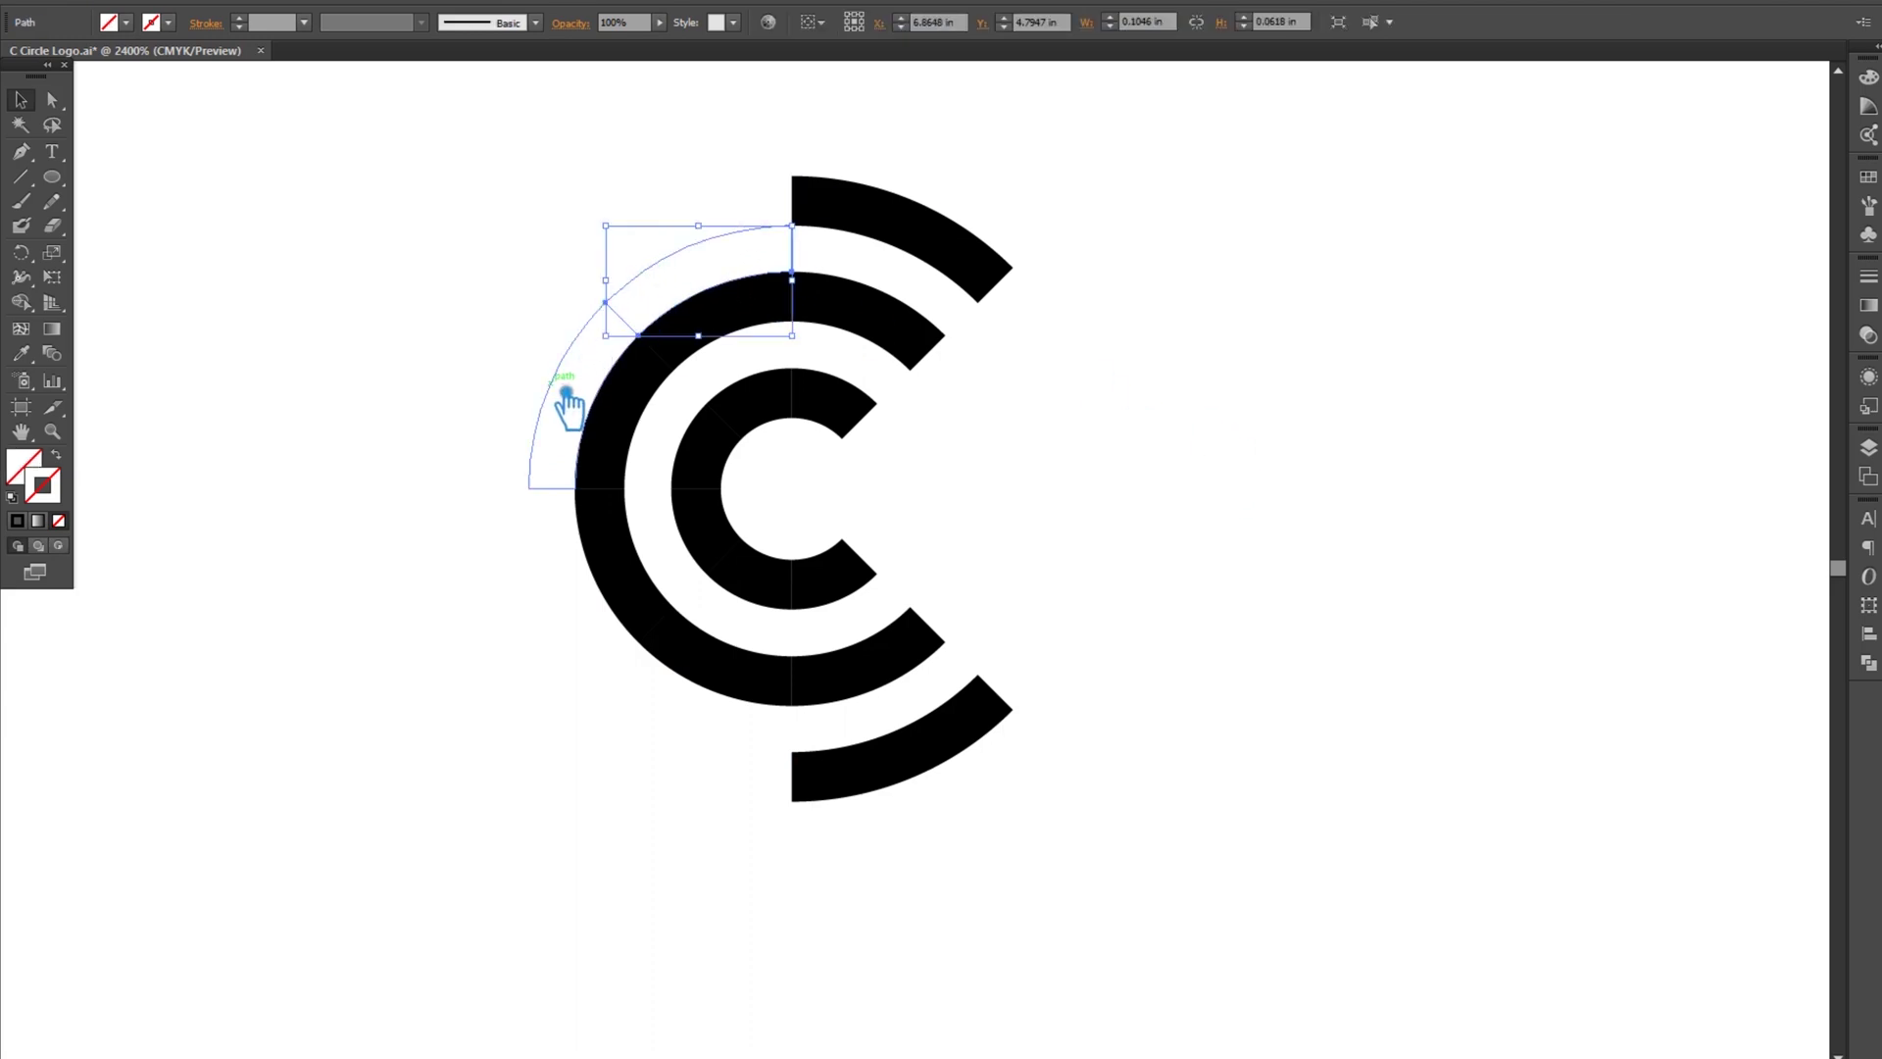
pyautogui.keyDown('shift'); pyautogui.click(566, 394); pyautogui.keyUp('shift')
pyautogui.keyDown('shift'); pyautogui.click(576, 615); pyautogui.keyUp('shift')
pyautogui.keyDown('shift'); pyautogui.click(713, 737); pyautogui.keyUp('shift')
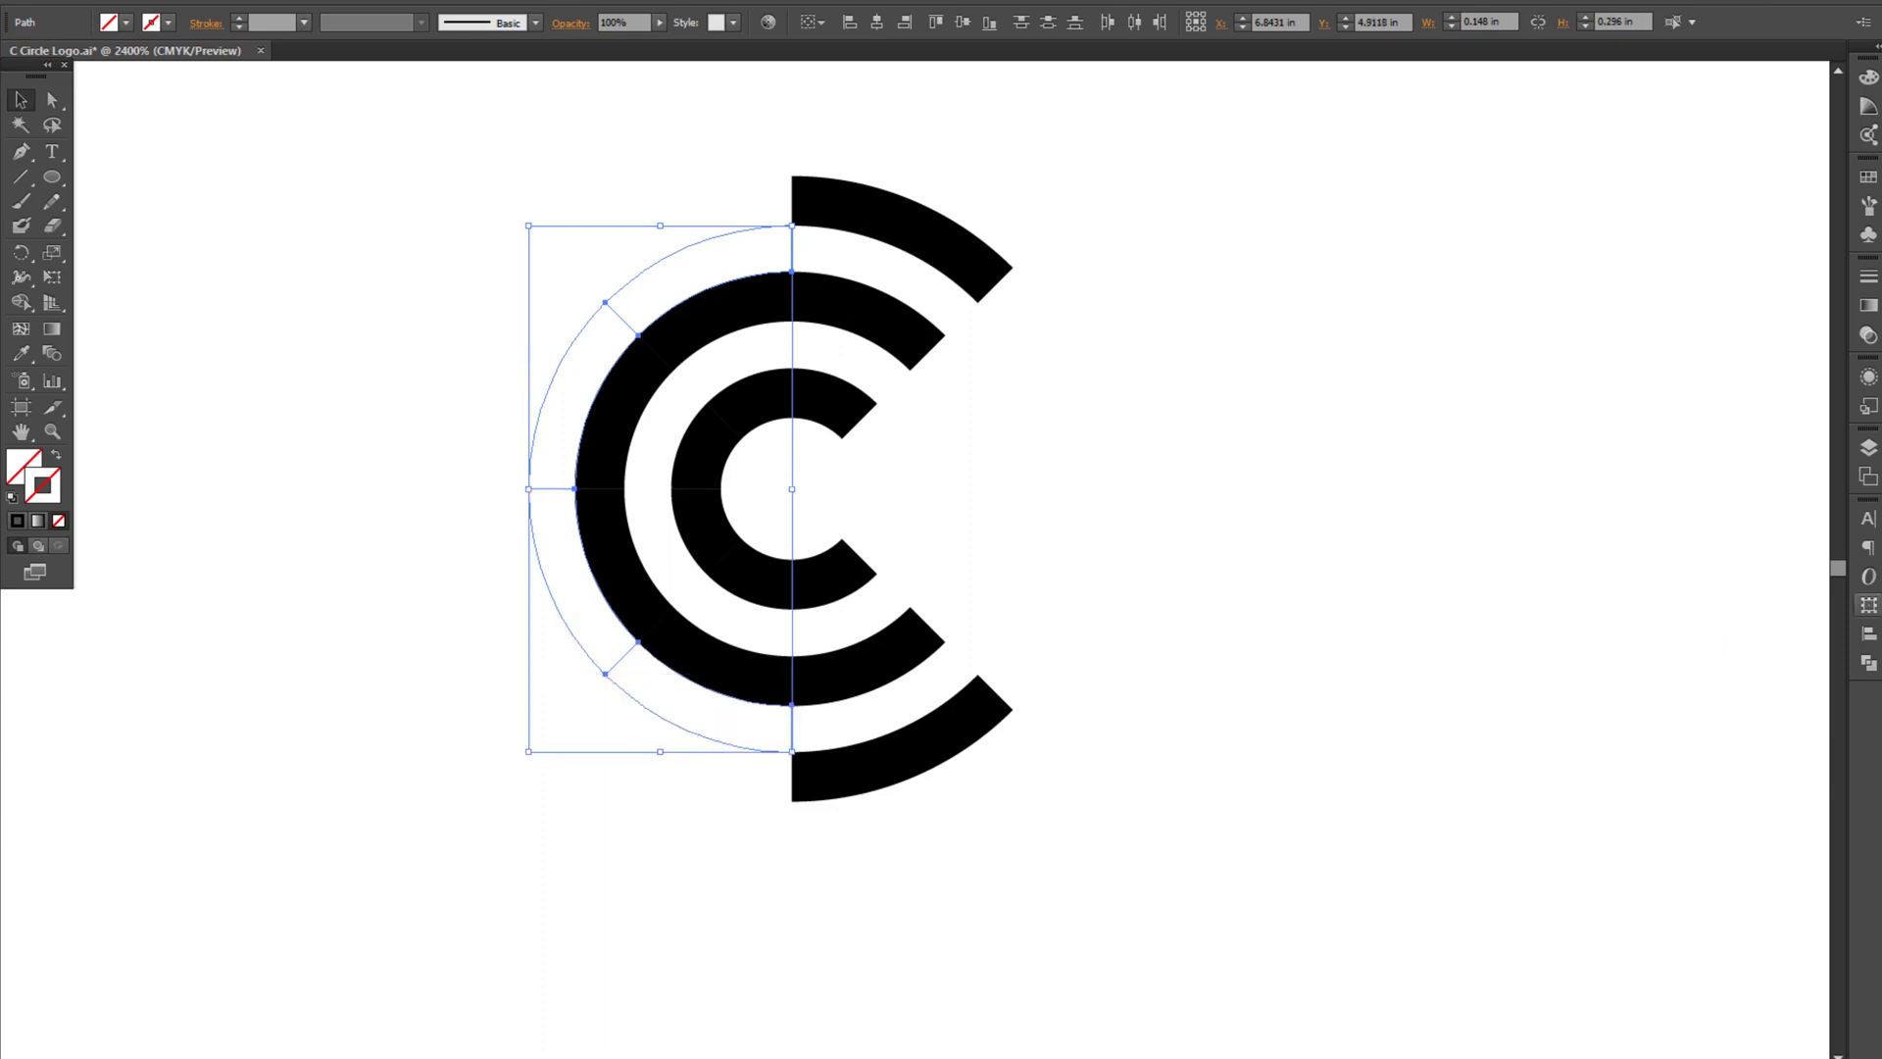
pyautogui.click(1868, 663)
pyautogui.click(49, 355)
pyautogui.click(932, 244)
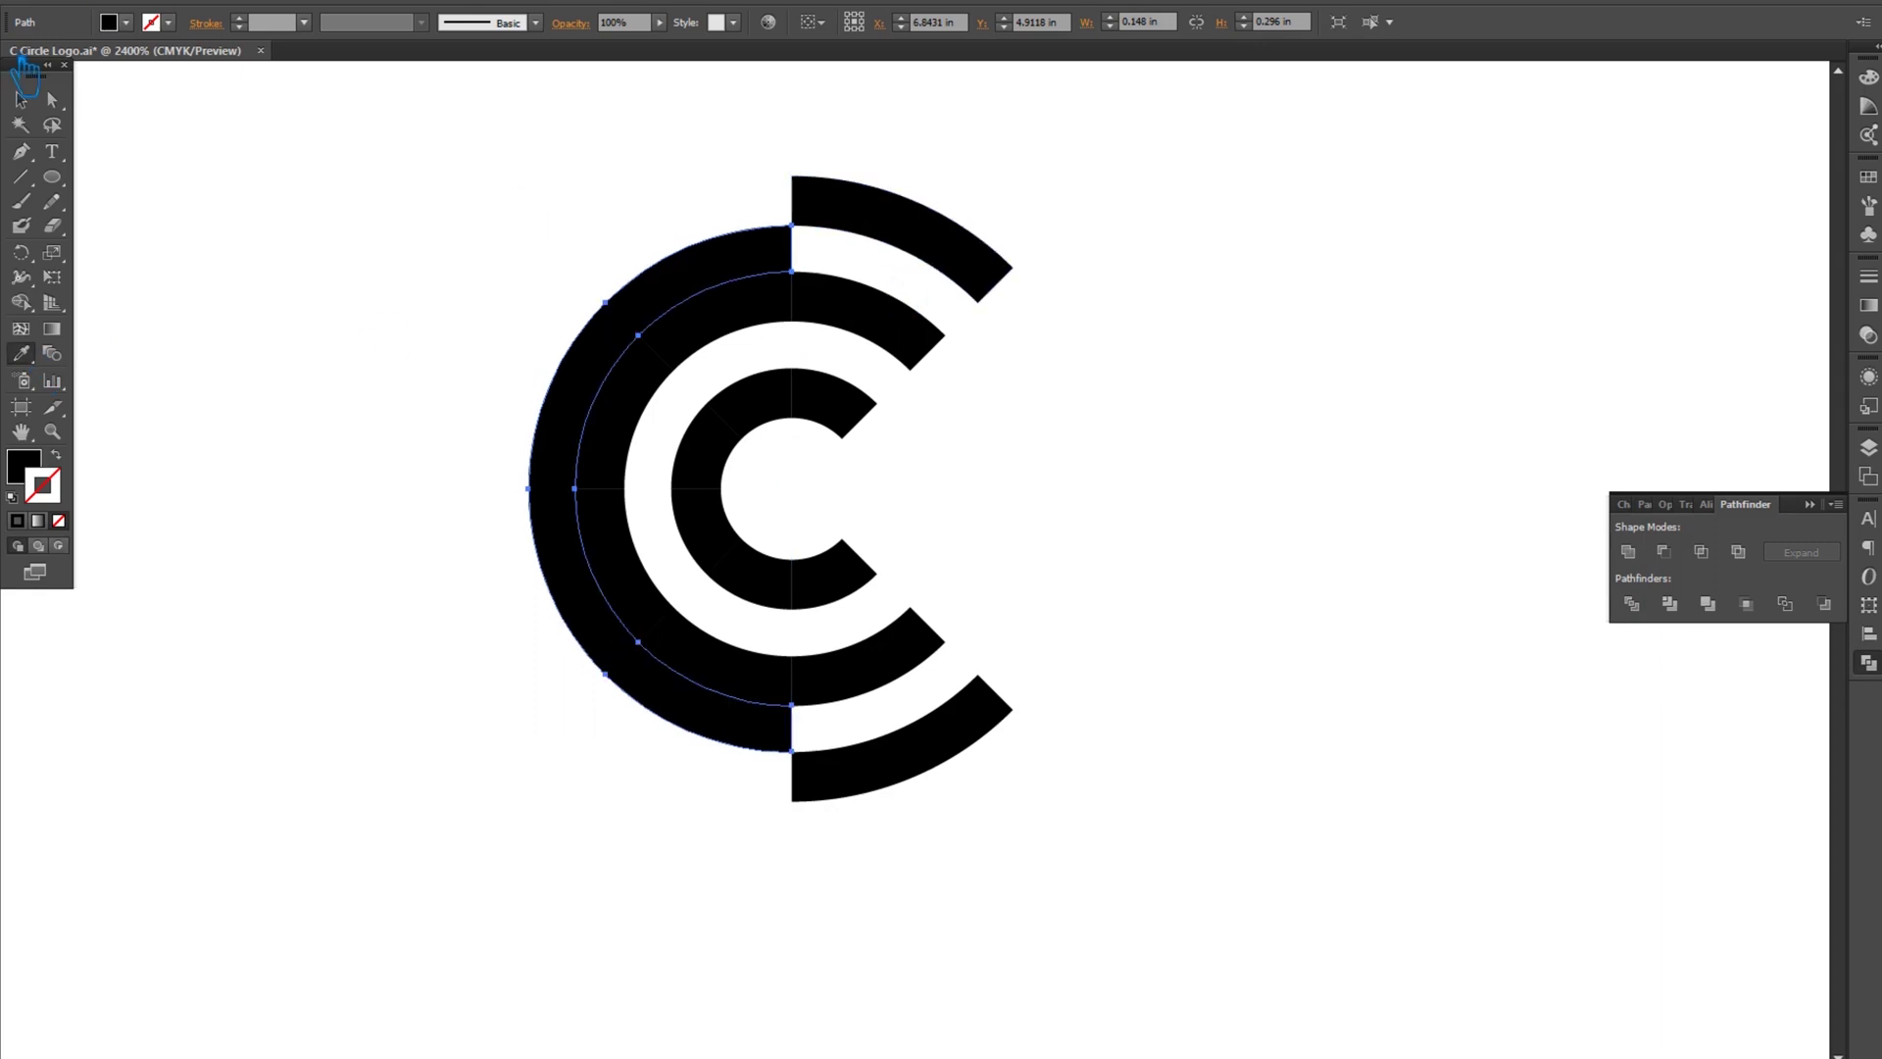
pyautogui.click(22, 97)
pyautogui.click(1071, 378)
# - Delete the four black segments that form the left half of the middle ring
pyautogui.click(740, 323)
pyautogui.press('Delete')
pyautogui.click(652, 396)
pyautogui.press('Delete')
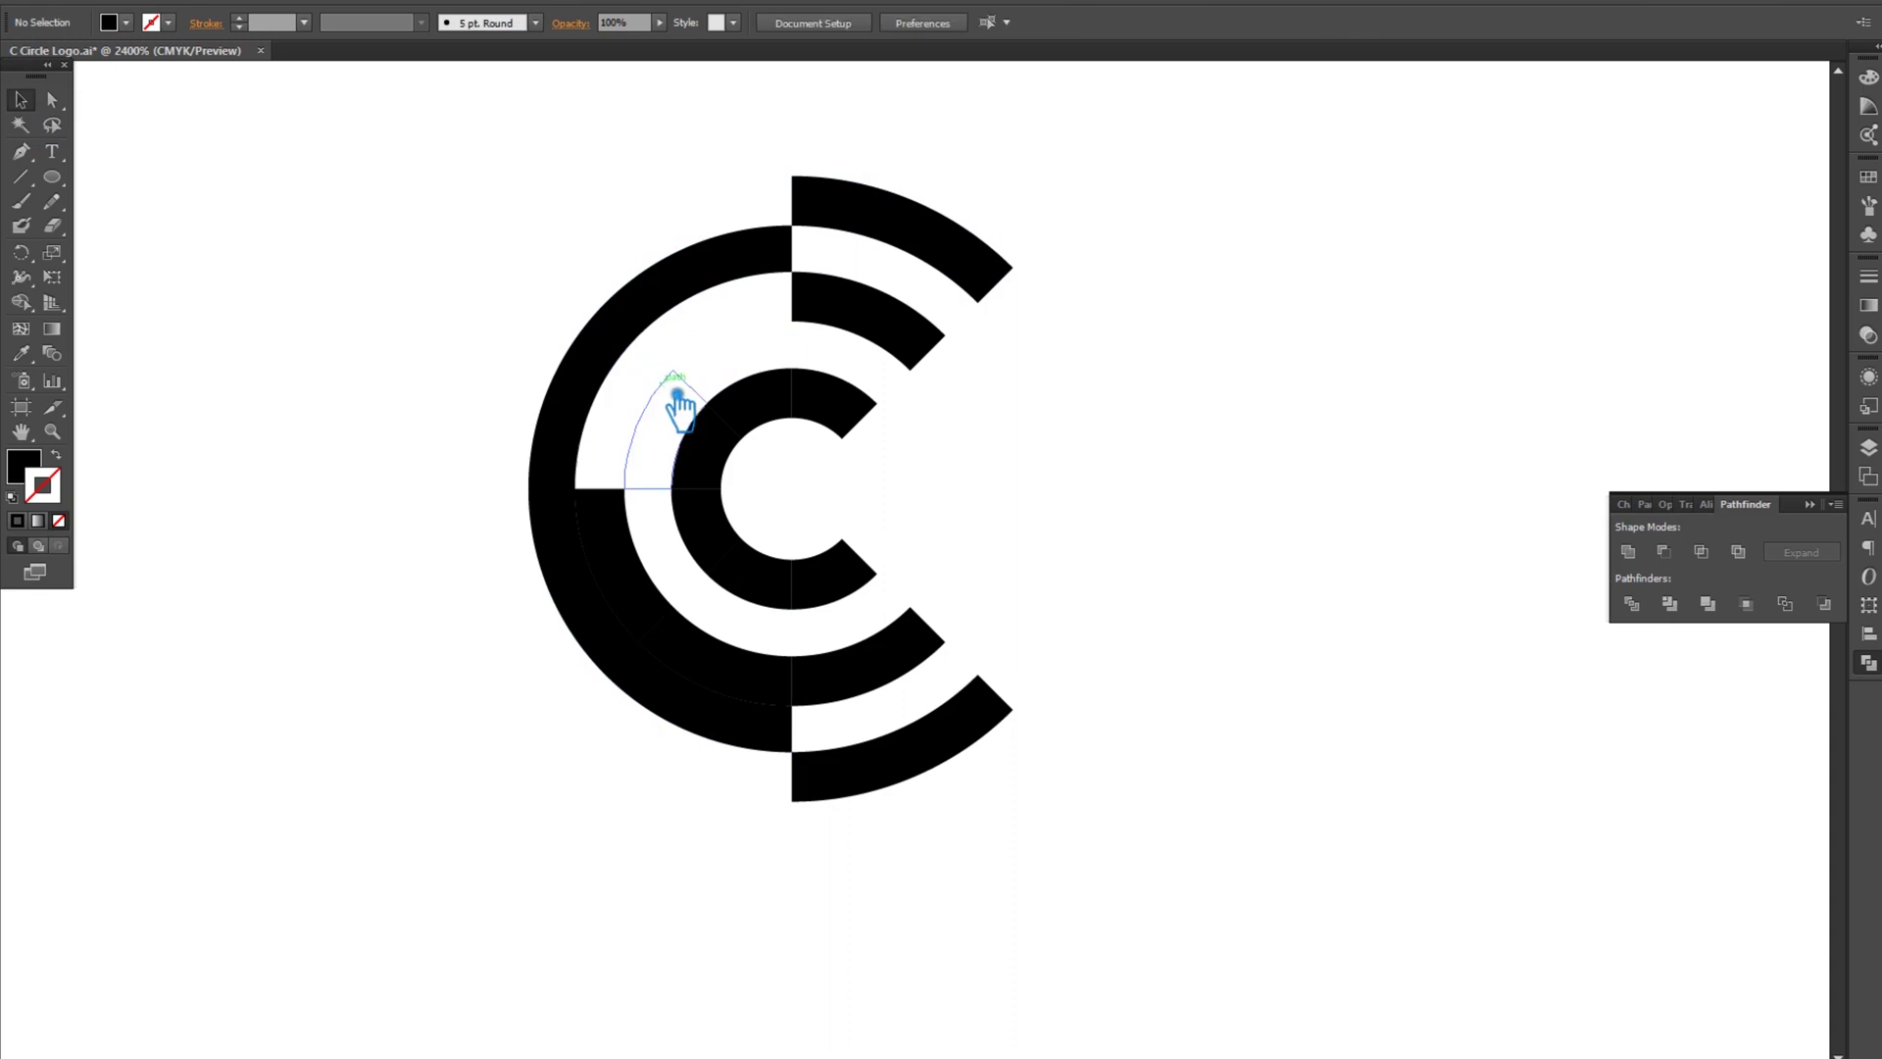
pyautogui.click(629, 534)
pyautogui.press('Delete')
pyautogui.click(720, 667)
pyautogui.press('Delete')
# - Delete the remaining unfilled pieces between the rings and in the lower C opening, and check the whole logo's outlines
pyautogui.click(697, 623)
pyautogui.press('Delete')
pyautogui.click(694, 607)
pyautogui.press('Delete')
pyautogui.click(659, 498)
pyautogui.press('Delete')
pyautogui.click(704, 392)
pyautogui.press('Delete')
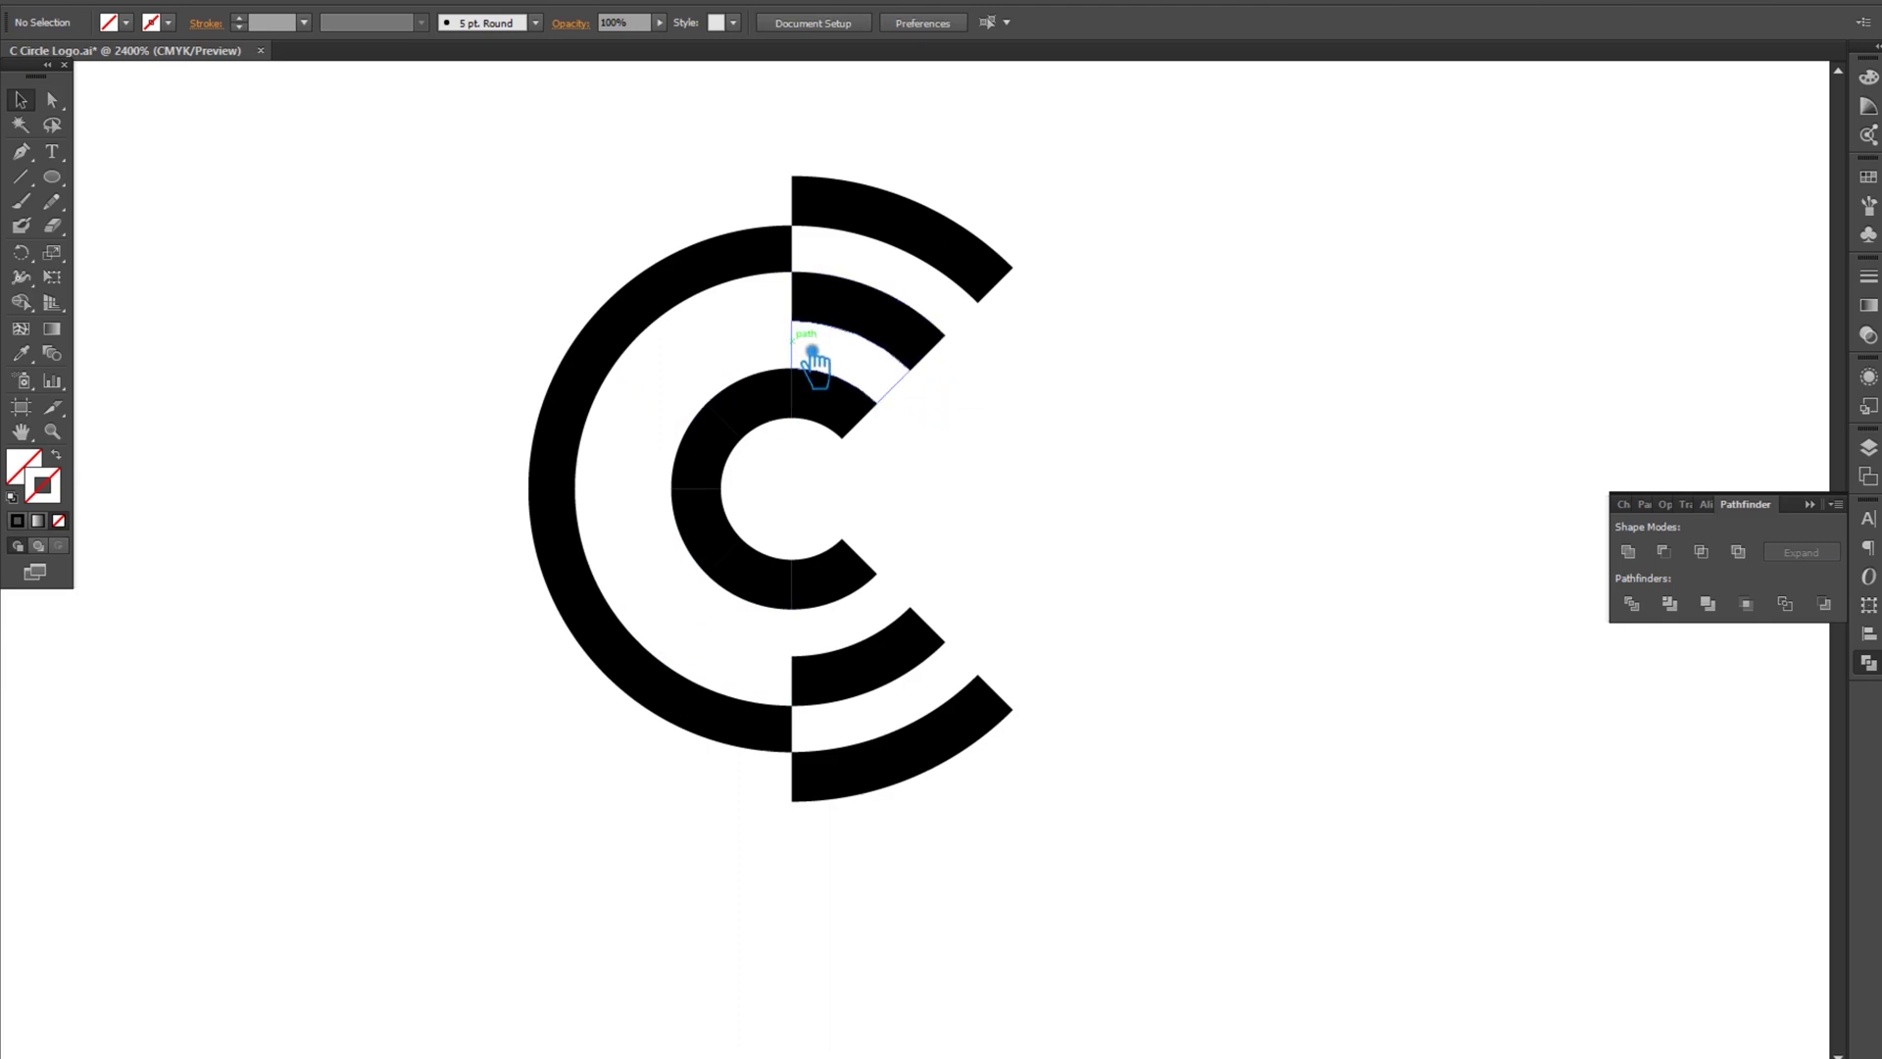
pyautogui.click(808, 359)
pyautogui.press('Delete')
pyautogui.click(974, 662)
pyautogui.press('Delete')
pyautogui.moveTo(1177, 860); pyautogui.dragTo(396, 132)
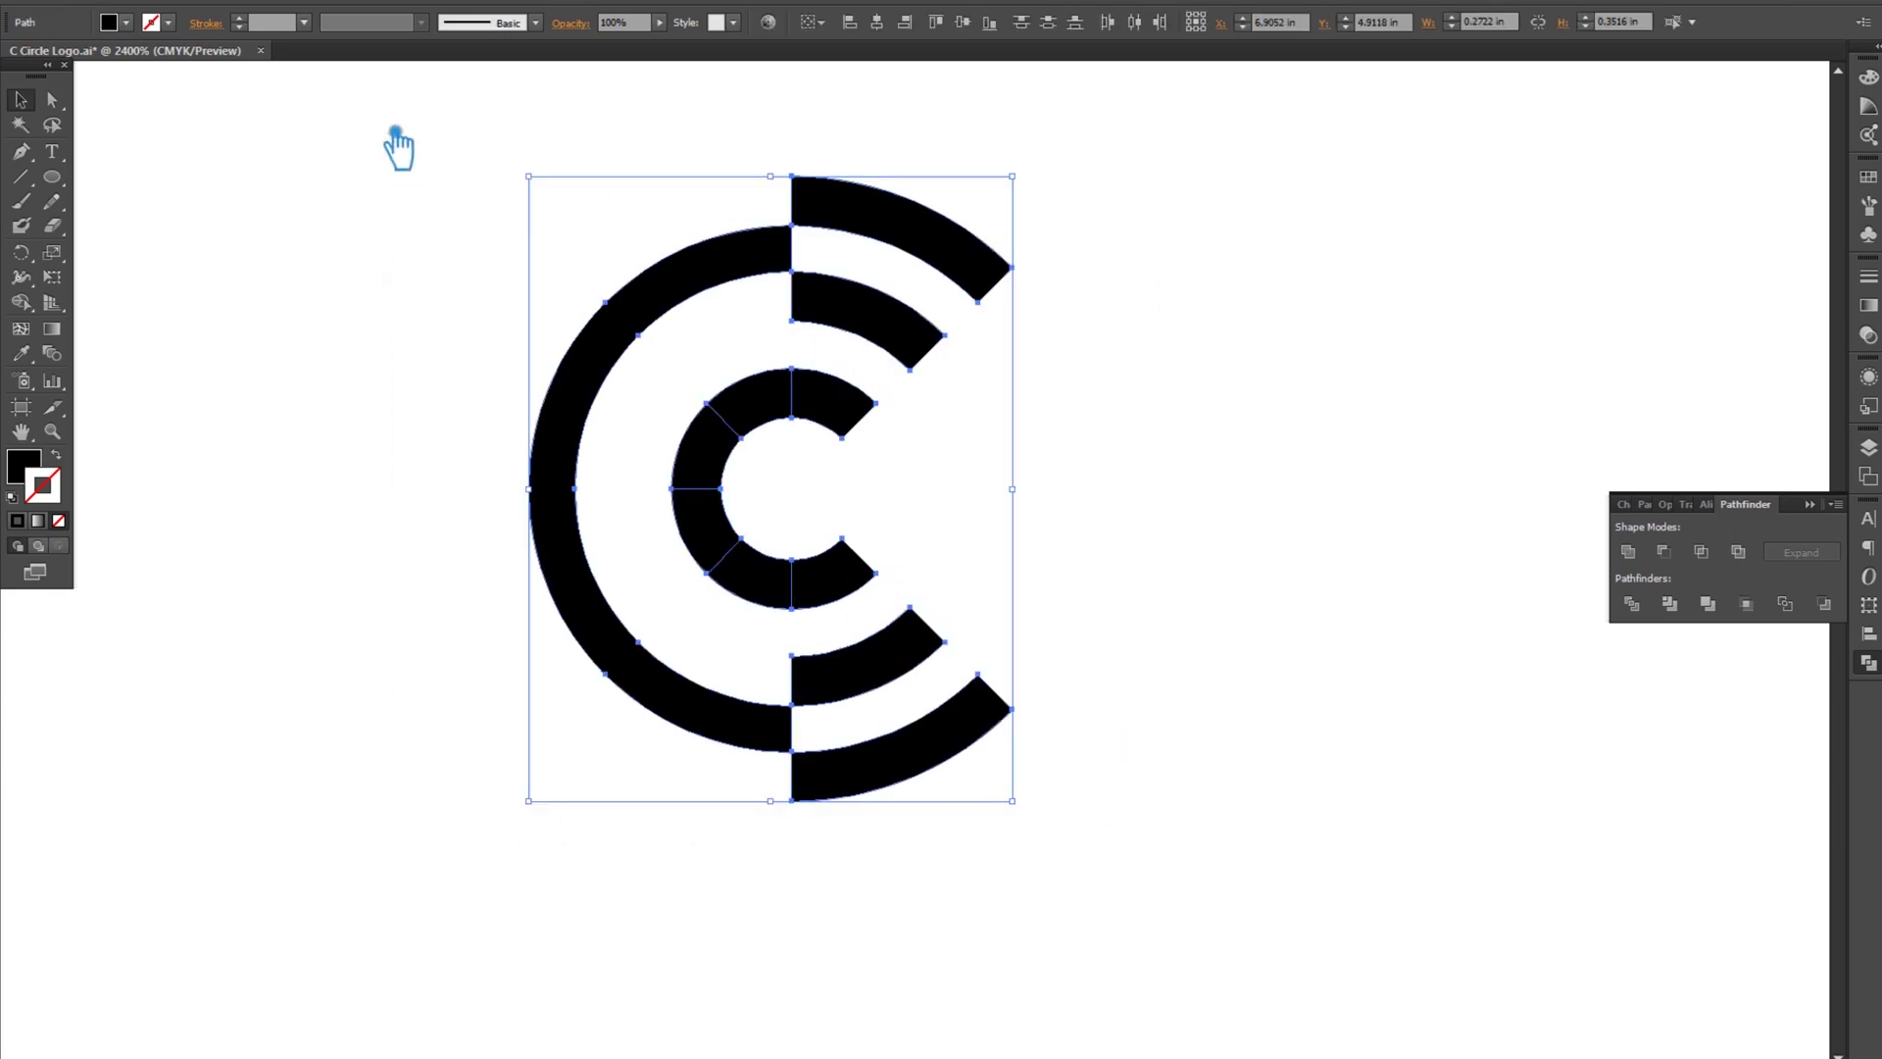
pyautogui.click(1233, 405)
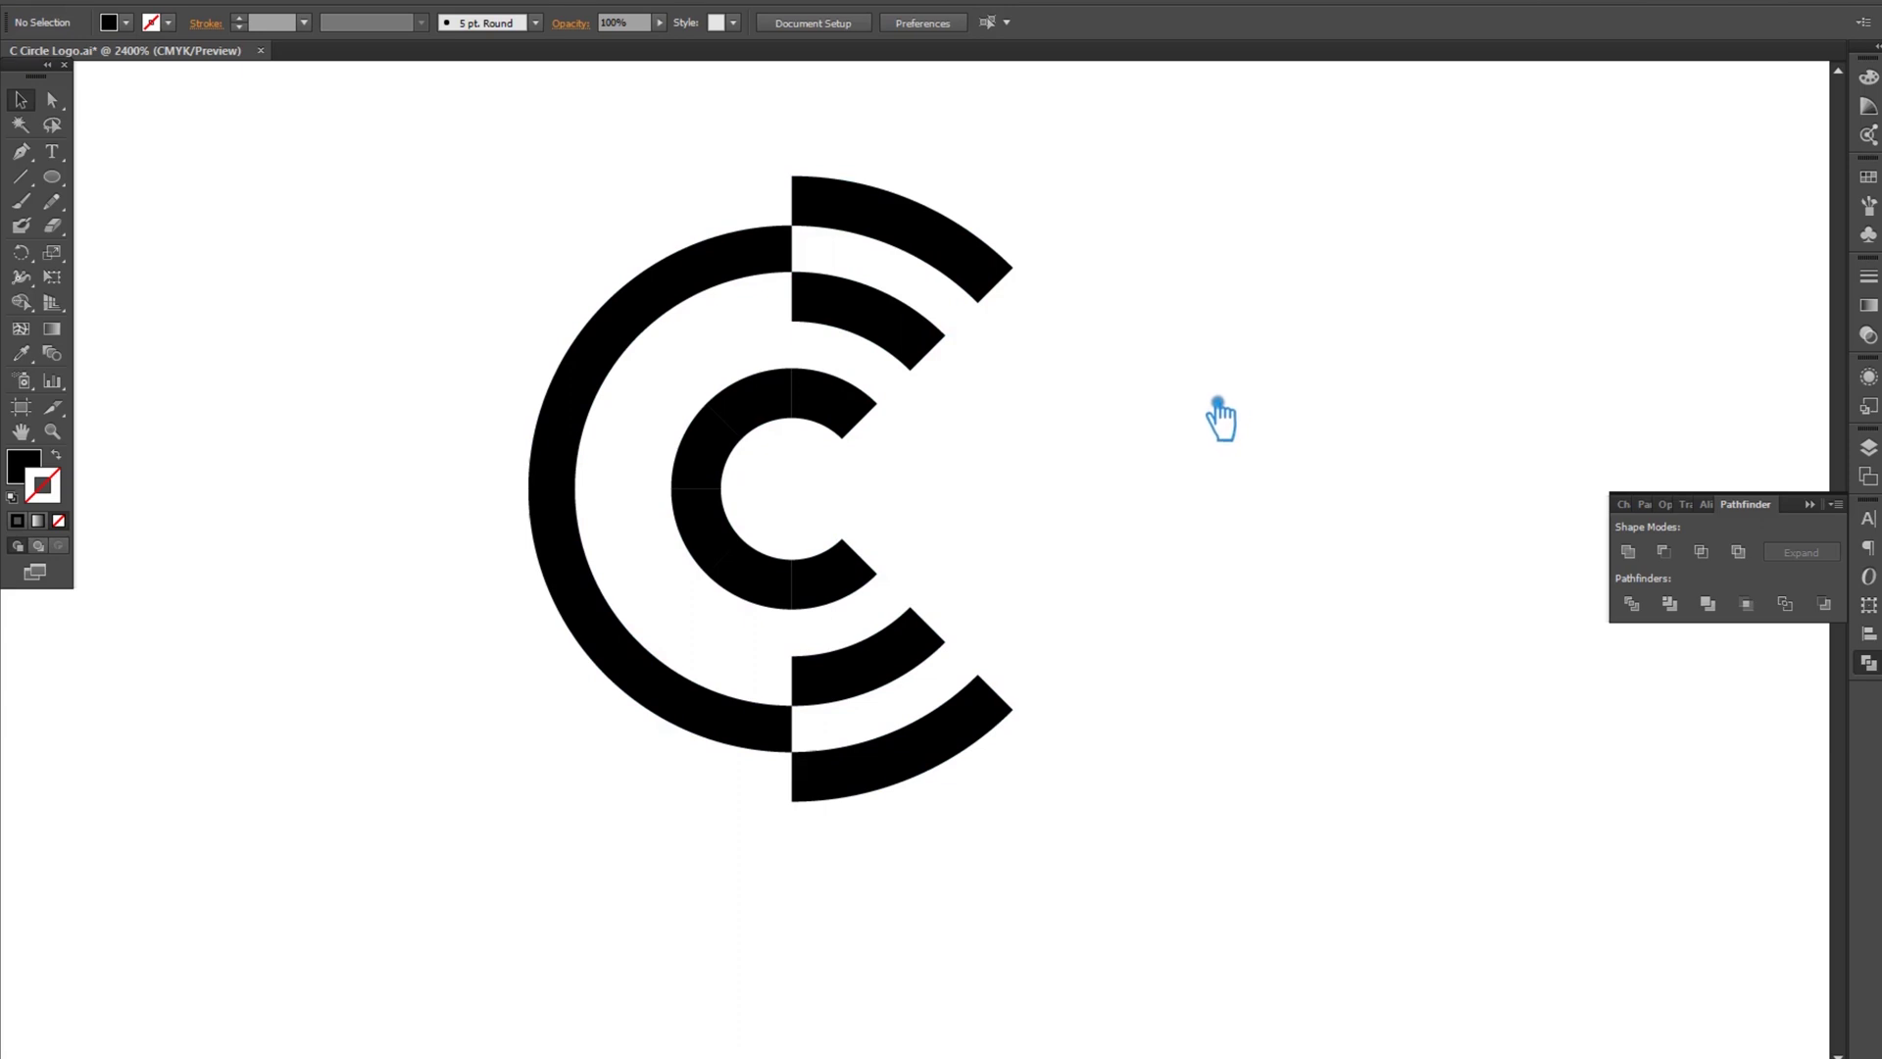
# - Undo the deletion of the remaining unfilled pieces between the rings
pyautogui.hotkey('ctrl', 'z')
pyautogui.hotkey('ctrl', 'z')
pyautogui.hotkey('ctrl', 'z')
pyautogui.hotkey('ctrl', 'z')
pyautogui.hotkey('ctrl', 'z')
pyautogui.hotkey('ctrl', 'z')
pyautogui.hotkey('ctrl', 'z')
pyautogui.hotkey('ctrl', 'z')
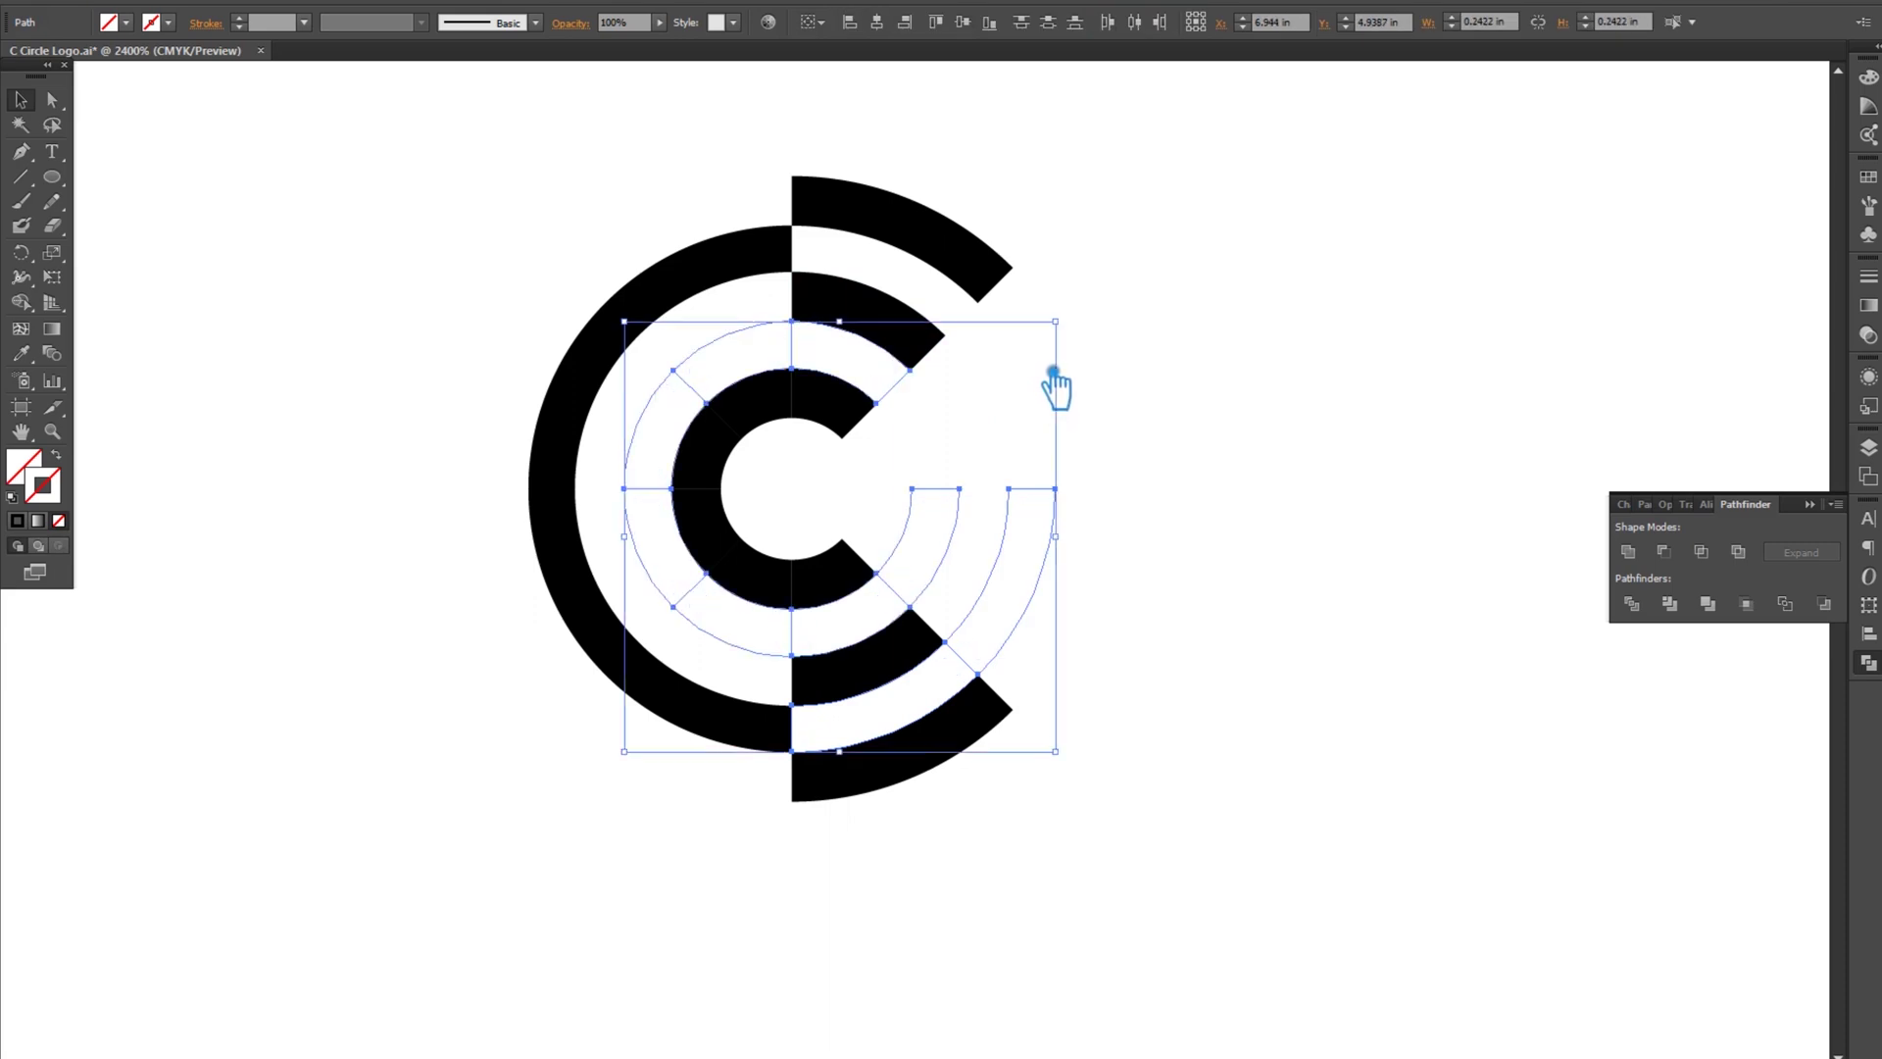
# - Fill the four unfilled pieces left of centre, between the inner and middle rings, with black sampled from the upper outer arc
pyautogui.press('Delete')
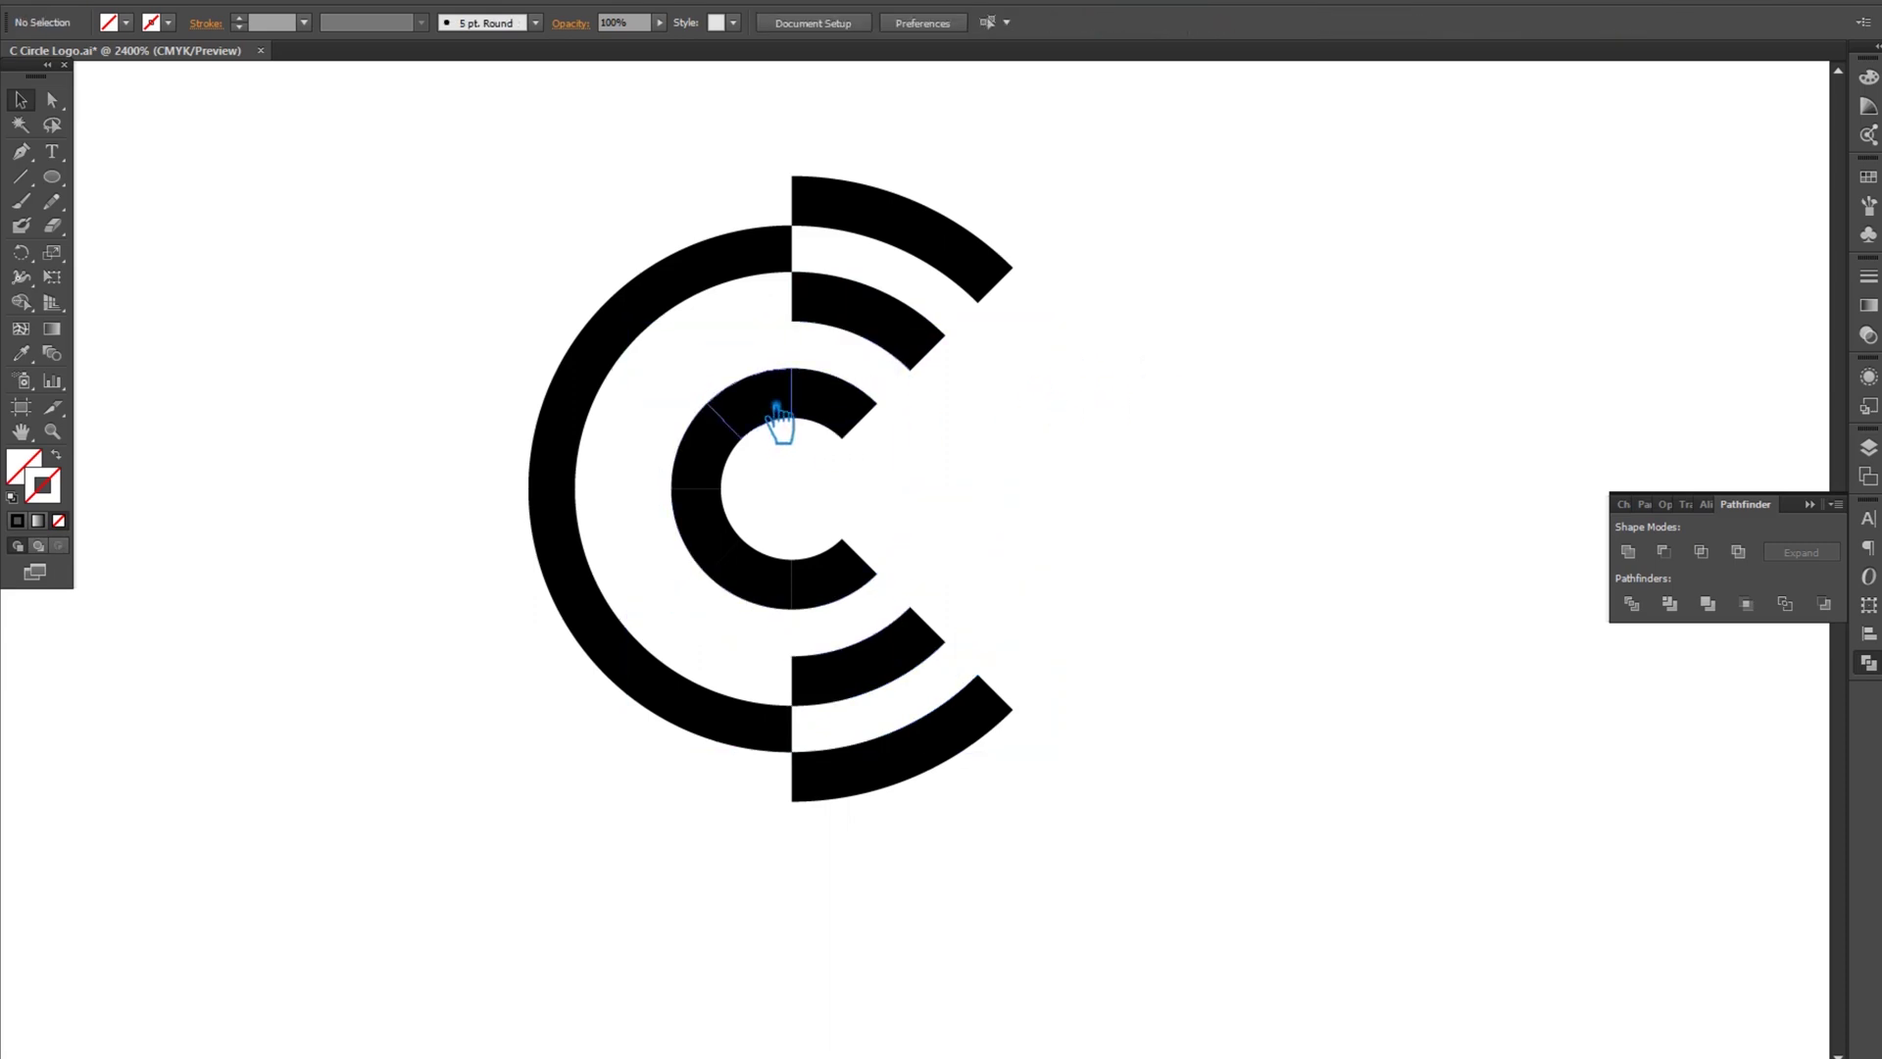
pyautogui.click(796, 358)
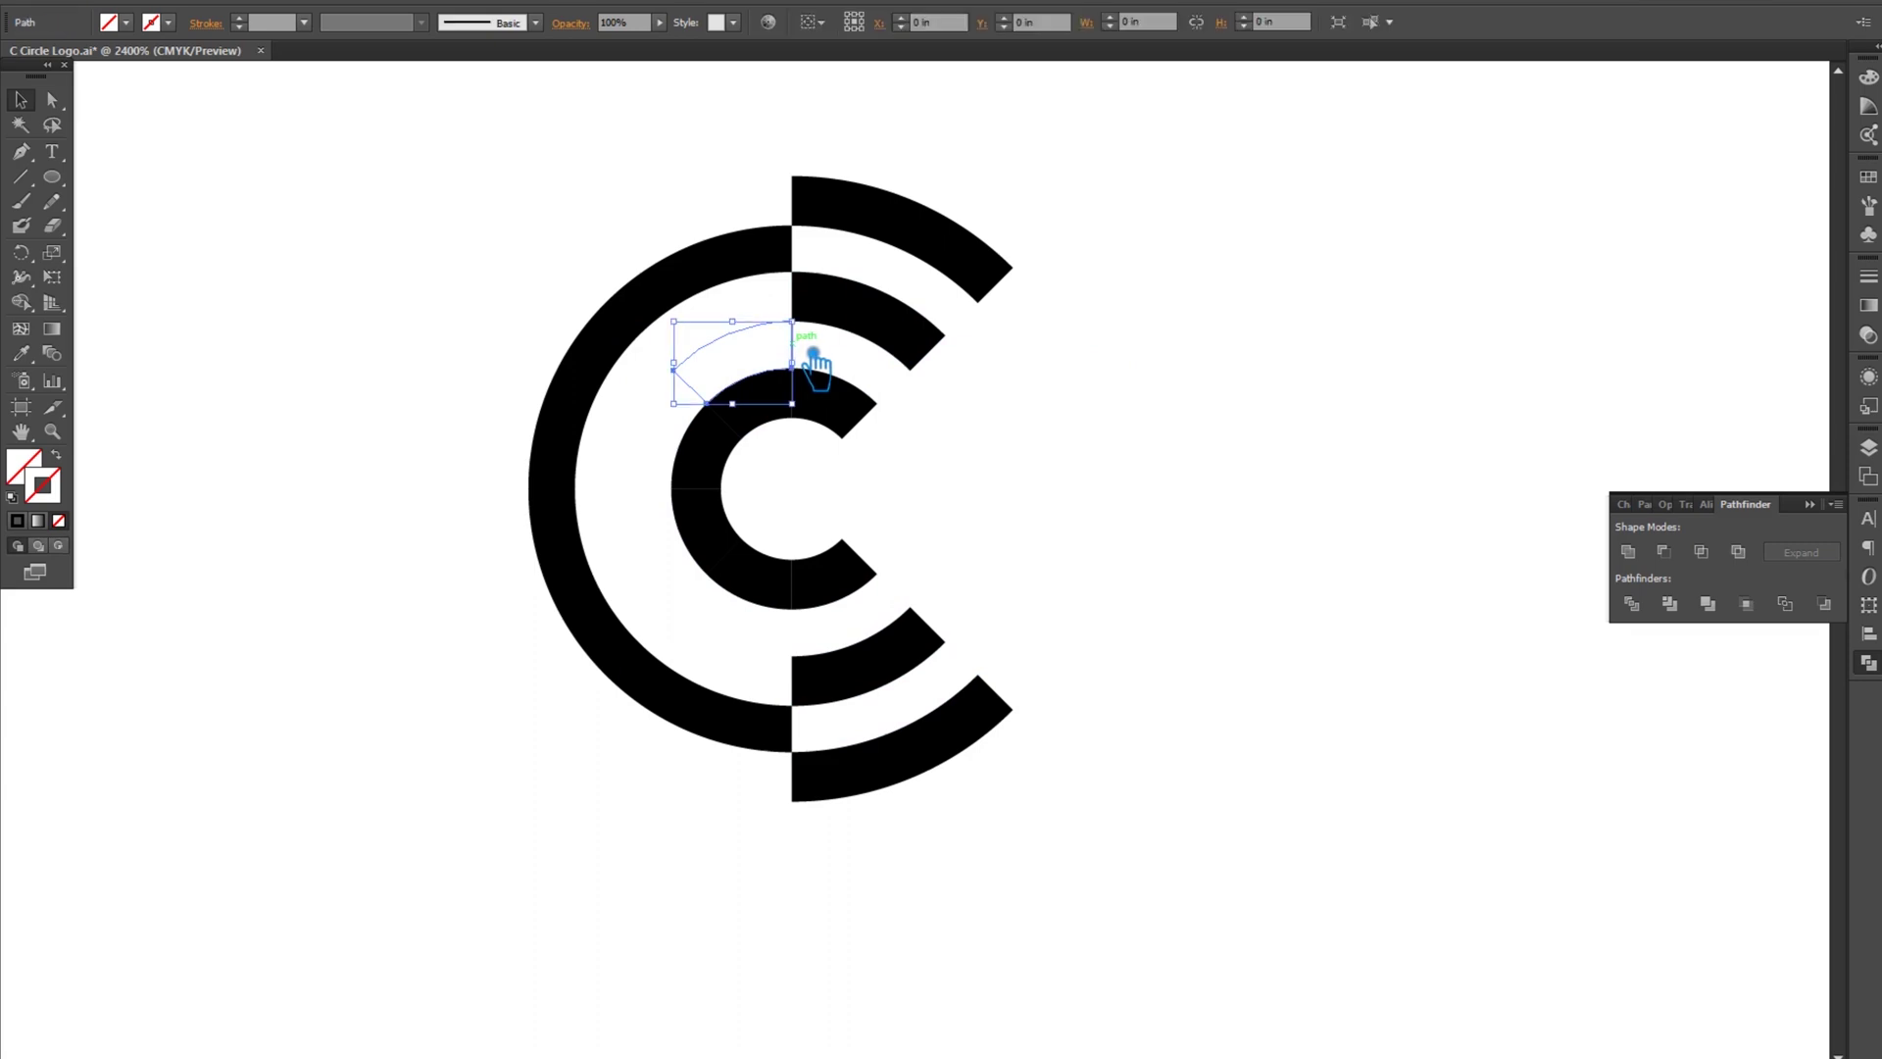
pyautogui.keyDown('shift'); pyautogui.click(651, 495); pyautogui.keyUp('shift')
pyautogui.keyDown('shift'); pyautogui.click(694, 603); pyautogui.keyUp('shift')
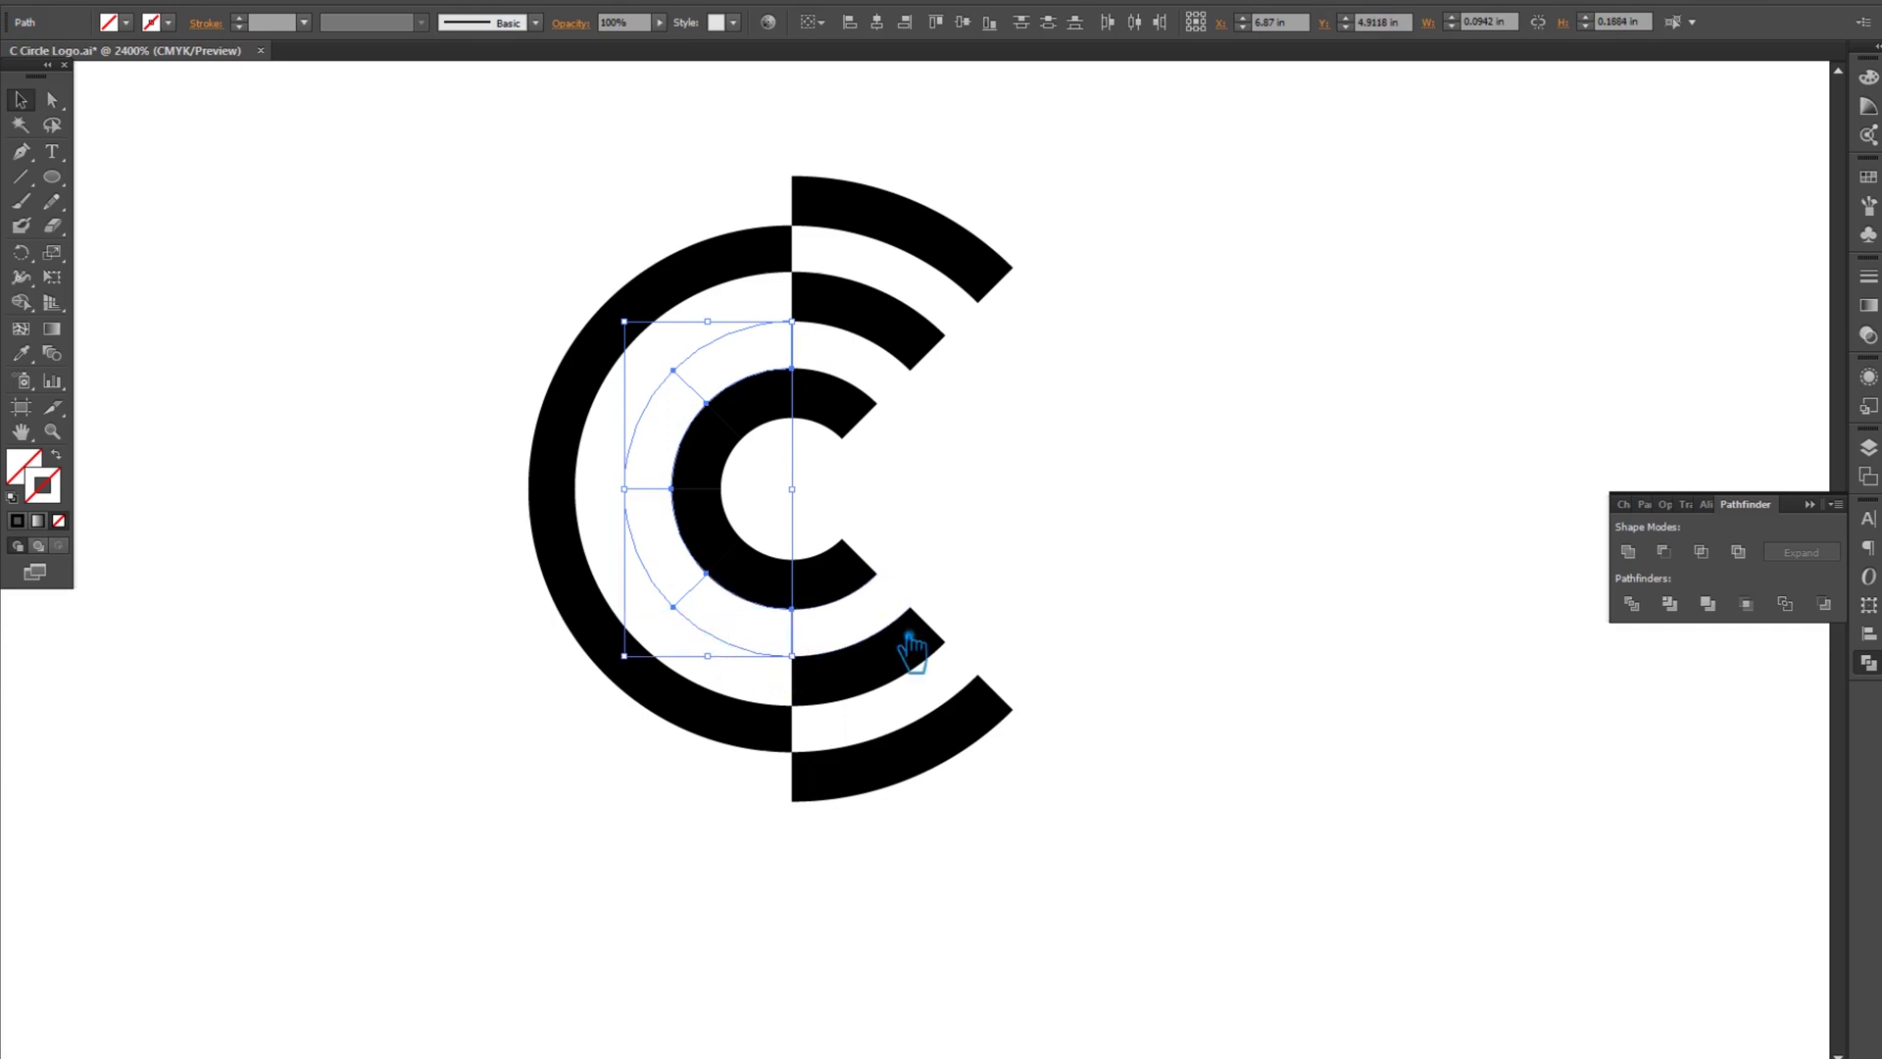
pyautogui.click(20, 353)
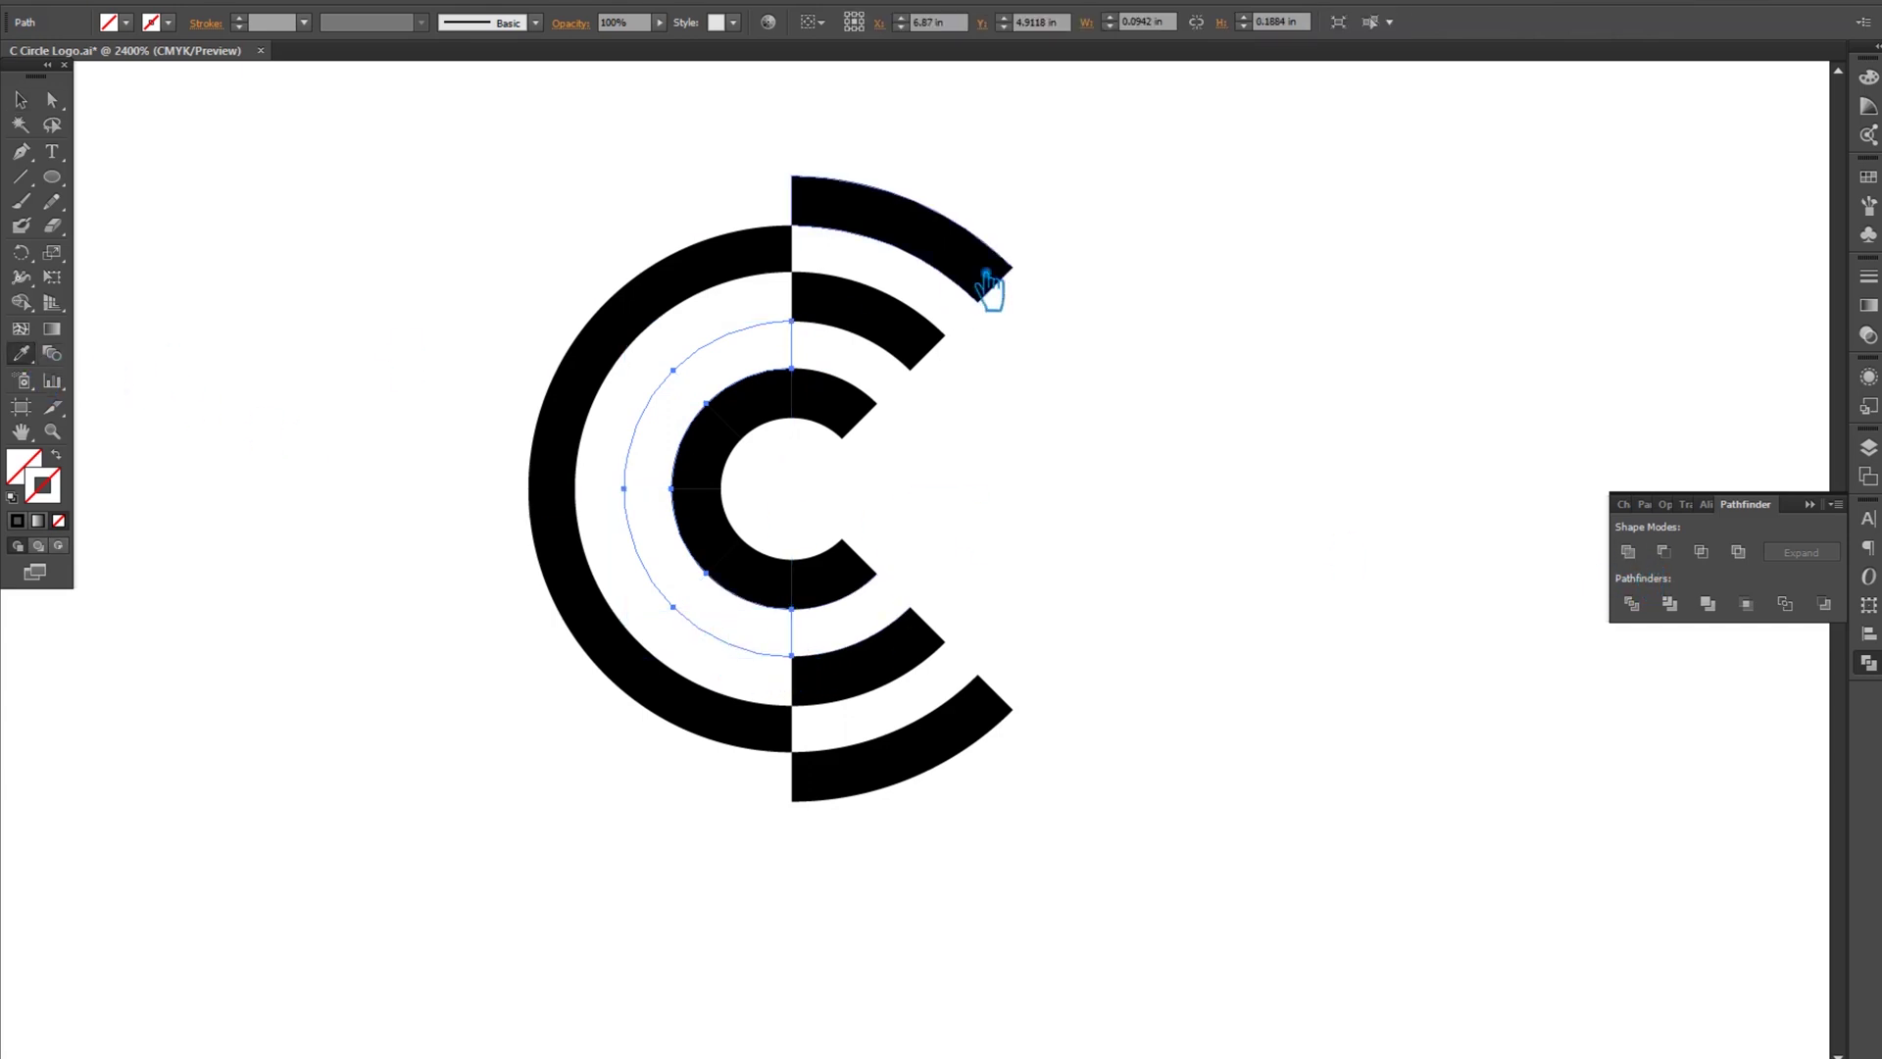
pyautogui.click(968, 262)
pyautogui.click(21, 99)
pyautogui.click(991, 450)
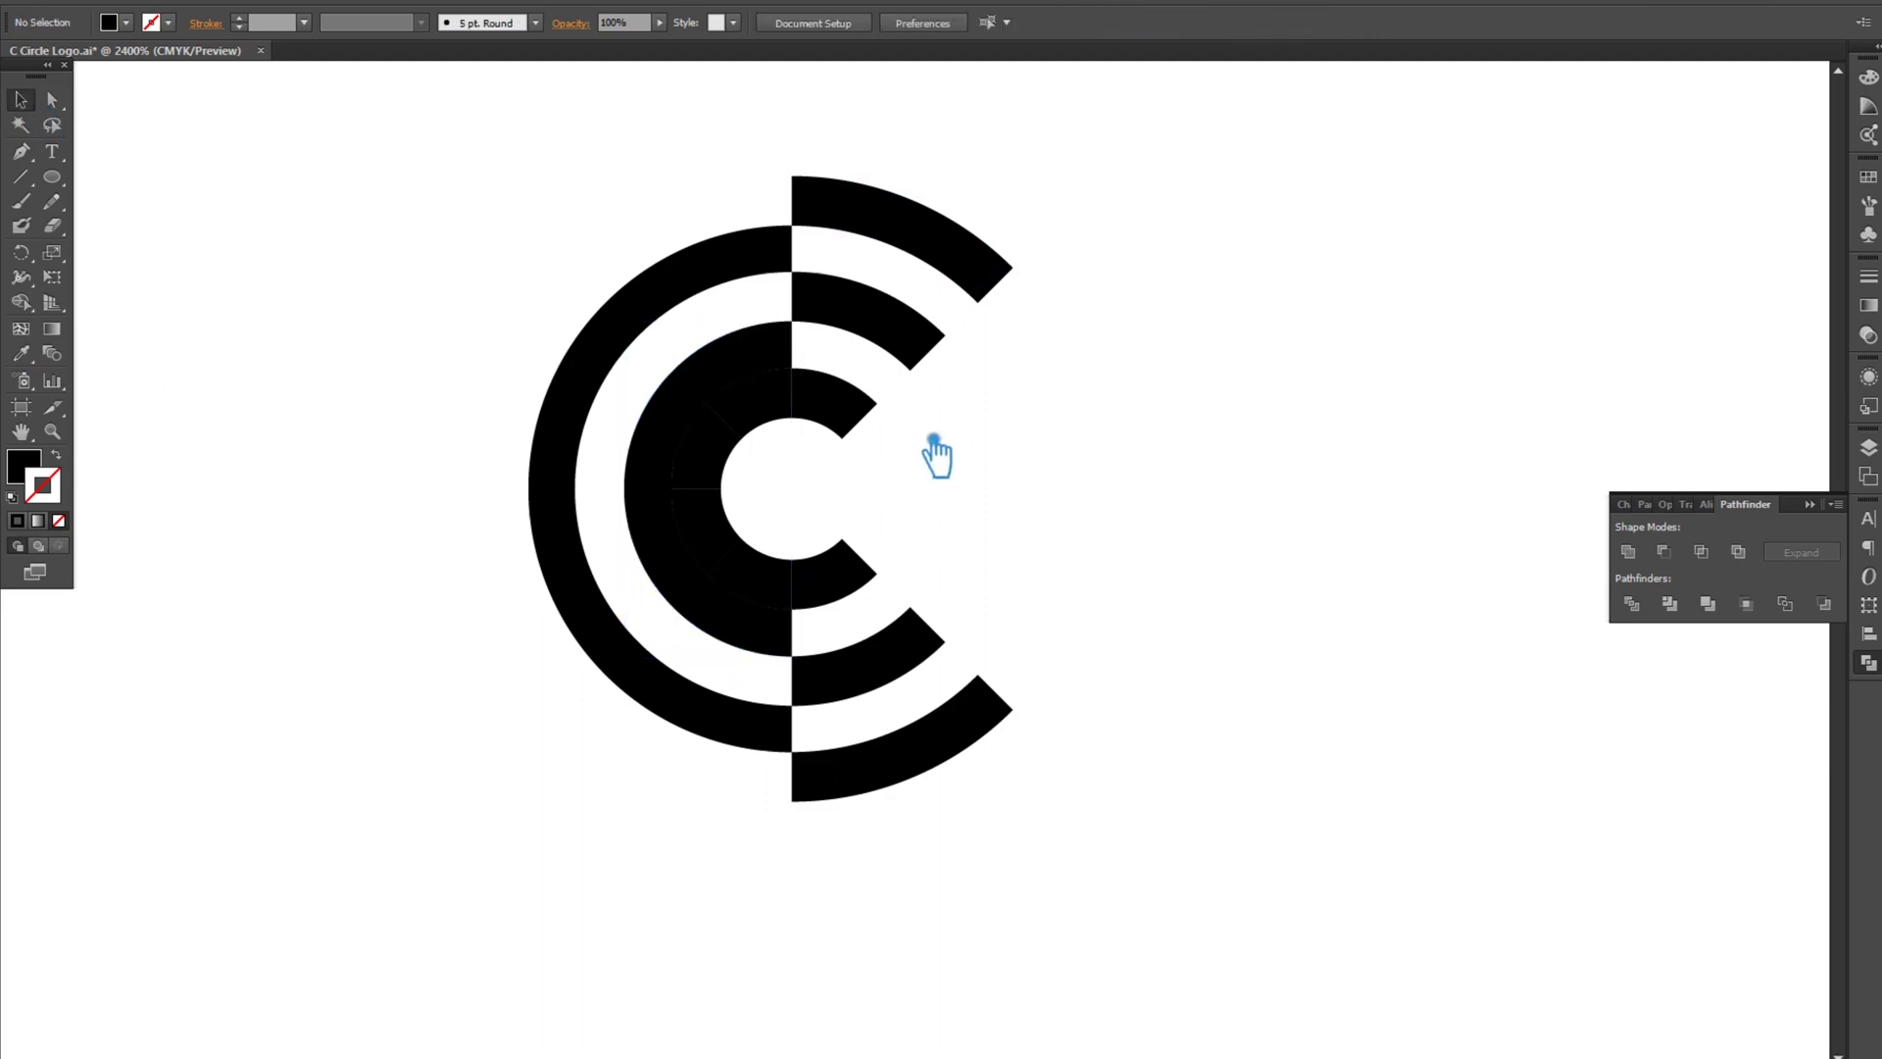
# - Delete the four black segments that form the left half of the innermost ring
pyautogui.click(762, 437)
pyautogui.moveTo(762, 431); pyautogui.dragTo(763, 573)
pyautogui.click(763, 568)
pyautogui.press('Delete')
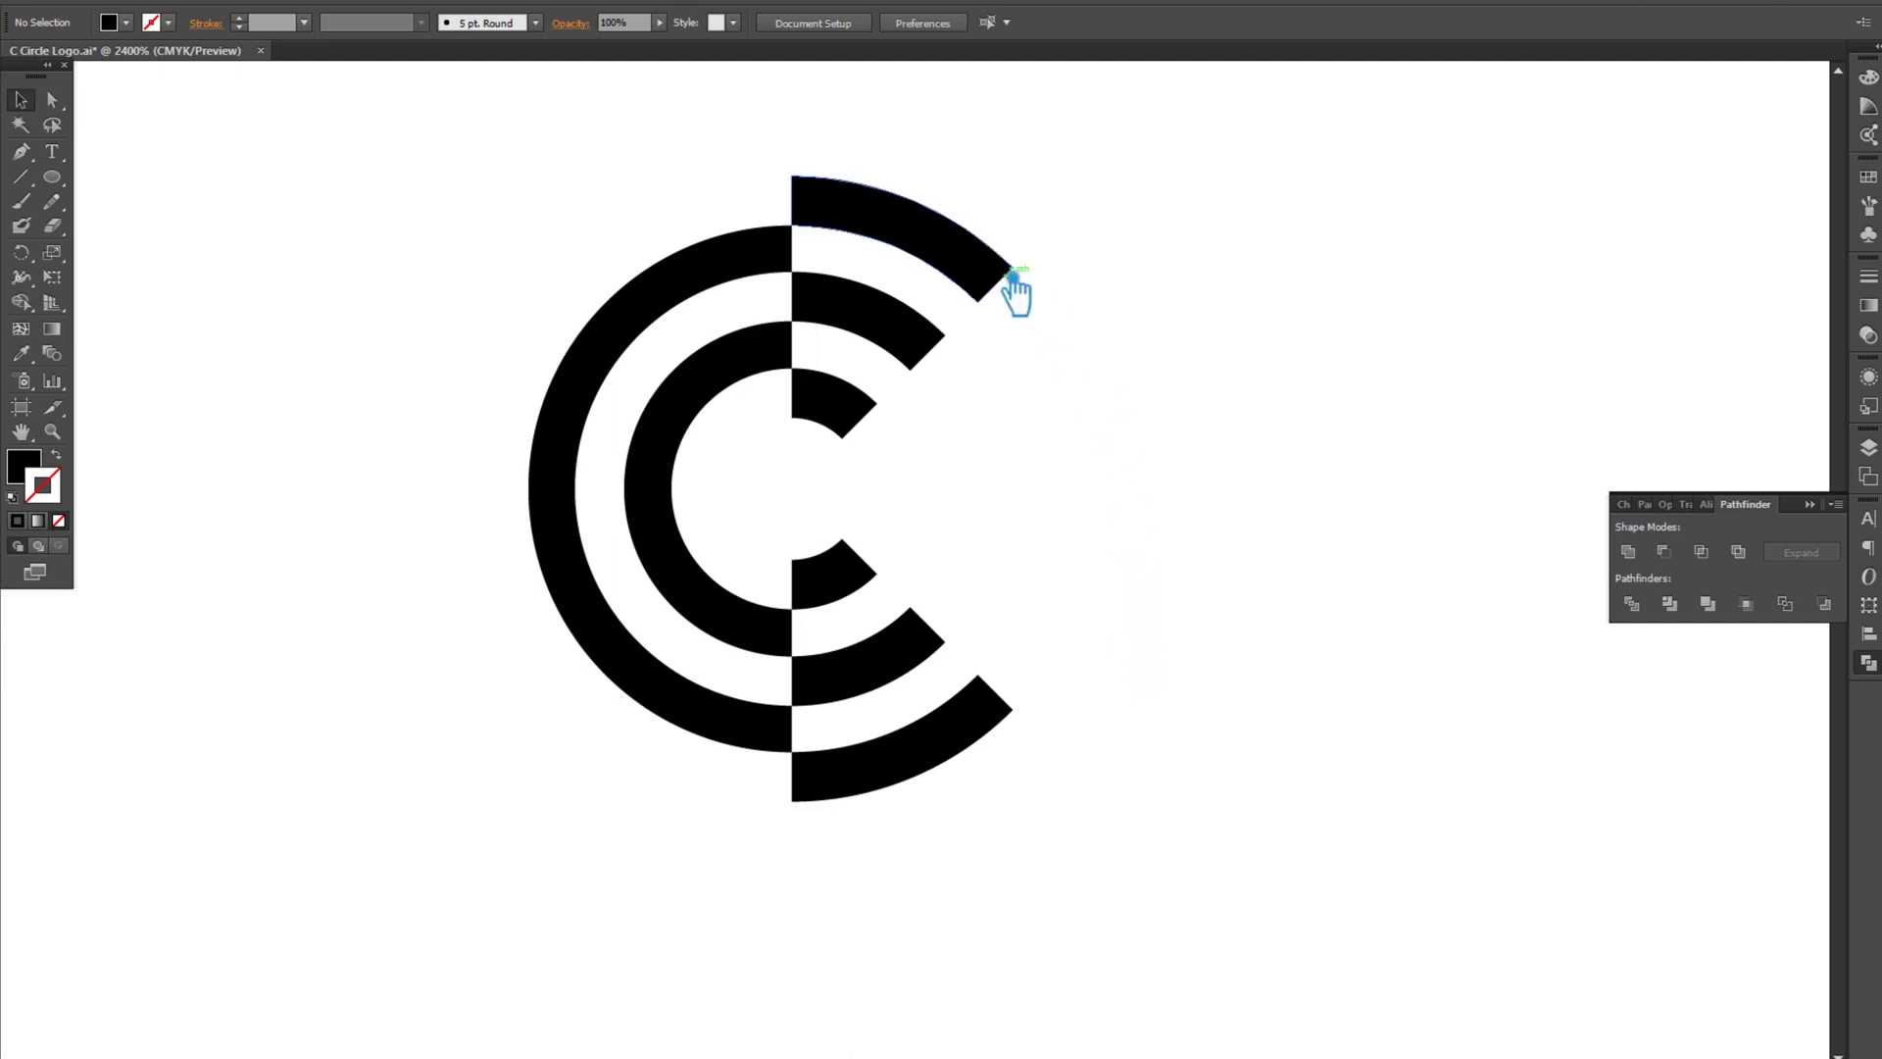
# - Delete the upper and lower black outer arcs on the logo's right half
pyautogui.click(988, 261)
pyautogui.press('Delete')
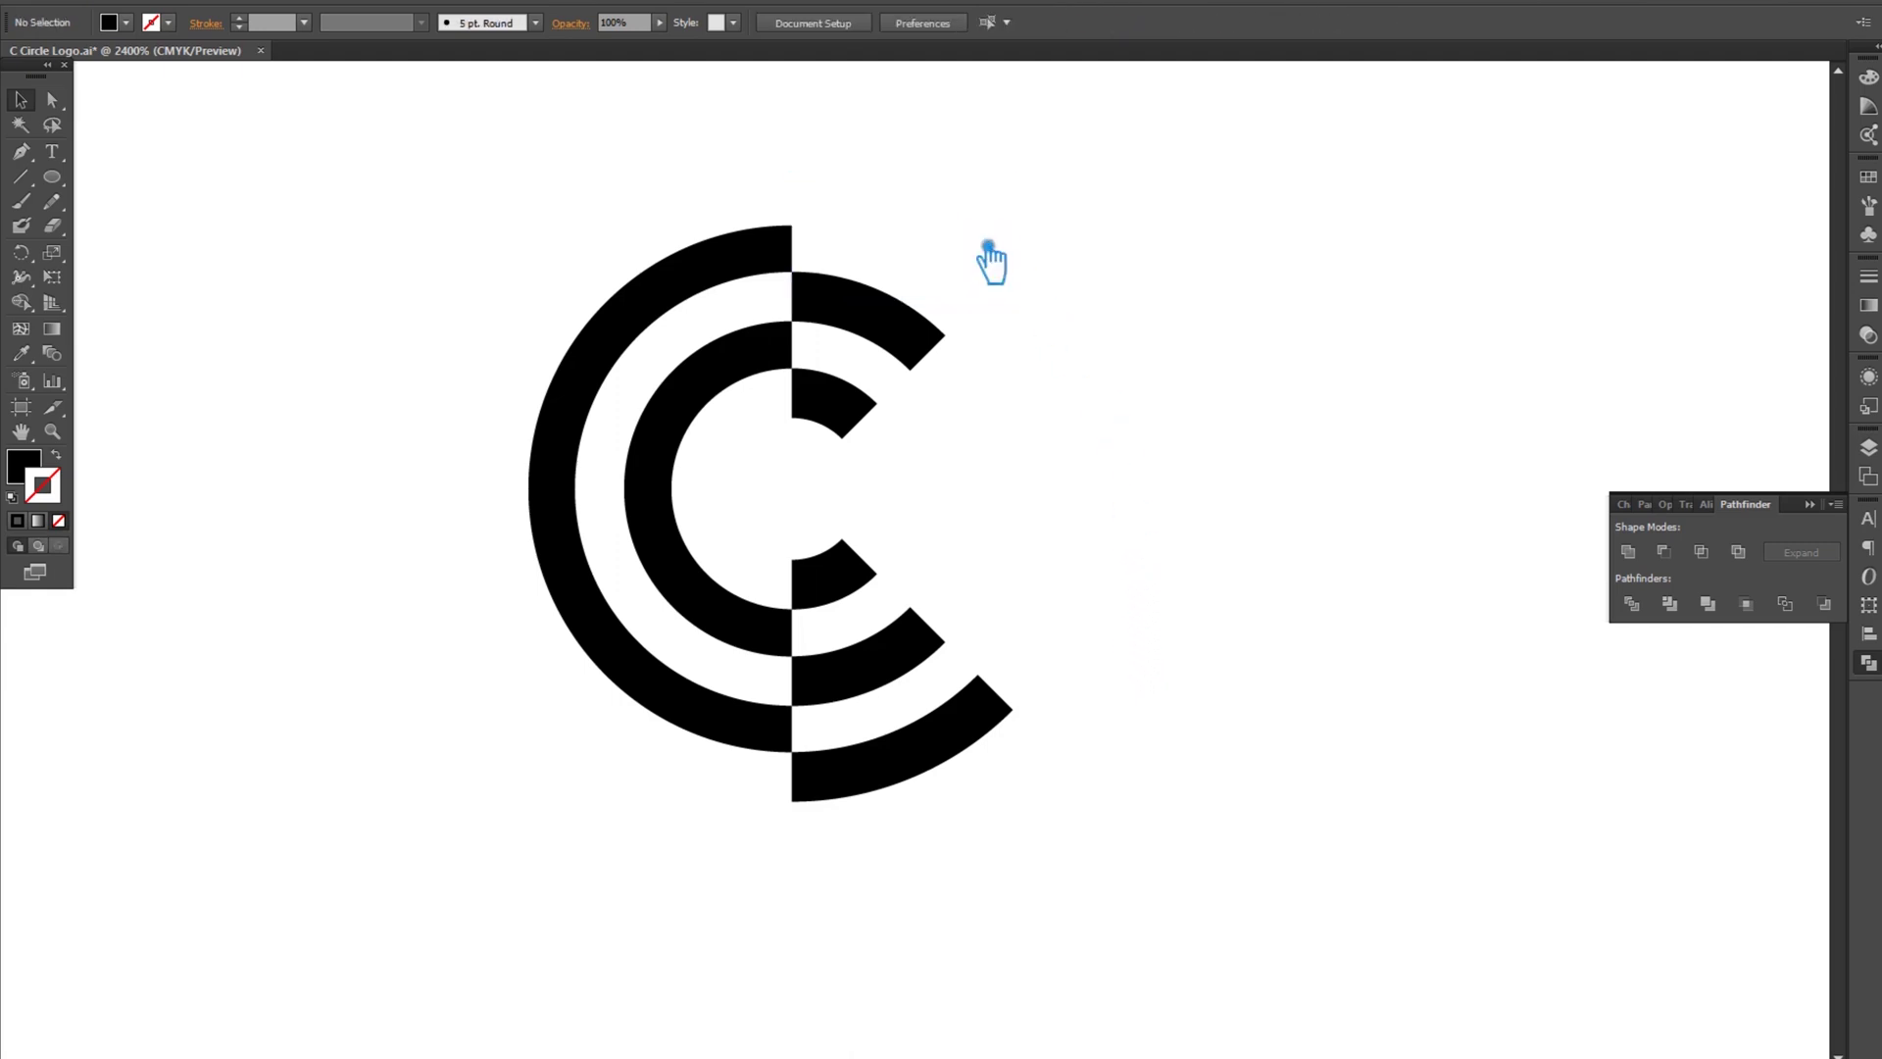
pyautogui.click(937, 790)
pyautogui.press('Delete')
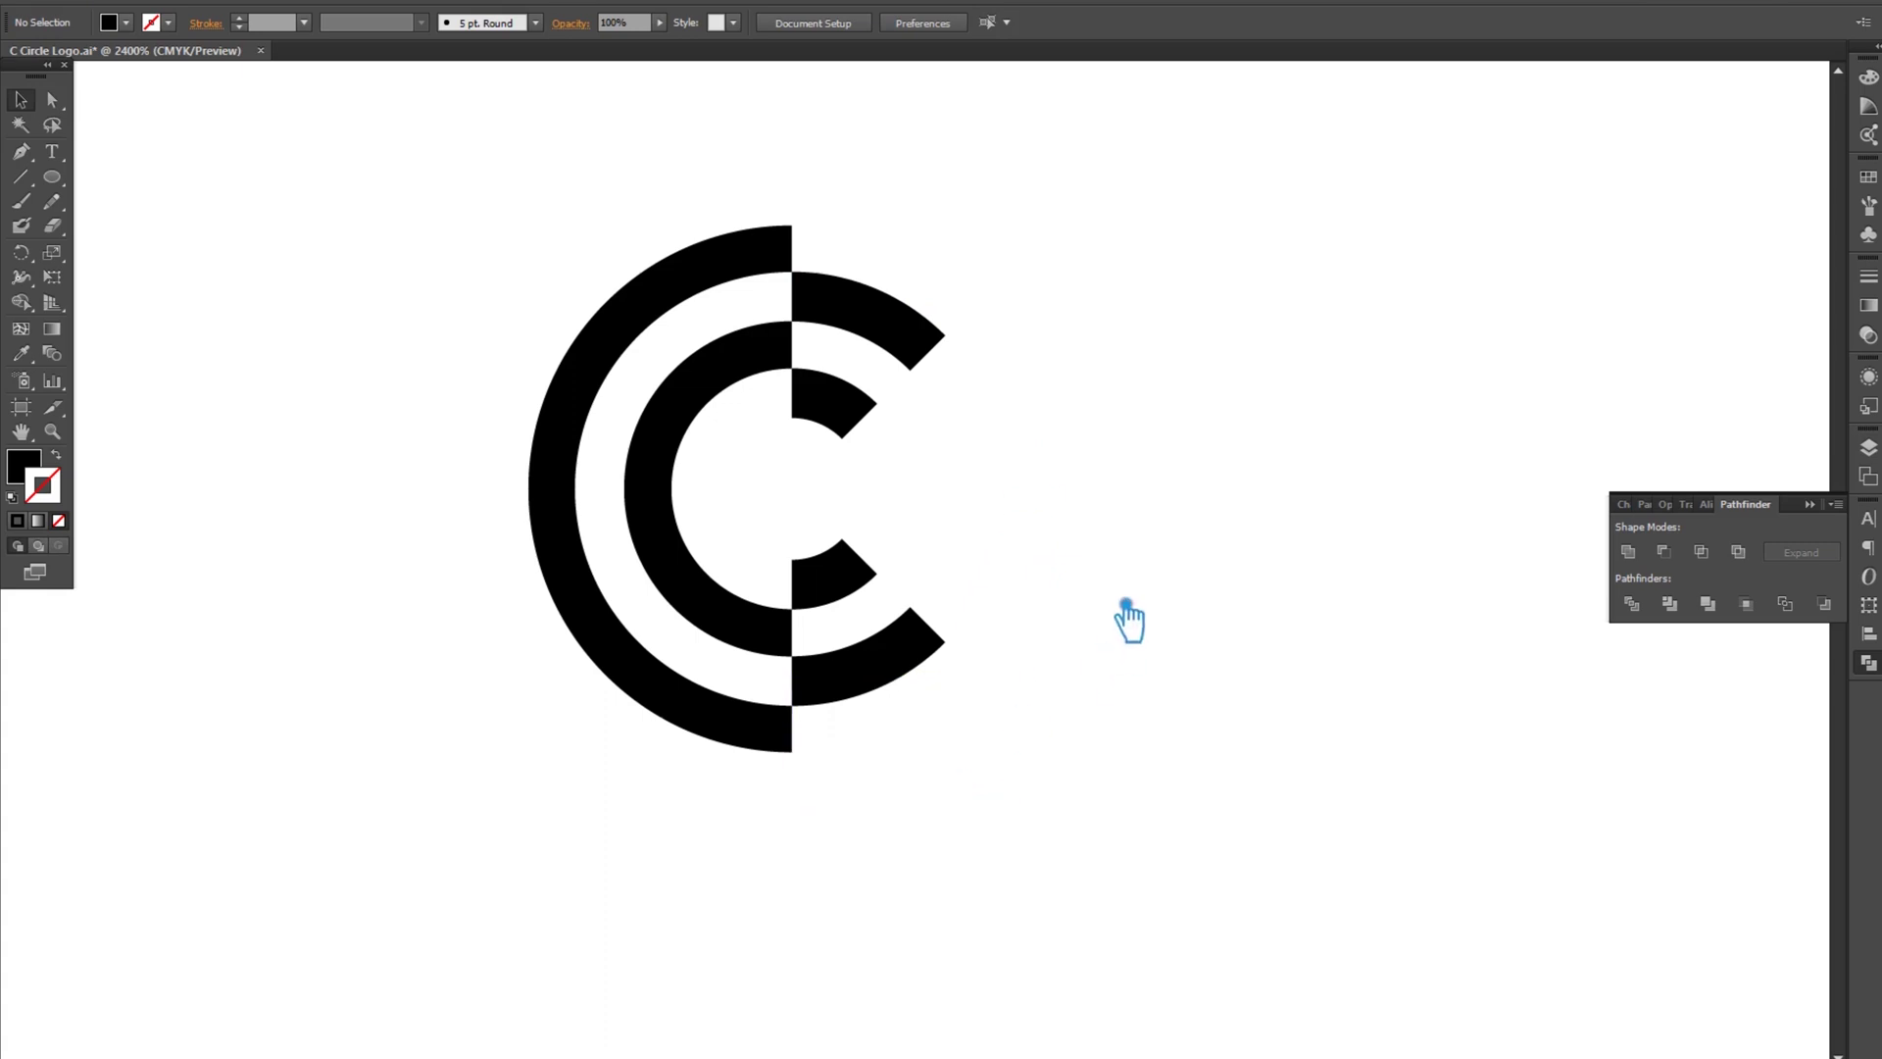
# - Delete the leftover unfilled pieces between the rings and in the C opening, leaving only the black arcs
pyautogui.click(1836, 530)
pyautogui.moveTo(1079, 801); pyautogui.dragTo(517, 258)
pyautogui.click(1281, 621)
pyautogui.moveTo(1254, 601); pyautogui.dragTo(895, 448)
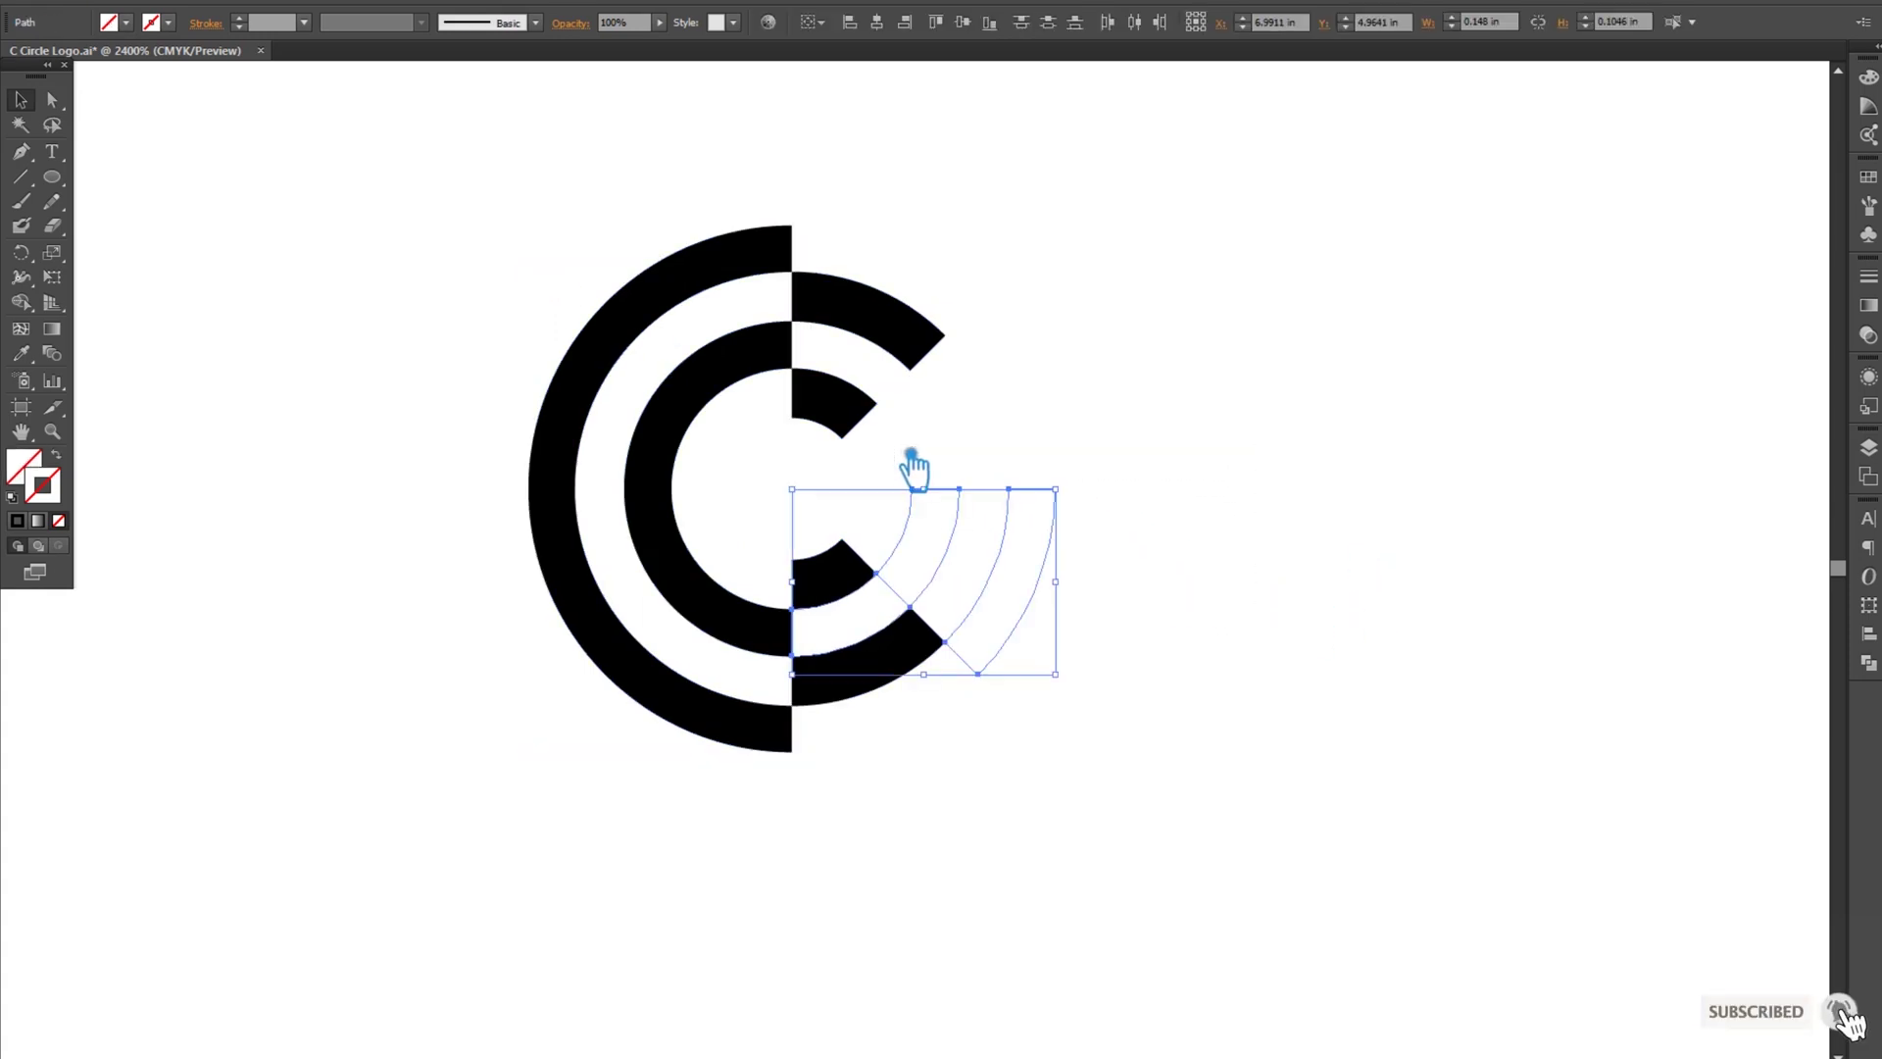
pyautogui.click(1241, 592)
pyautogui.moveTo(1251, 870); pyautogui.dragTo(328, 134)
pyautogui.click(1131, 410)
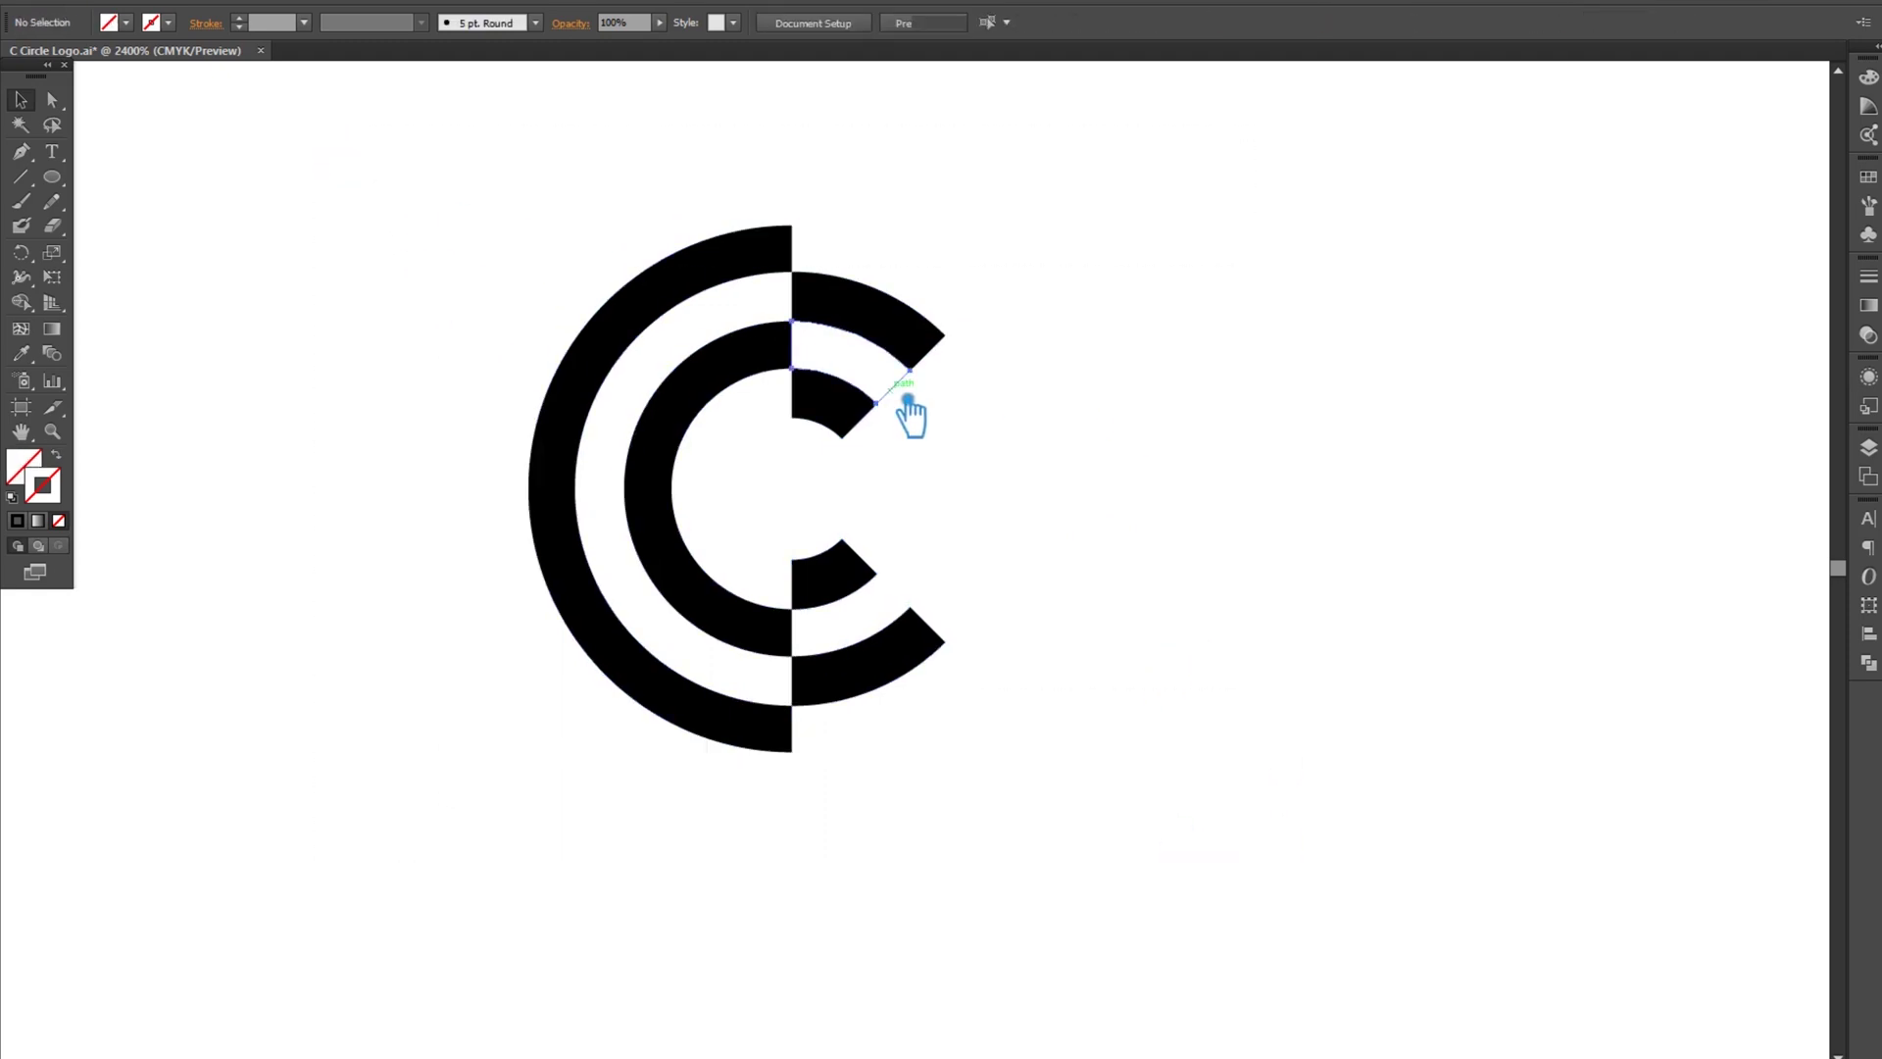
# - Group the black arcs, move the C logo to the left on the artboard and save the file
pyautogui.moveTo(1044, 784); pyautogui.dragTo(446, 215)
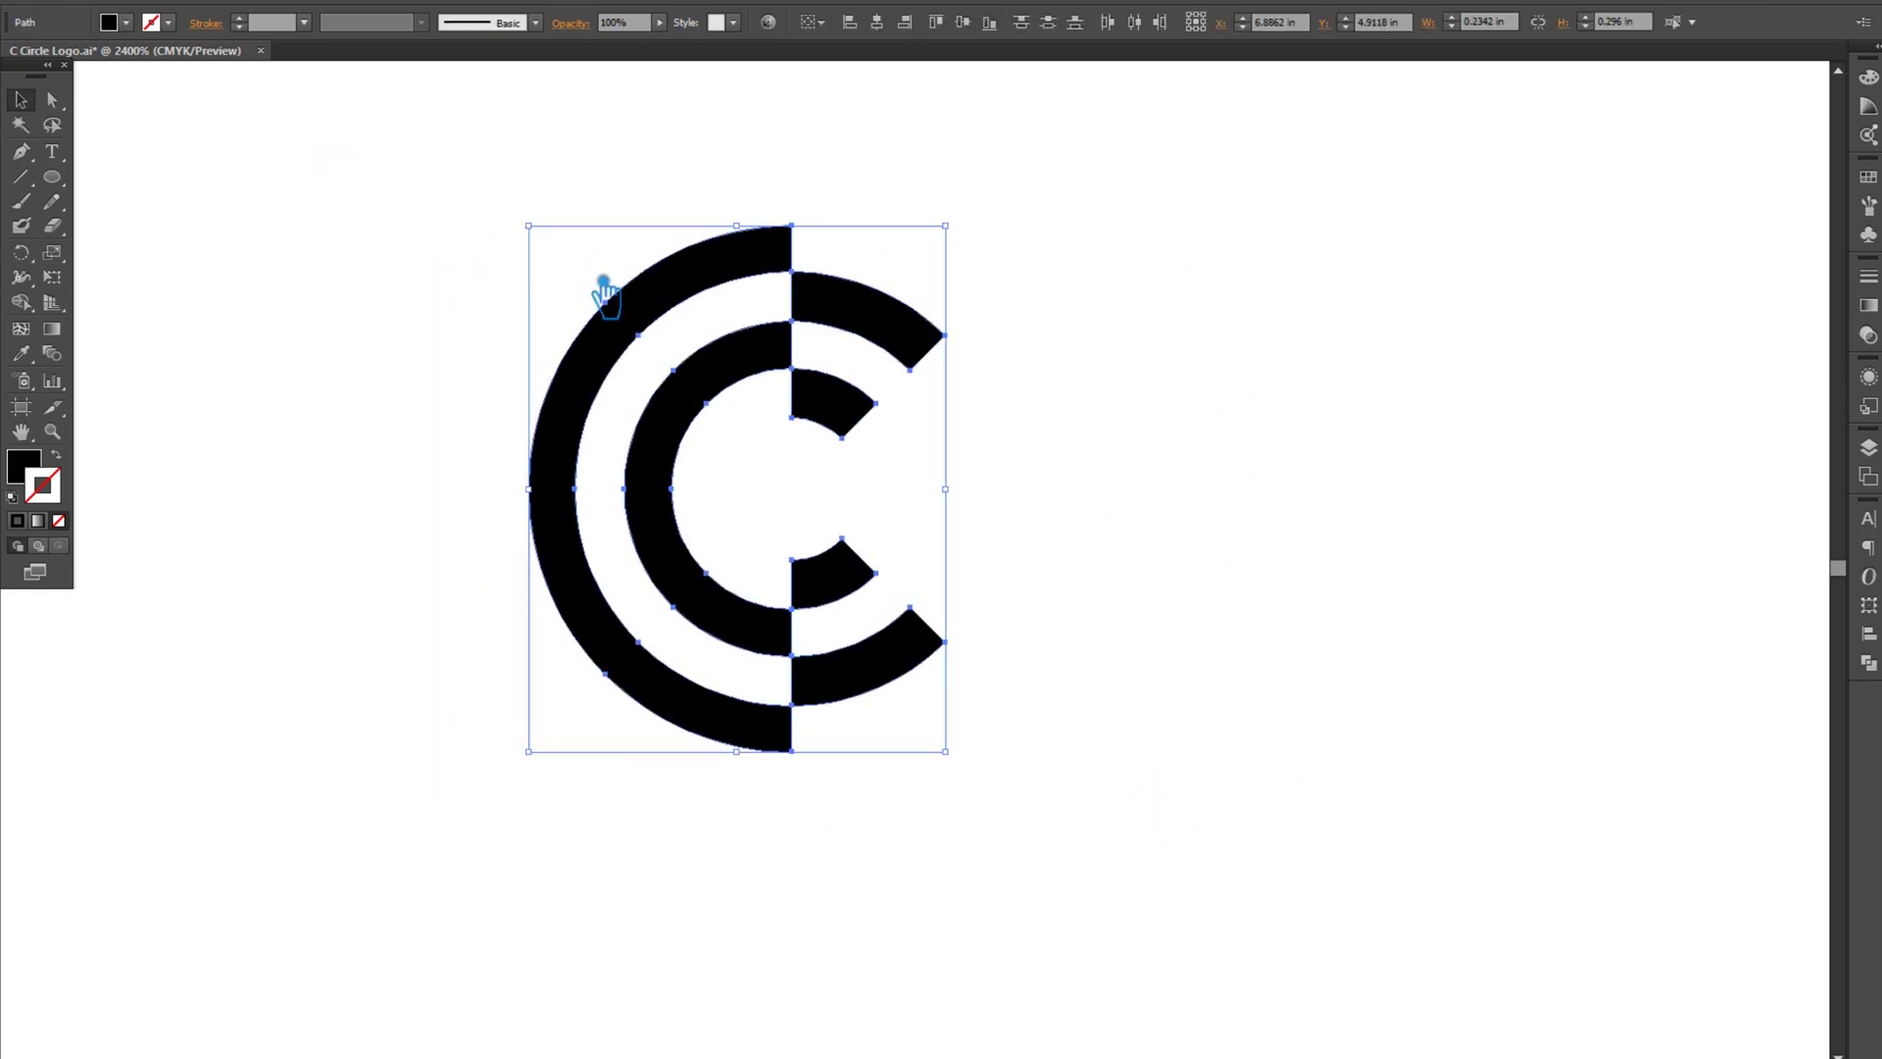
pyautogui.click(1071, 449)
pyautogui.moveTo(726, 361); pyautogui.dragTo(447, 358)
pyautogui.click(908, 369)
pyautogui.hotkey('ctrl', 's')
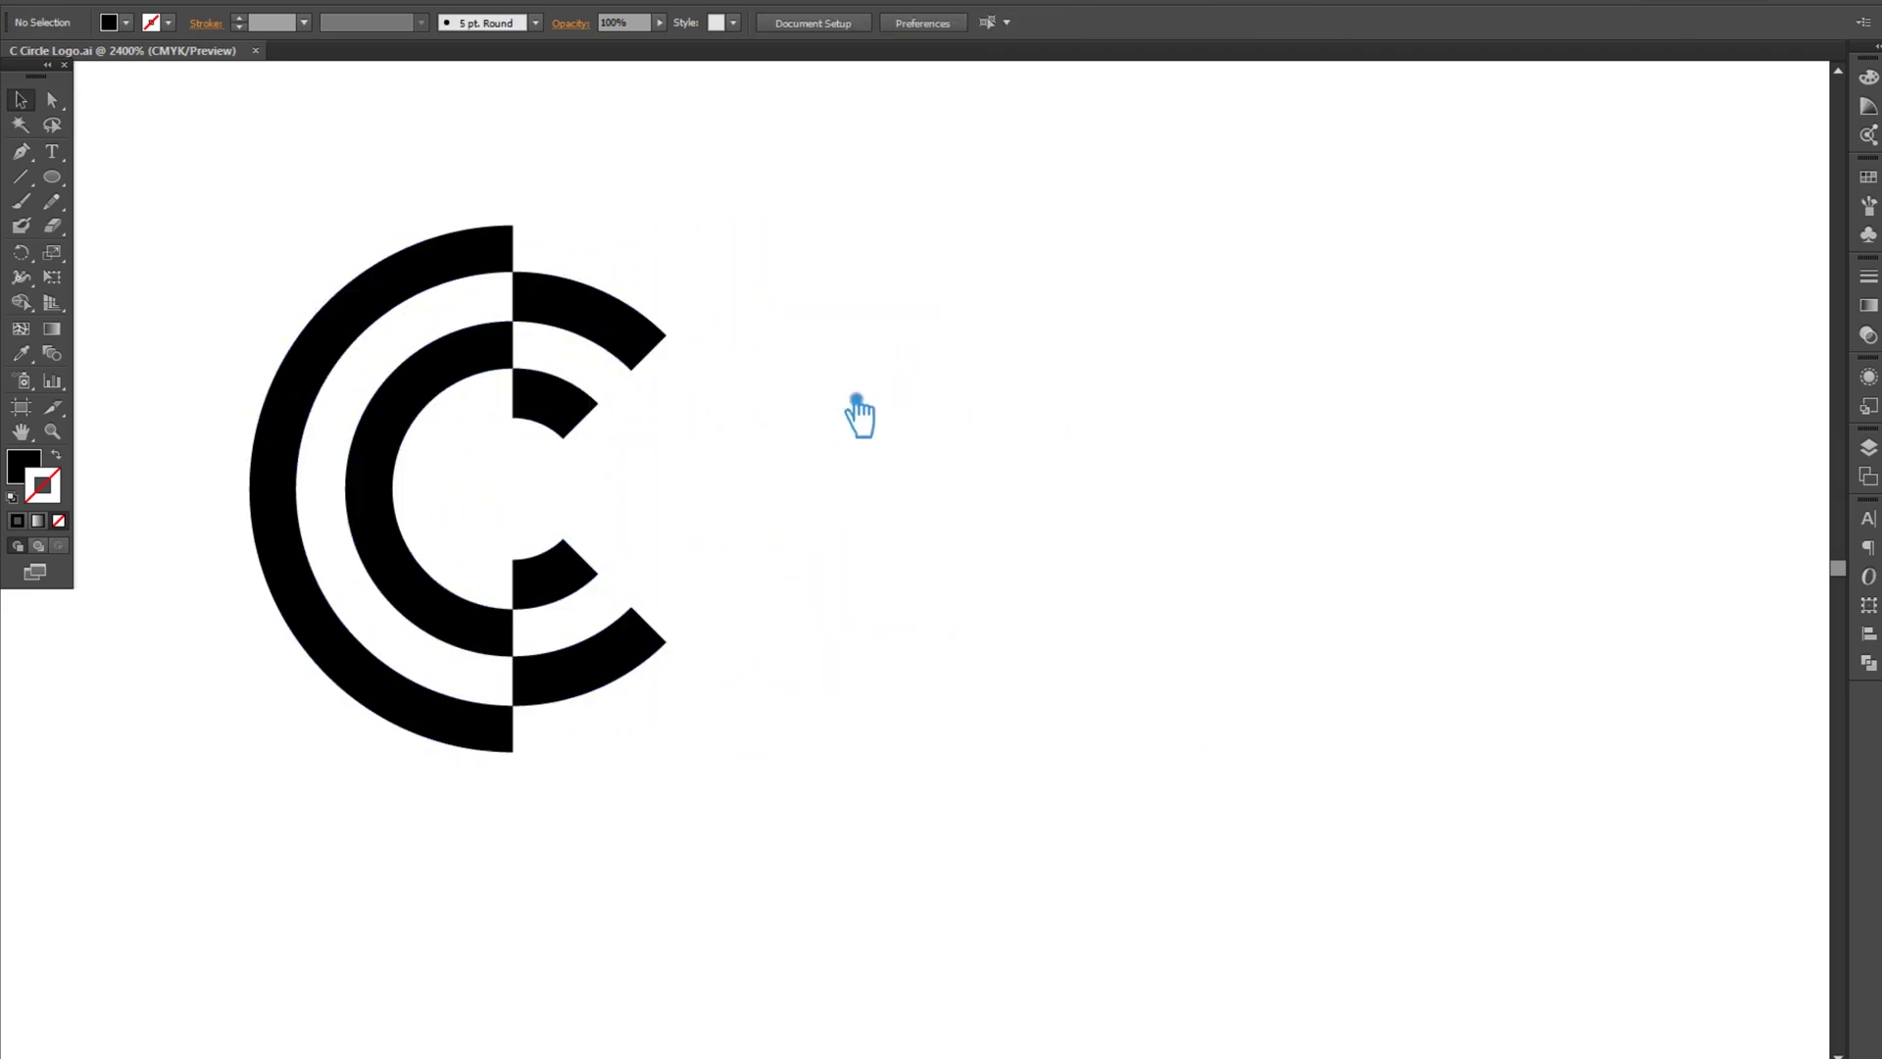
# - Duplicate the grouped C logo horizontally, placing the copy to the right of the original
pyautogui.click(643, 327)
pyautogui.press('a')
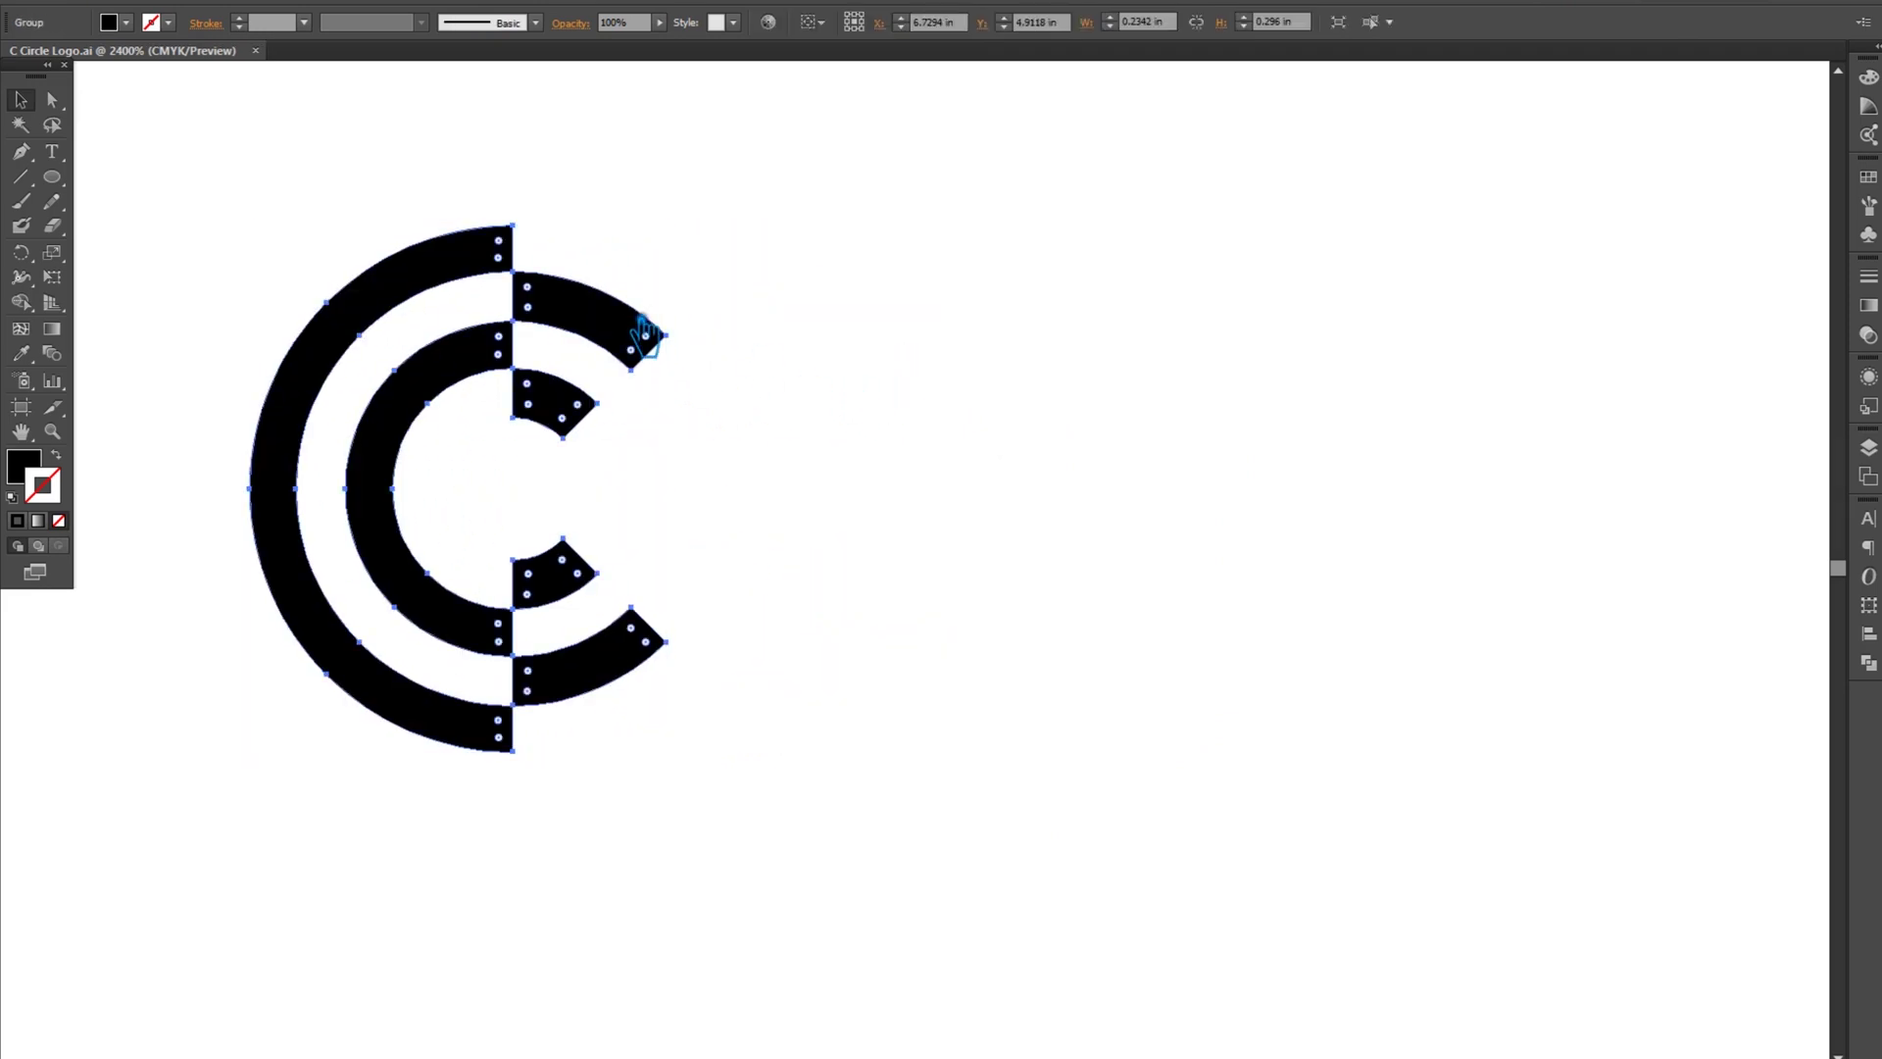
pyautogui.press('v')
pyautogui.click(891, 365)
pyautogui.moveTo(607, 348); pyautogui.dragTo(1104, 355)
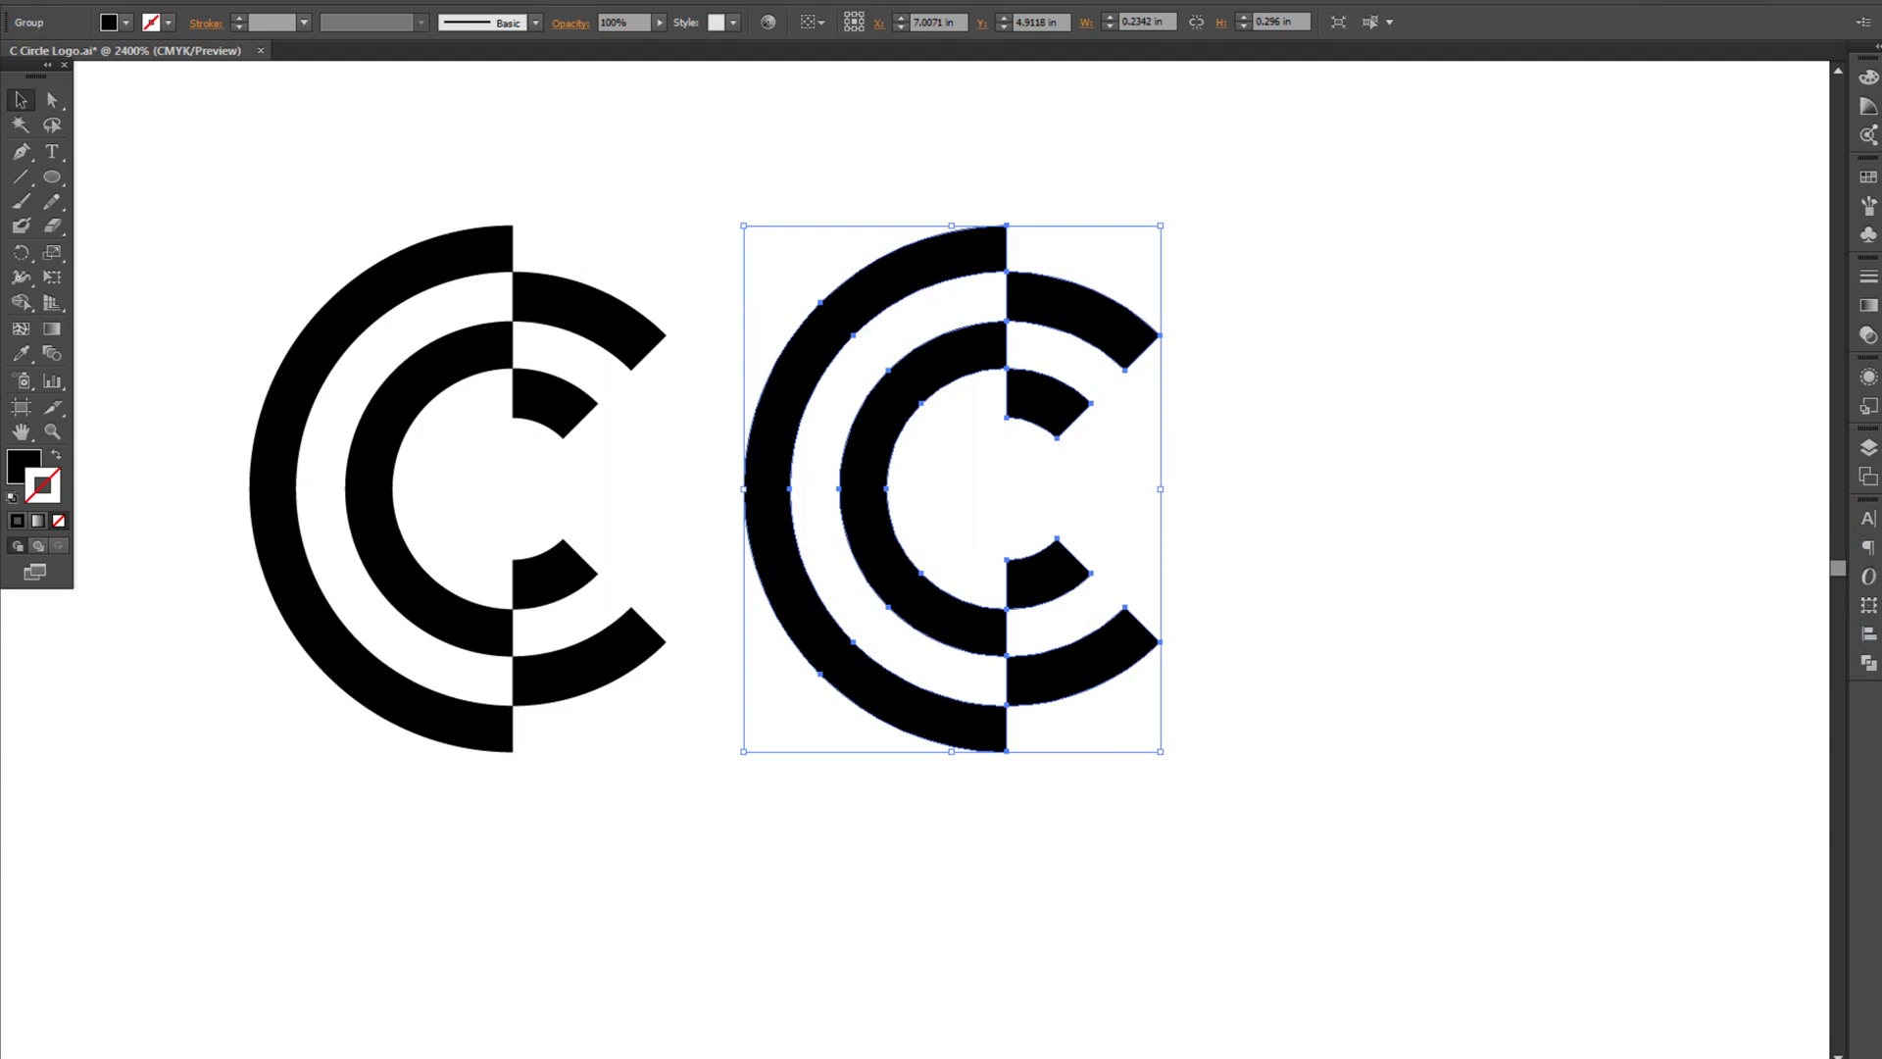
# - Fill the copied logo with red d84a4a and switch its colour model away from Grayscale
pyautogui.doubleClick(37, 477)
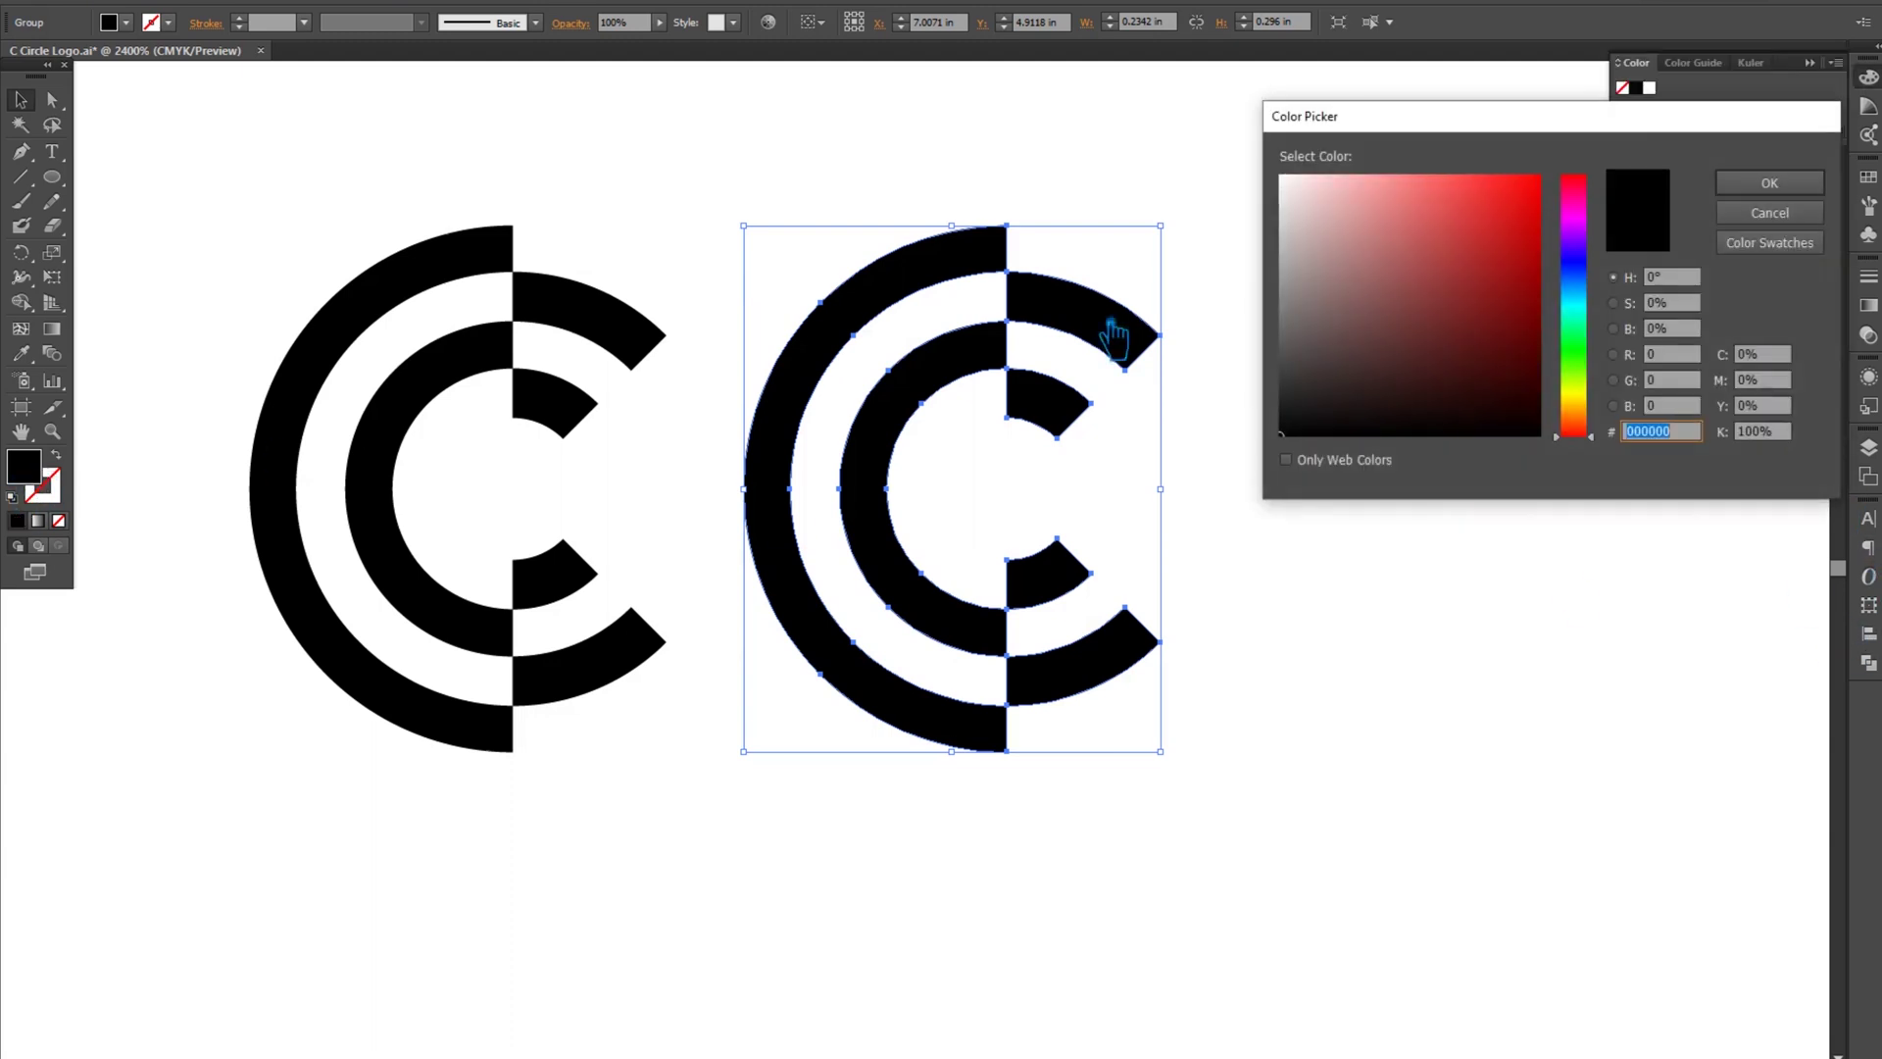
pyautogui.moveTo(1510, 300); pyautogui.dragTo(1453, 210)
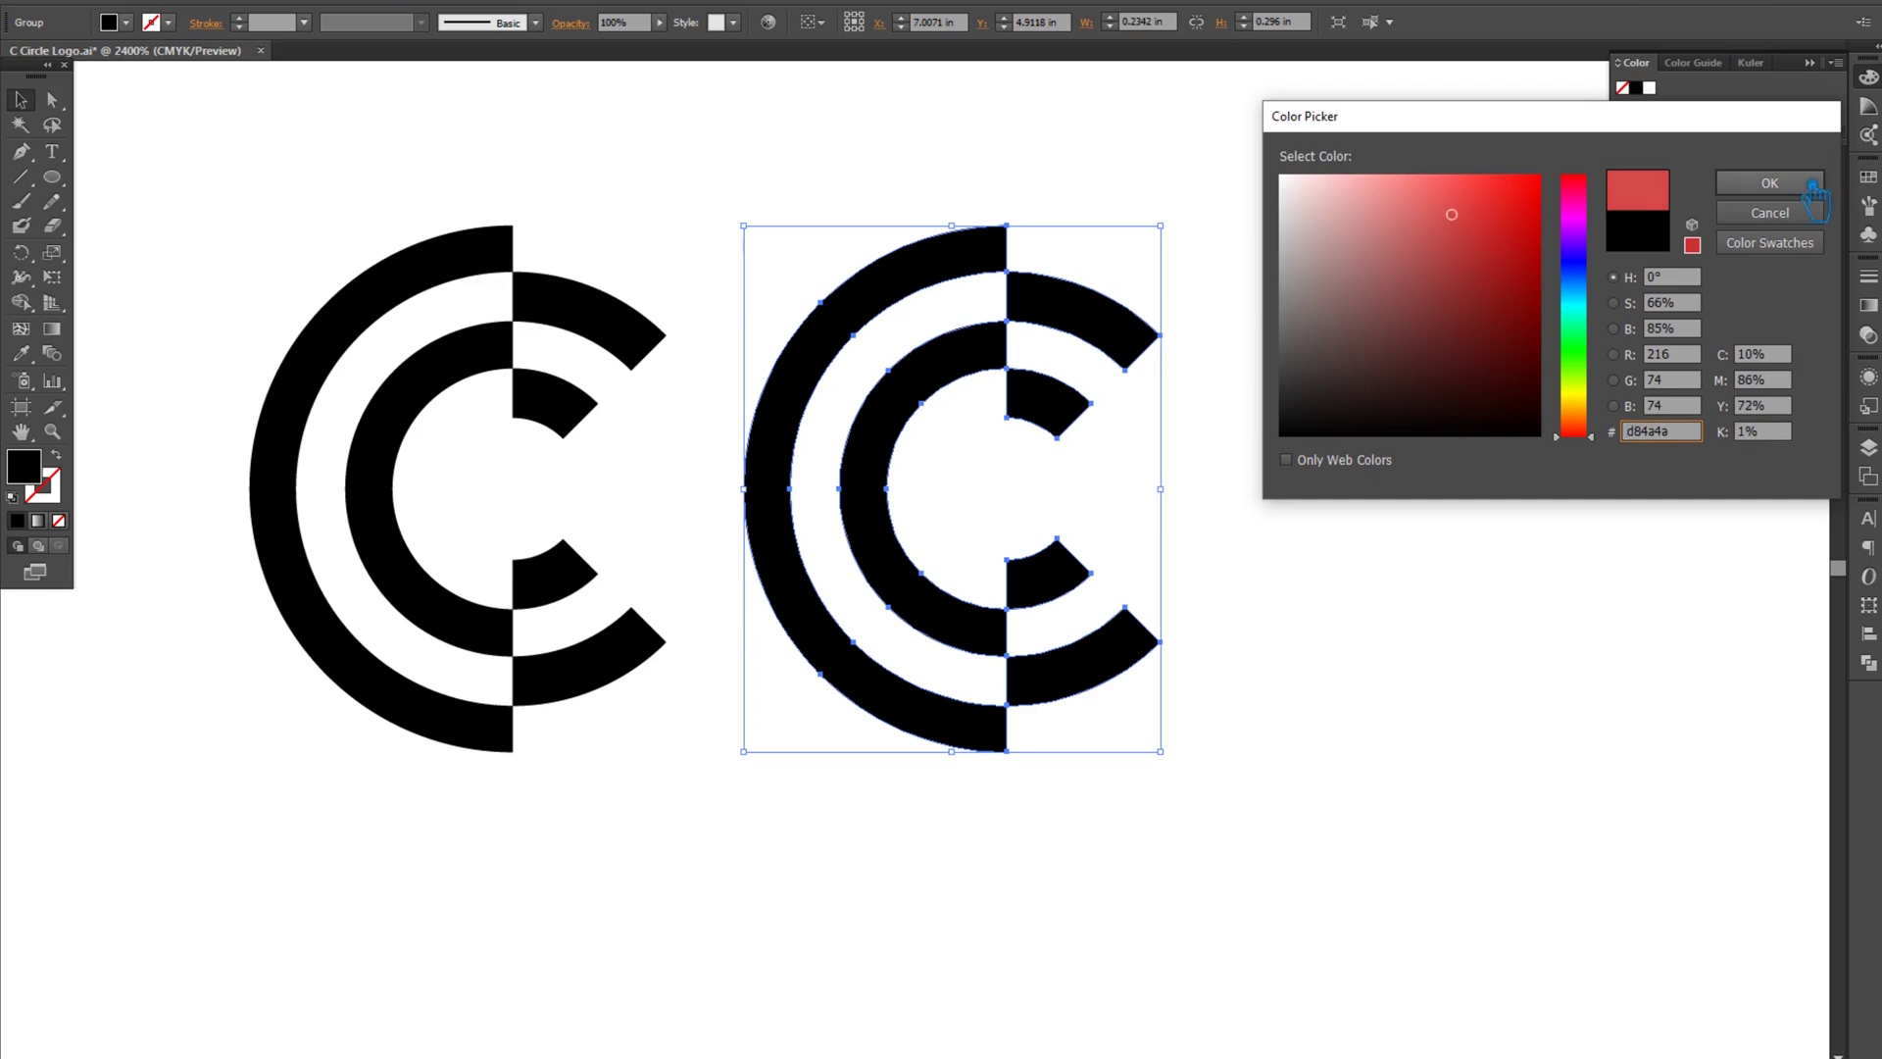
pyautogui.click(1769, 182)
pyautogui.click(1832, 62)
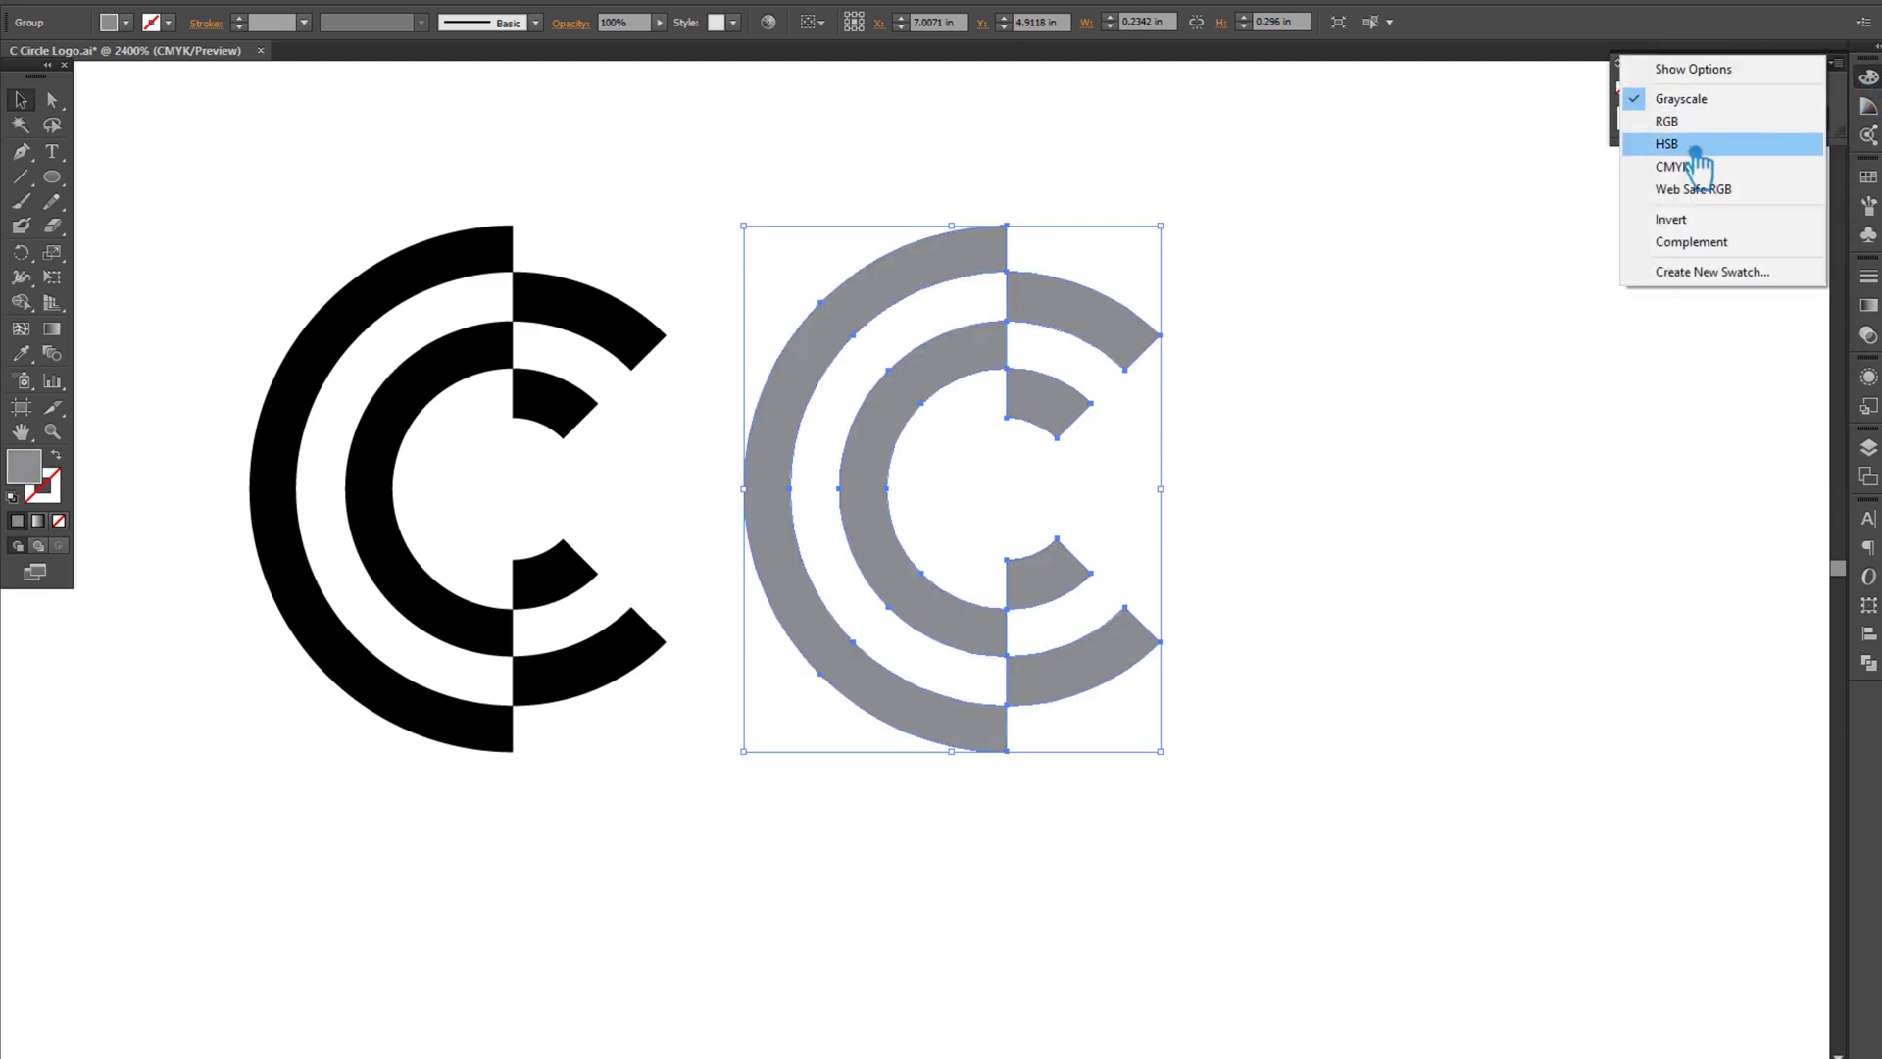
pyautogui.click(1700, 145)
# - Change the copied logo's fill to orange ef6945 and collapse the colour settings
pyautogui.doubleClick(44, 475)
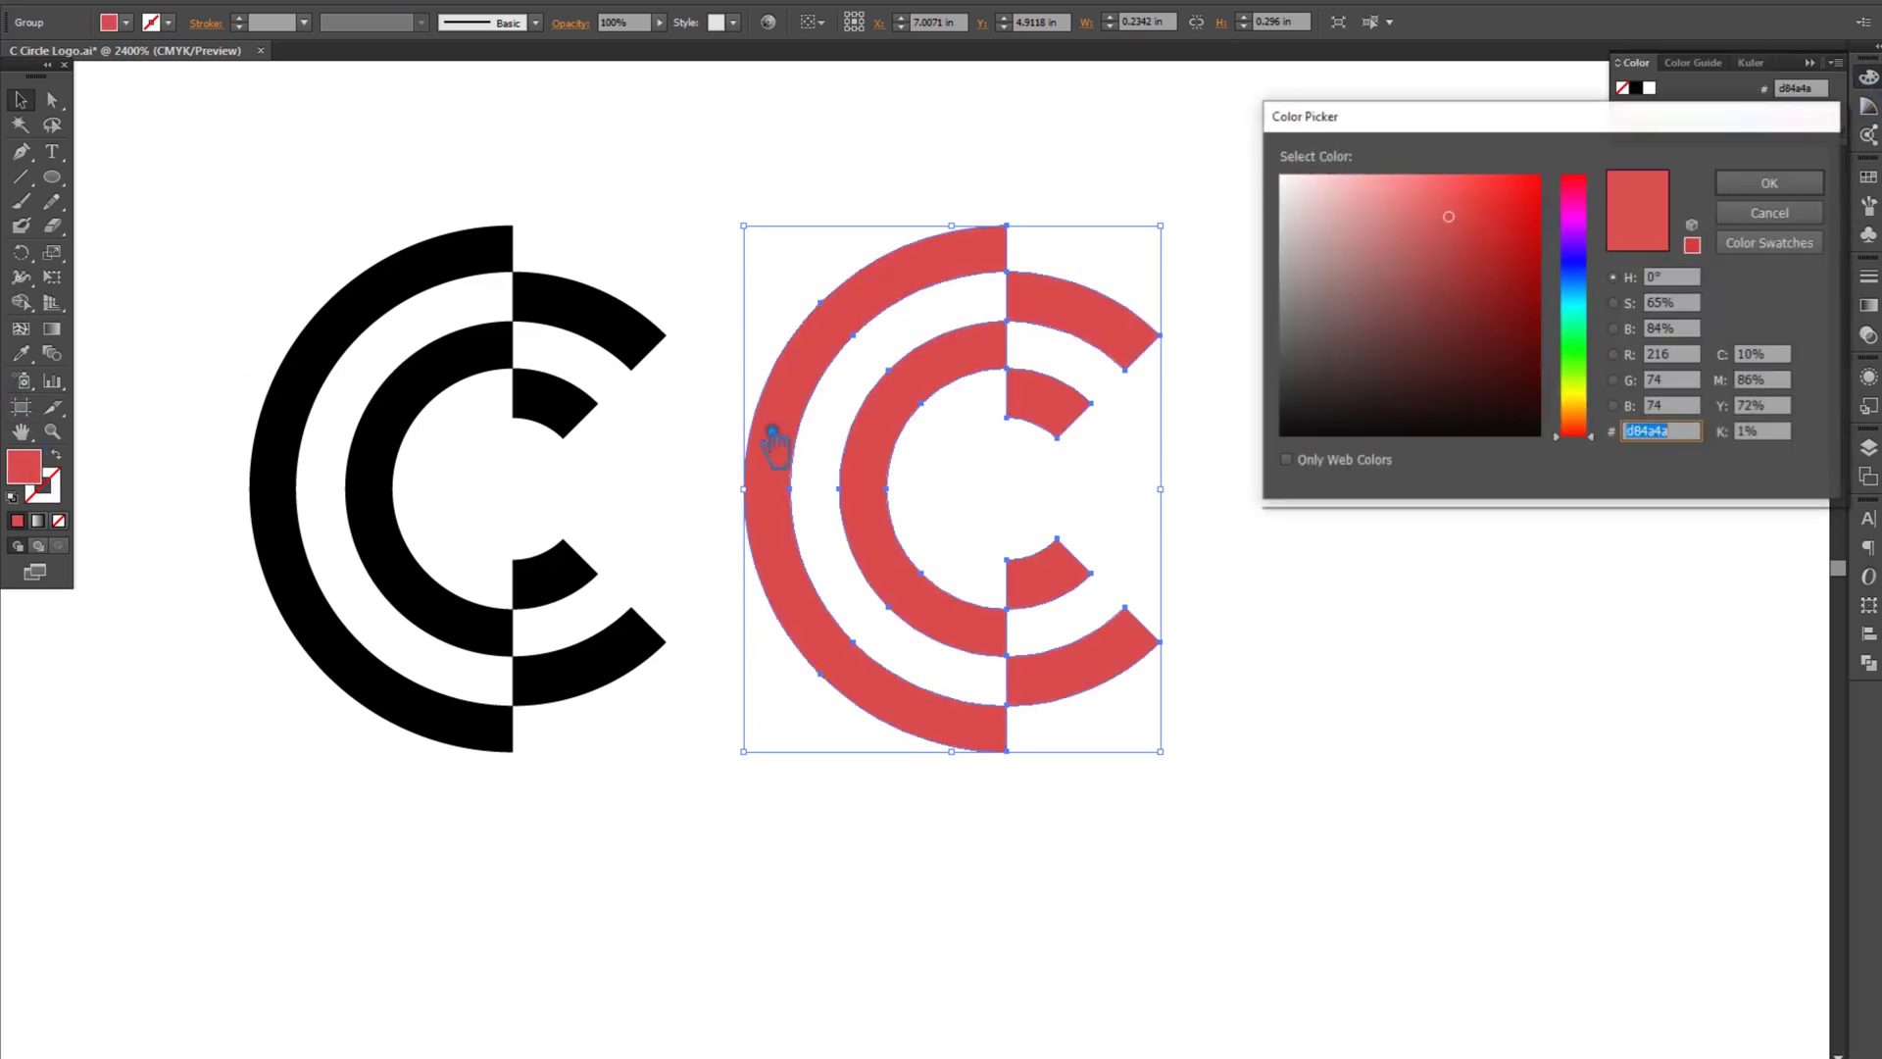
pyautogui.click(1585, 431)
pyautogui.moveTo(1595, 425); pyautogui.dragTo(1605, 434)
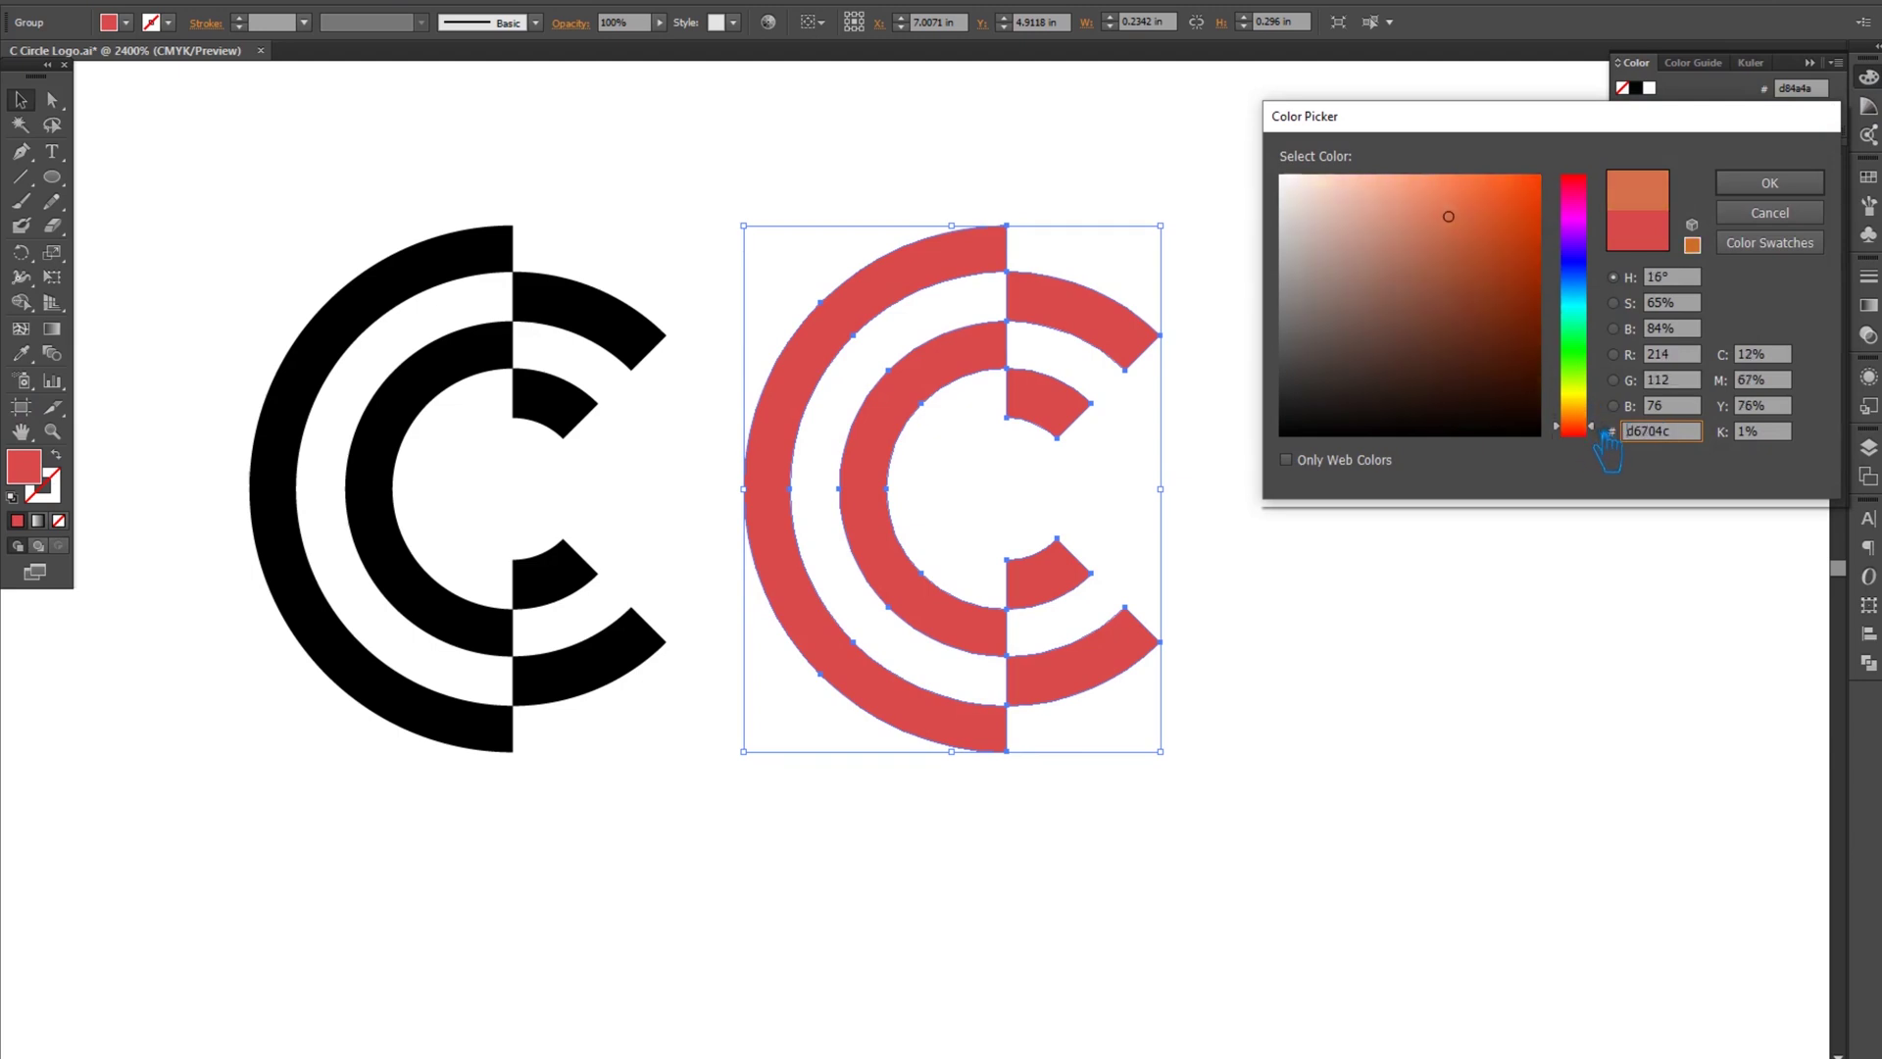
pyautogui.moveTo(1469, 226); pyautogui.dragTo(1465, 190)
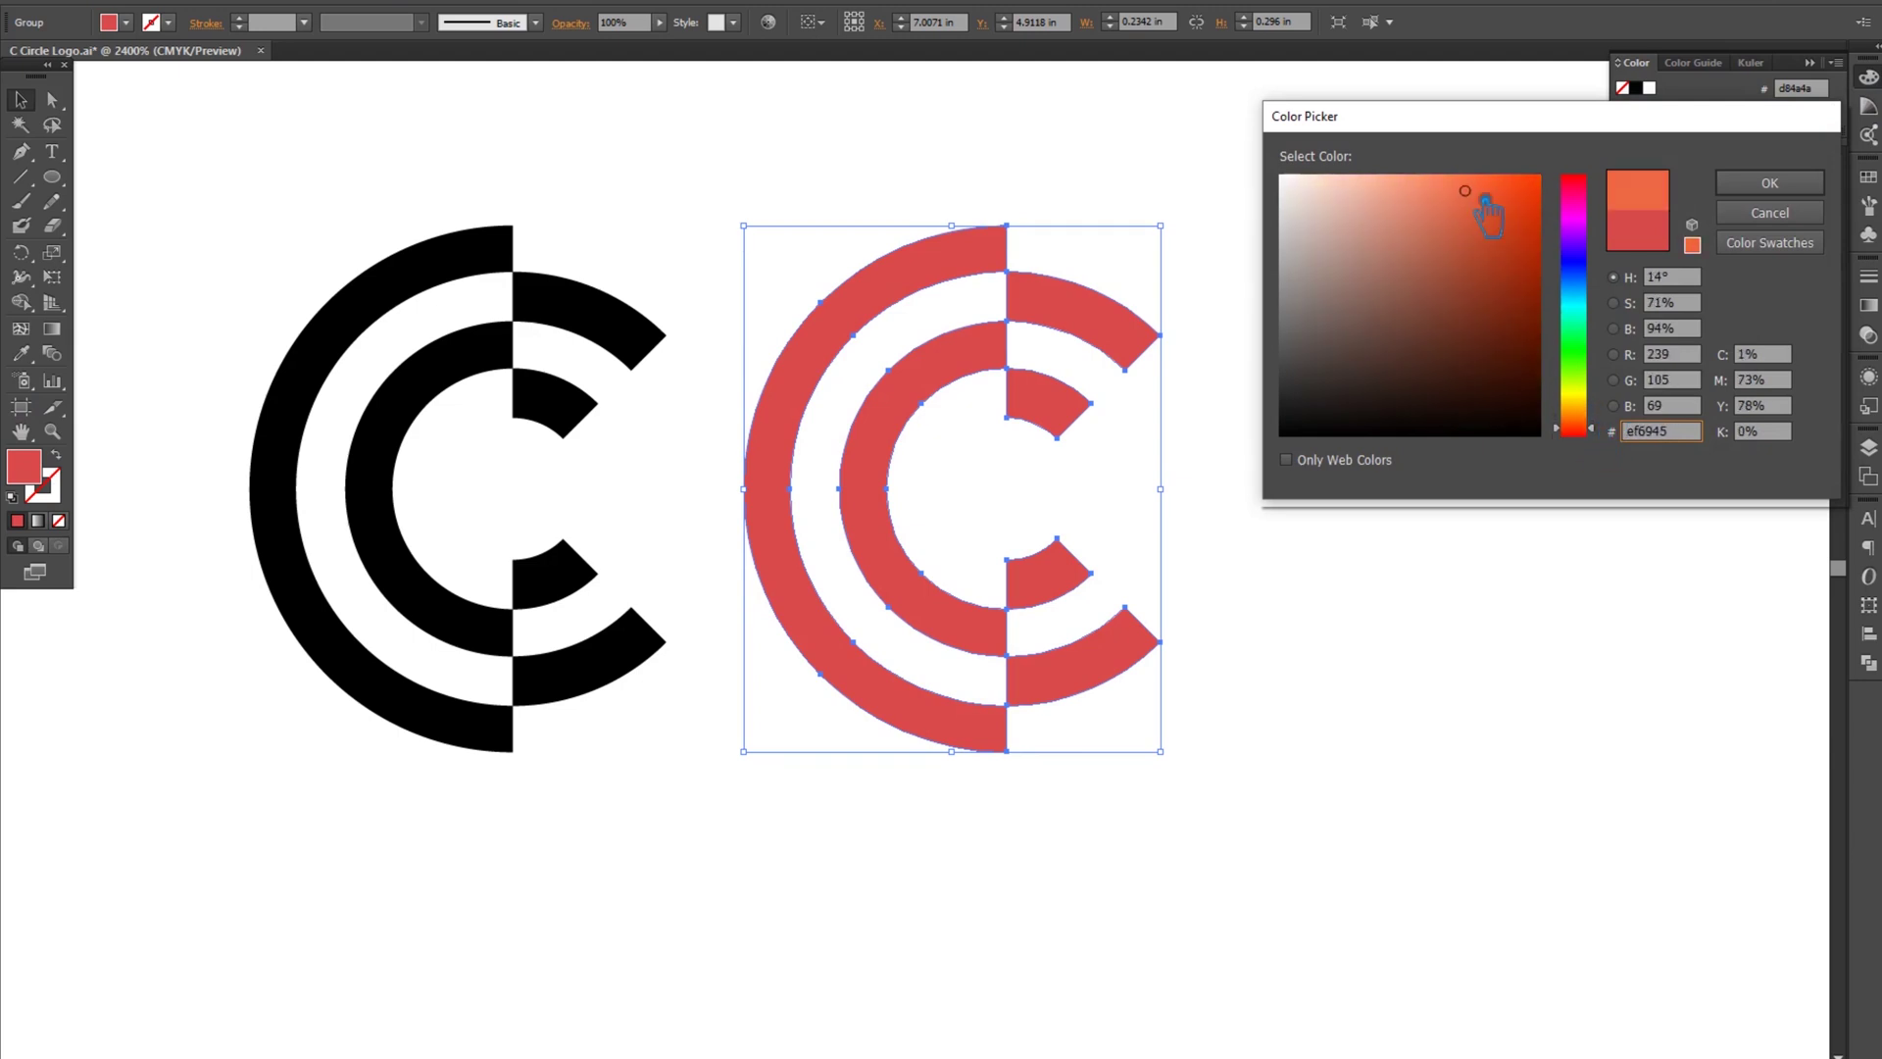
pyautogui.click(1769, 182)
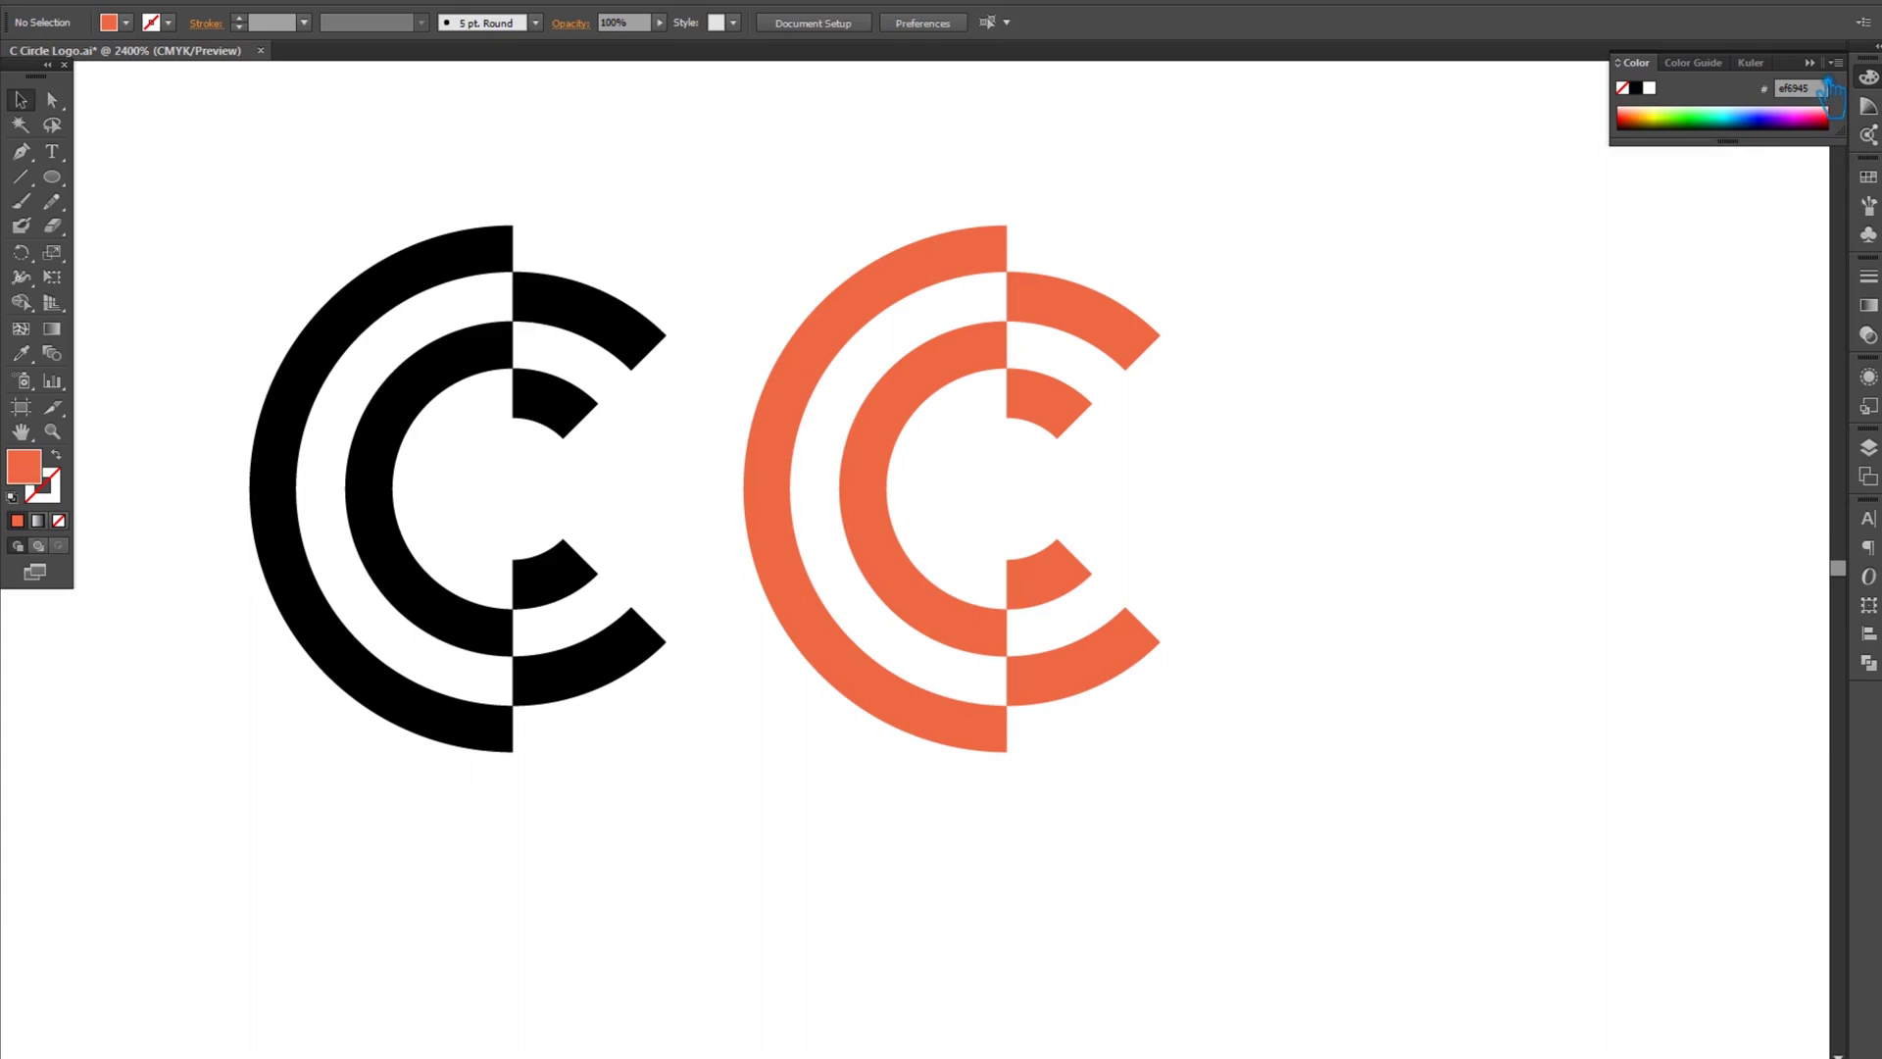
pyautogui.click(1810, 62)
# - Recolour the black logo with the orange sampled from the copy
pyautogui.moveTo(1323, 514); pyautogui.dragTo(1392, 549)
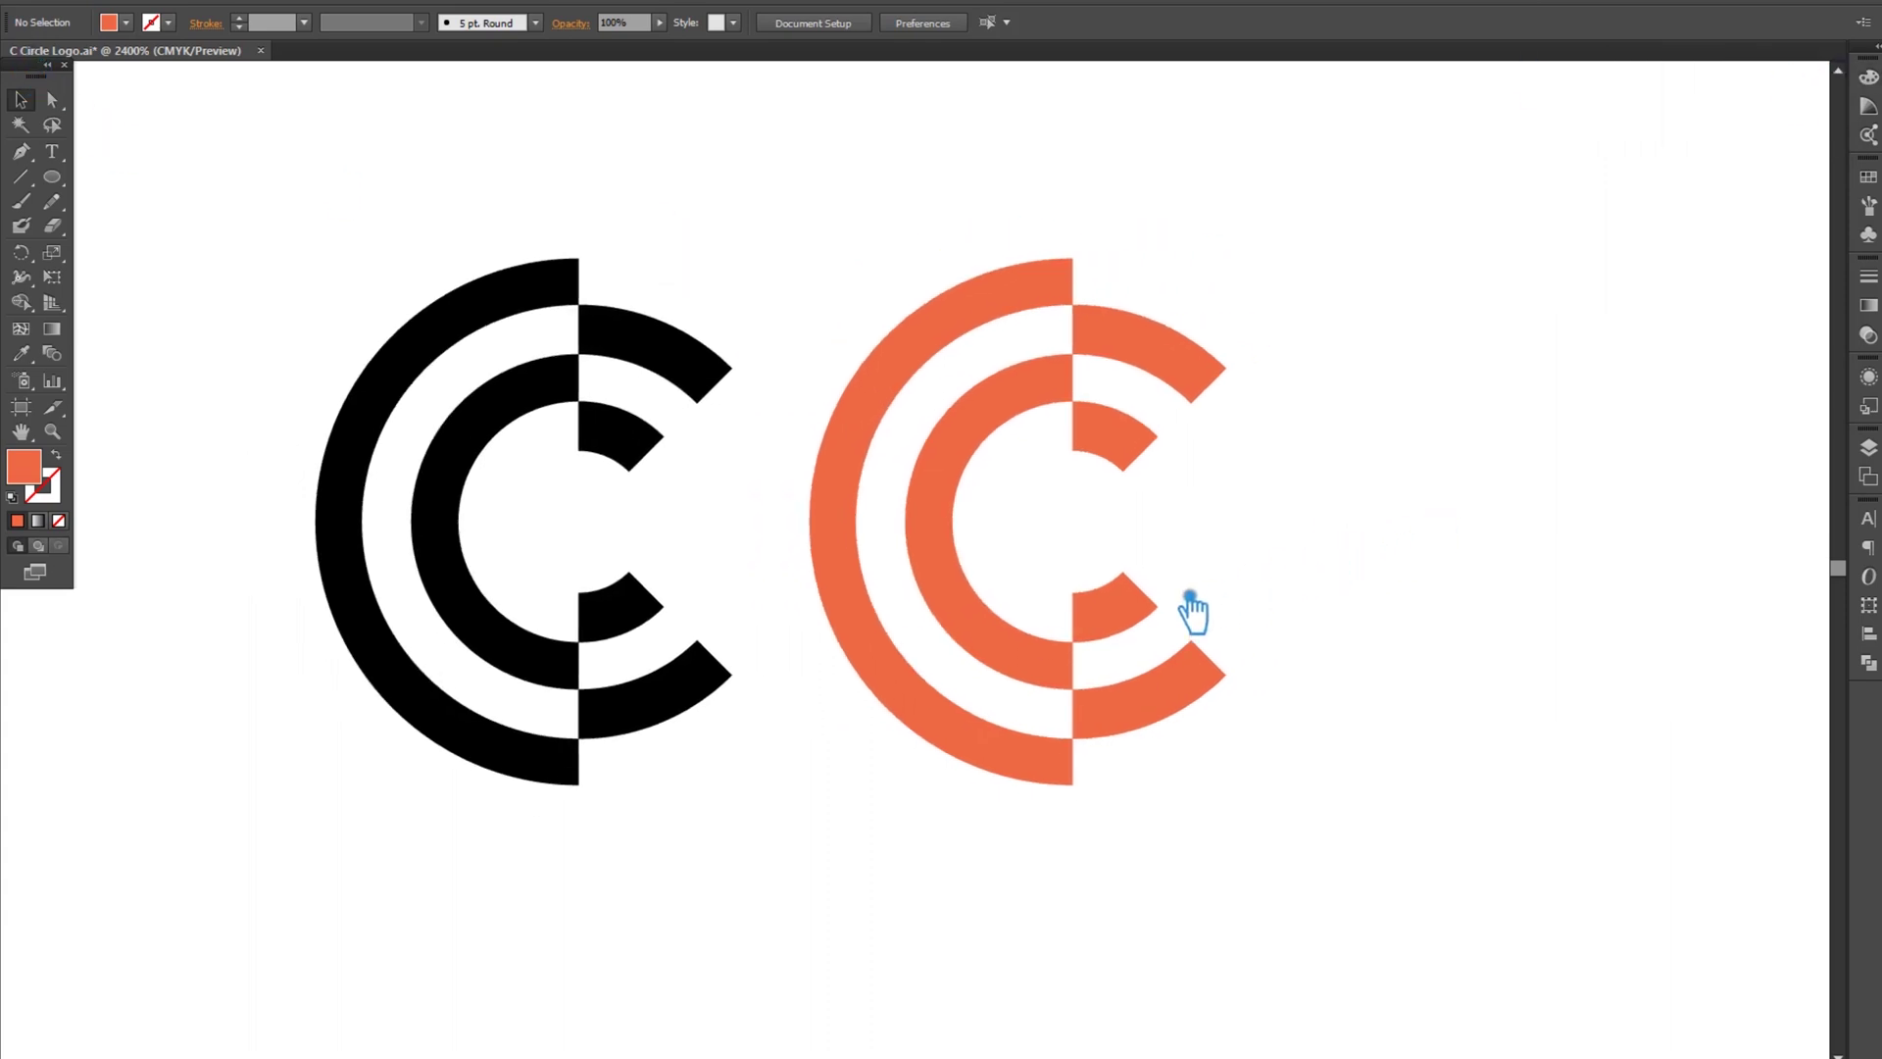
pyautogui.click(327, 535)
pyautogui.click(21, 354)
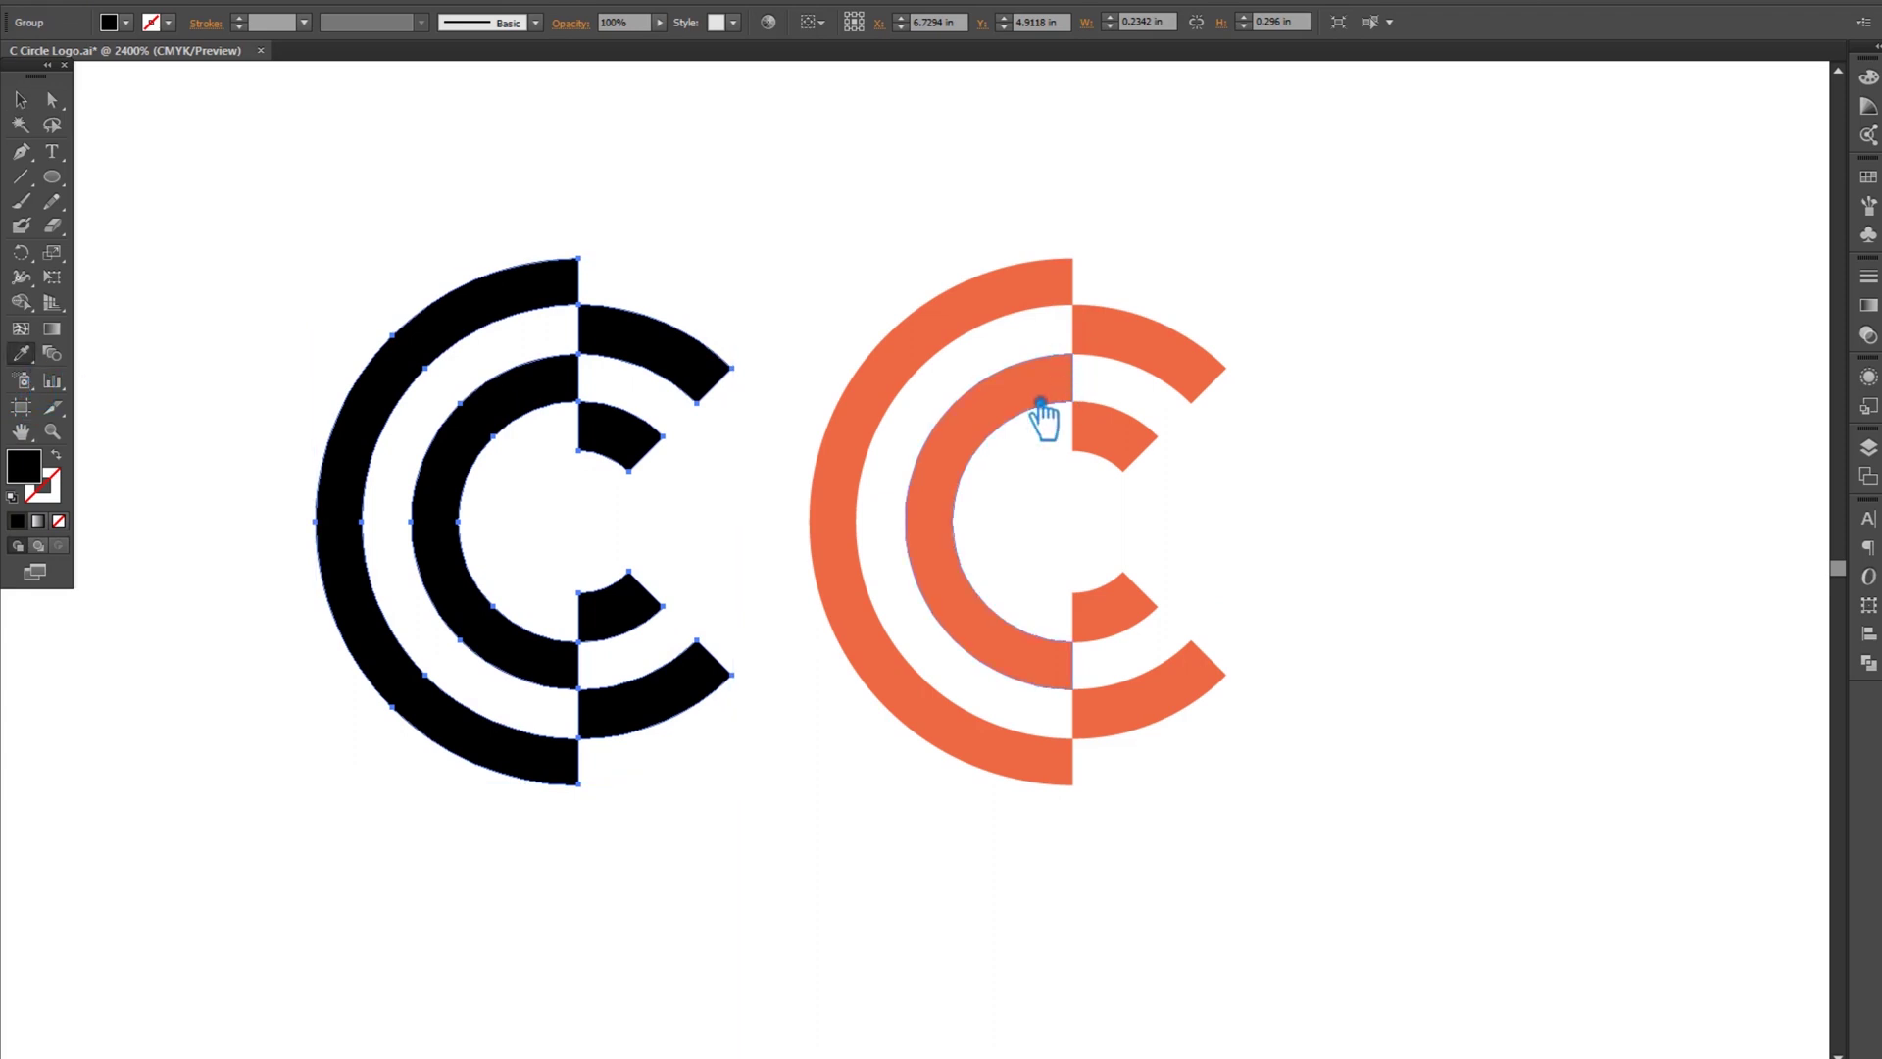
pyautogui.click(1042, 412)
pyautogui.click(21, 99)
pyautogui.click(1330, 340)
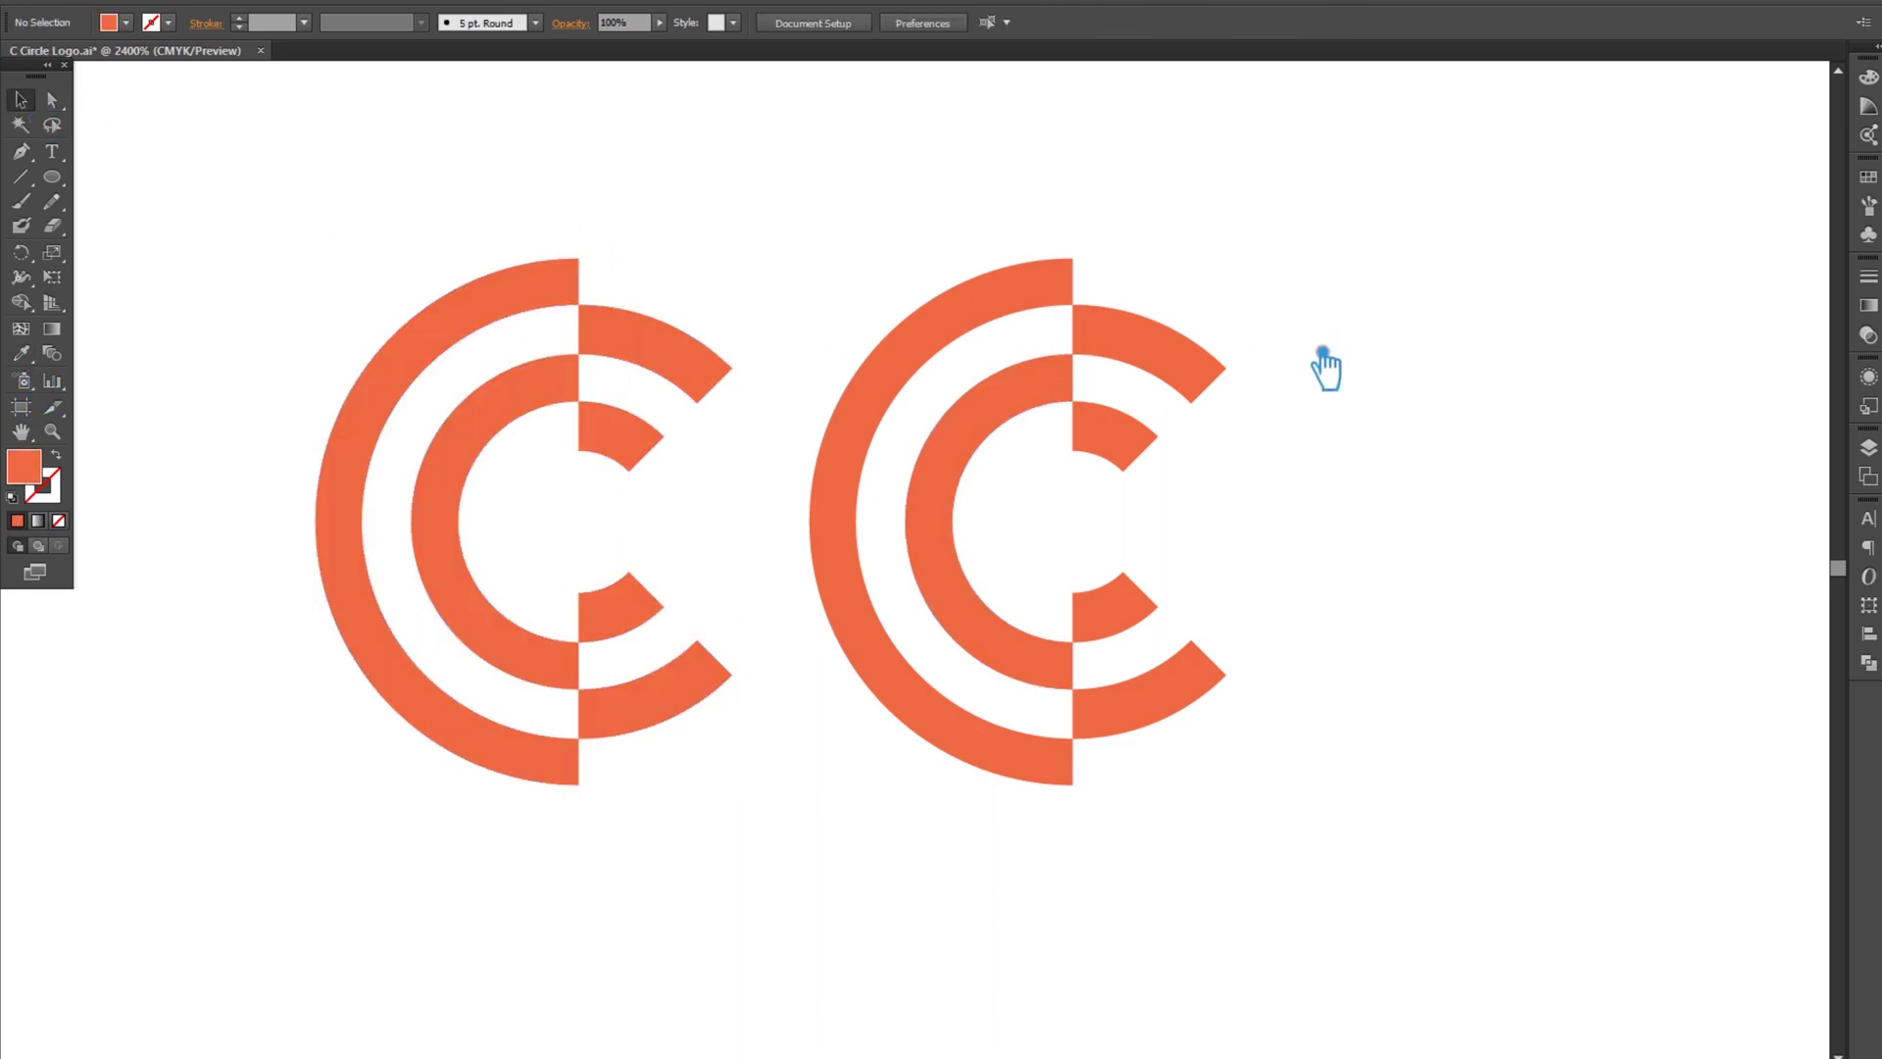
# - Duplicate the right-hand orange logo horizontally to make a third logo in the row
pyautogui.scroll(-1, 1323, 349)
pyautogui.moveTo(1428, 486); pyautogui.dragTo(1207, 510)
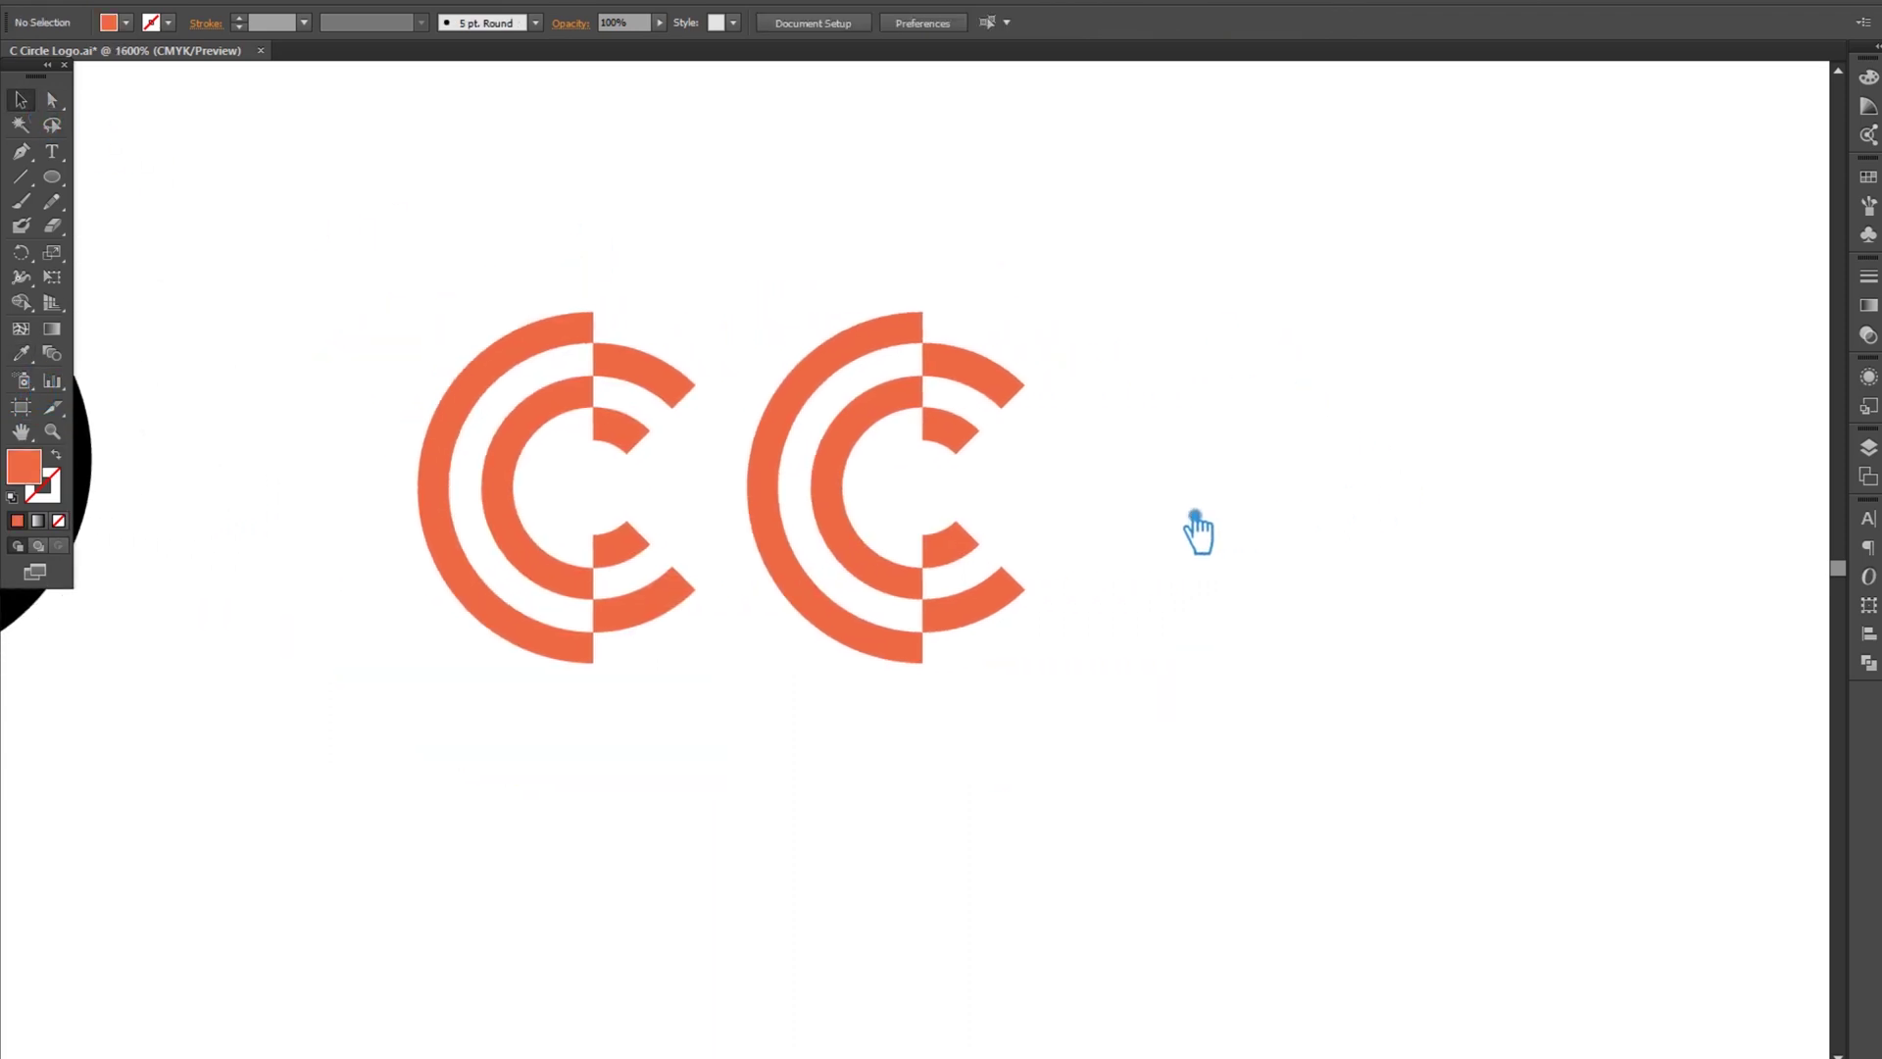
pyautogui.click(962, 439)
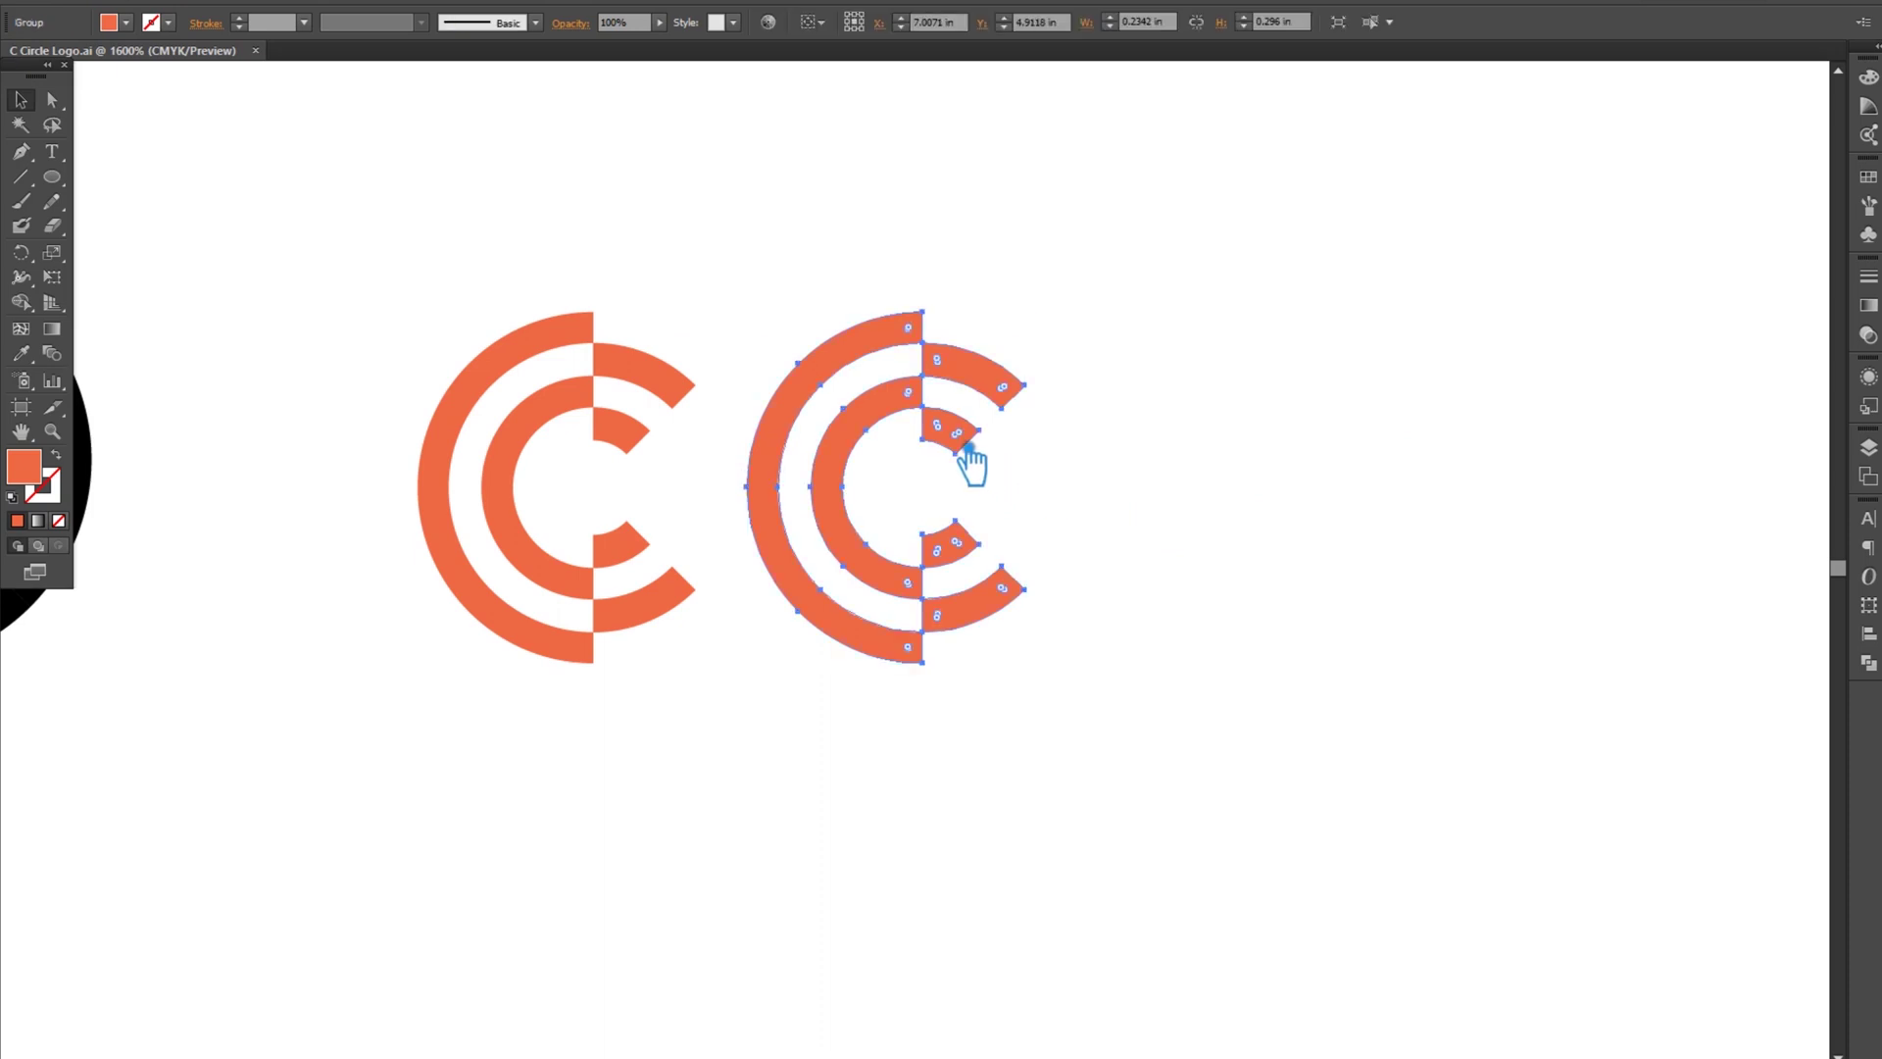
pyautogui.moveTo(970, 450); pyautogui.dragTo(1280, 463)
pyautogui.click(1378, 470)
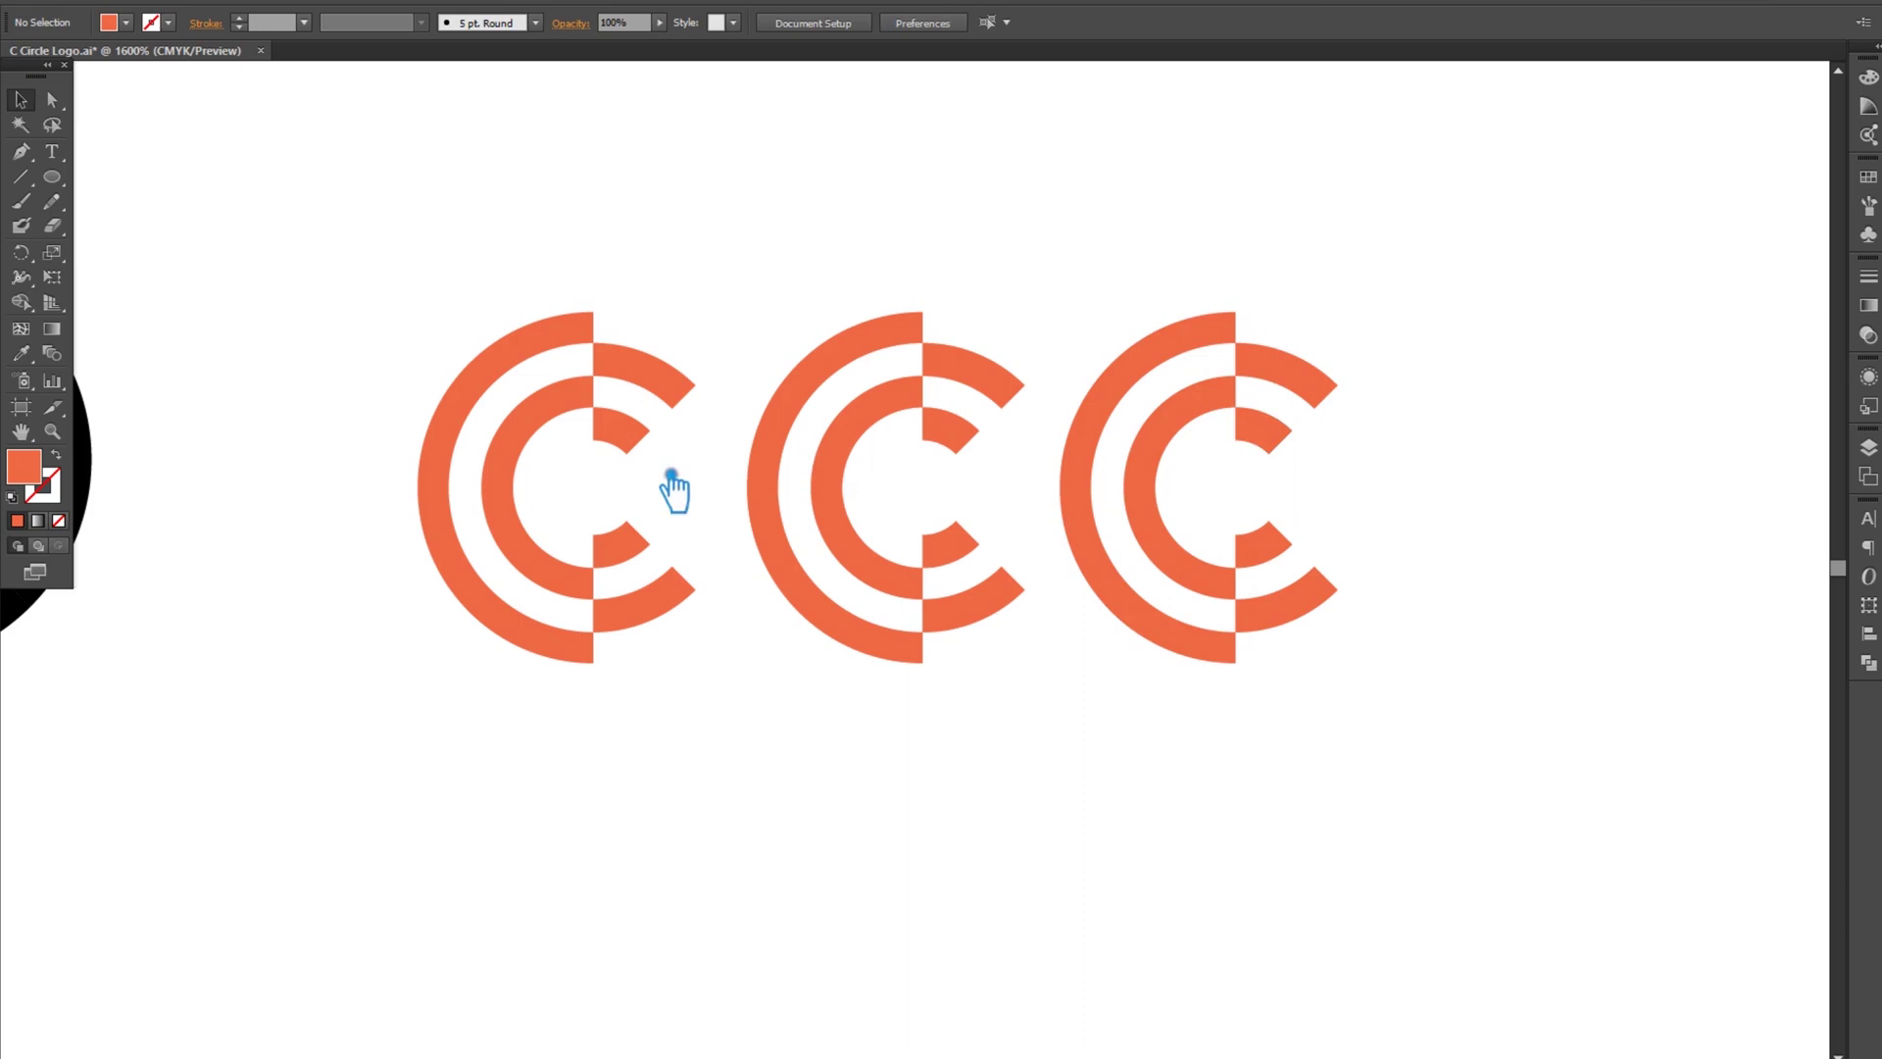
# - Change the middle logo's fill to a yellowish green
pyautogui.click(761, 487)
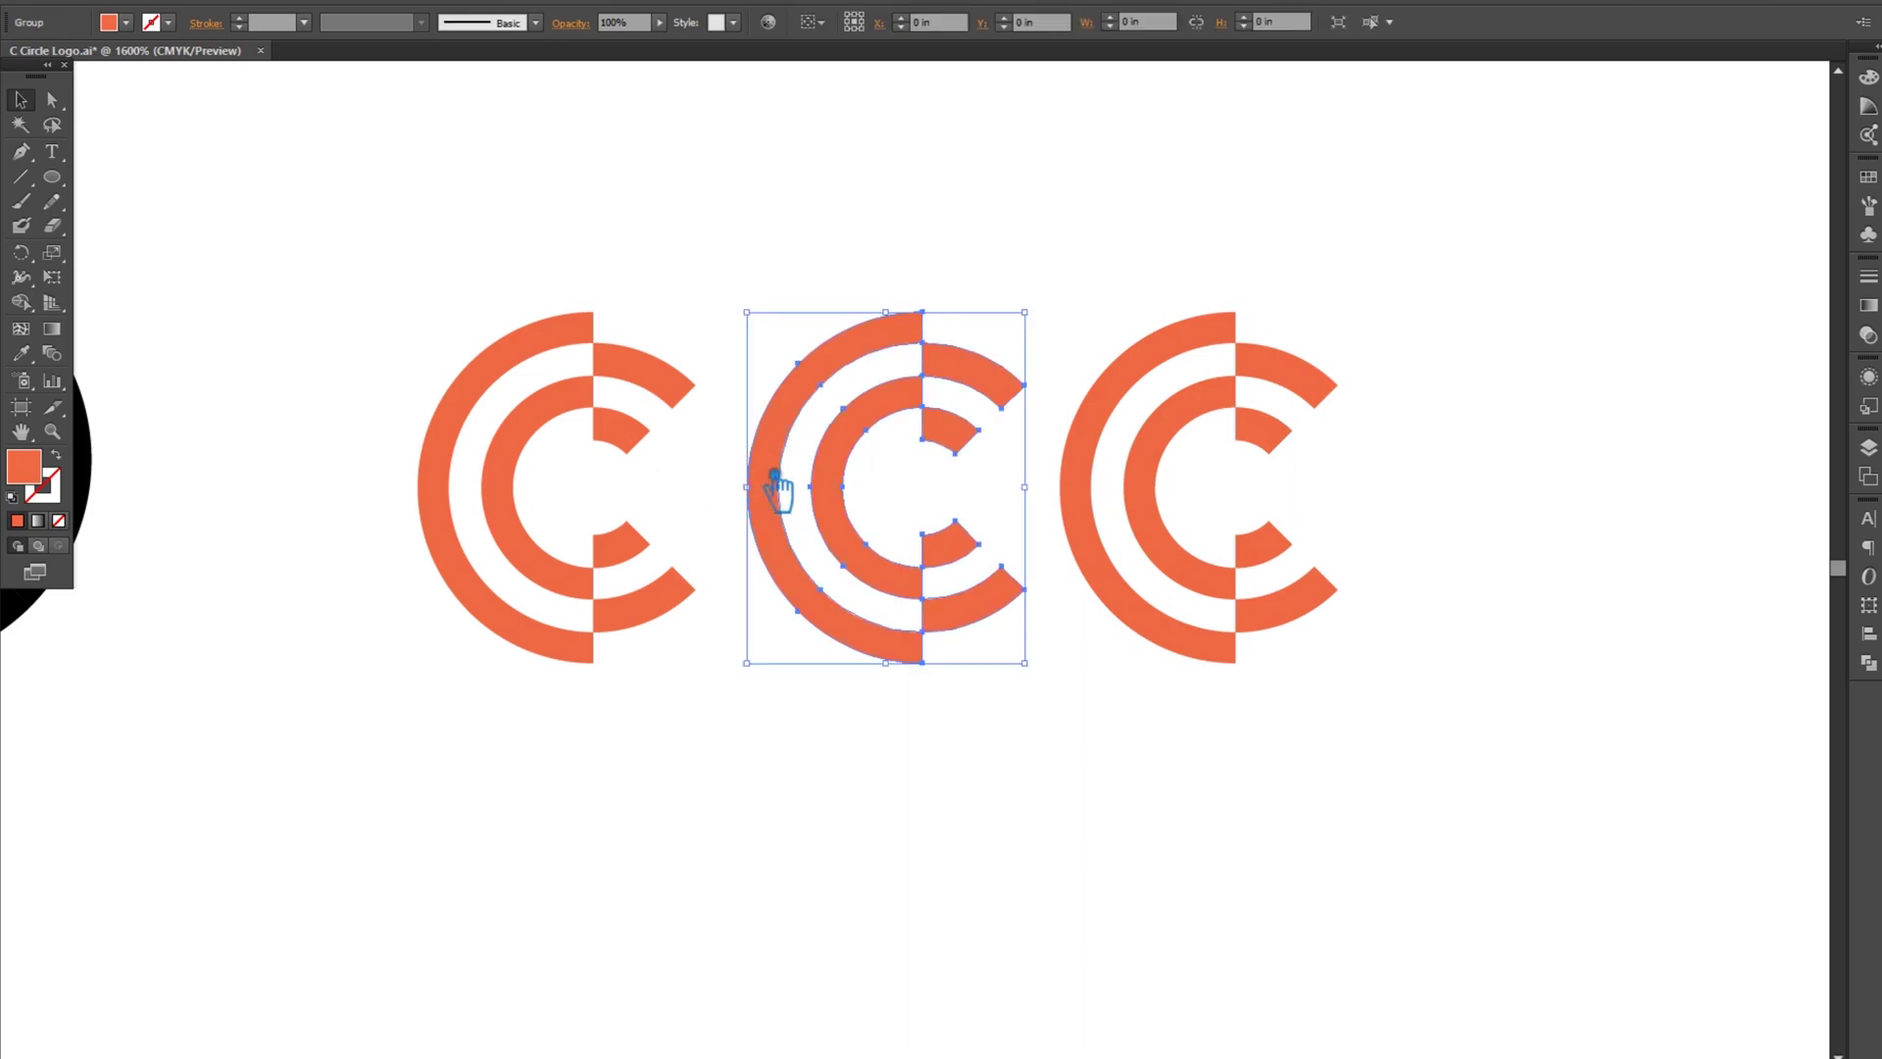
pyautogui.doubleClick(29, 470)
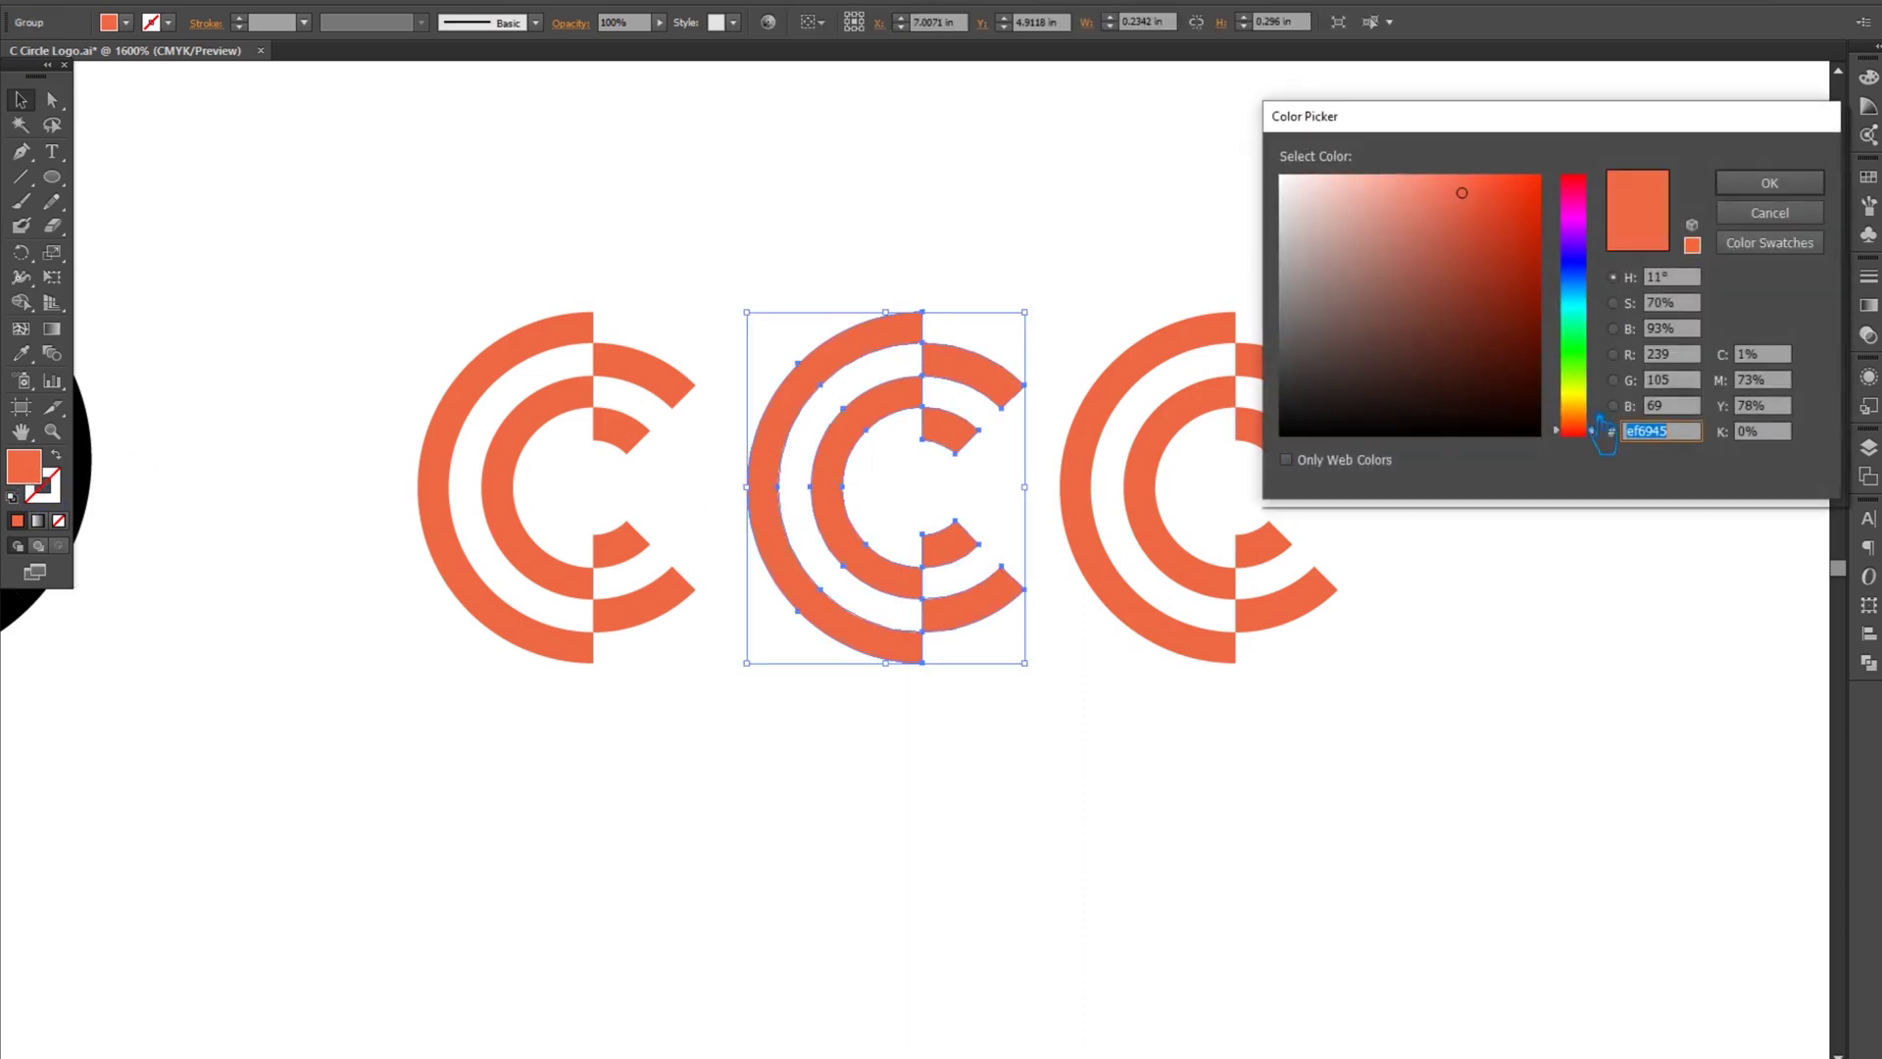
pyautogui.click(1588, 309)
pyautogui.moveTo(1588, 319); pyautogui.dragTo(1596, 419)
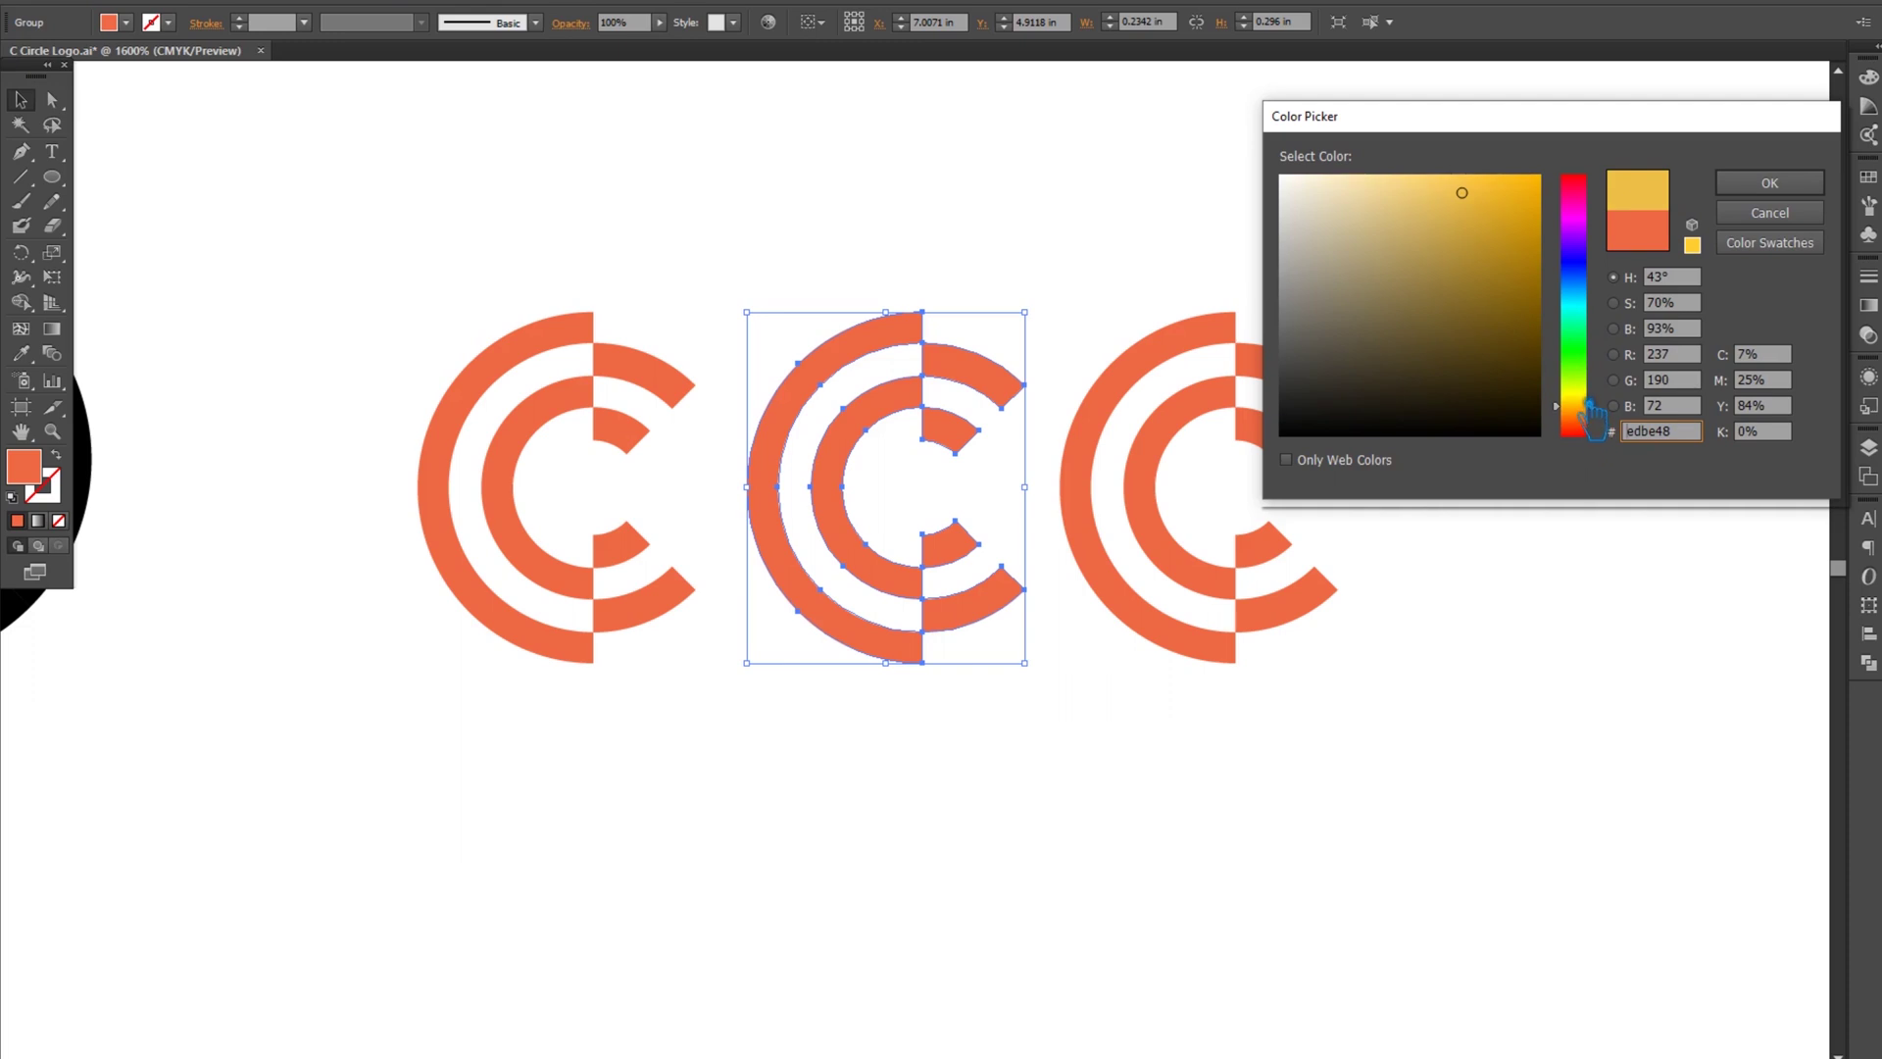
pyautogui.moveTo(1610, 413); pyautogui.dragTo(1610, 424)
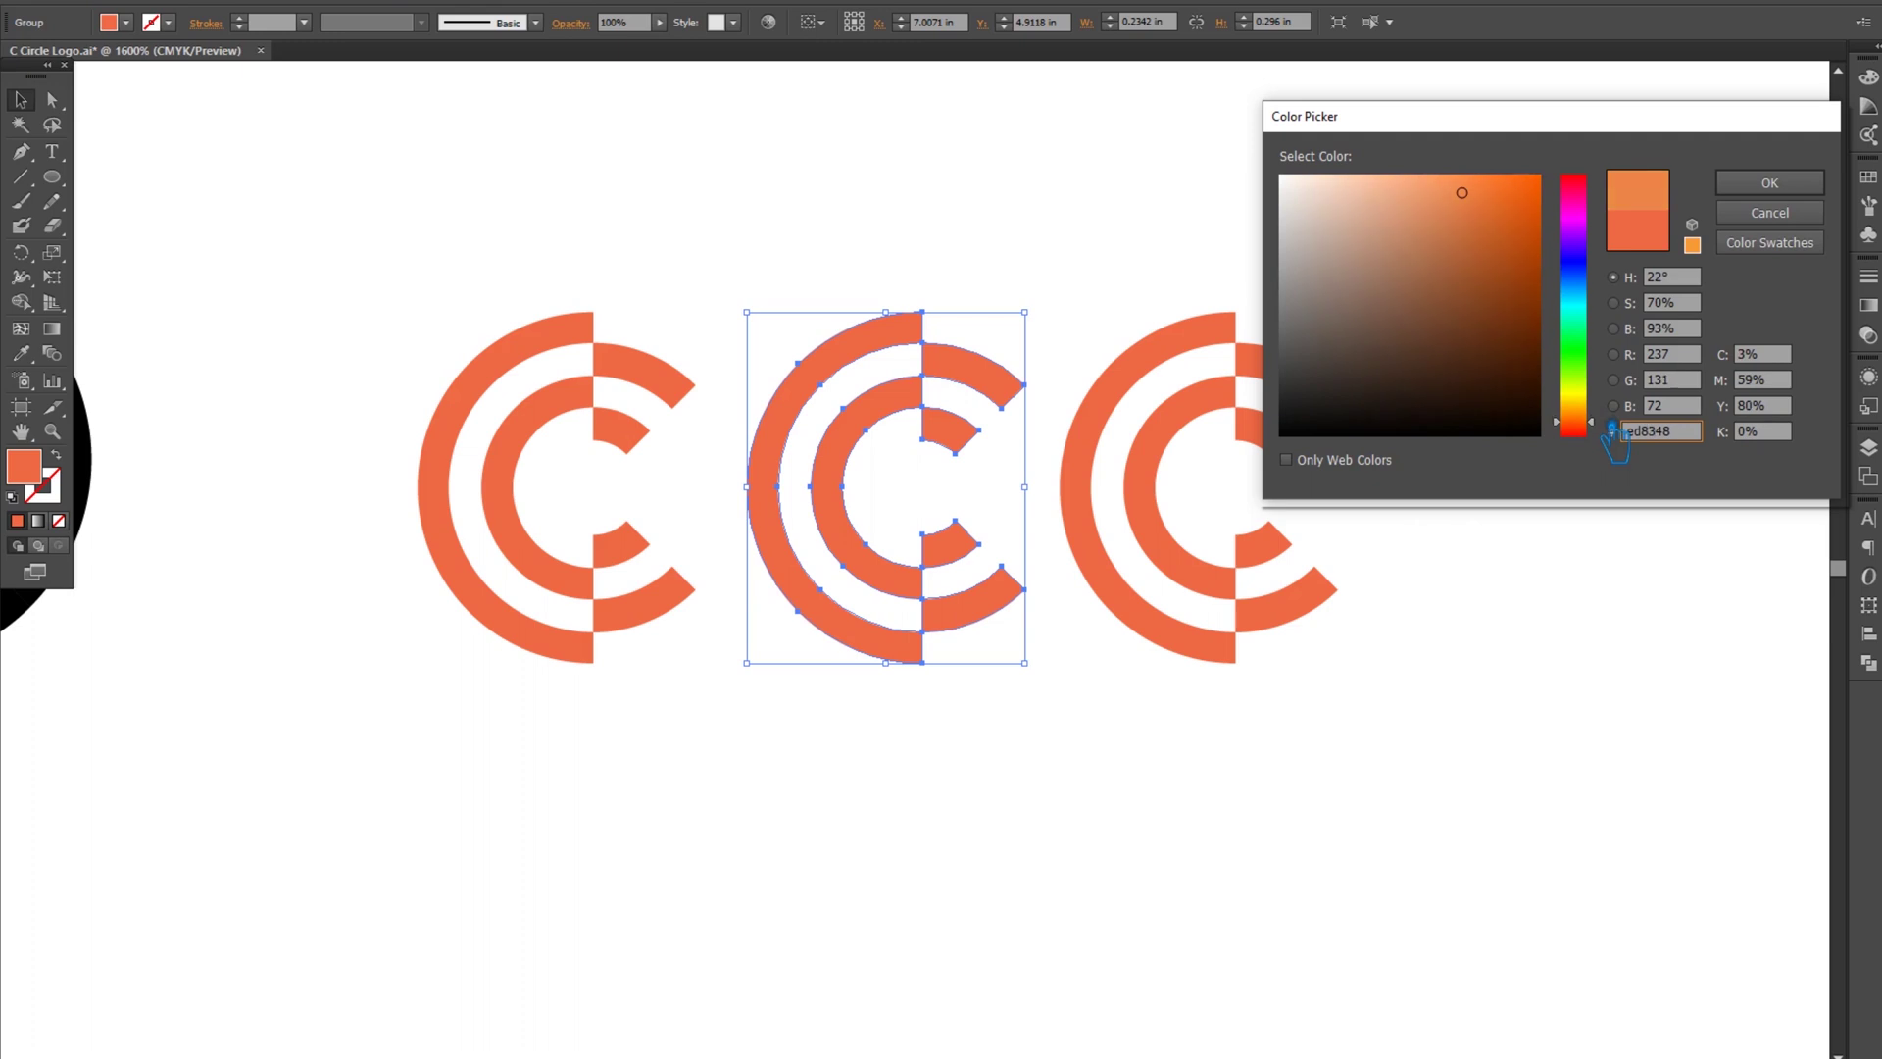
pyautogui.moveTo(1613, 425)
pyautogui.mouseDown()
pyautogui.moveTo(1600, 374)
pyautogui.moveTo(1604, 403)
pyautogui.mouseUp()
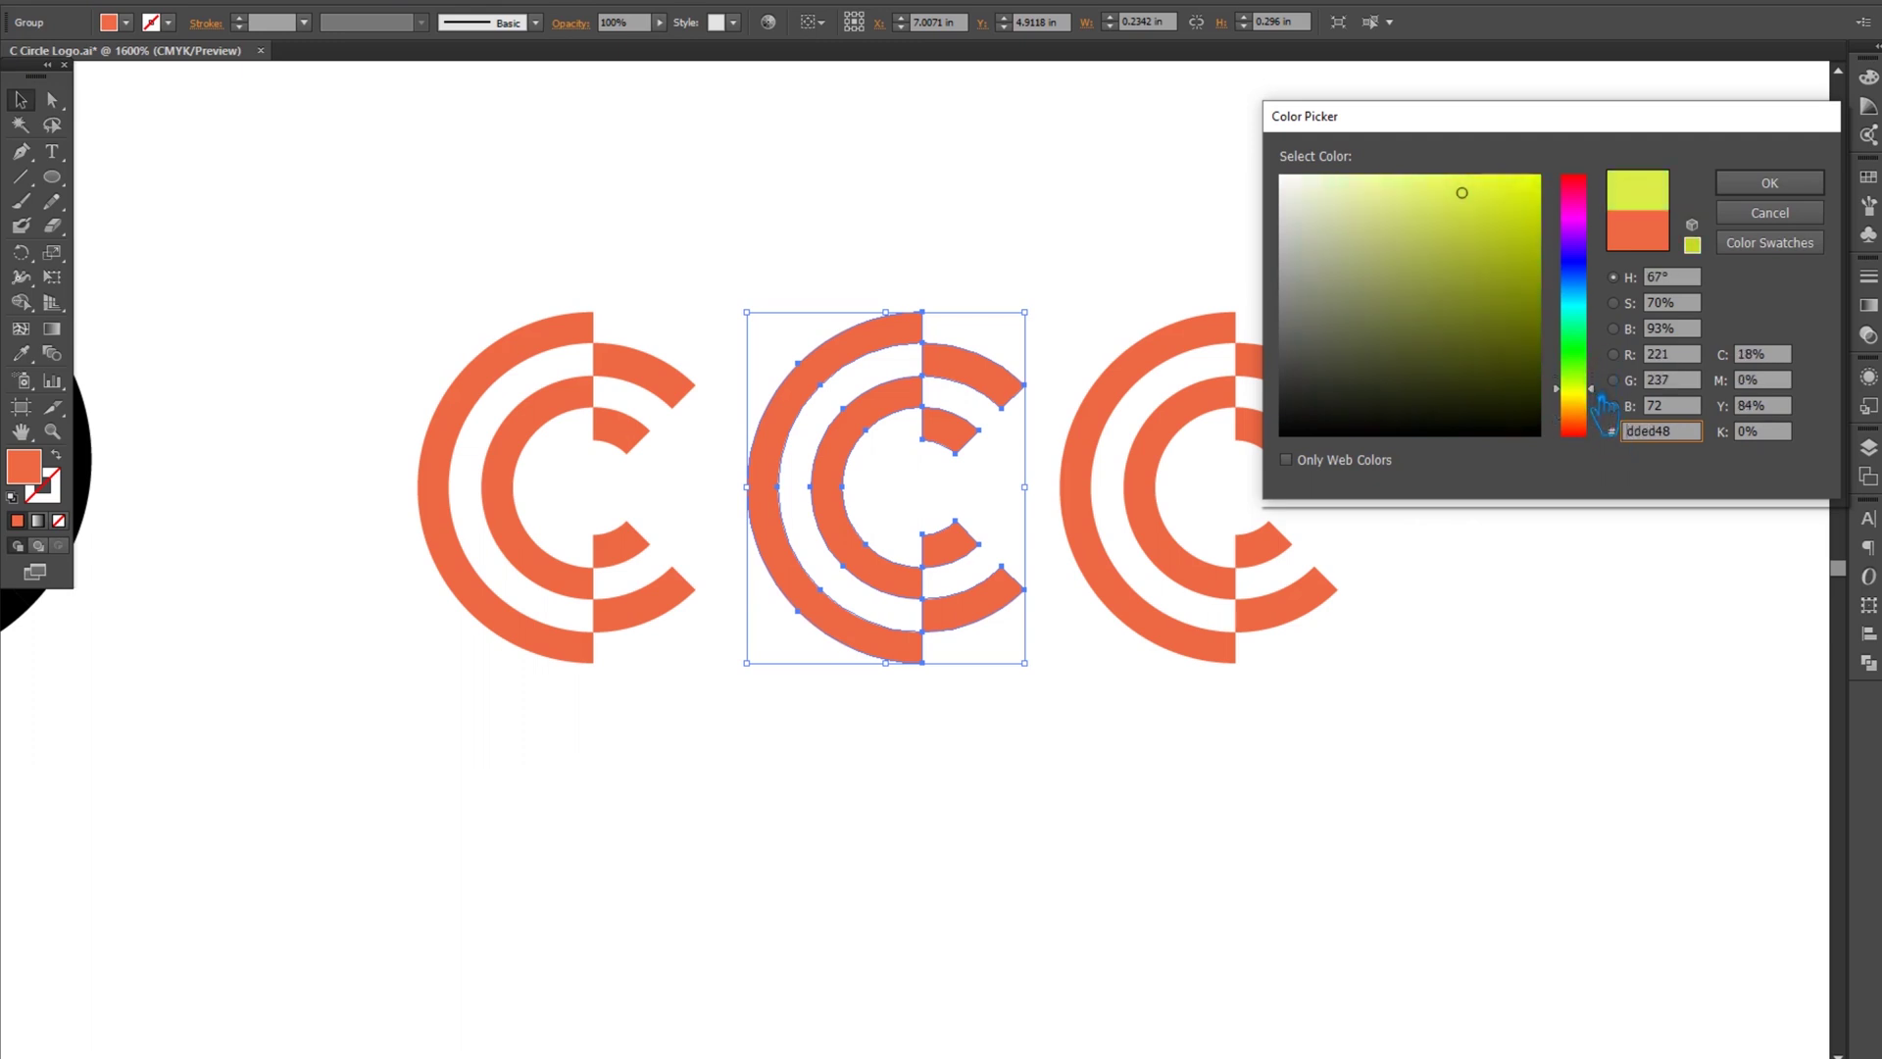
pyautogui.moveTo(1475, 312); pyautogui.dragTo(1471, 235)
pyautogui.click(1799, 187)
pyautogui.click(1248, 232)
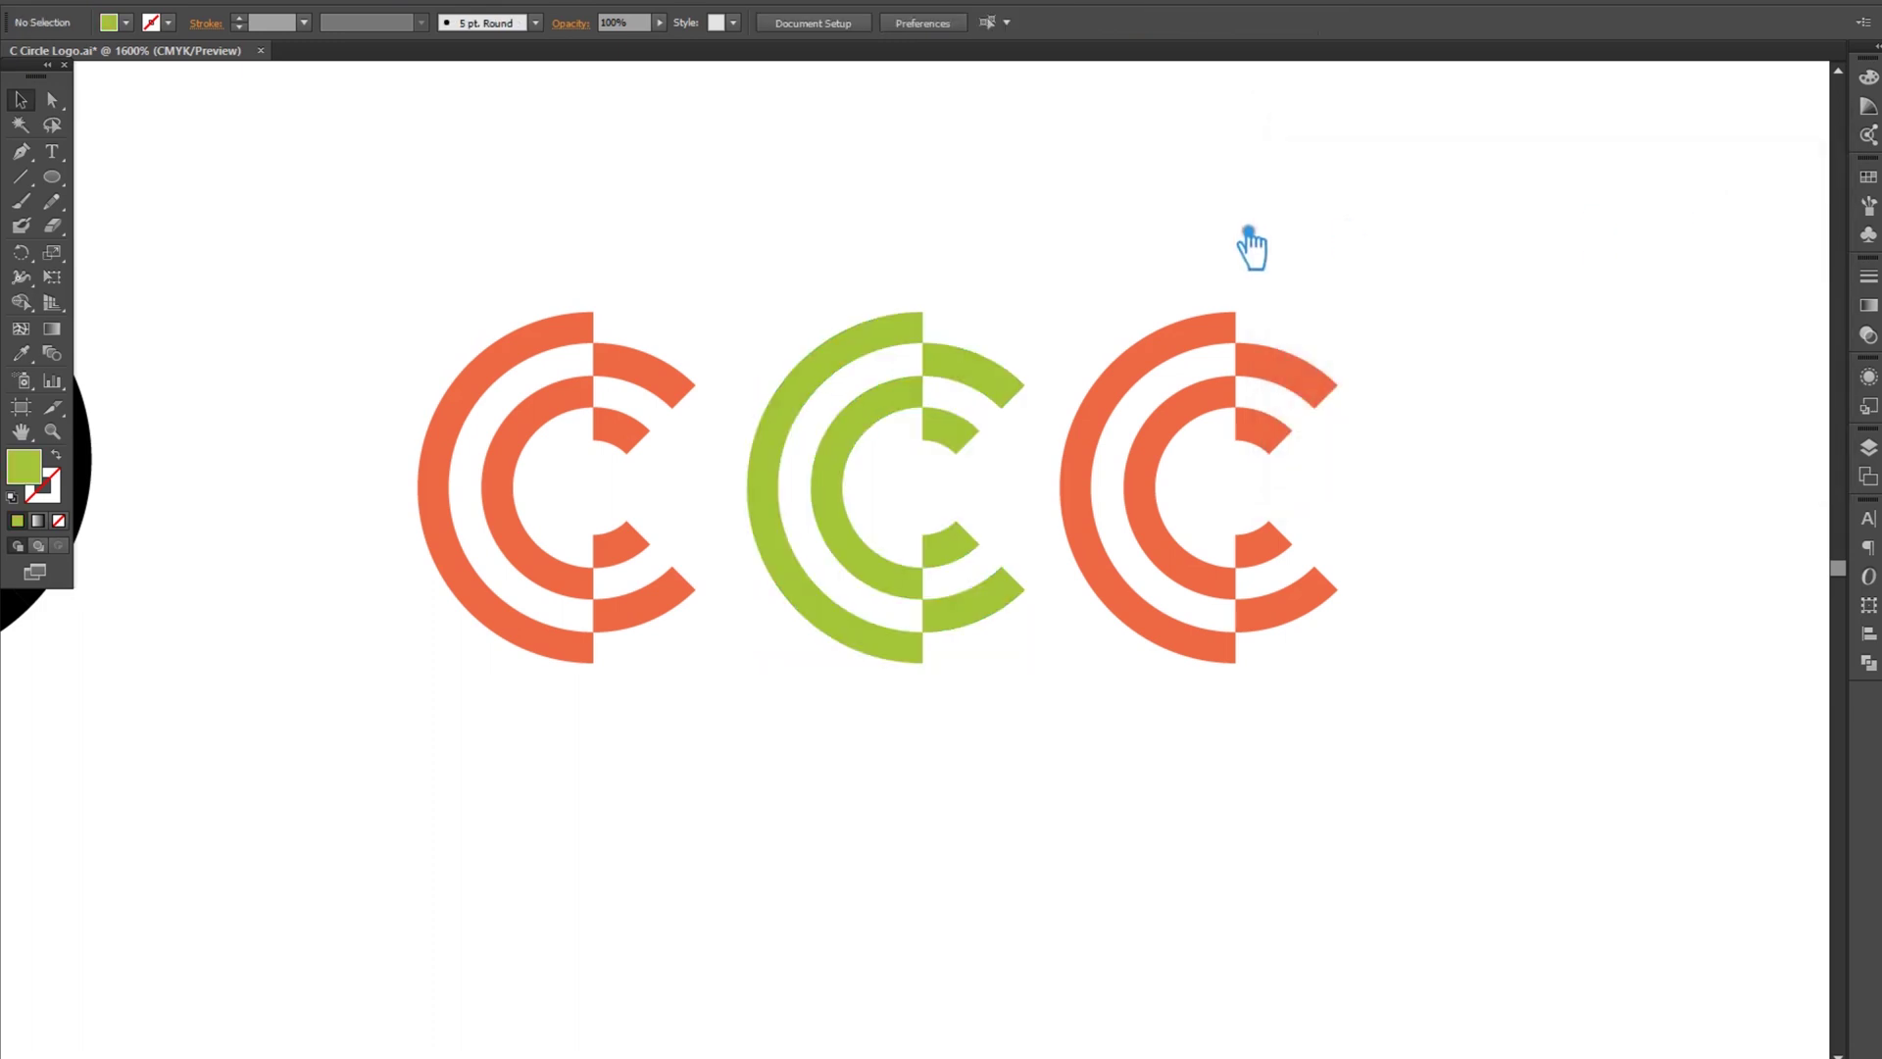
# - Move the rightmost orange logo further right, widening its gap from the green logo
pyautogui.click(1198, 415)
pyautogui.click(1537, 449)
pyautogui.moveTo(1247, 419); pyautogui.dragTo(1384, 431)
pyautogui.click(1487, 294)
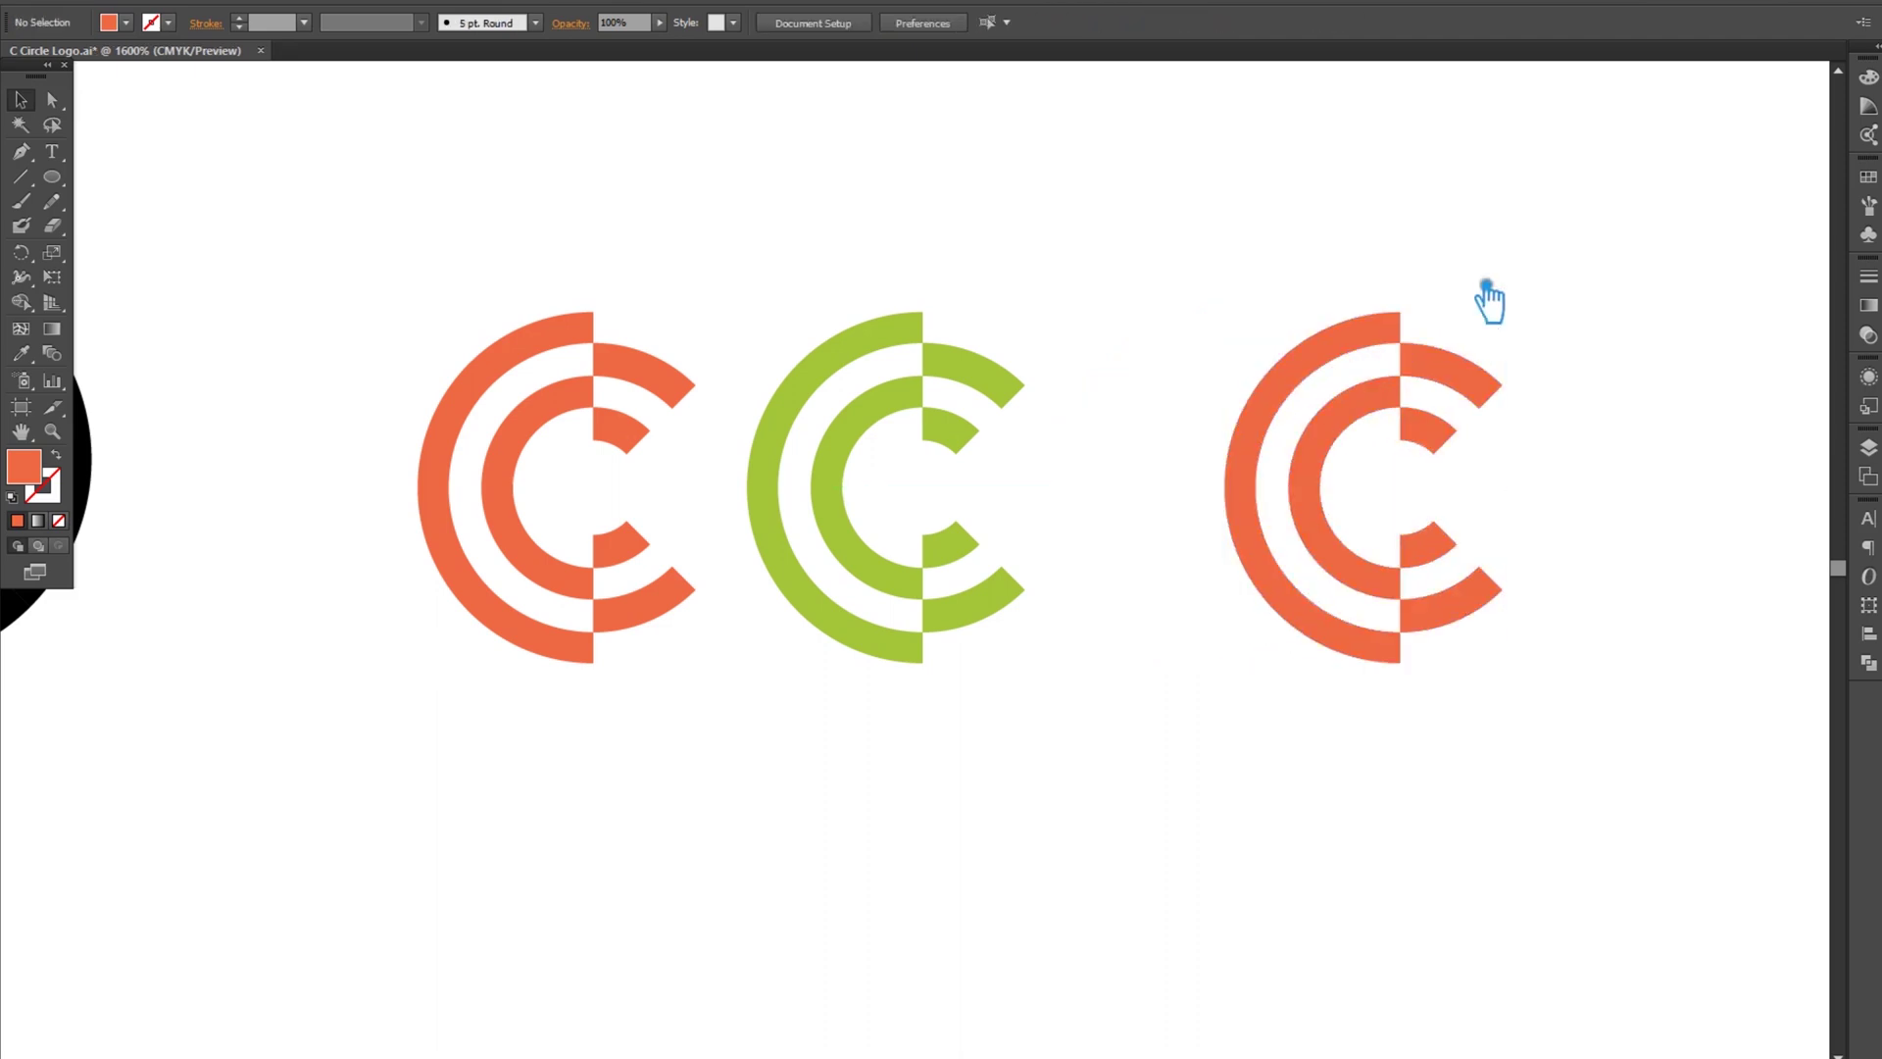
# - Draw an orange circle about 0.35 in wide, centred over the rightmost C logo
pyautogui.click(54, 178)
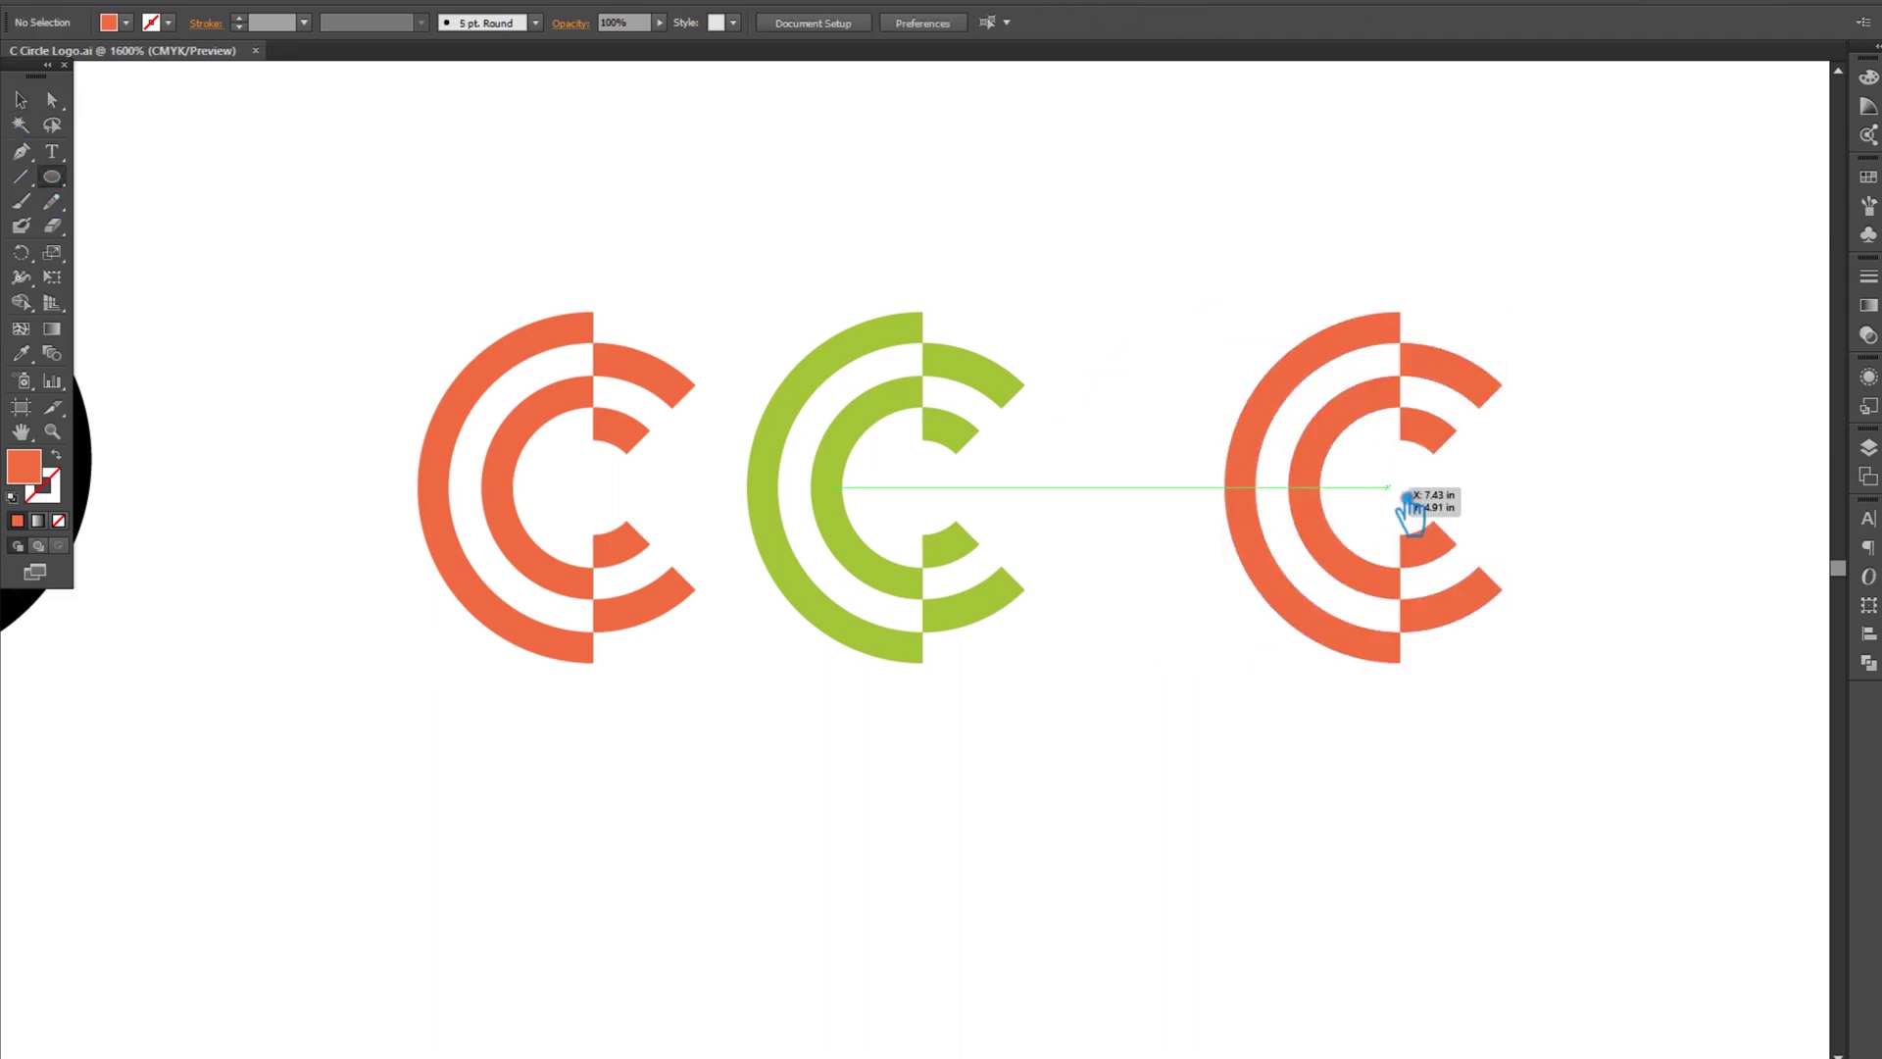
pyautogui.moveTo(1399, 486); pyautogui.dragTo(1602, 582)
pyautogui.click(29, 101)
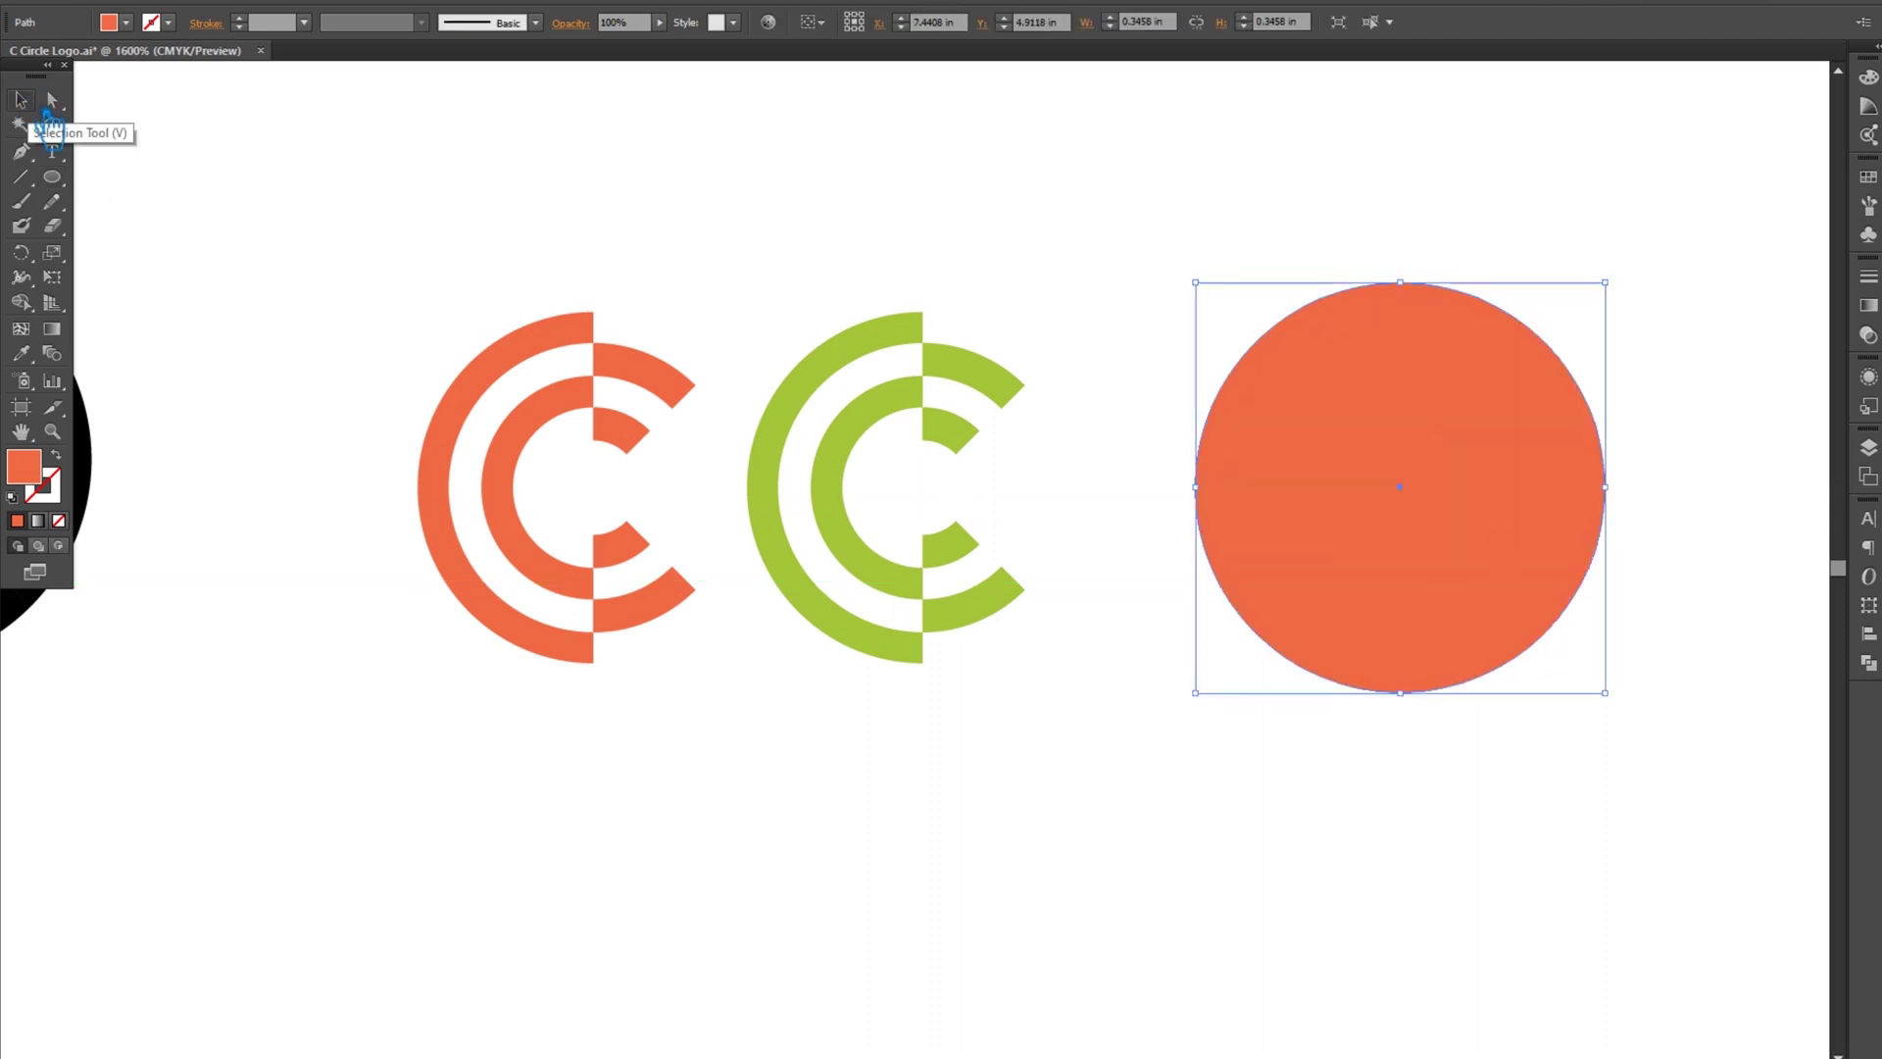
# - Try to cut the C logo out of the orange circle
pyautogui.moveTo(1600, 811); pyautogui.dragTo(1223, 343)
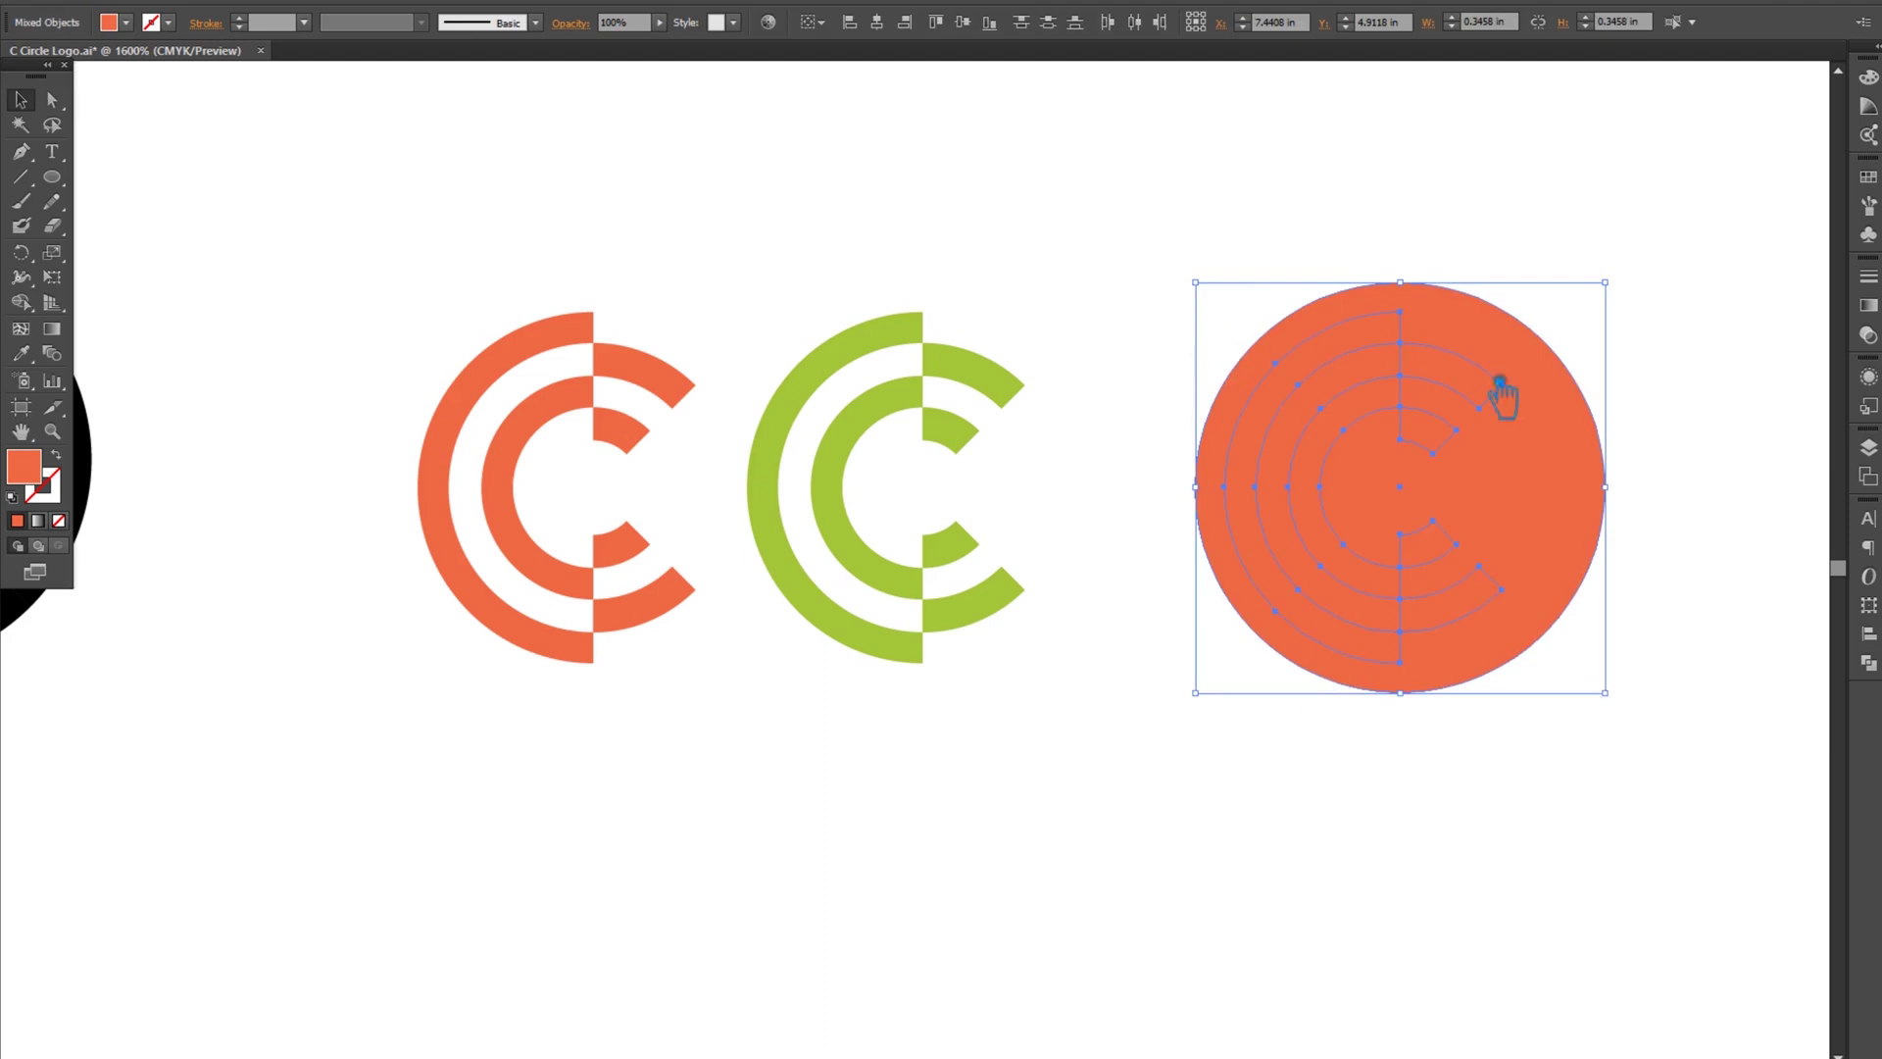
pyautogui.click(1868, 662)
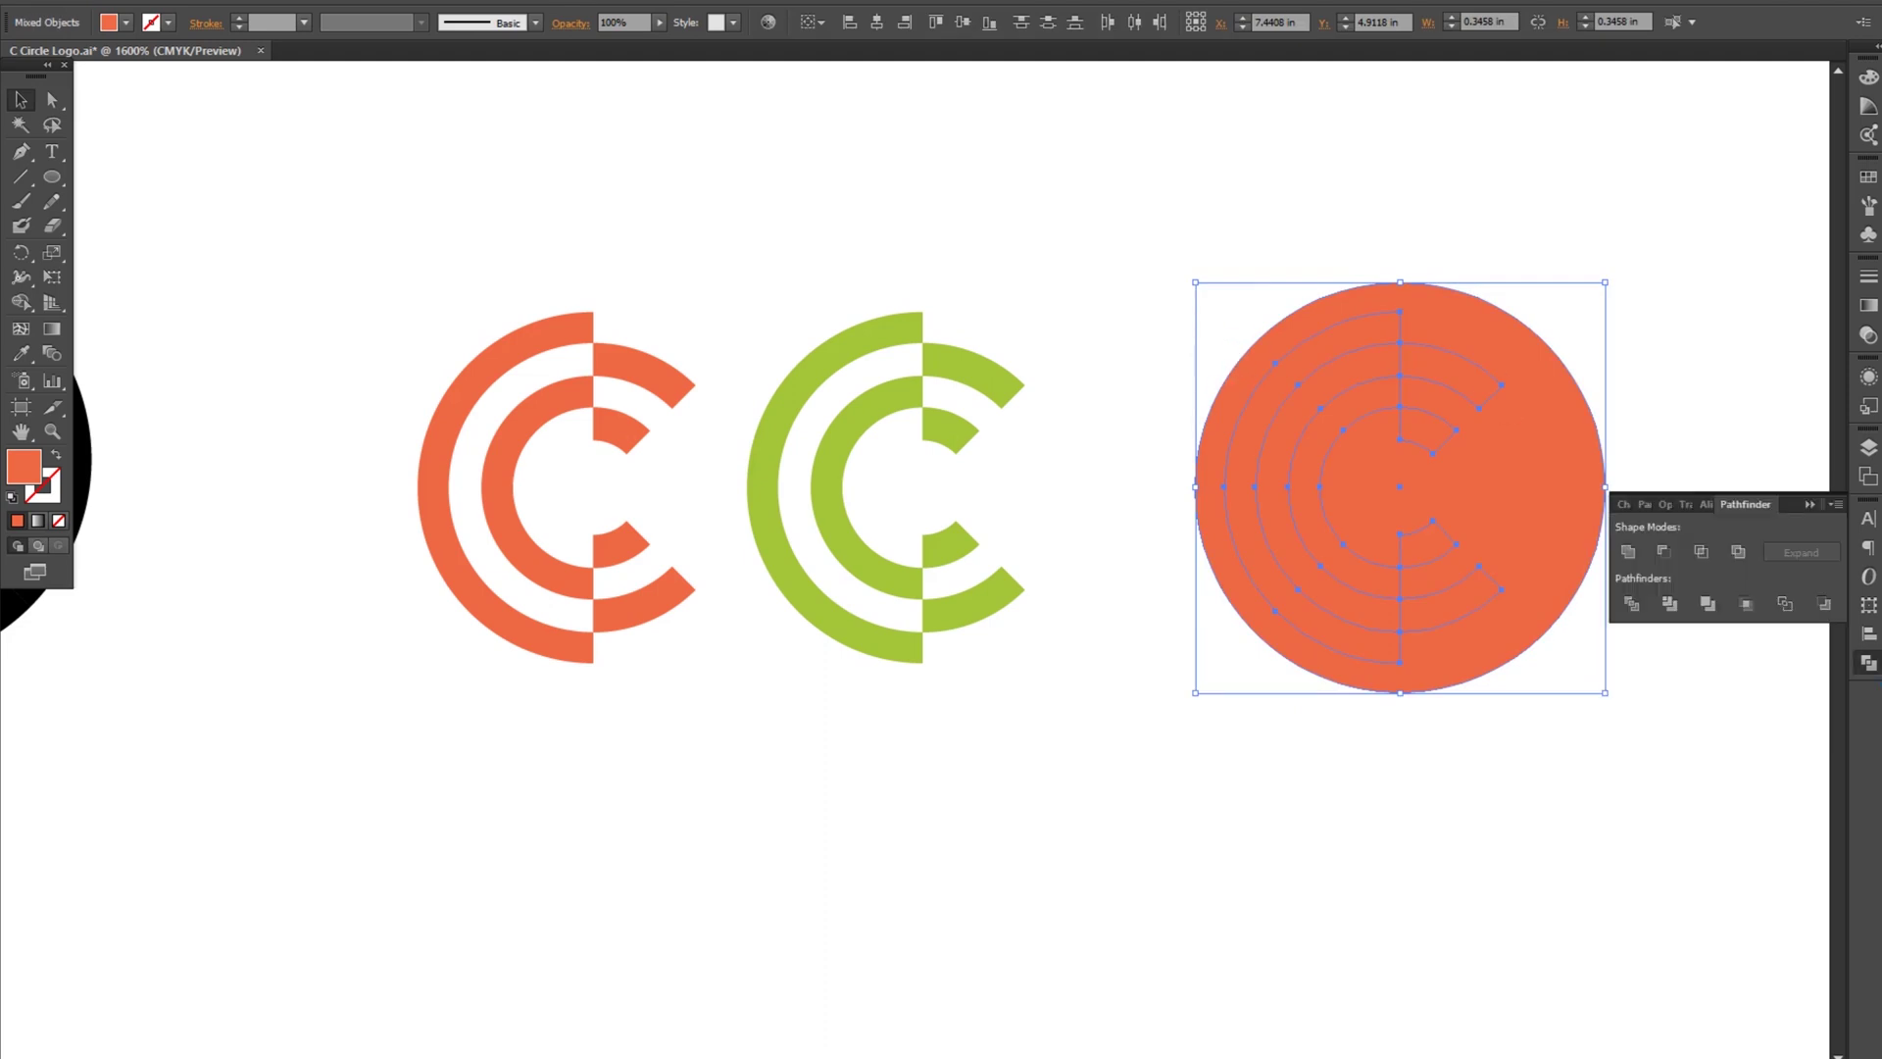
pyautogui.click(1665, 553)
pyautogui.click(1755, 402)
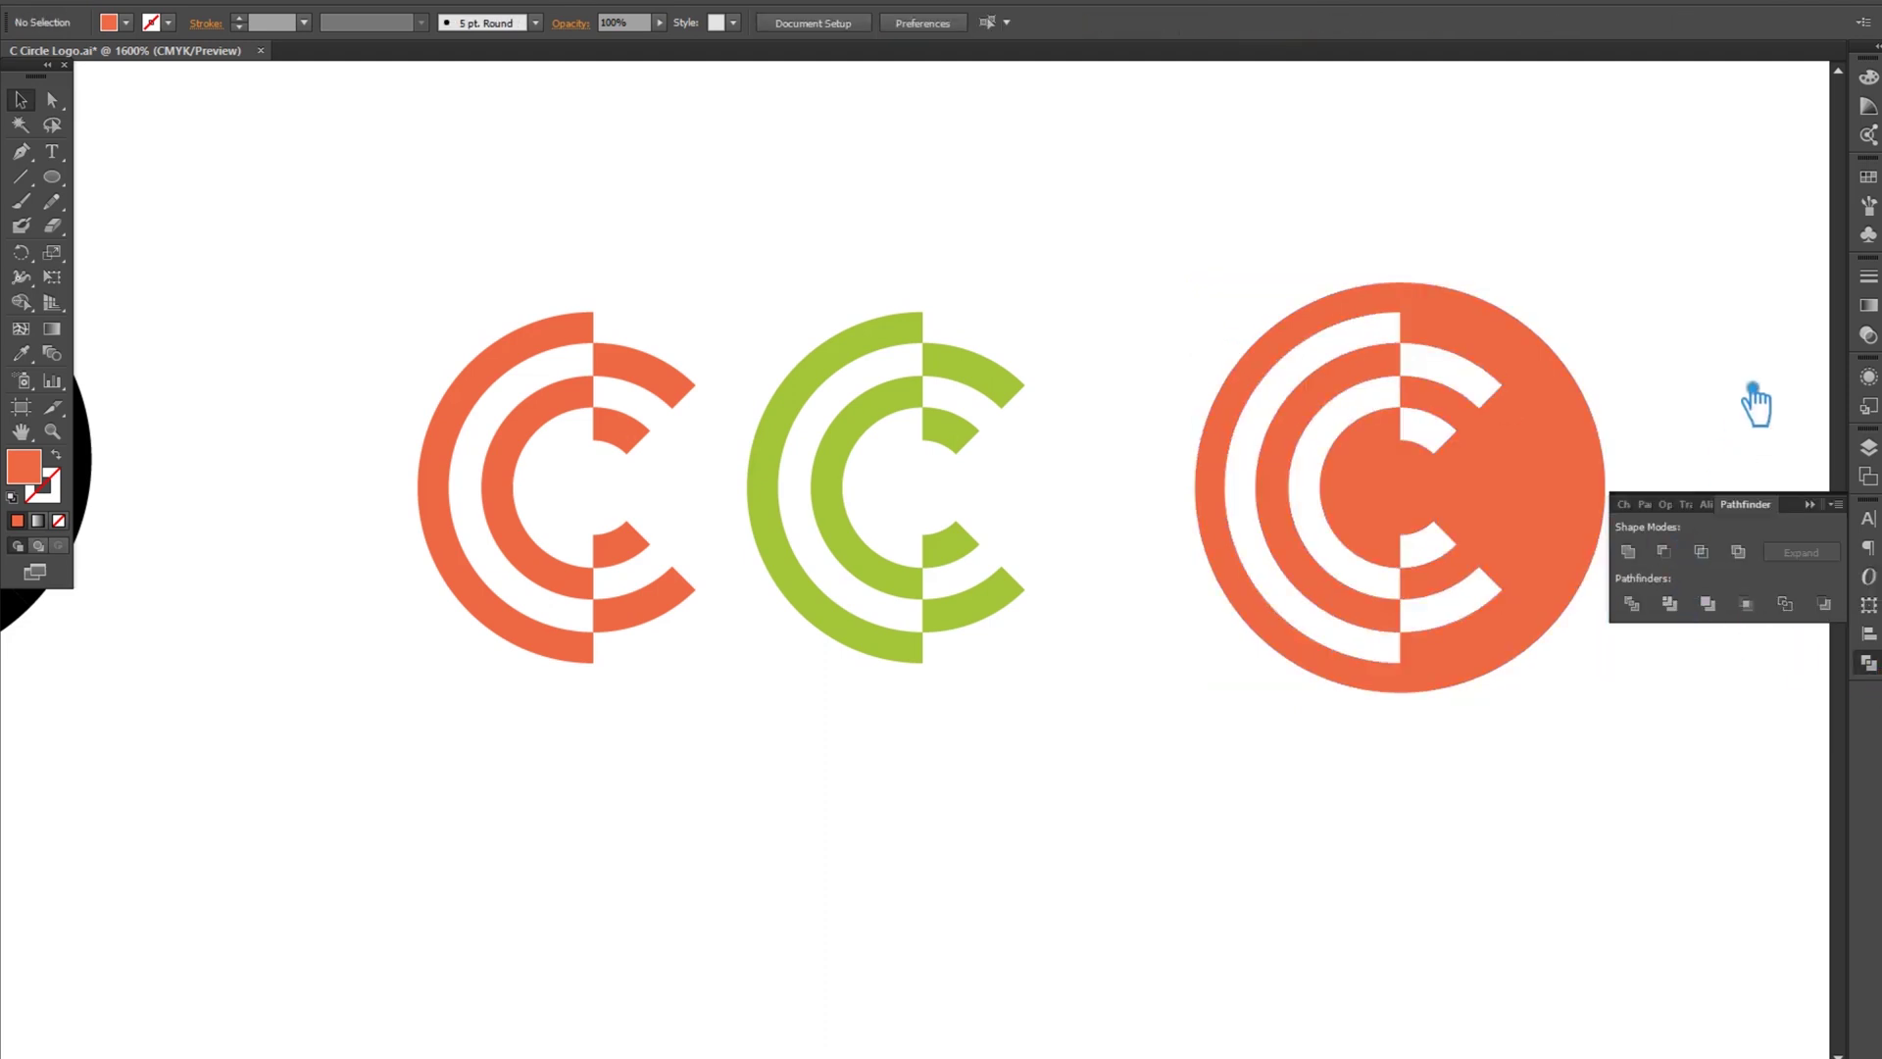
pyautogui.hotkey('ctrl', 'z')
# - Subtract the C logo from the orange circle to leave a circular badge with a C cutout
pyautogui.moveTo(1660, 747); pyautogui.dragTo(1248, 399)
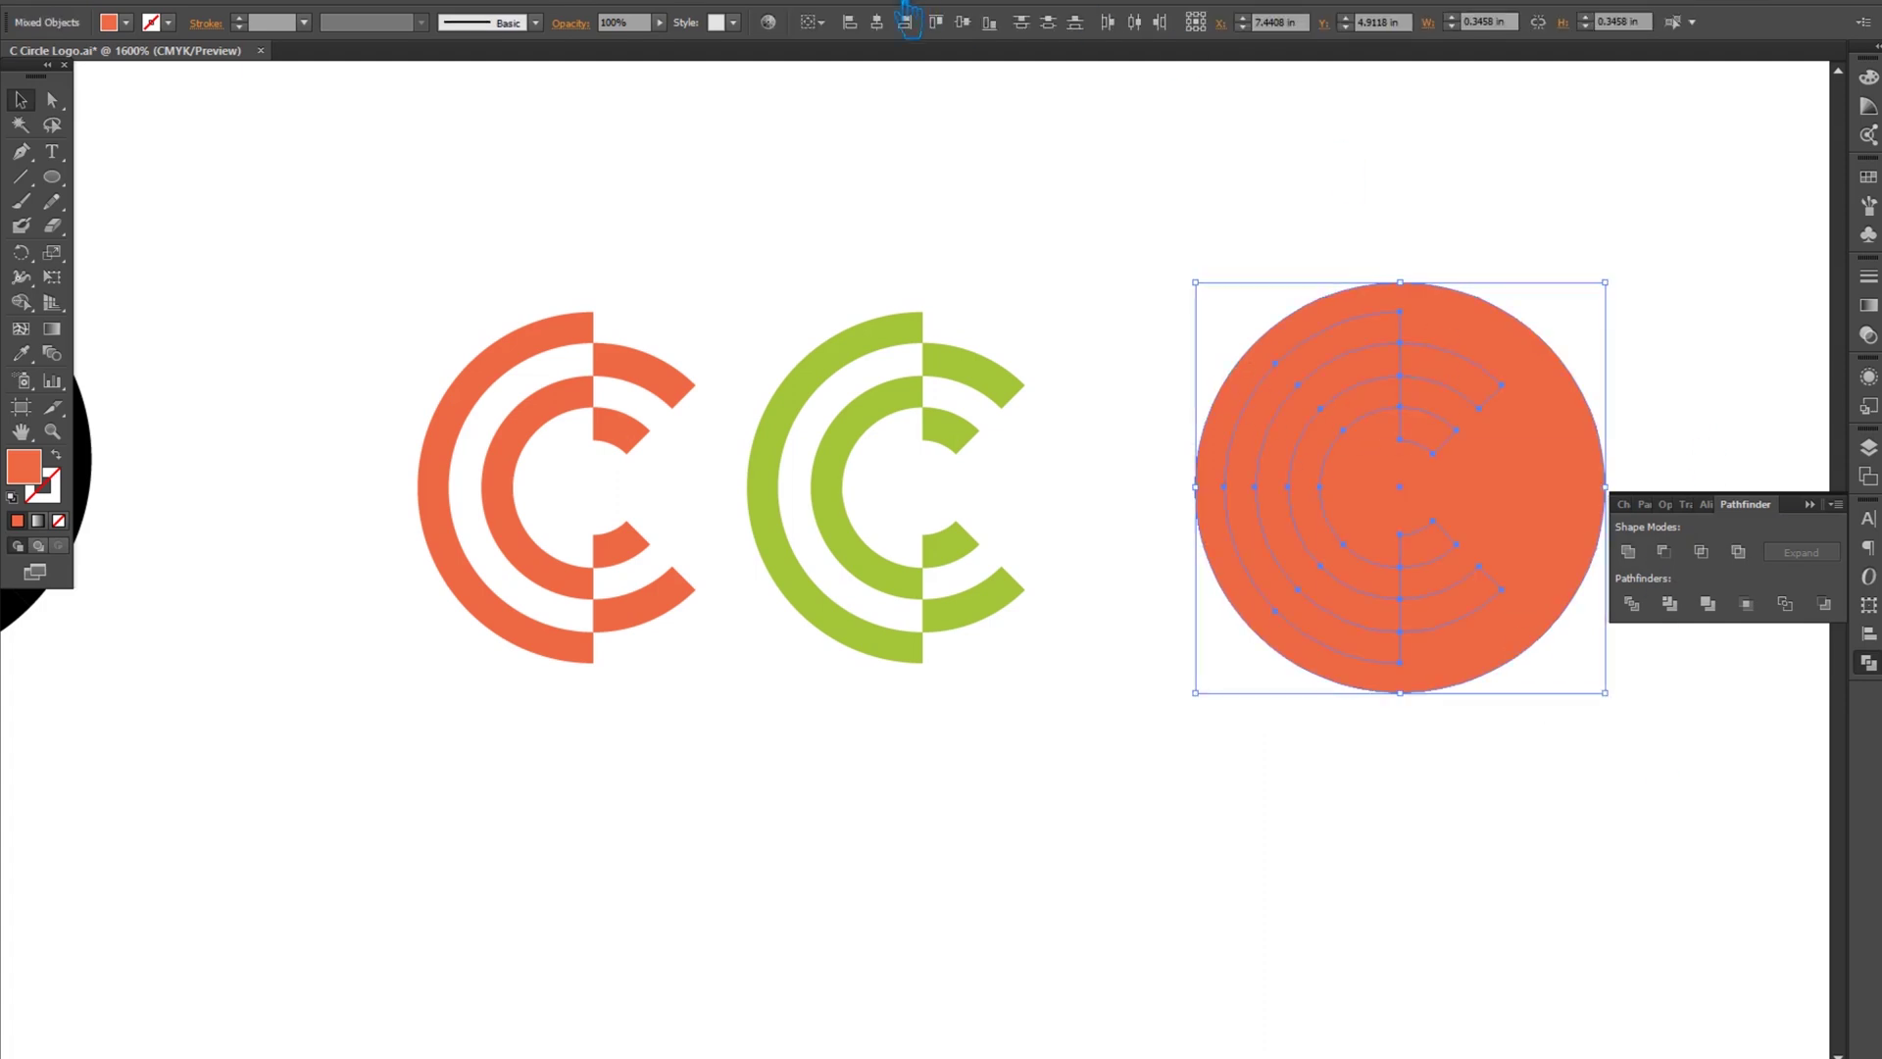
pyautogui.click(962, 22)
pyautogui.hotkey('ctrl', 'z')
pyautogui.click(1663, 551)
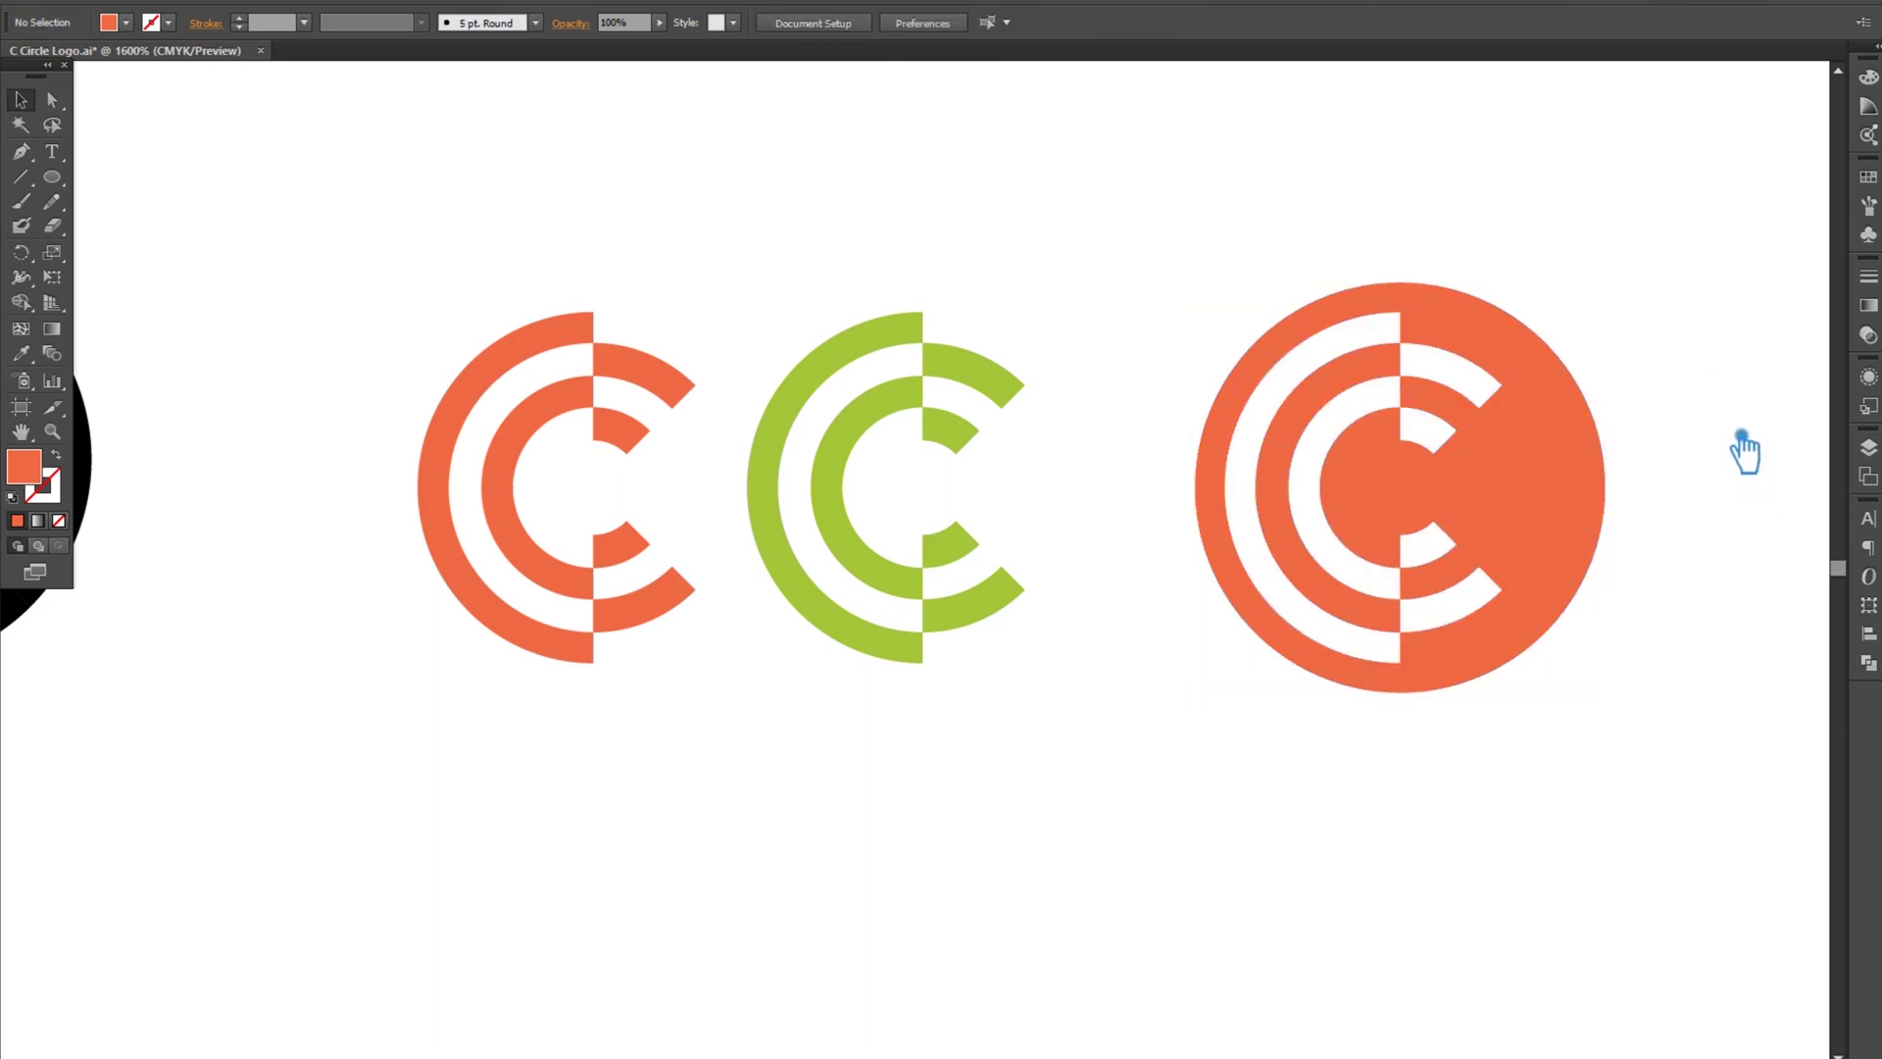
# - Move the circular badge closer to the green logo and give it the fill sampled from that logo
pyautogui.moveTo(1562, 474); pyautogui.dragTo(1468, 476)
pyautogui.click(22, 355)
pyautogui.click(909, 427)
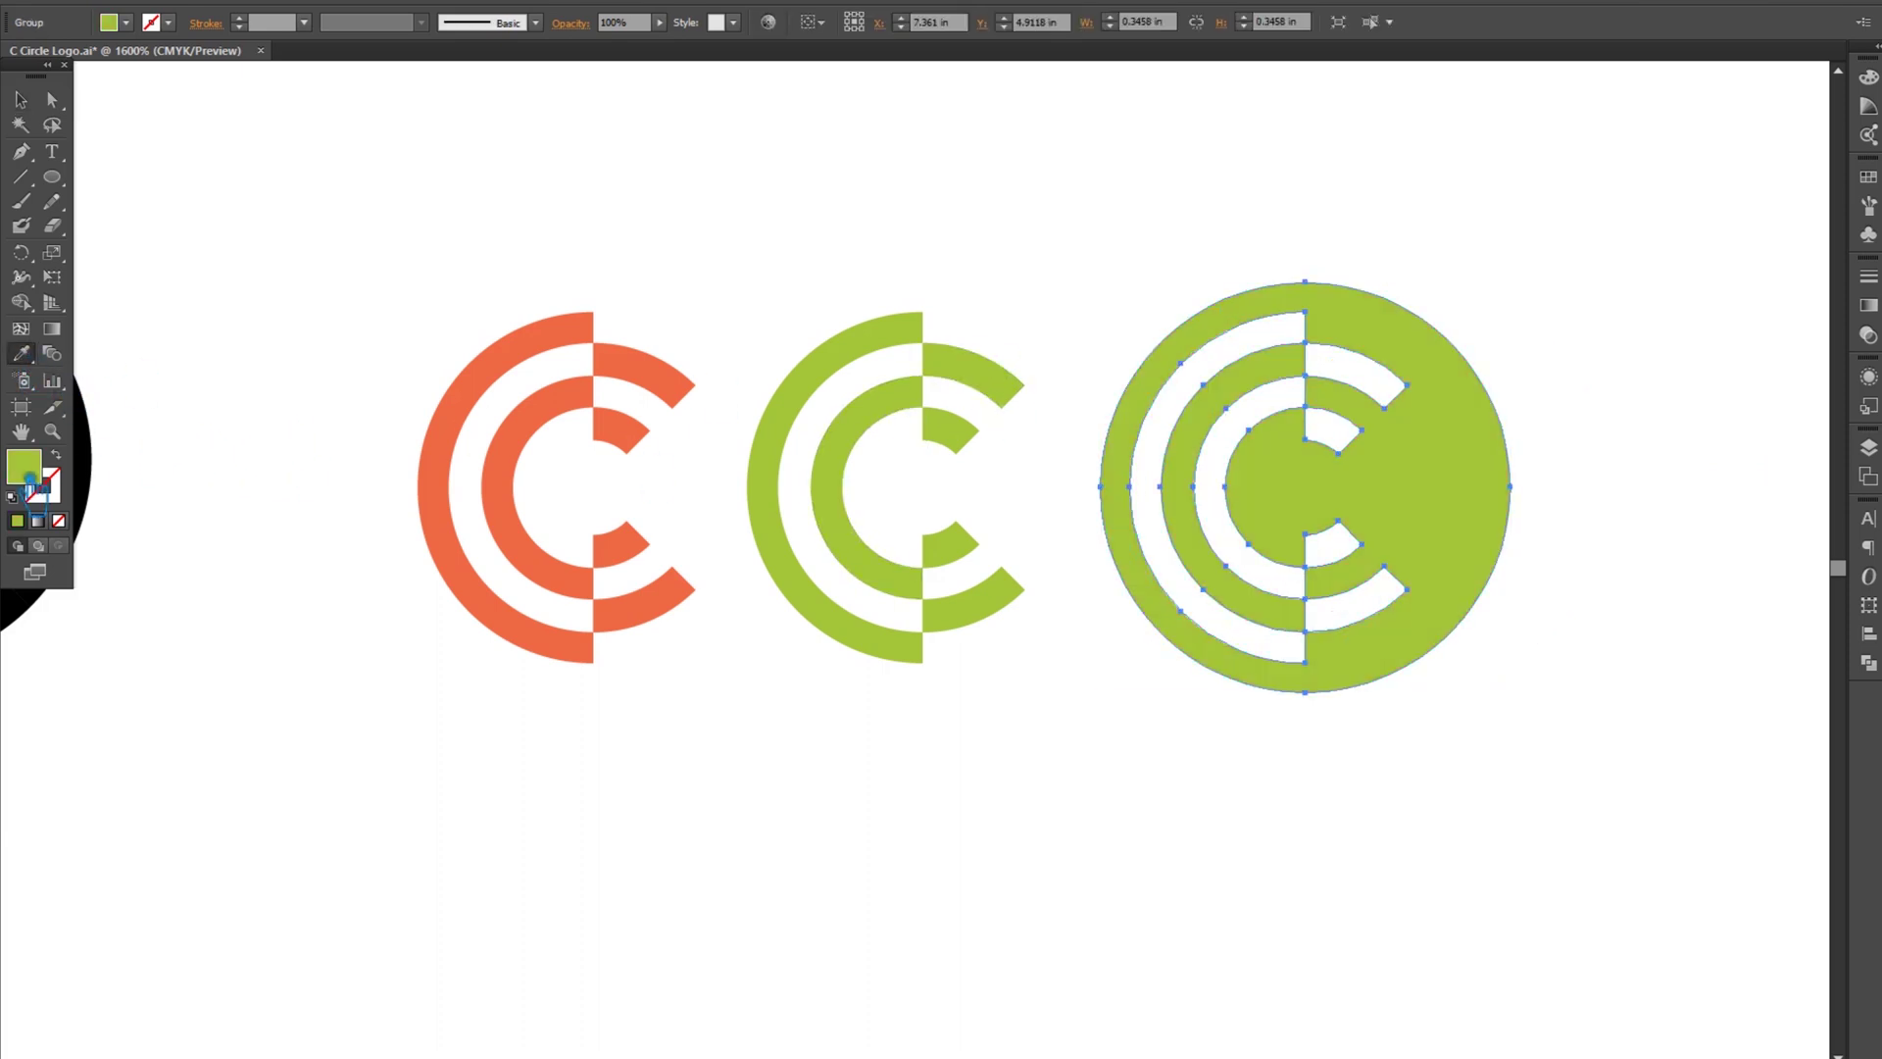
# - Change the circular badge's fill to golden yellow, #E5BC55
pyautogui.doubleClick(24, 466)
pyautogui.moveTo(1602, 389); pyautogui.dragTo(1615, 412)
pyautogui.moveTo(1464, 266); pyautogui.dragTo(1440, 199)
pyautogui.click(1774, 186)
pyautogui.click(22, 101)
# - Recolour the circular badge tan brown, about #CE9E6E
pyautogui.doubleClick(29, 467)
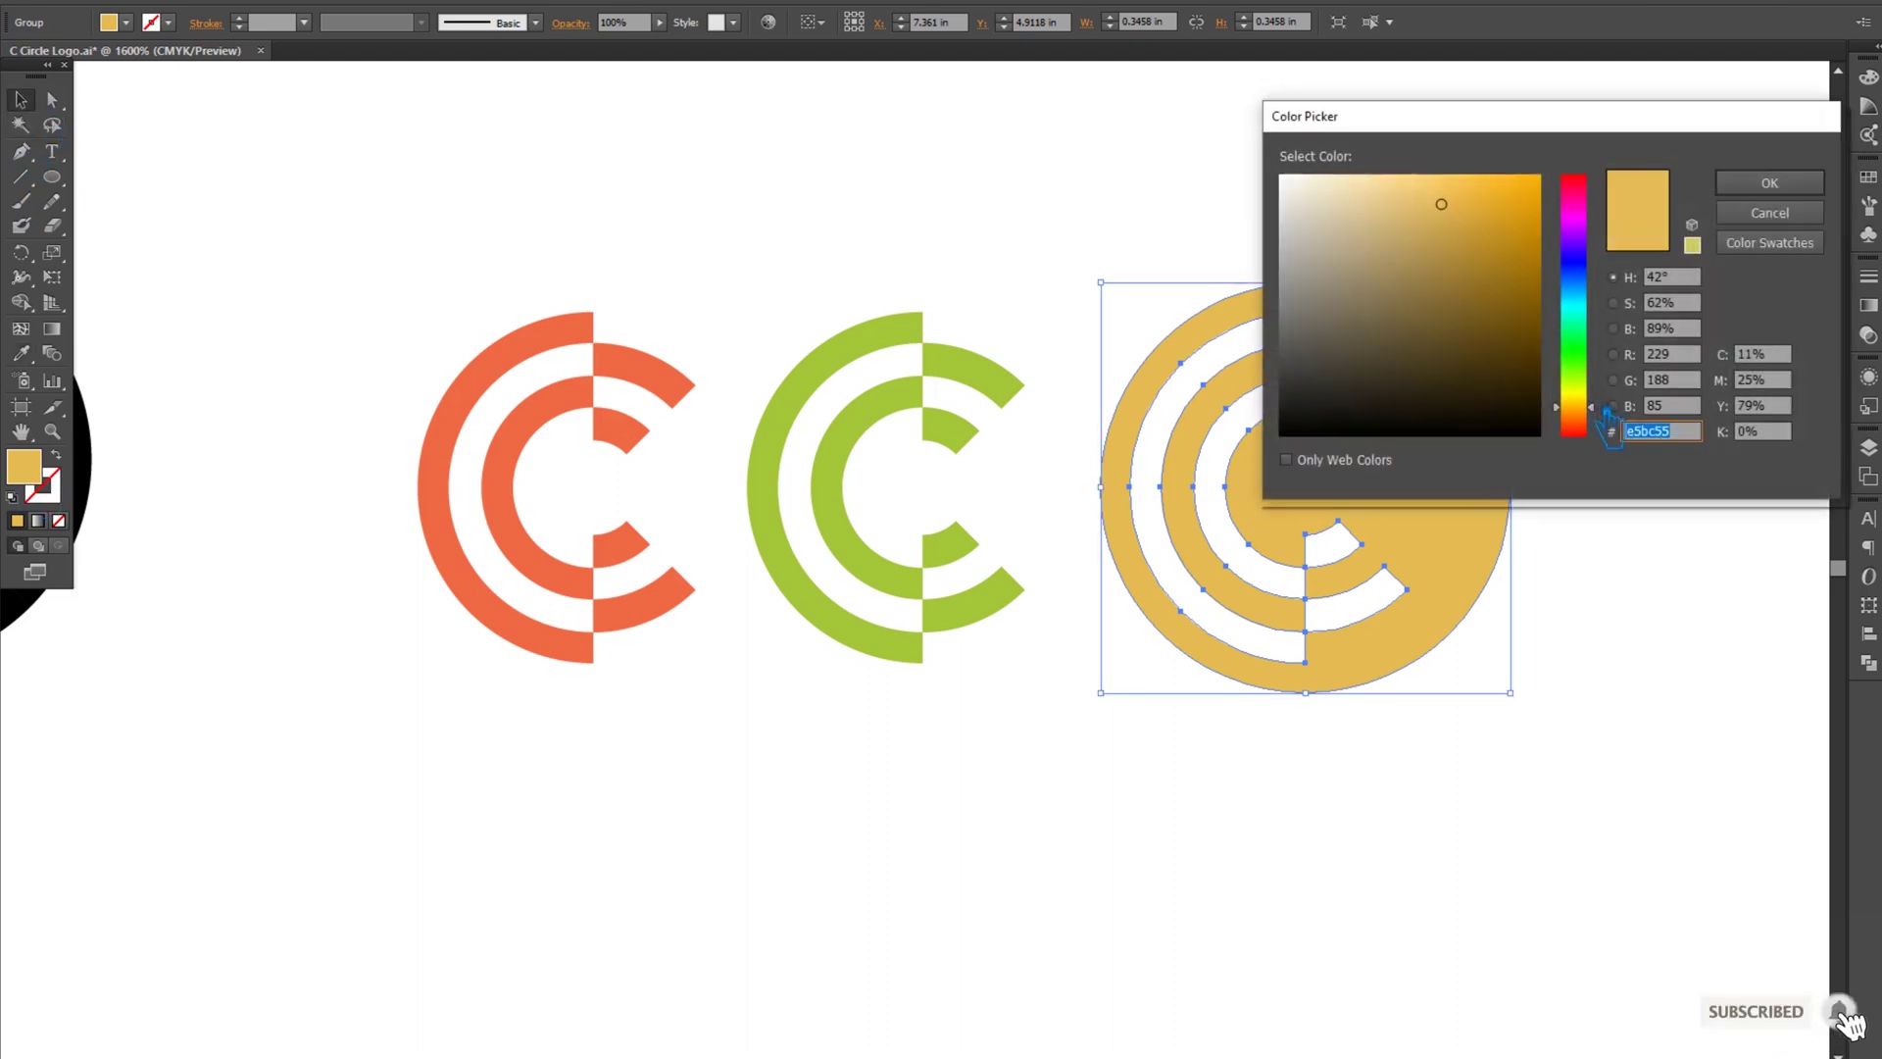
pyautogui.moveTo(1592, 407); pyautogui.dragTo(1610, 423)
pyautogui.moveTo(1466, 209); pyautogui.dragTo(1423, 232)
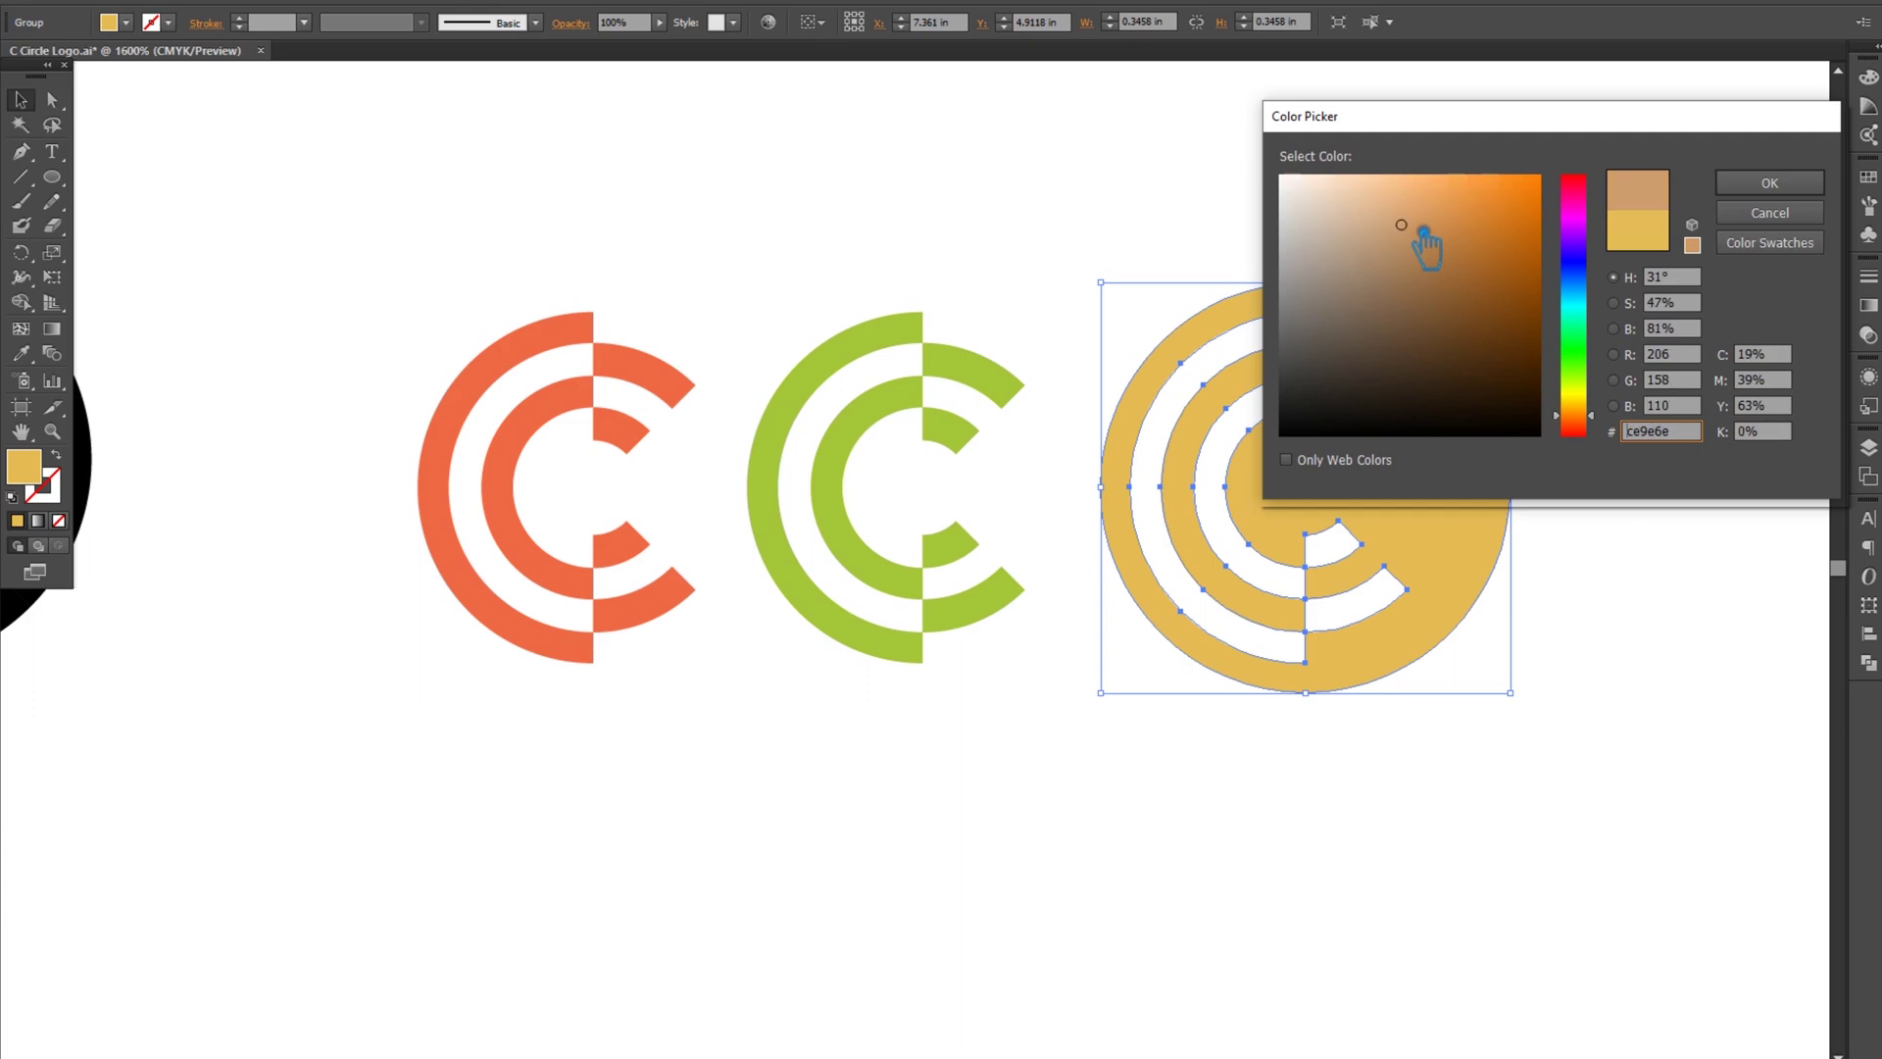
pyautogui.click(1769, 182)
pyautogui.click(1333, 224)
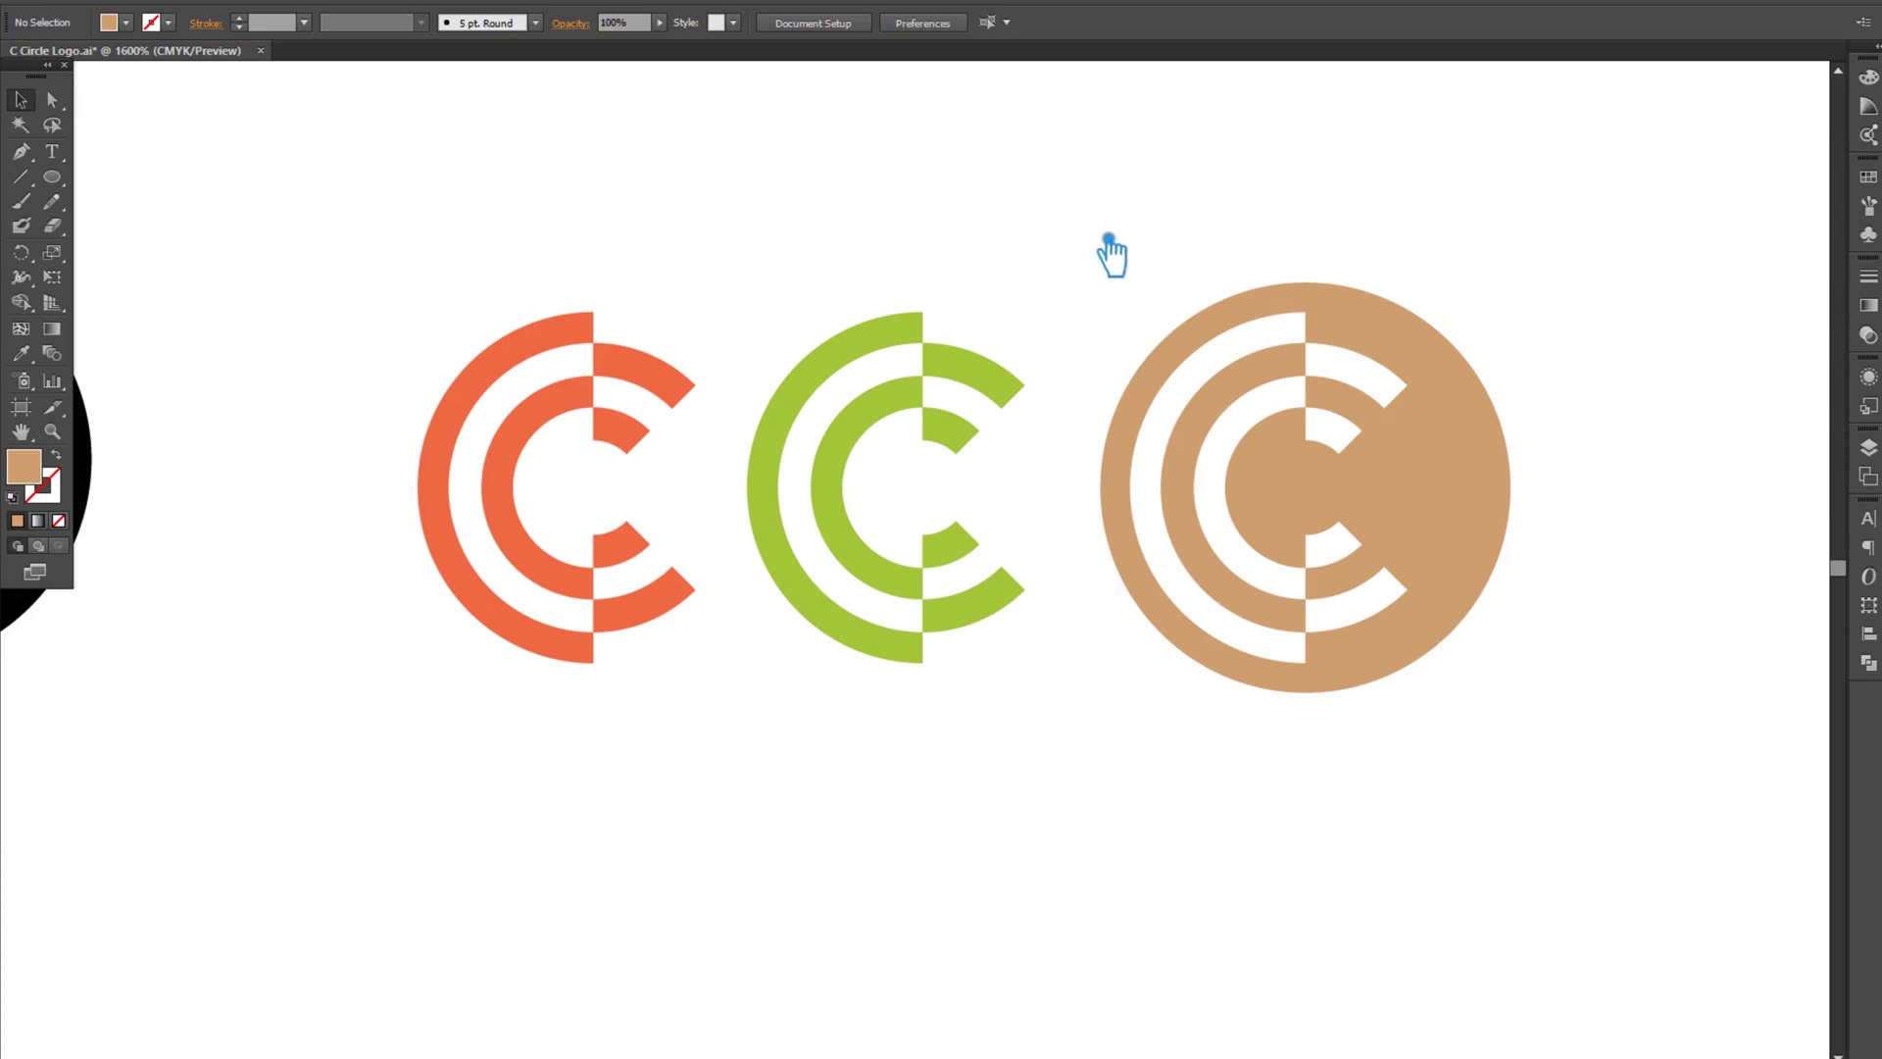
# - Move the circular badge and the green C logo to the right for wider spacing, and save the document
pyautogui.moveTo(1160, 307); pyautogui.dragTo(879, 285)
pyautogui.moveTo(1181, 431); pyautogui.dragTo(1489, 432)
pyautogui.click(912, 424)
pyautogui.moveTo(722, 404); pyautogui.dragTo(837, 412)
pyautogui.click(1046, 455)
pyautogui.hotkey('ctrl', 's')
# - Draw a green rounded square about 0.44 in wide over the middle C logo
pyautogui.moveTo(52, 177); pyautogui.dragTo(137, 201)
pyautogui.moveTo(550, 241); pyautogui.dragTo(812, 520)
pyautogui.hotkey('ctrl', 'z')
pyautogui.moveTo(550, 220); pyautogui.dragTo(1052, 706)
pyautogui.moveTo(1819, 519); pyautogui.dragTo(1876, 515)
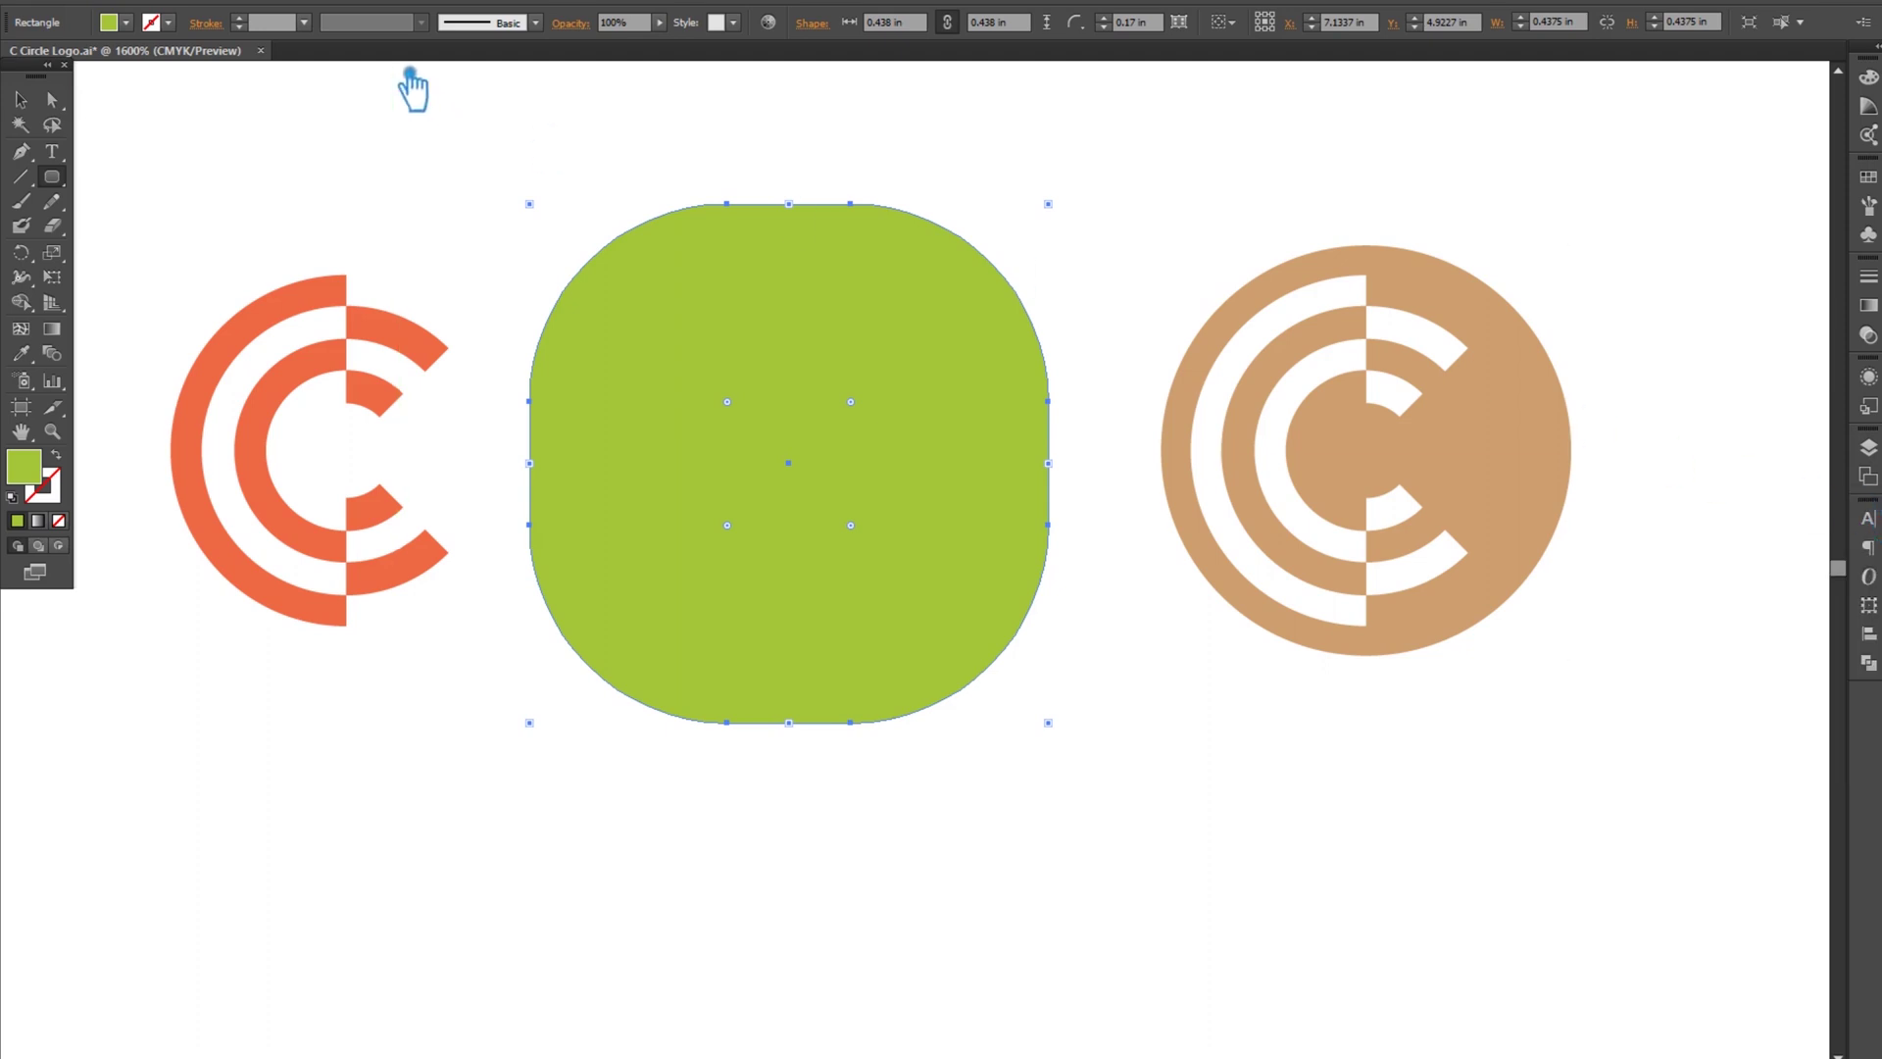
pyautogui.click(22, 100)
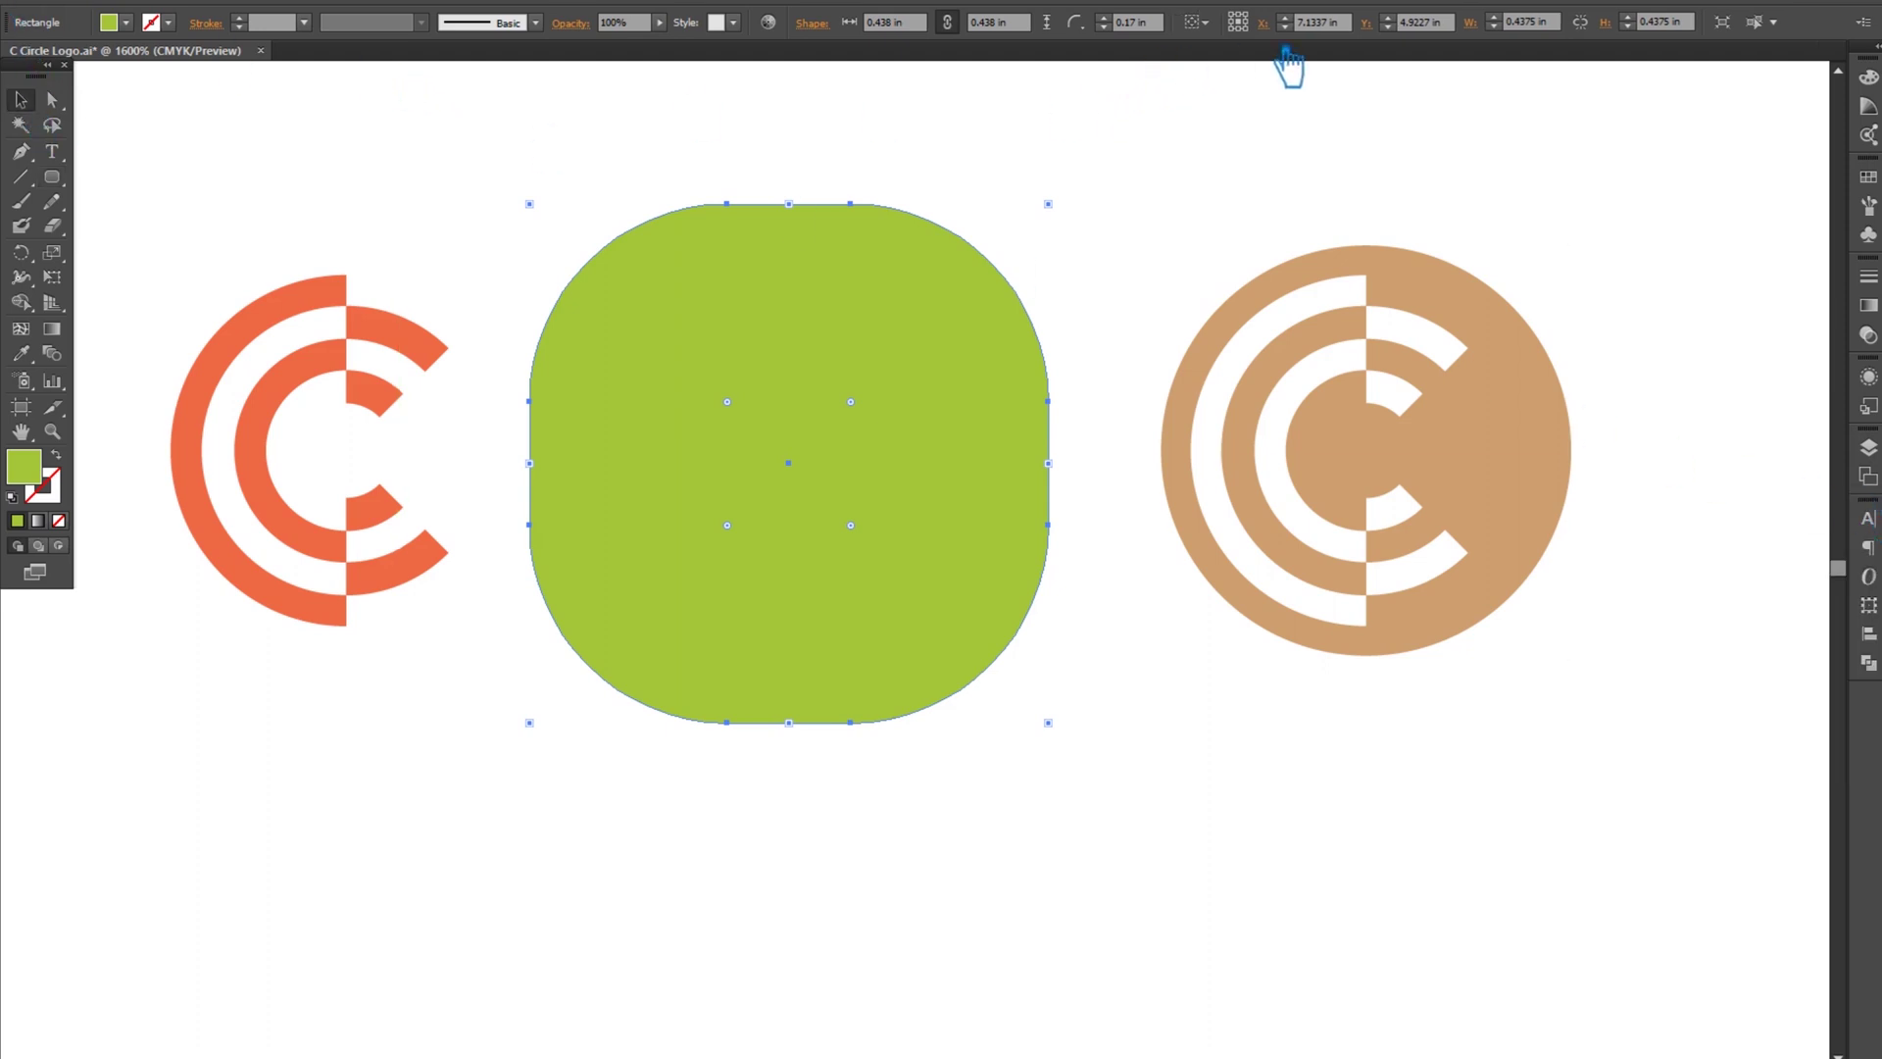
# - Reduce the rounded square's corner radius, first to 0.1 in and finally to 0.05 in
pyautogui.click(1130, 27)
pyautogui.write('0.1')
pyautogui.press('Return')
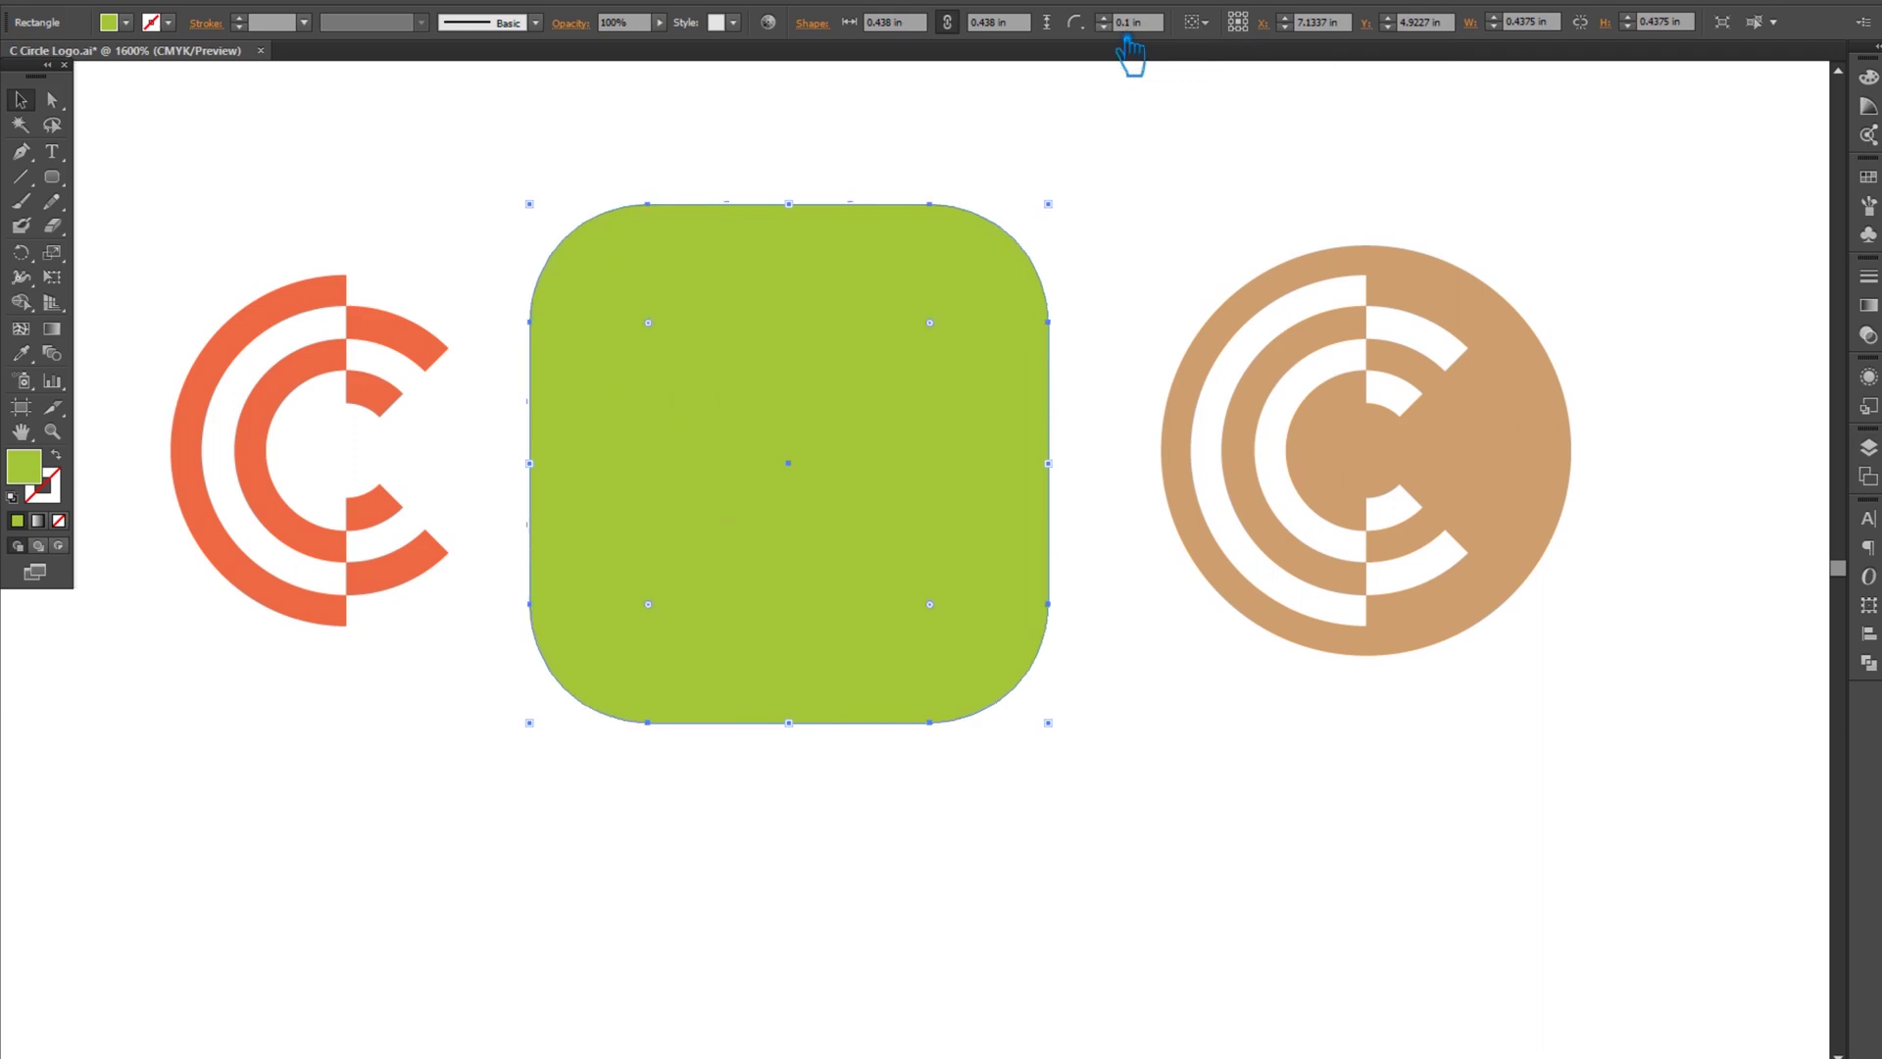
pyautogui.hotkey('shift', 'Left')
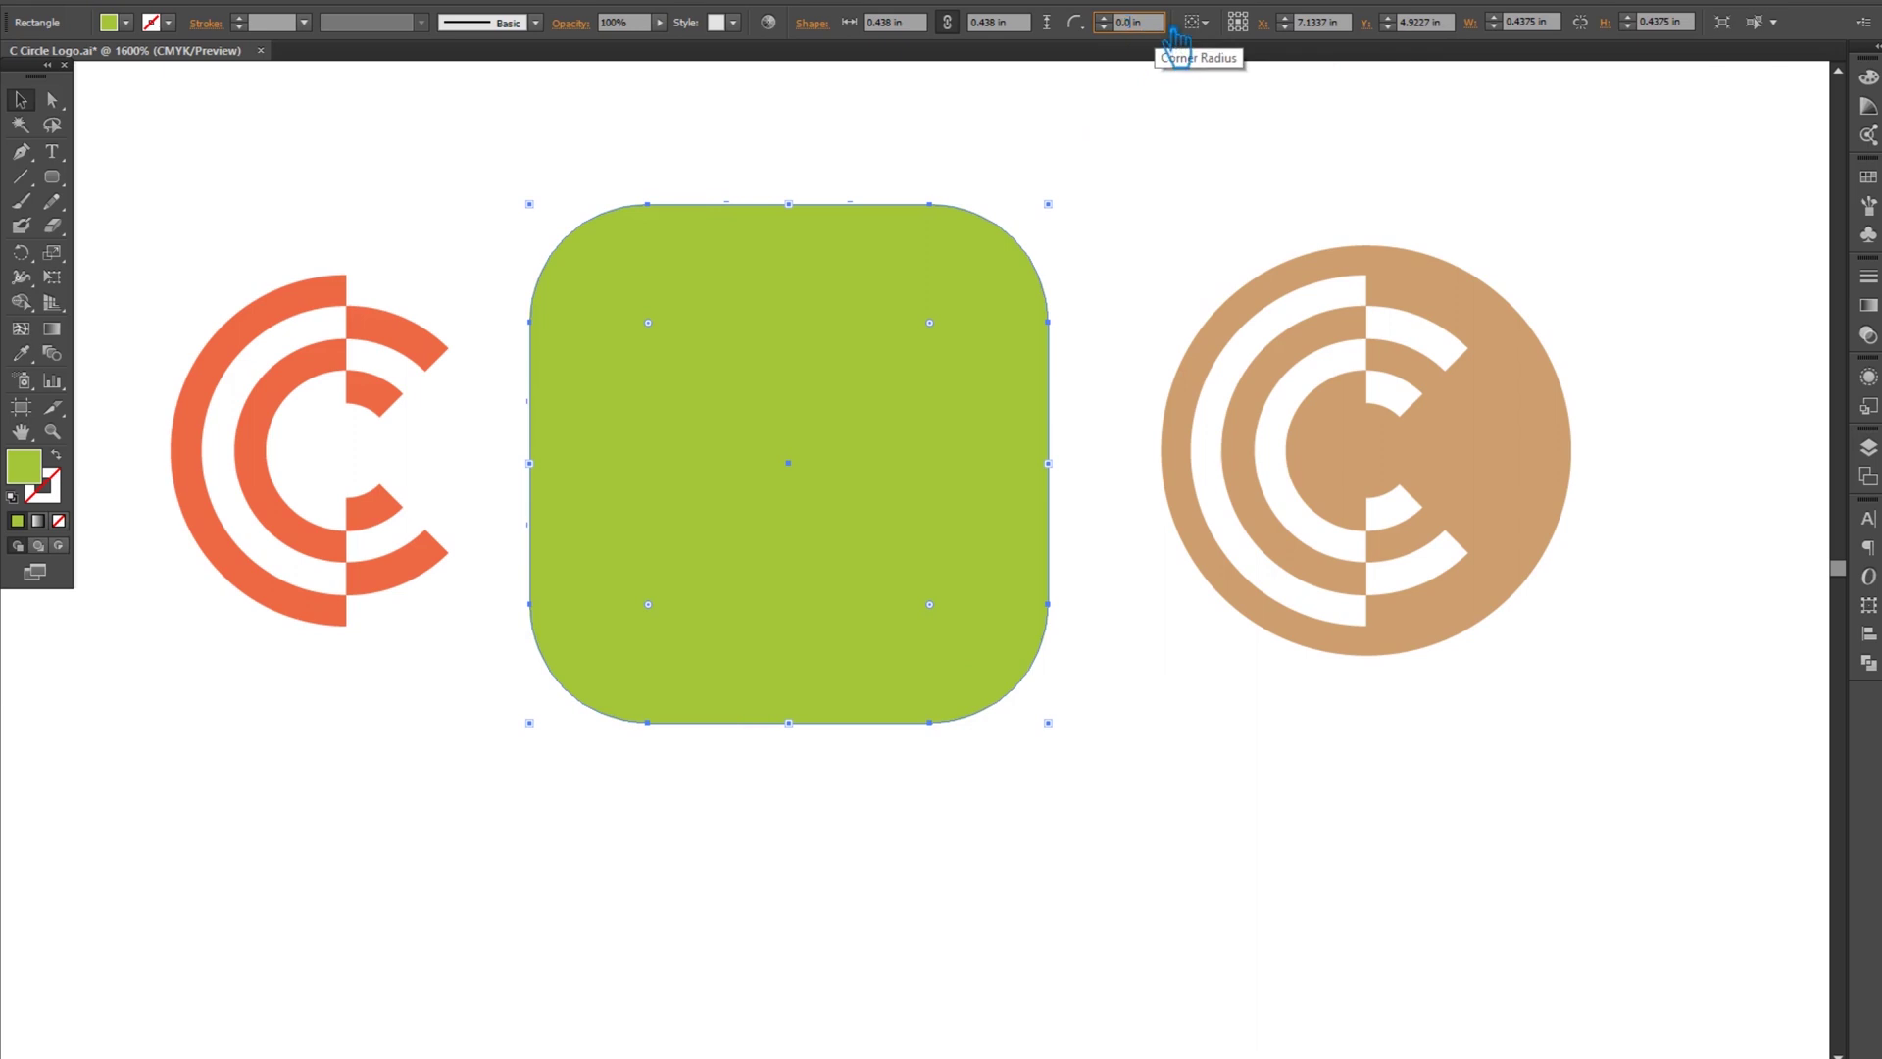
pyautogui.write('05')
pyautogui.press('Return')
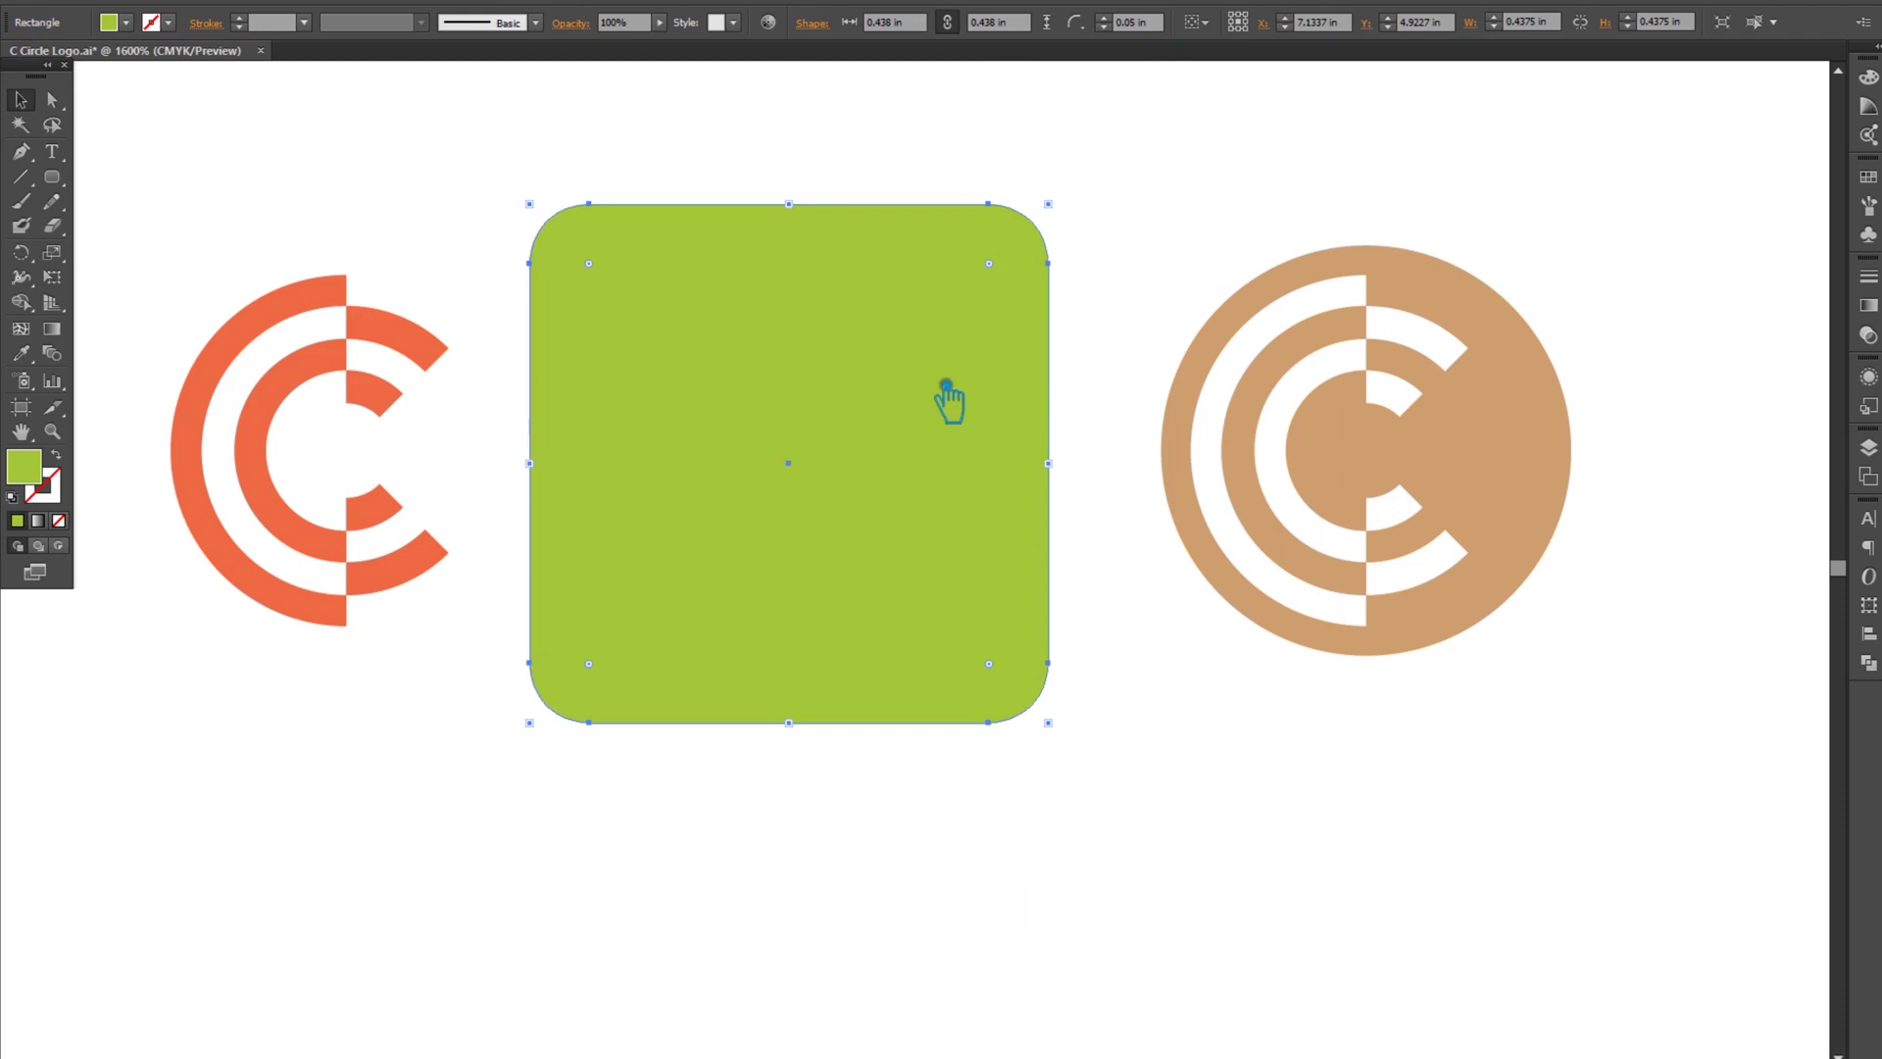
# - Shrink the rounded square to about 0.36 in wide and centre it with the C logo horizontally and vertically
pyautogui.moveTo(1166, 792); pyautogui.dragTo(500, 201)
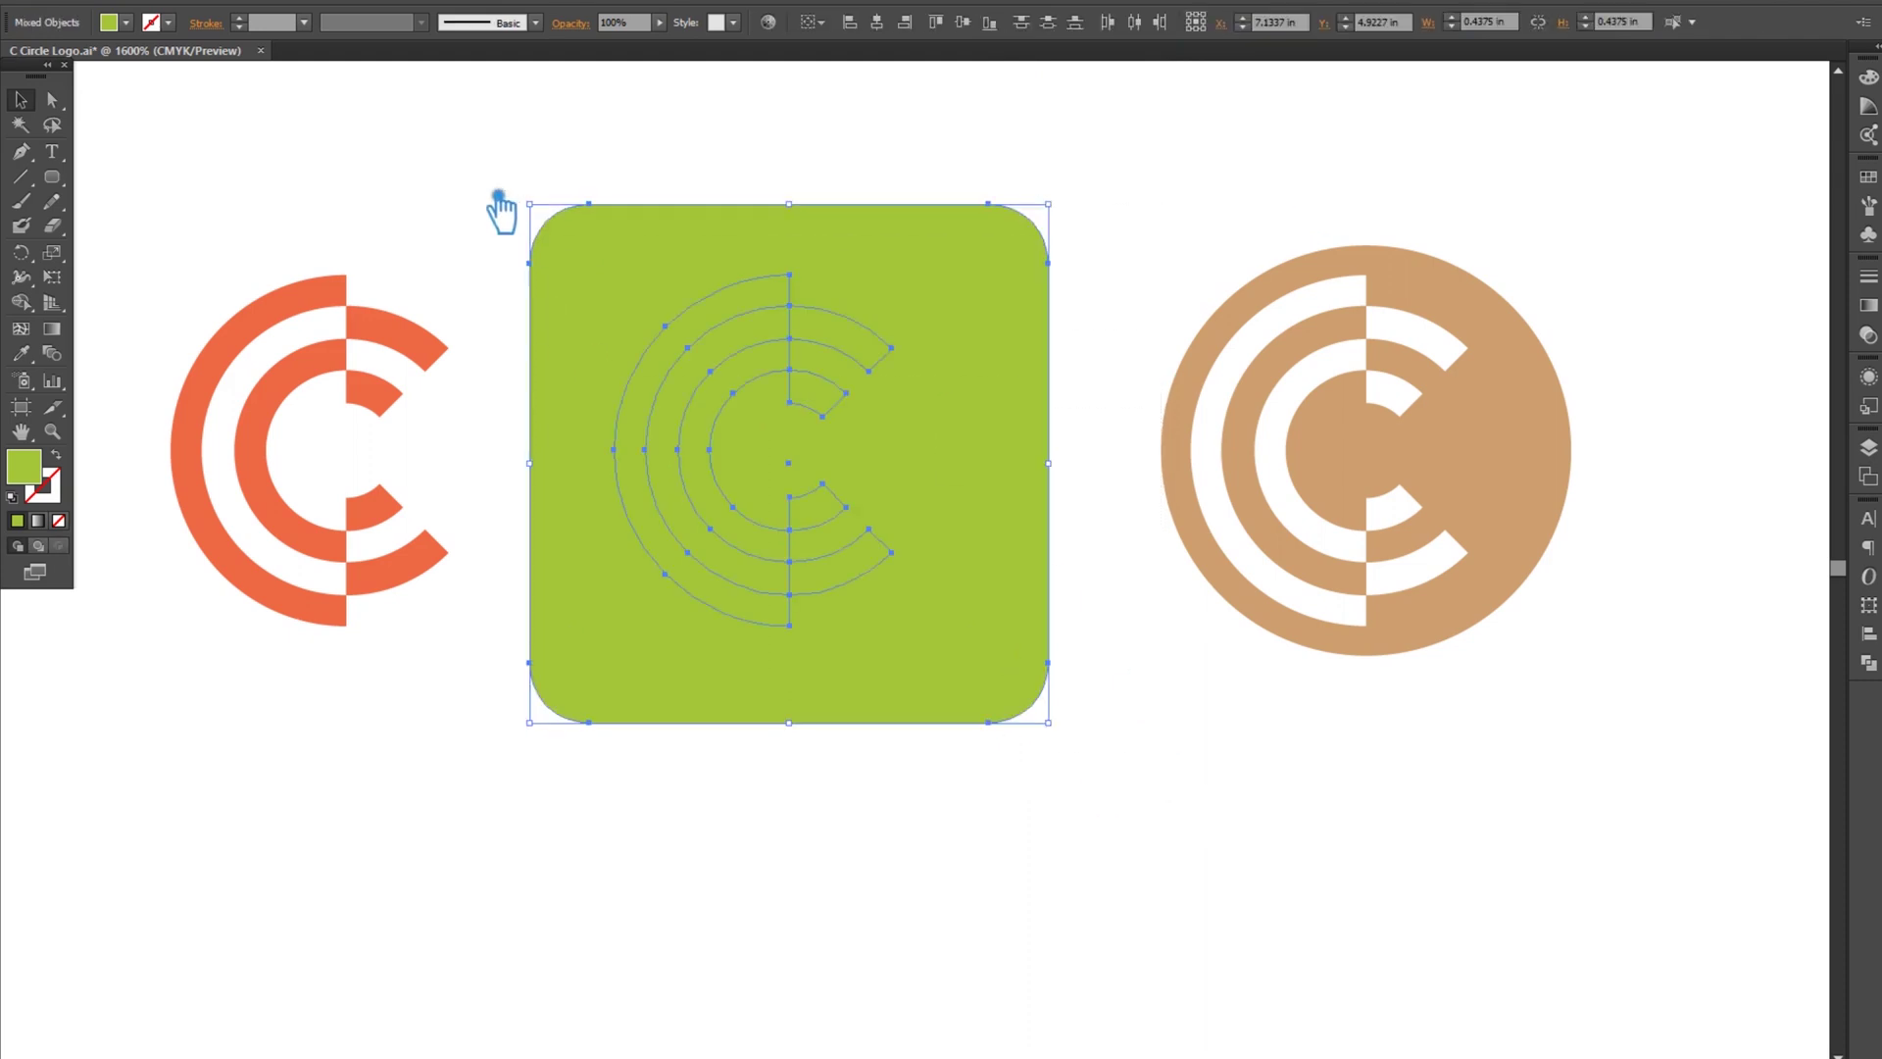
pyautogui.click(1016, 390)
pyautogui.moveTo(1070, 216); pyautogui.dragTo(1035, 267)
pyautogui.moveTo(1066, 534); pyautogui.dragTo(506, 156)
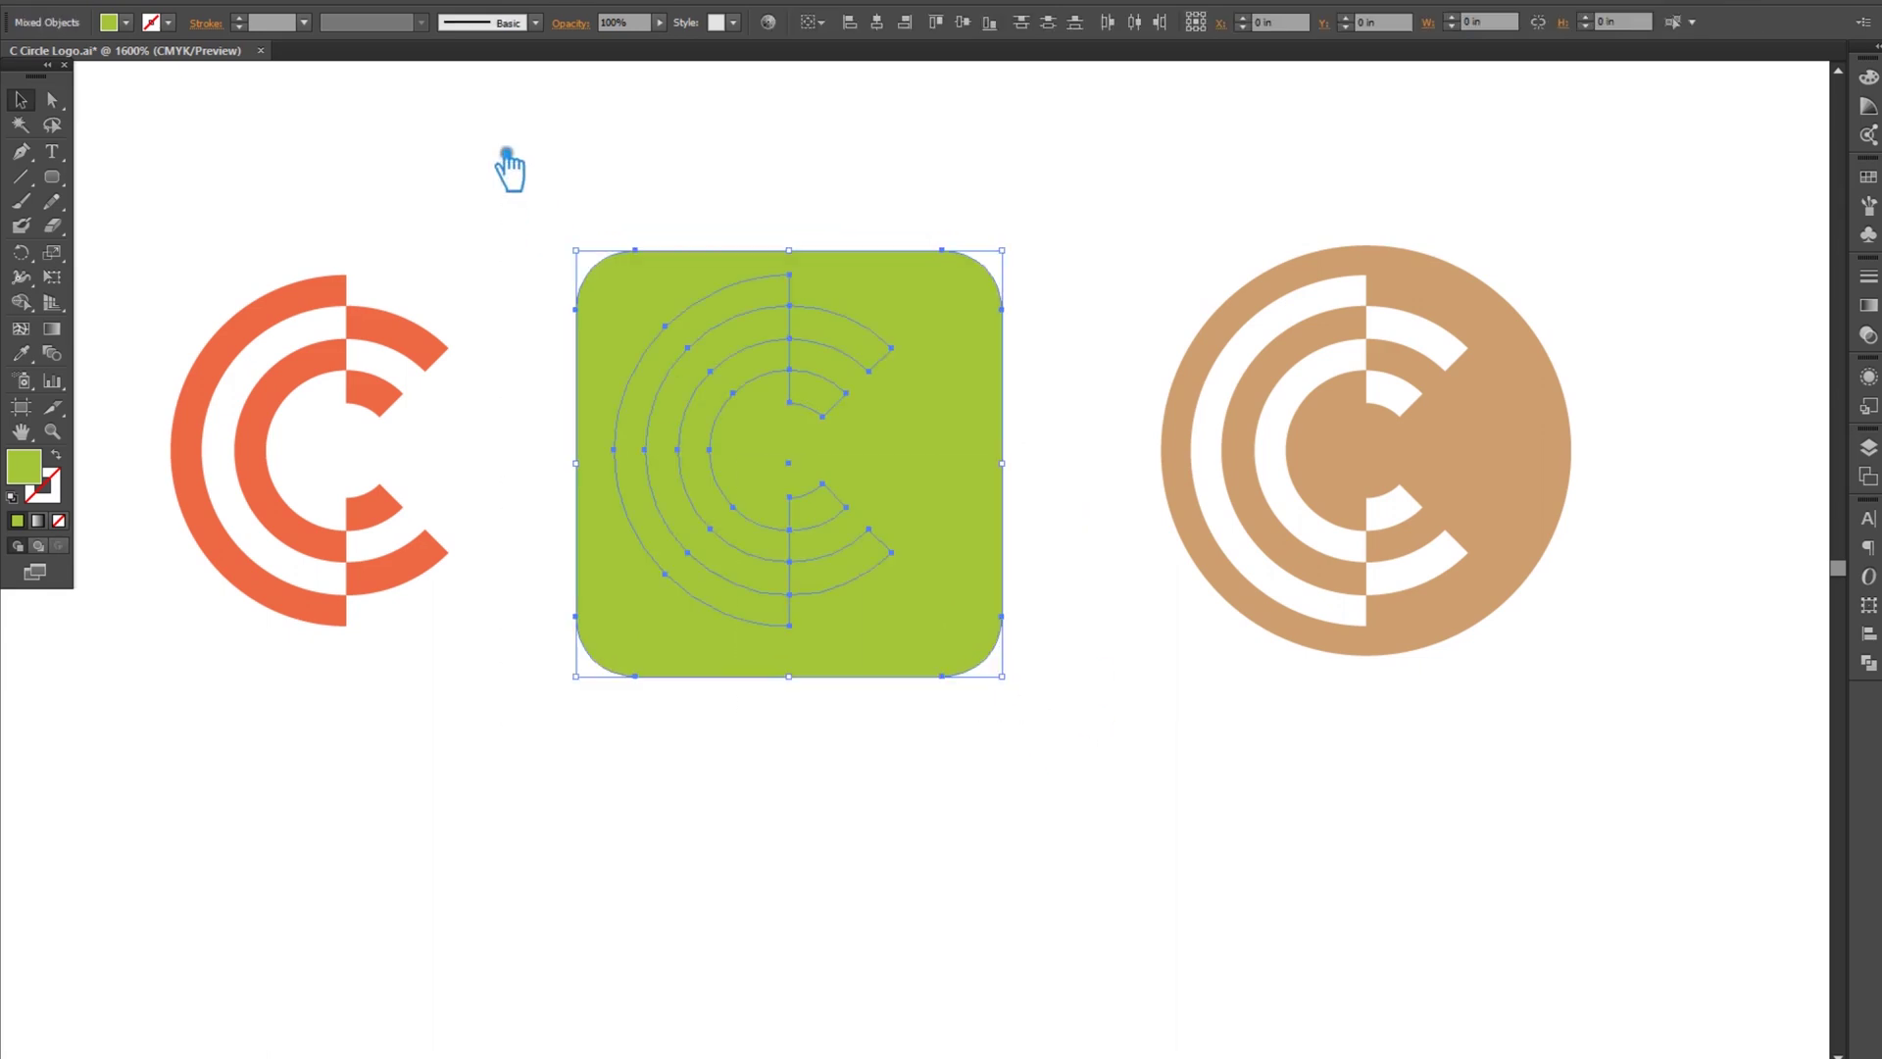
pyautogui.click(905, 23)
pyautogui.click(963, 23)
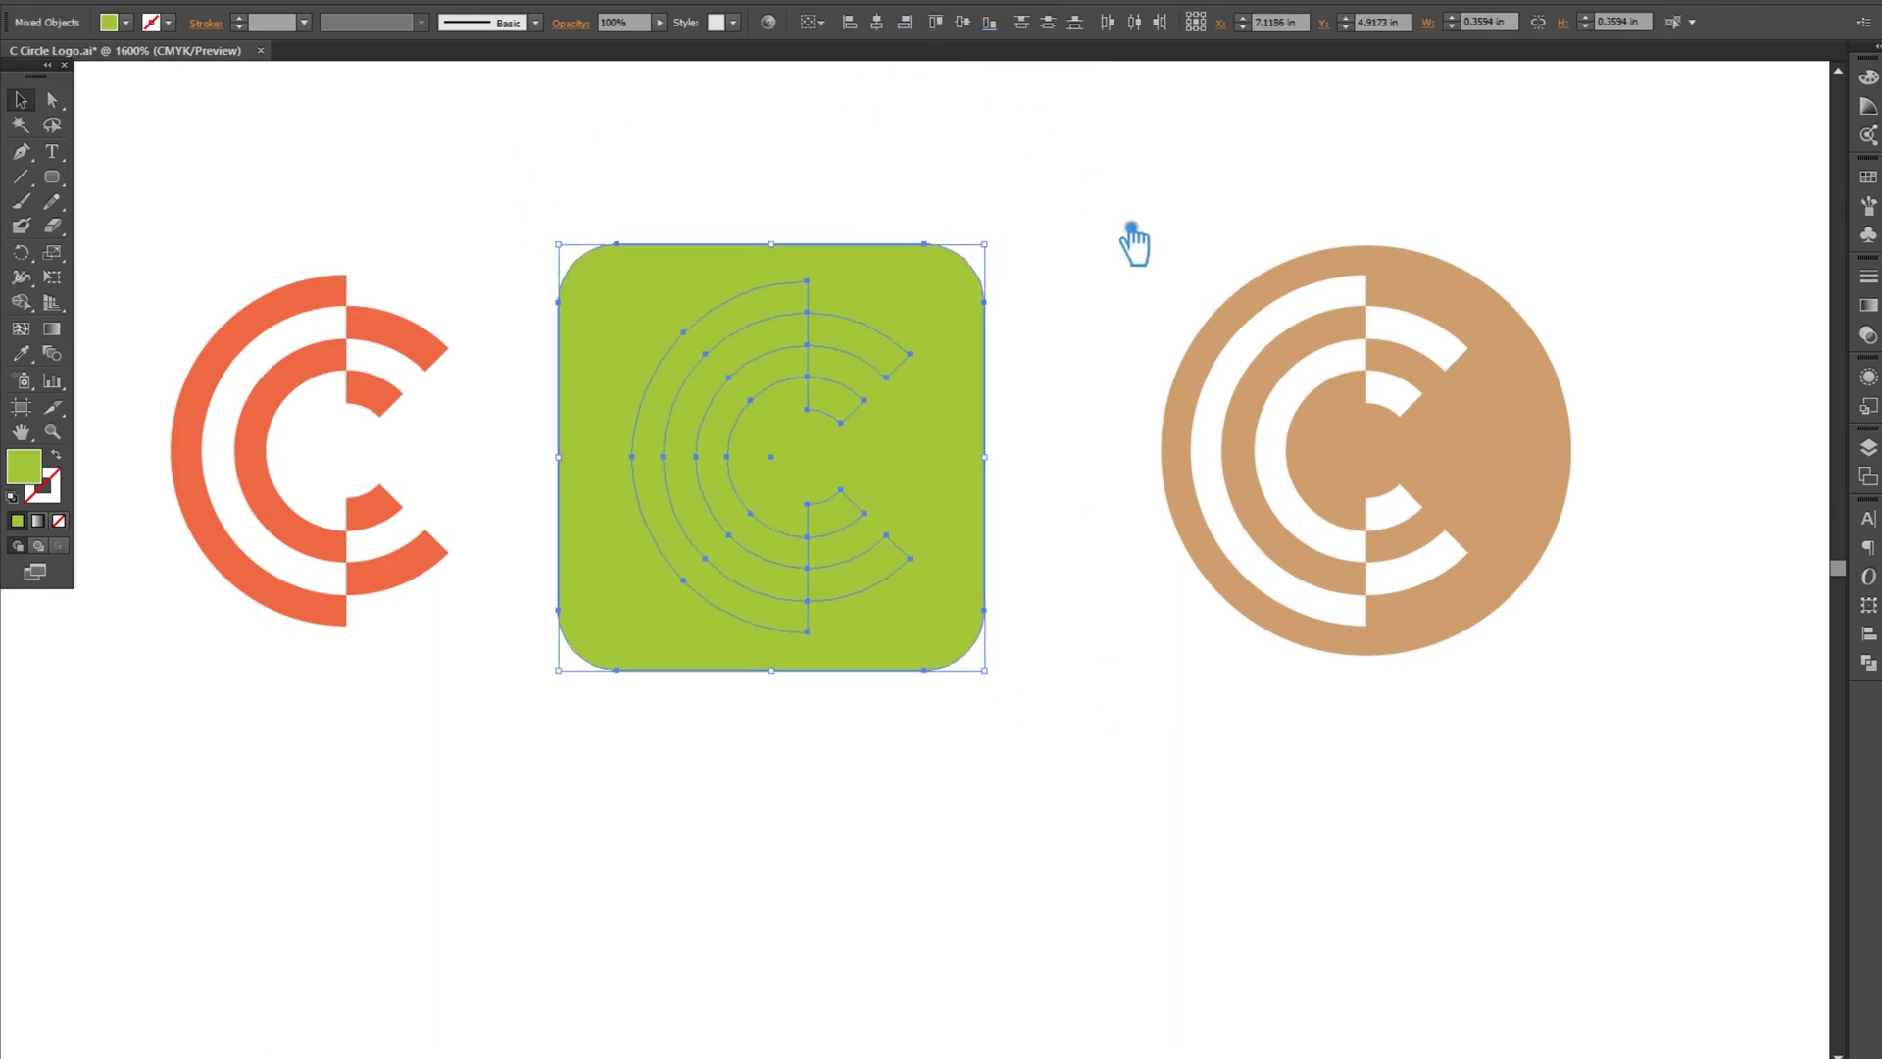
# - Scale the rounded square about its centre to about 0.34 in wide for a tighter margin around the C
pyautogui.click(949, 336)
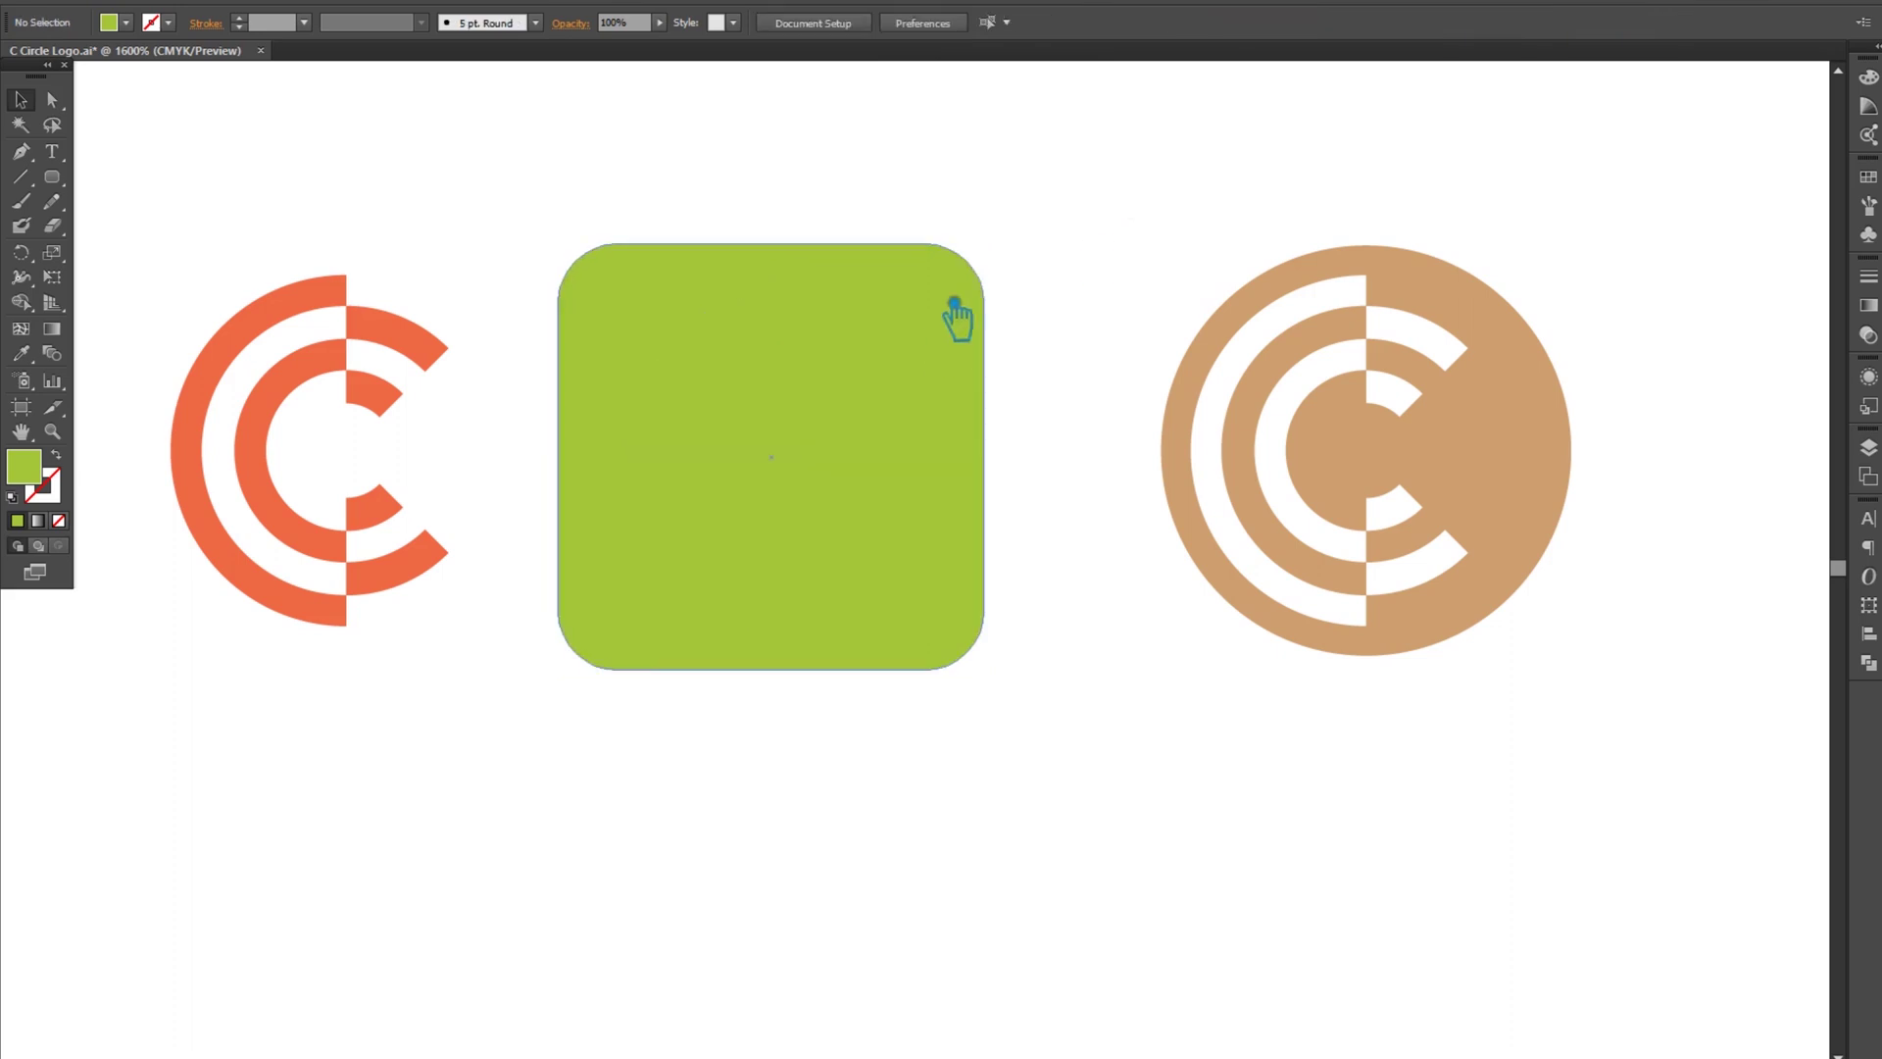
pyautogui.moveTo(1009, 270); pyautogui.dragTo(988, 292)
pyautogui.click(1008, 614)
pyautogui.moveTo(1008, 614); pyautogui.dragTo(623, 287)
pyautogui.click(932, 298)
pyautogui.moveTo(970, 274); pyautogui.dragTo(989, 272)
pyautogui.click(1012, 608)
pyautogui.moveTo(1013, 608); pyautogui.dragTo(656, 244)
pyautogui.click(1014, 286)
pyautogui.click(943, 306)
pyautogui.moveTo(992, 267); pyautogui.dragTo(1008, 264)
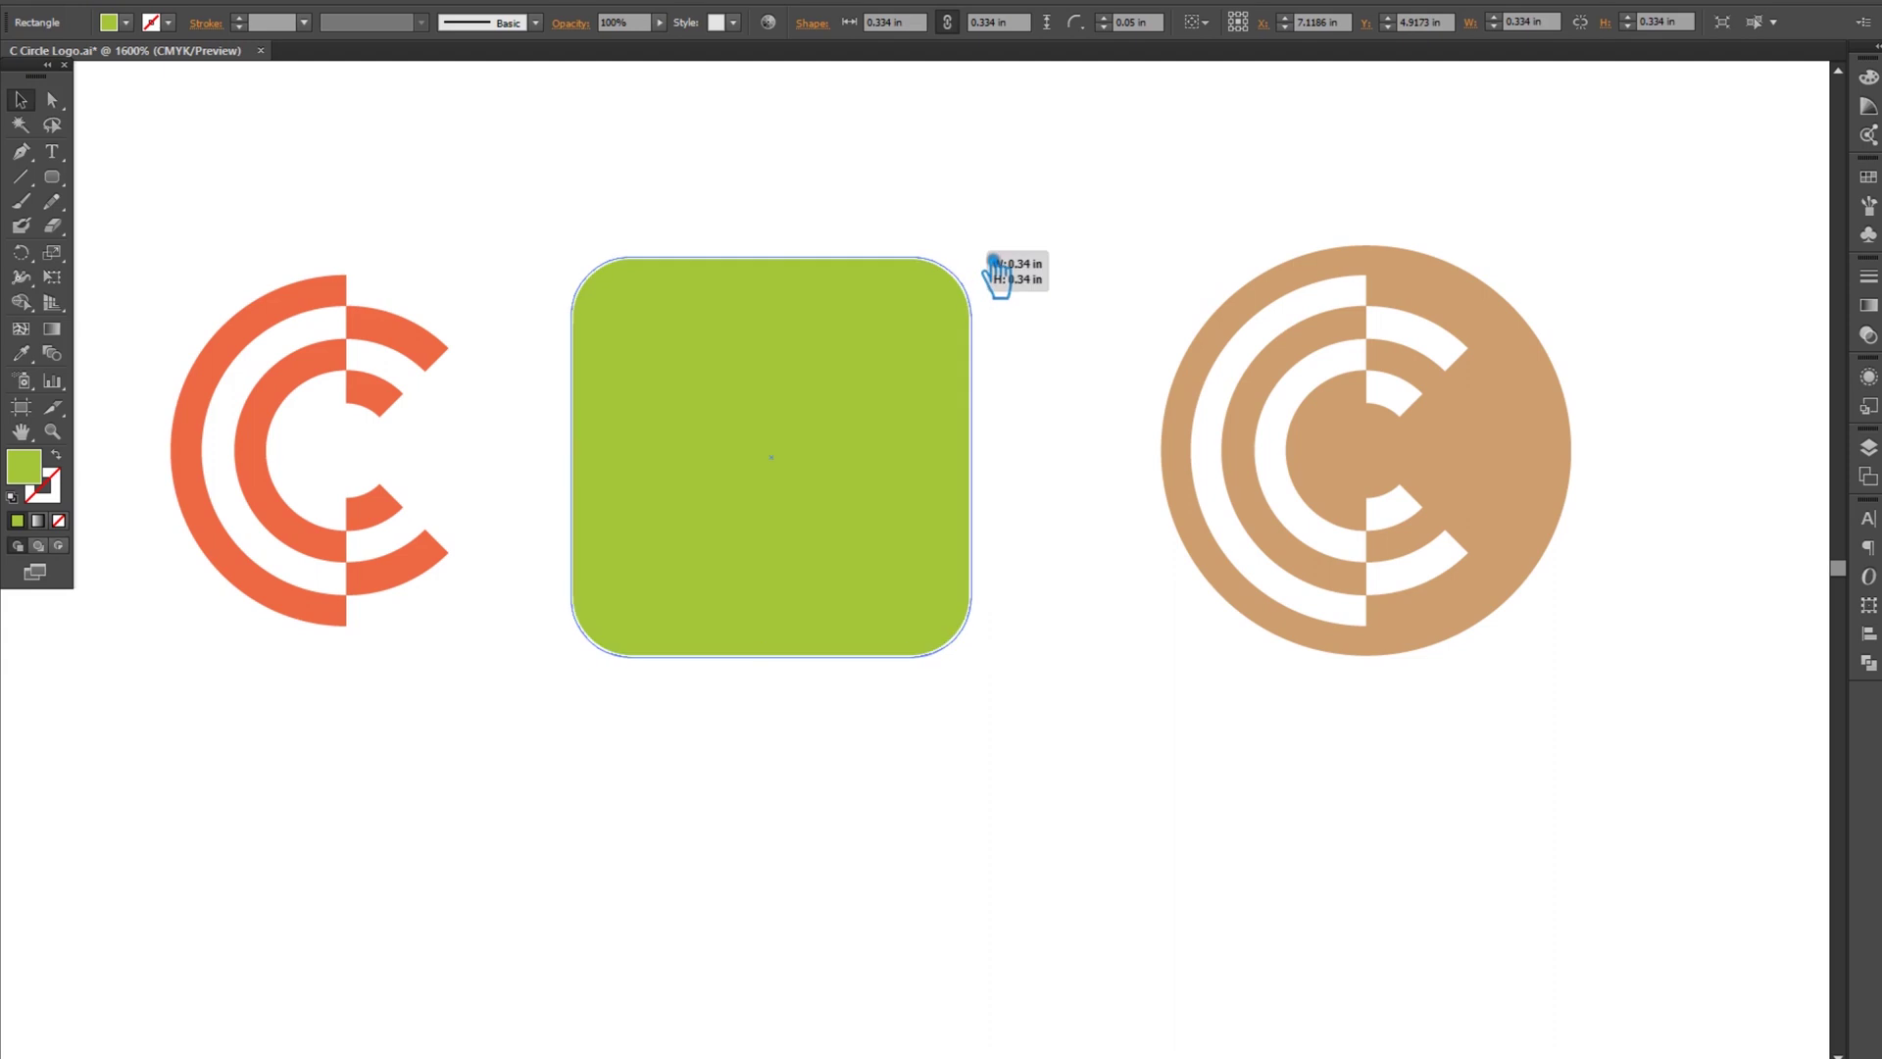
# - Subtract the C logo from the green rounded square to leave a square badge with a C cutout
pyautogui.moveTo(997, 719); pyautogui.dragTo(592, 294)
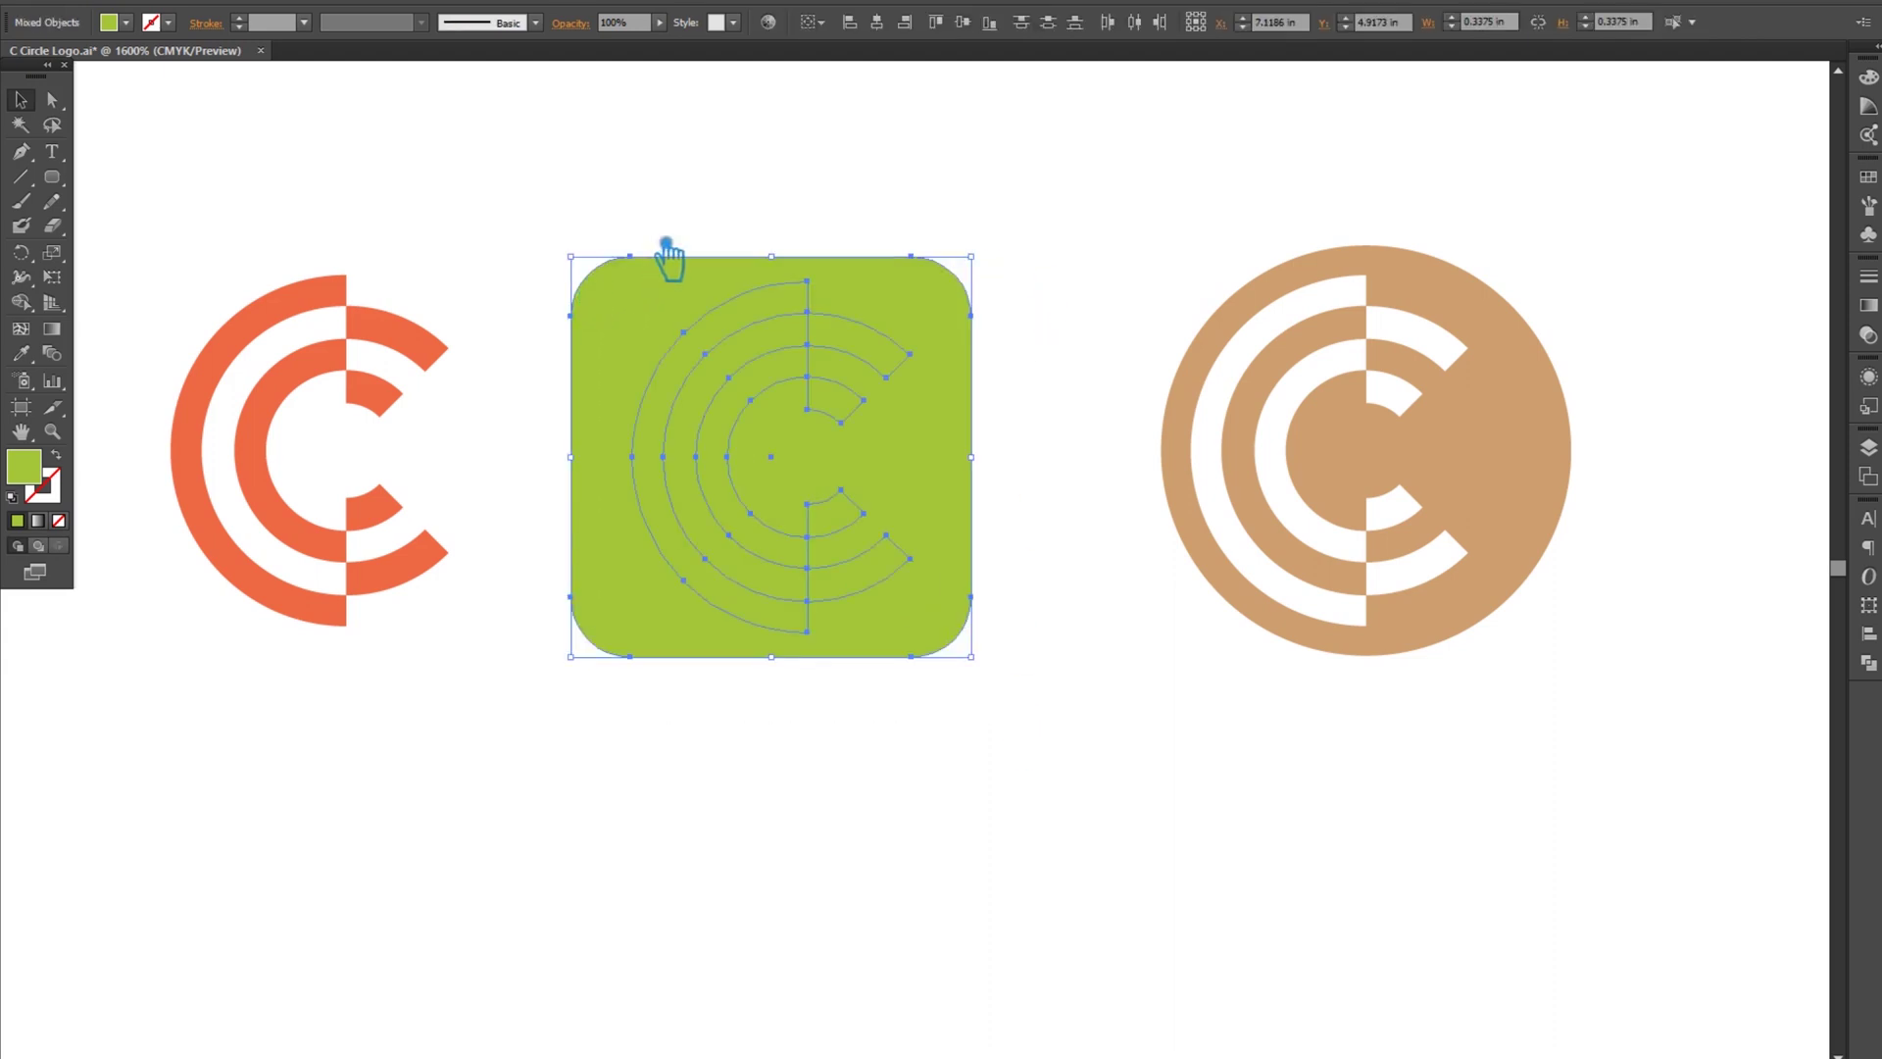
pyautogui.click(1869, 663)
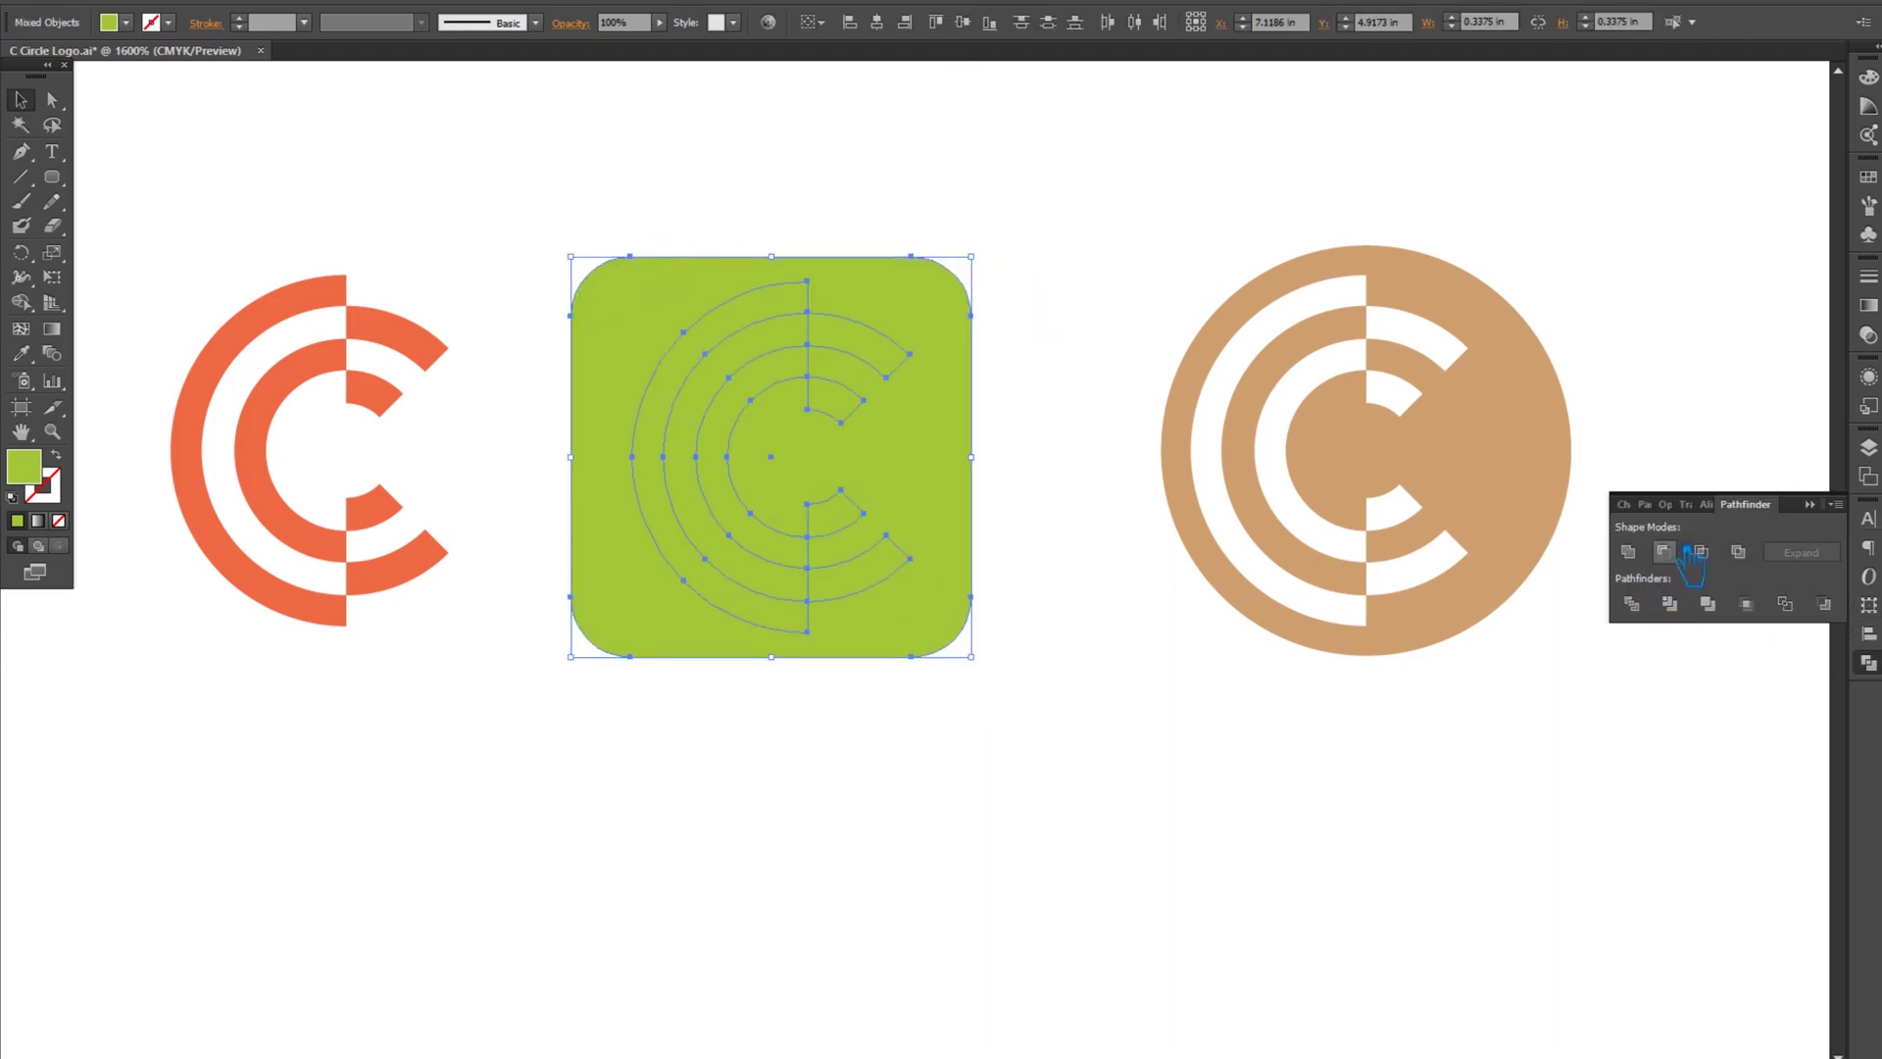
pyautogui.click(1665, 550)
pyautogui.click(1811, 504)
pyautogui.click(1733, 436)
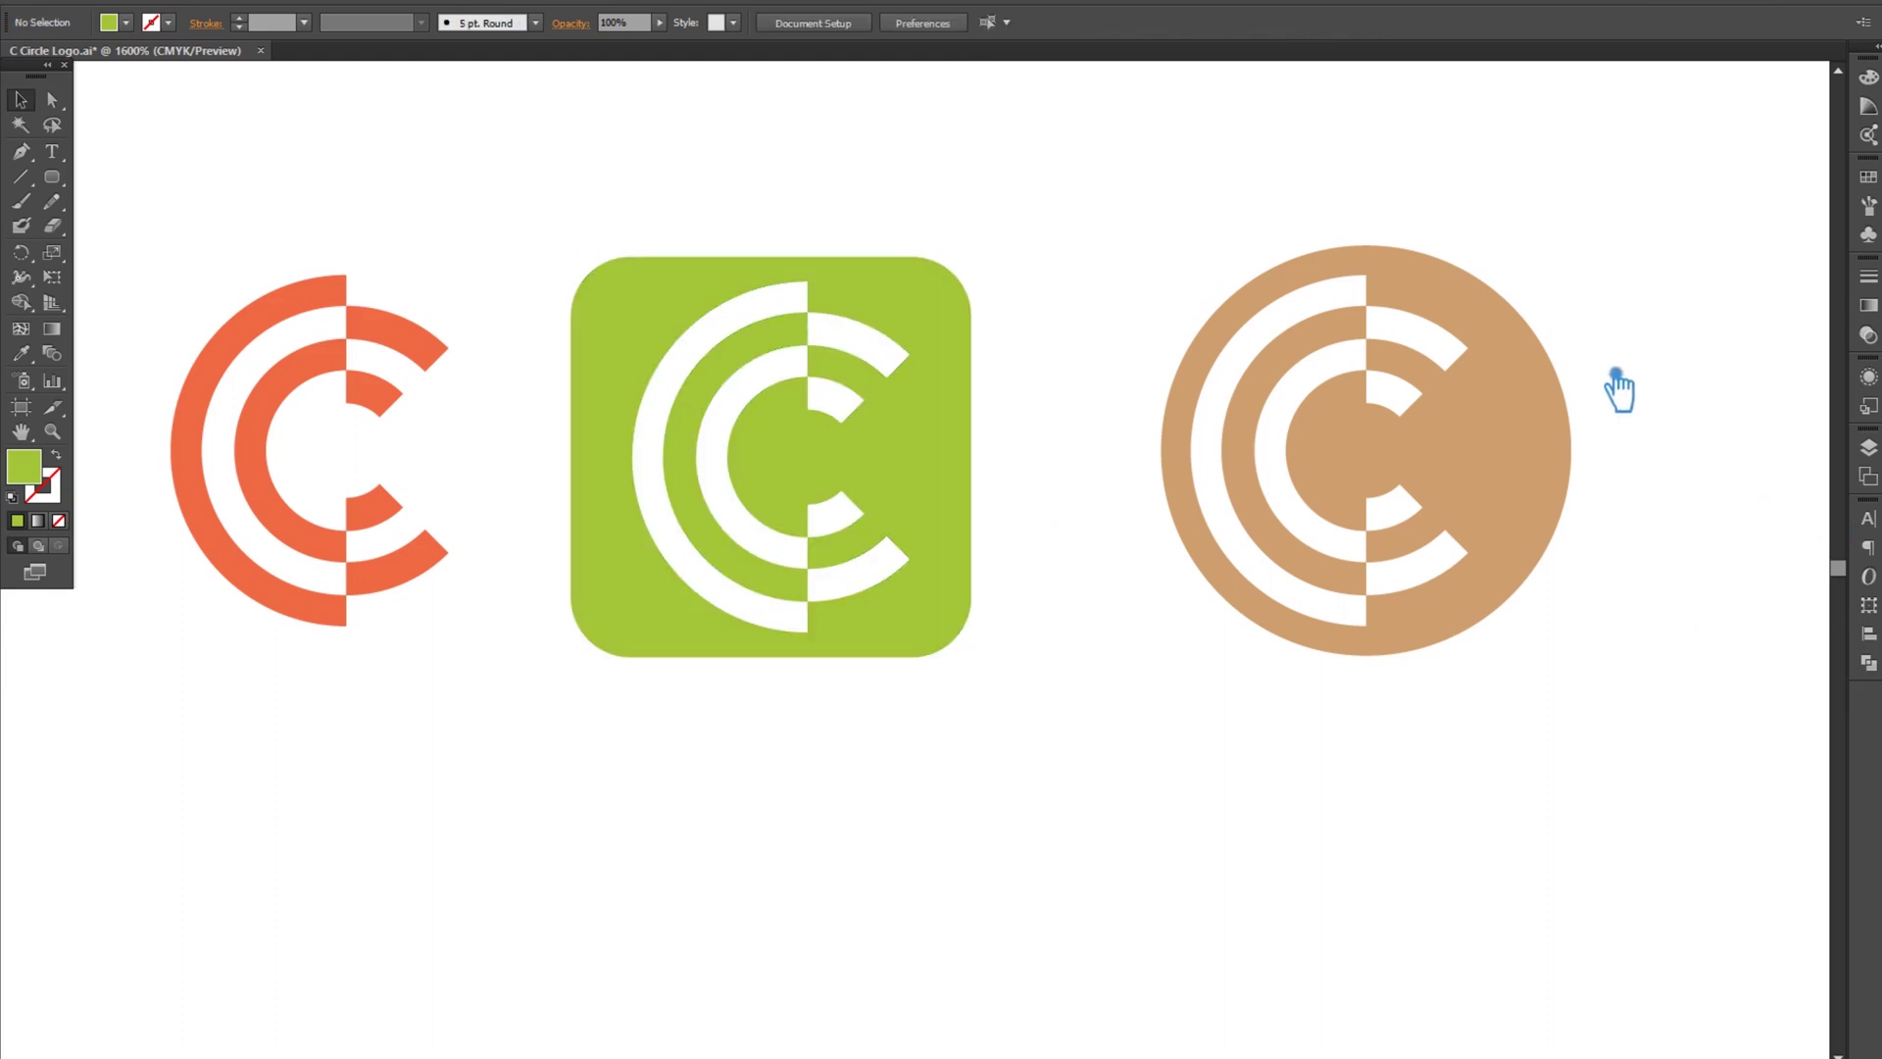
# - Move the circular badge and the orange C logo closer to the square badge
pyautogui.moveTo(1490, 446); pyautogui.dragTo(1375, 443)
pyautogui.click(1159, 781)
pyautogui.moveTo(408, 524); pyautogui.dragTo(430, 522)
# - Change the square badge's fill to golden yellow, #DDA210
pyautogui.click(806, 533)
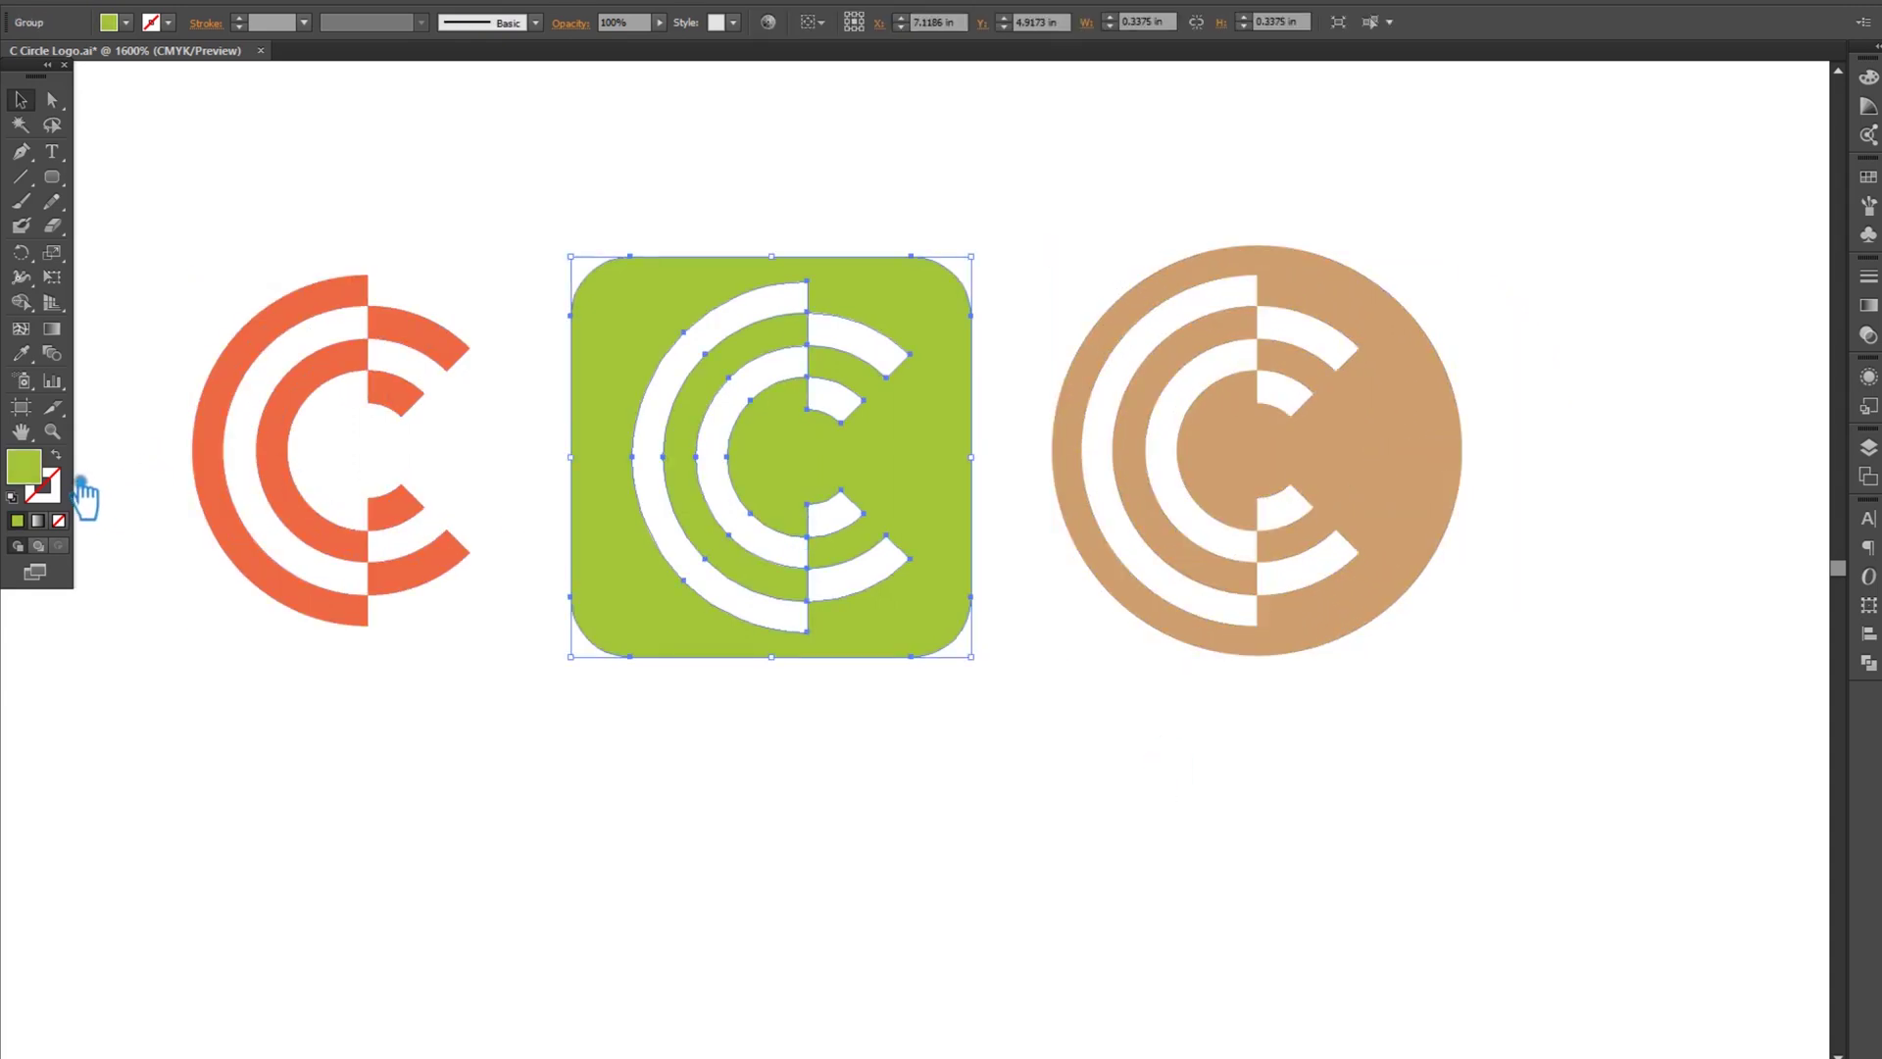
pyautogui.doubleClick(34, 472)
pyautogui.moveTo(1593, 388); pyautogui.dragTo(1593, 407)
pyautogui.moveTo(1473, 242); pyautogui.dragTo(1535, 235)
pyautogui.click(1769, 183)
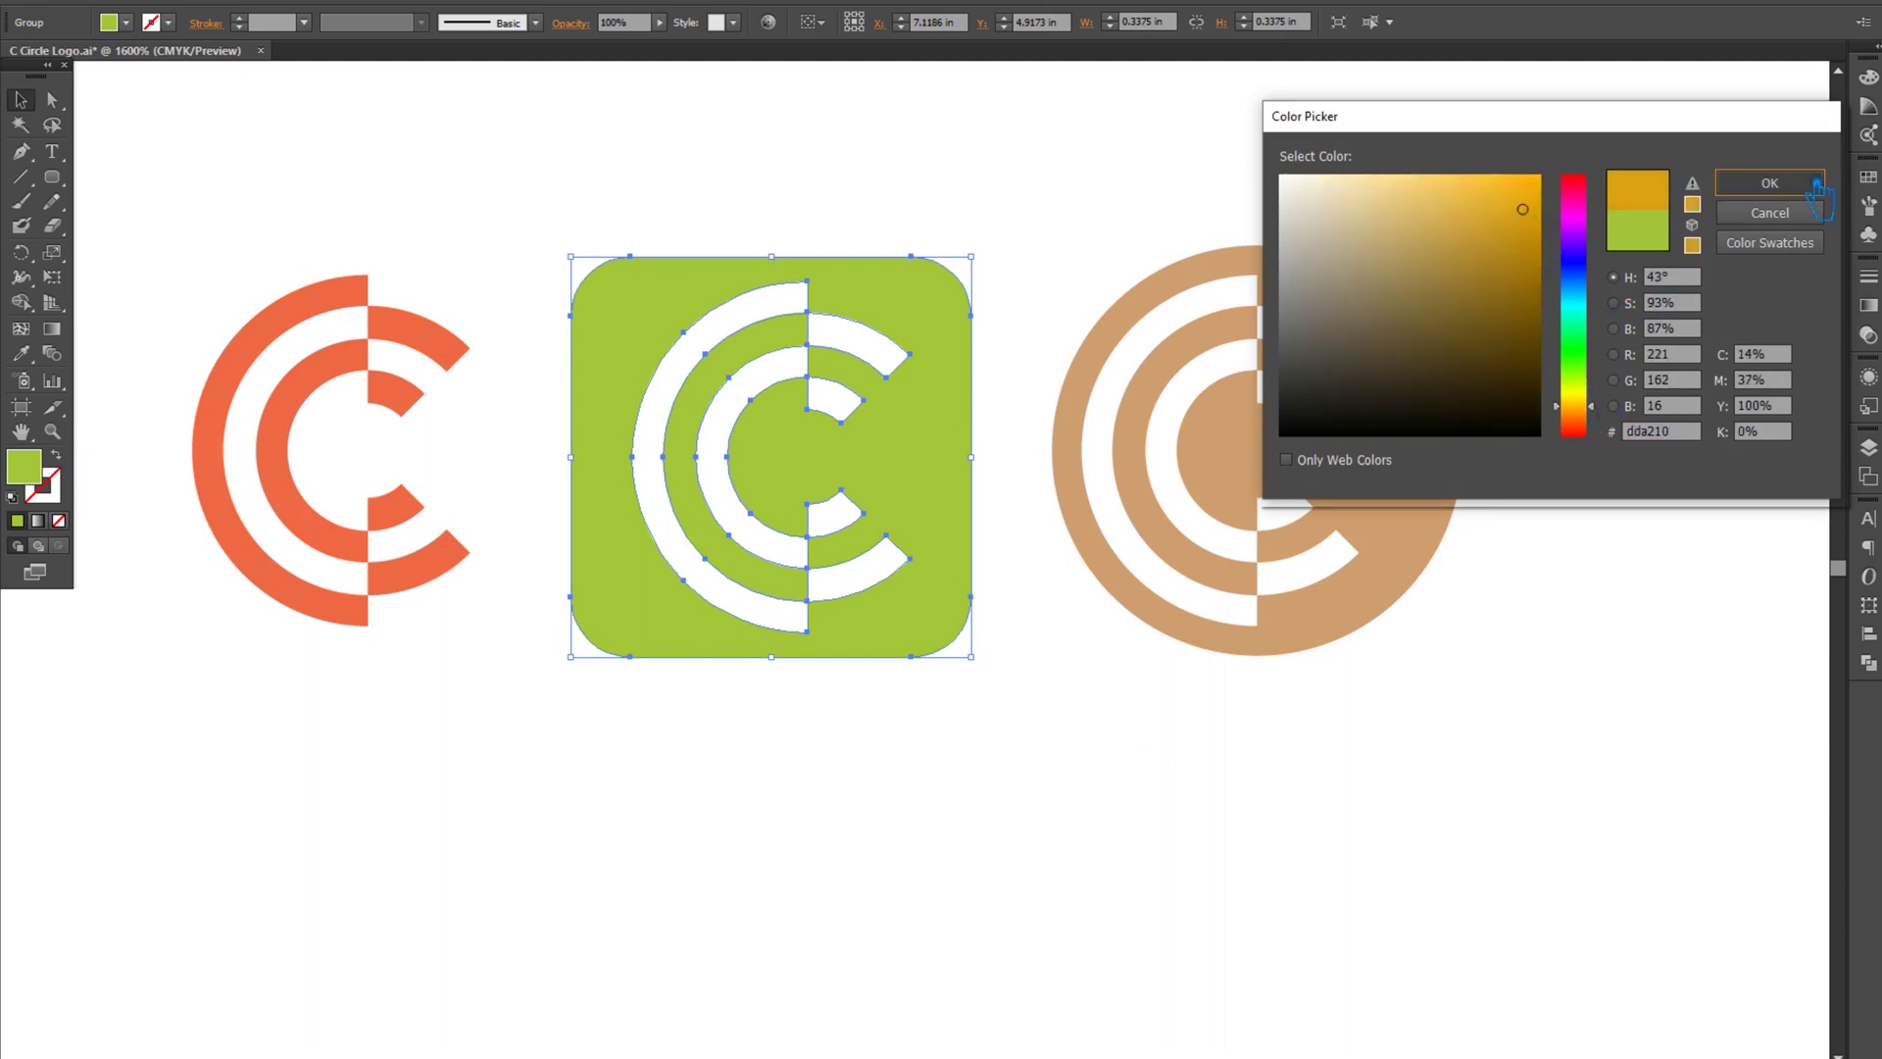
# - Recolour the square badge emerald green, #28C689
pyautogui.doubleClick(49, 473)
pyautogui.click(1597, 308)
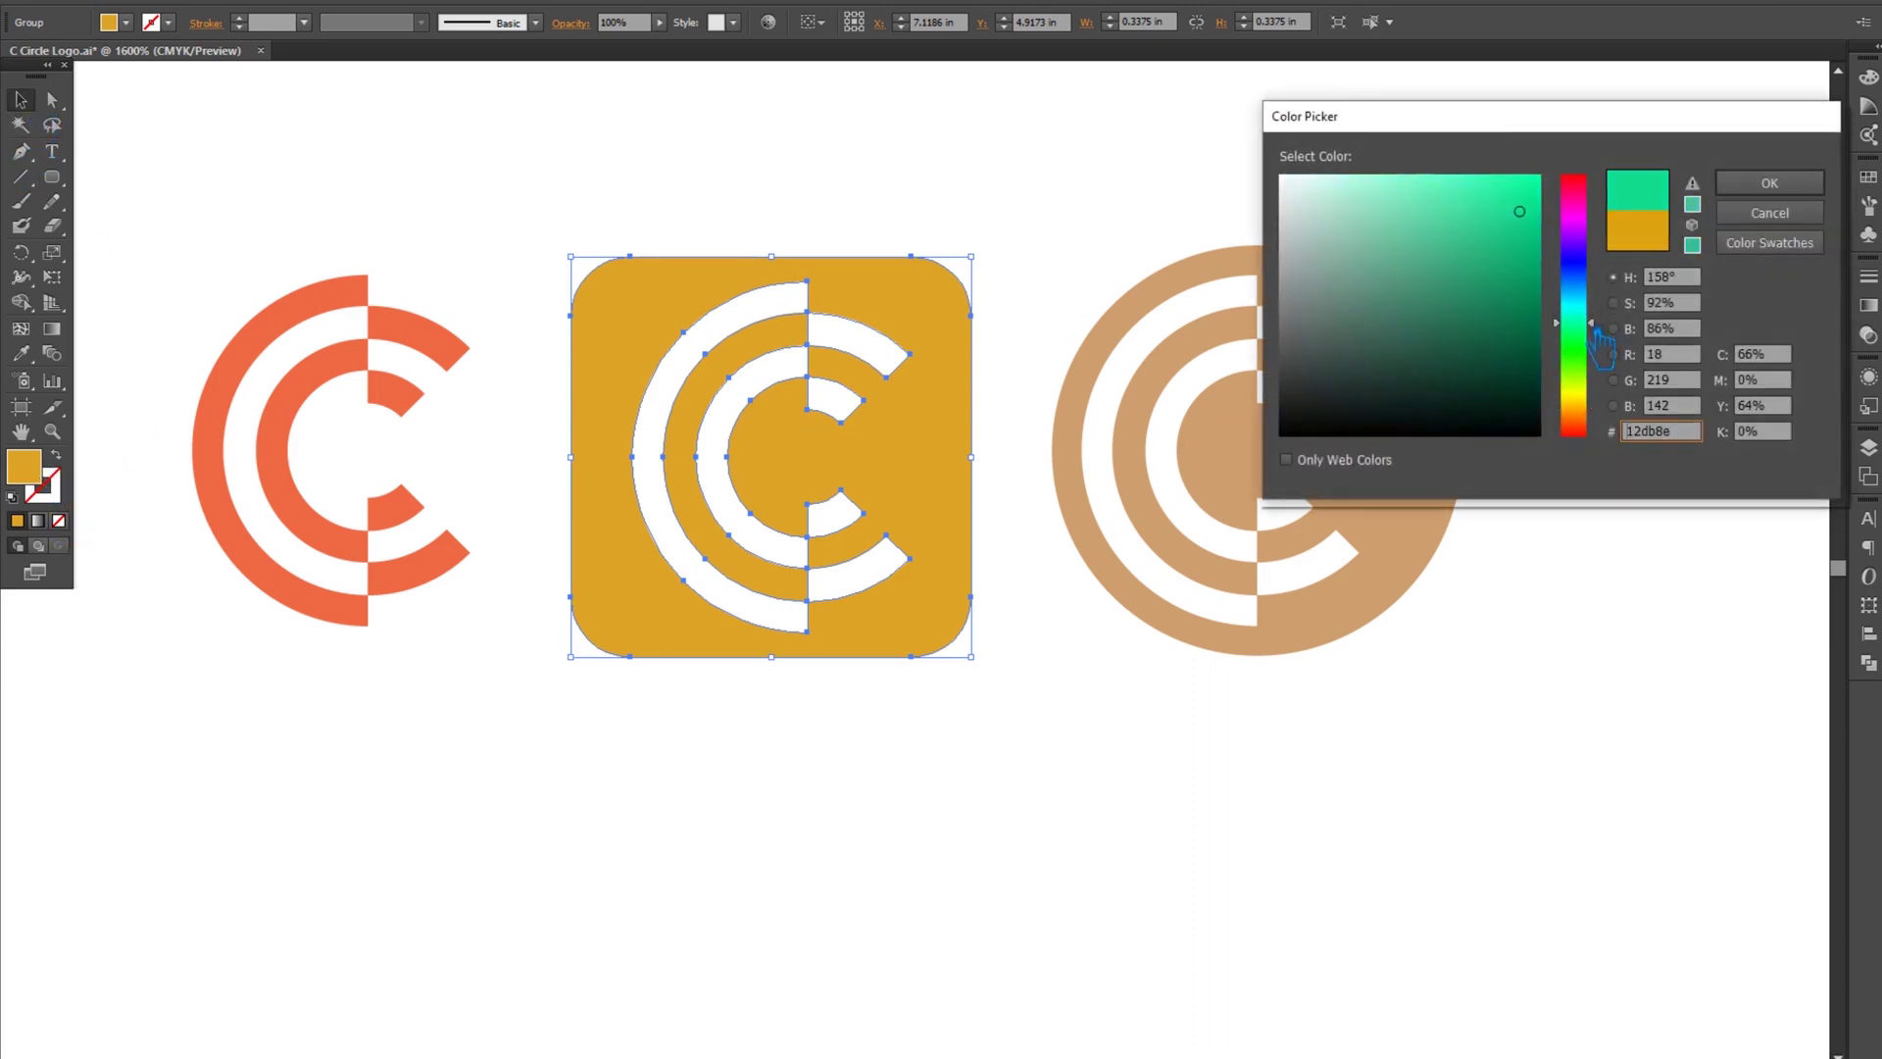
pyautogui.moveTo(1504, 284); pyautogui.dragTo(1483, 232)
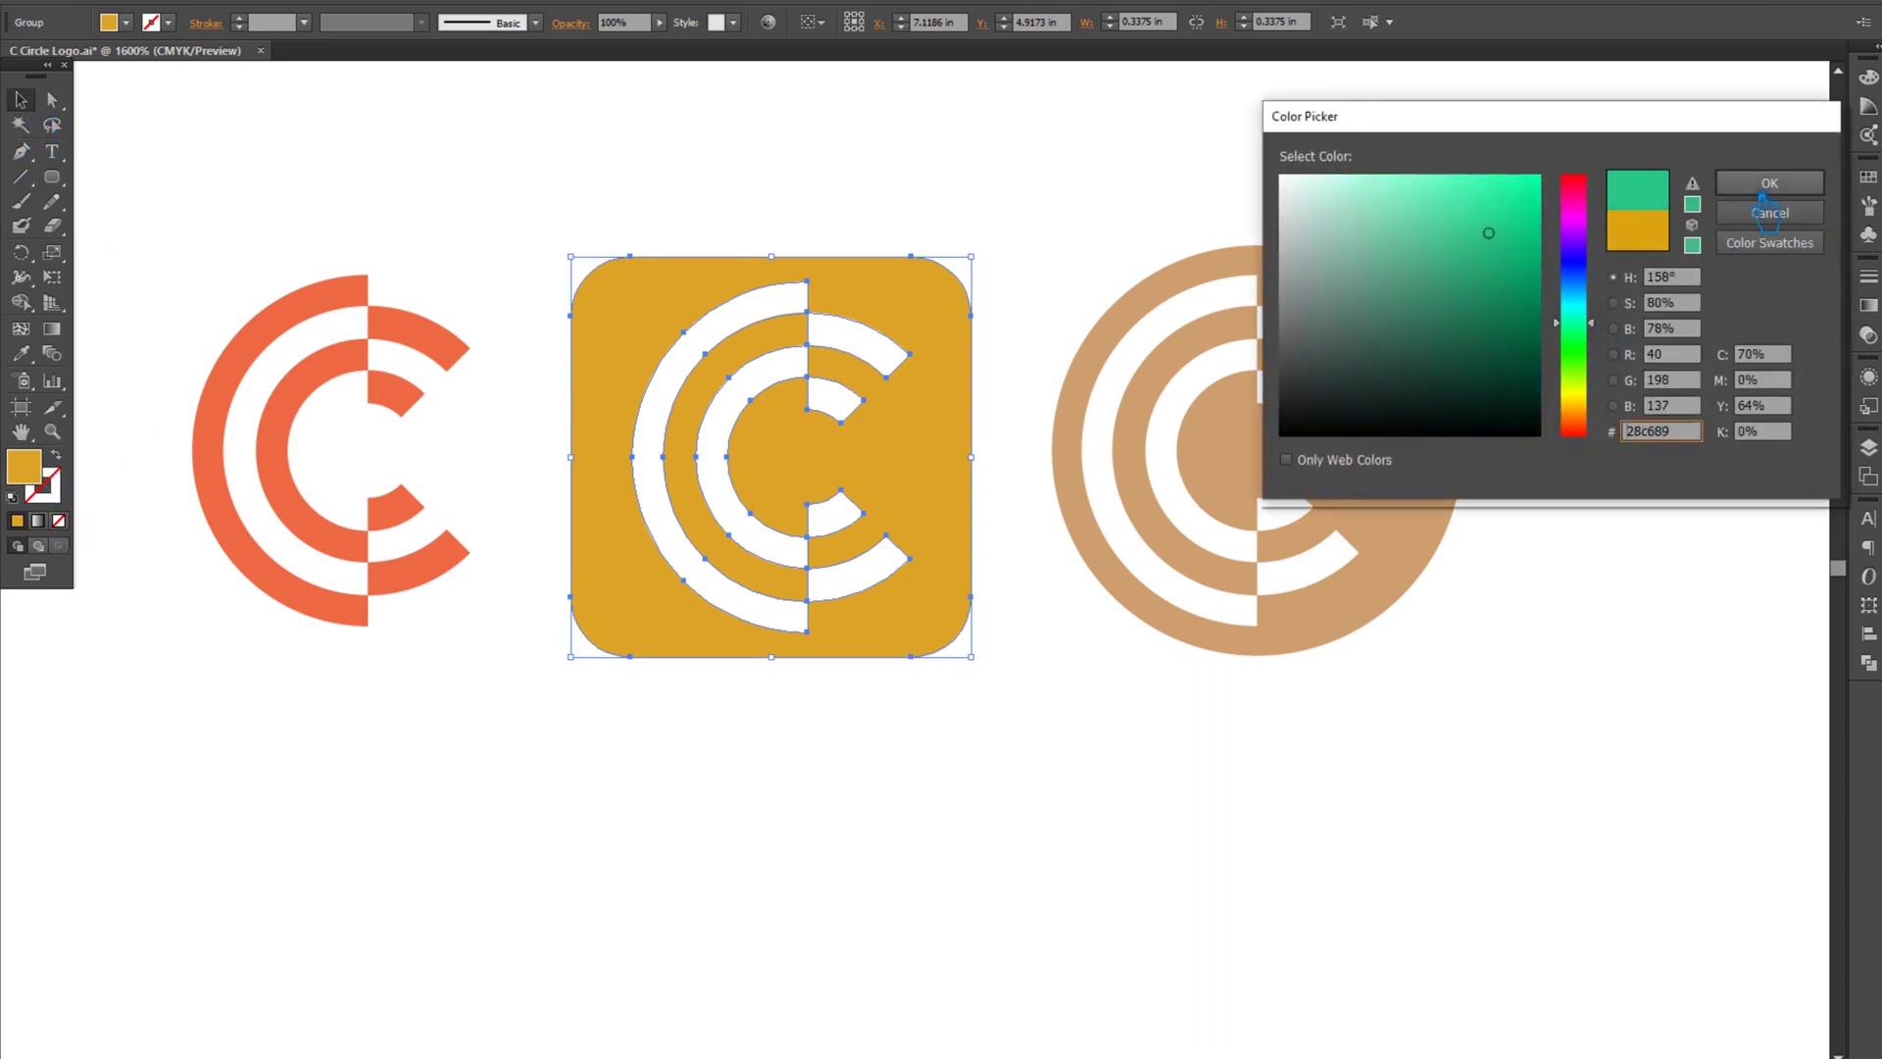
pyautogui.click(1769, 183)
pyautogui.click(434, 171)
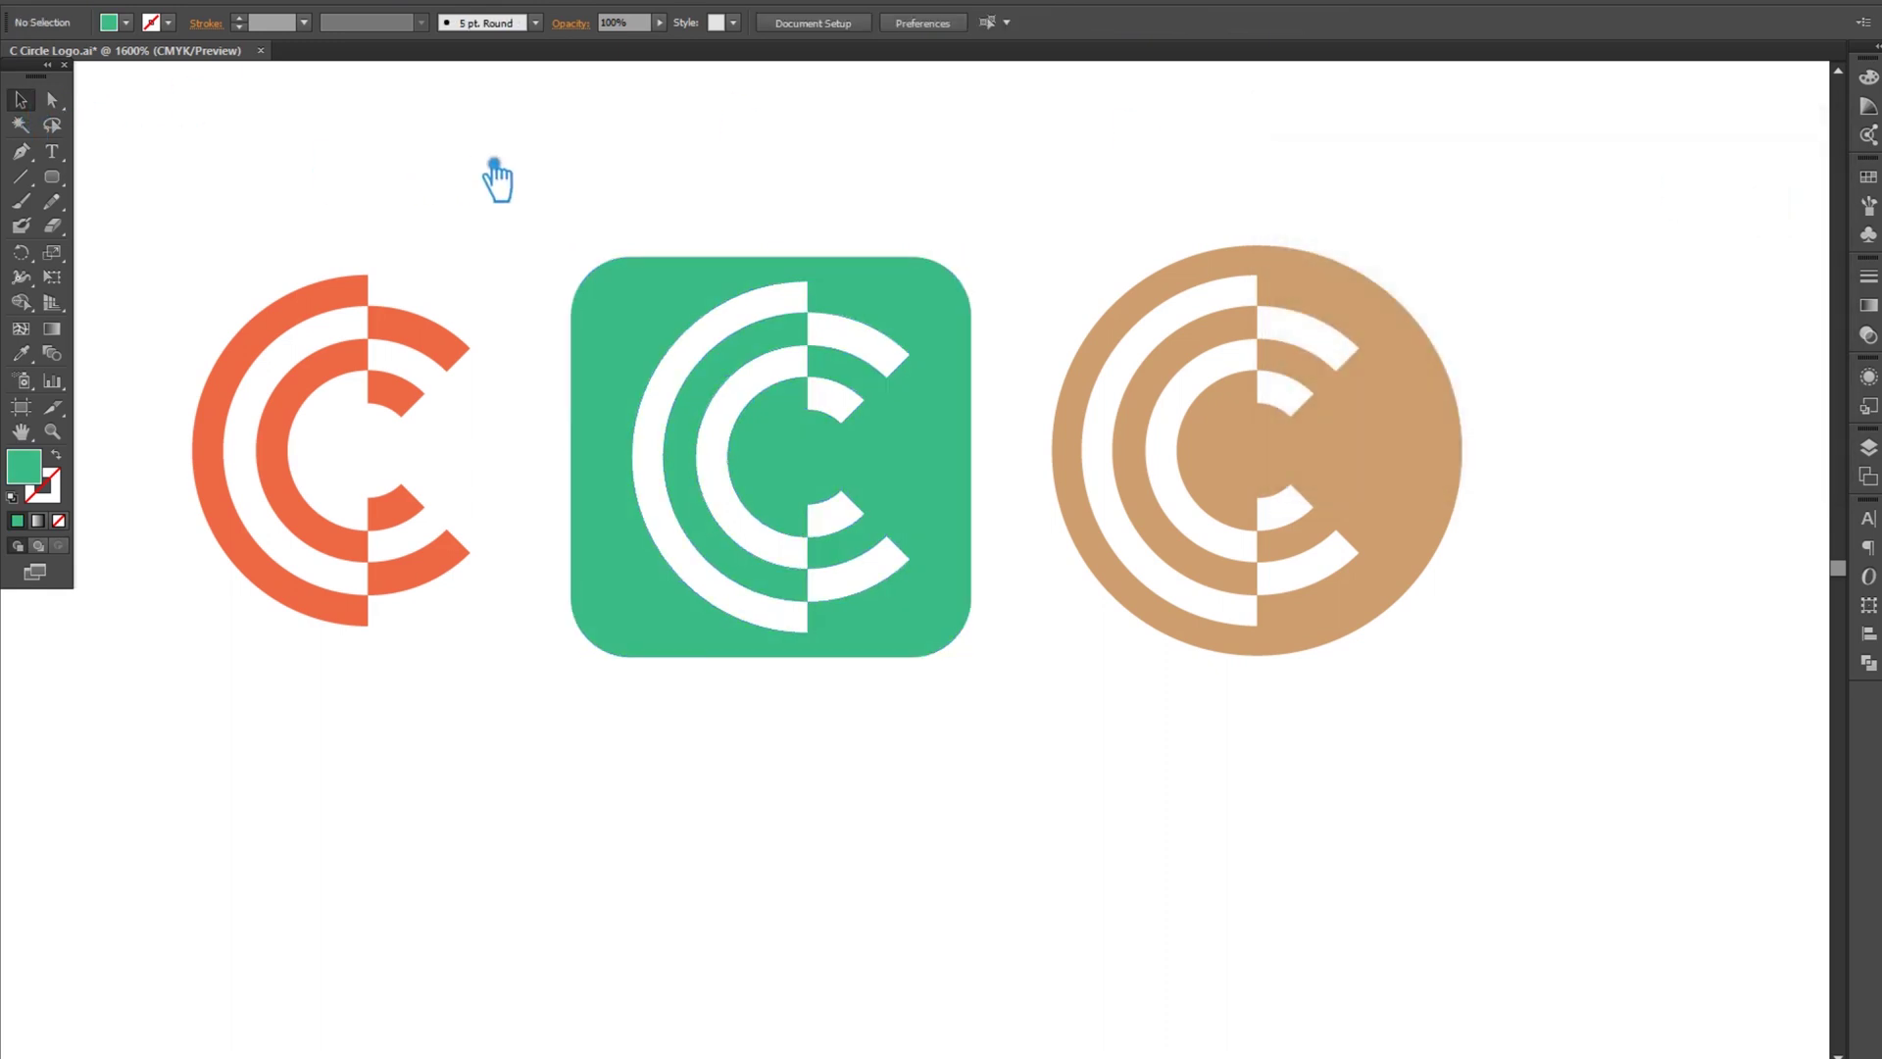
# - Nudge the leftmost C logo towards the square badge and recolour it a darker red-orange, about #CC5037
pyautogui.moveTo(465, 323); pyautogui.dragTo(484, 359)
pyautogui.click(672, 218)
pyautogui.click(480, 354)
pyautogui.doubleClick(30, 472)
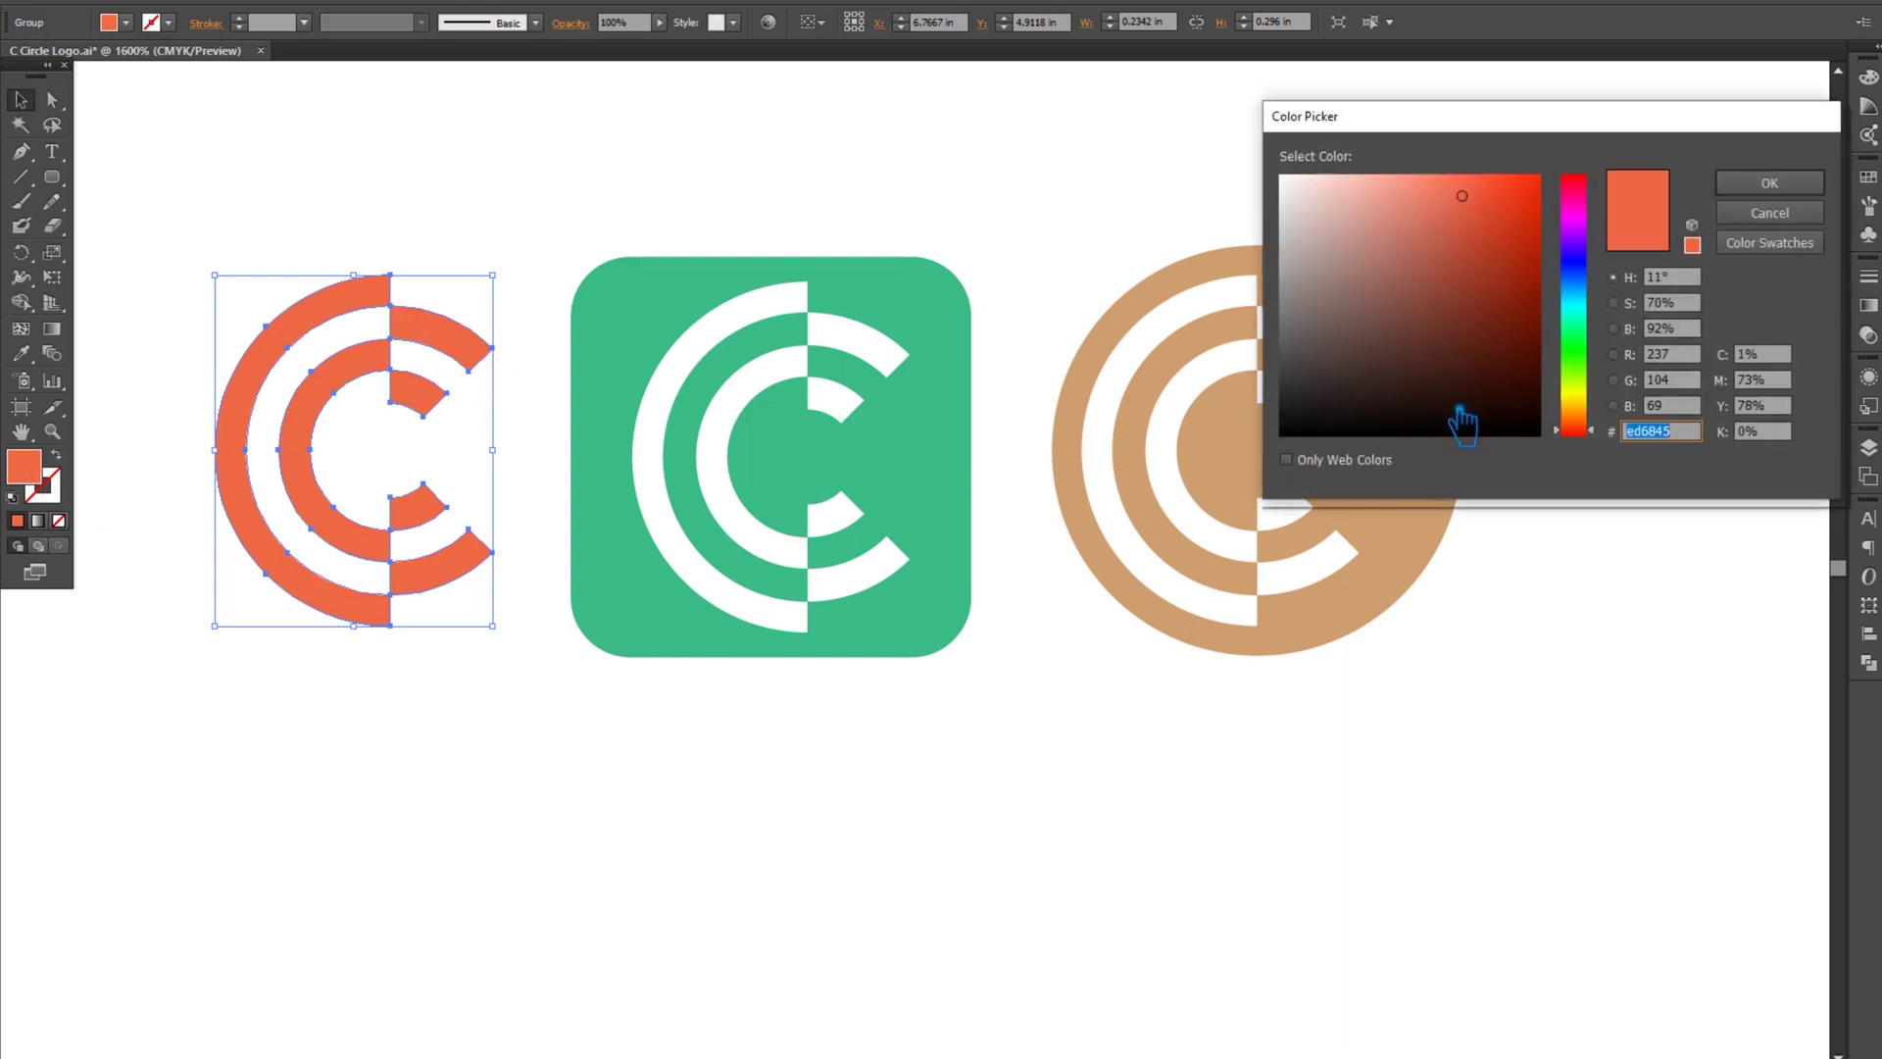
pyautogui.moveTo(1480, 235); pyautogui.dragTo(1490, 240)
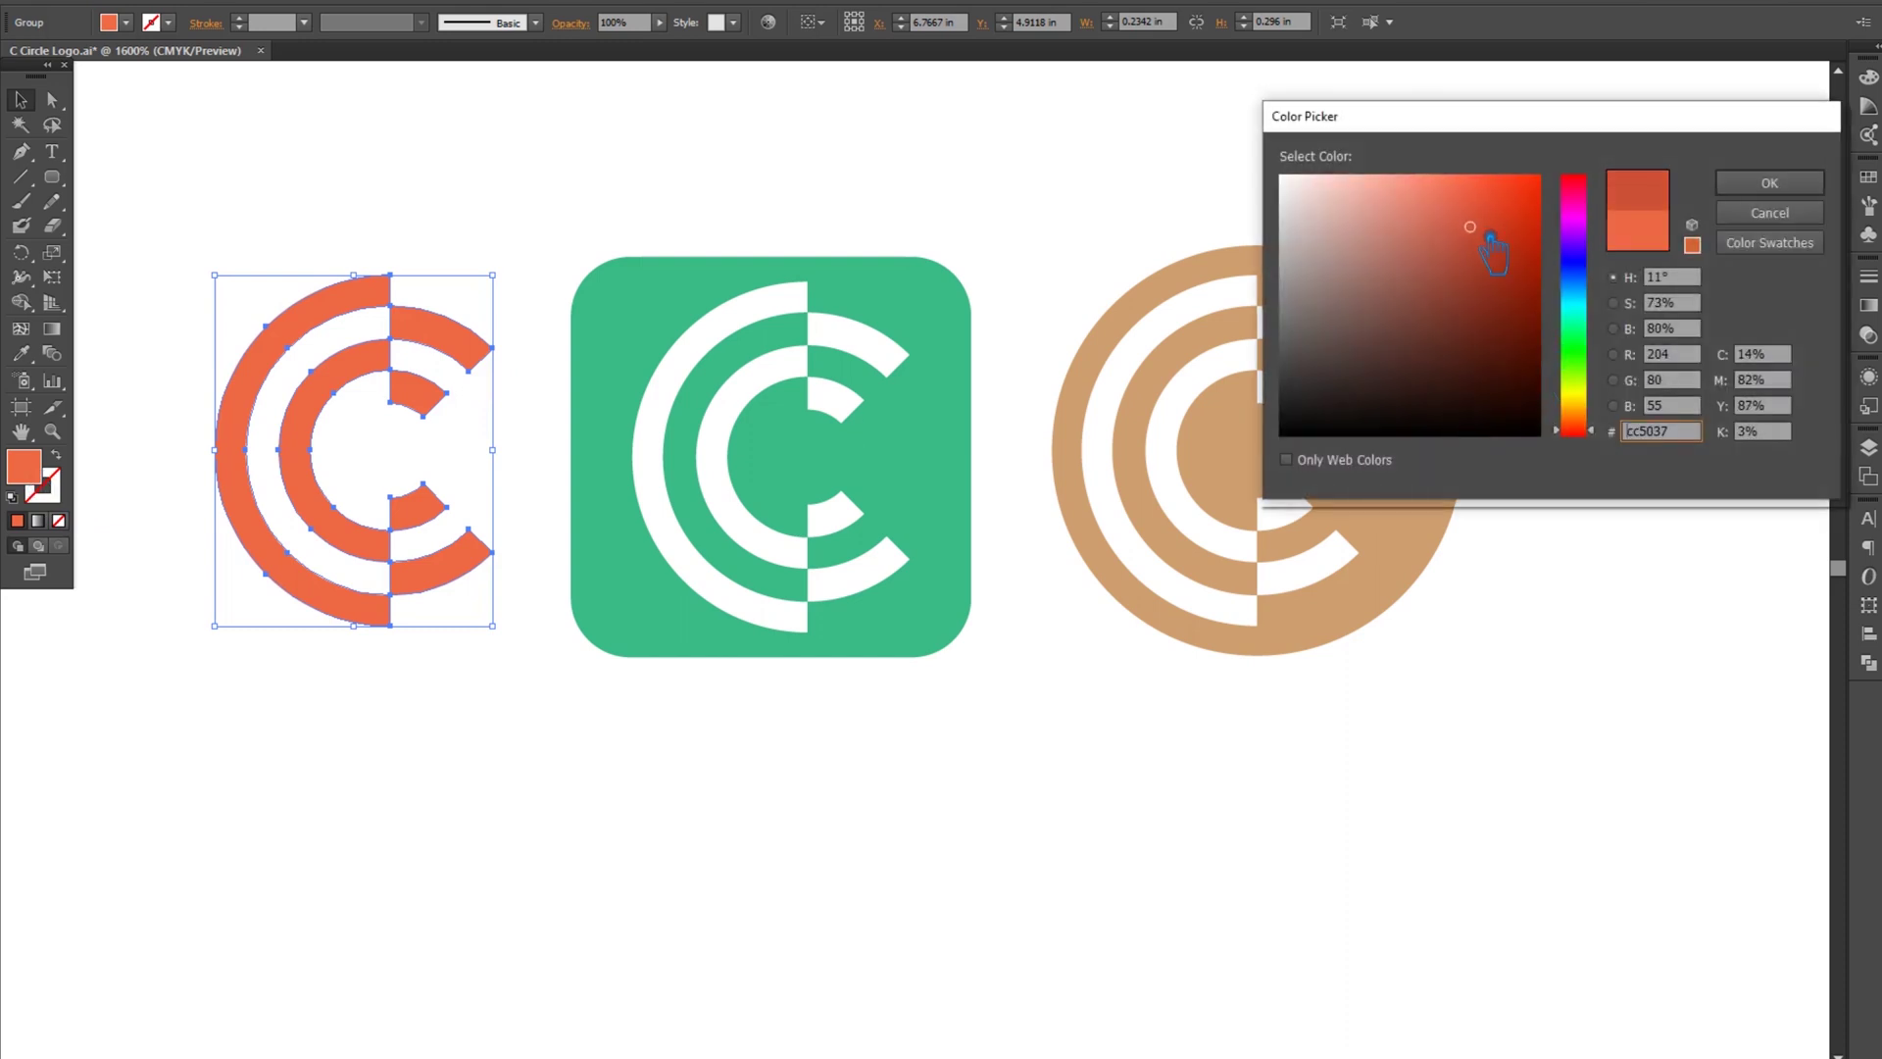
pyautogui.click(1755, 184)
pyautogui.click(1176, 211)
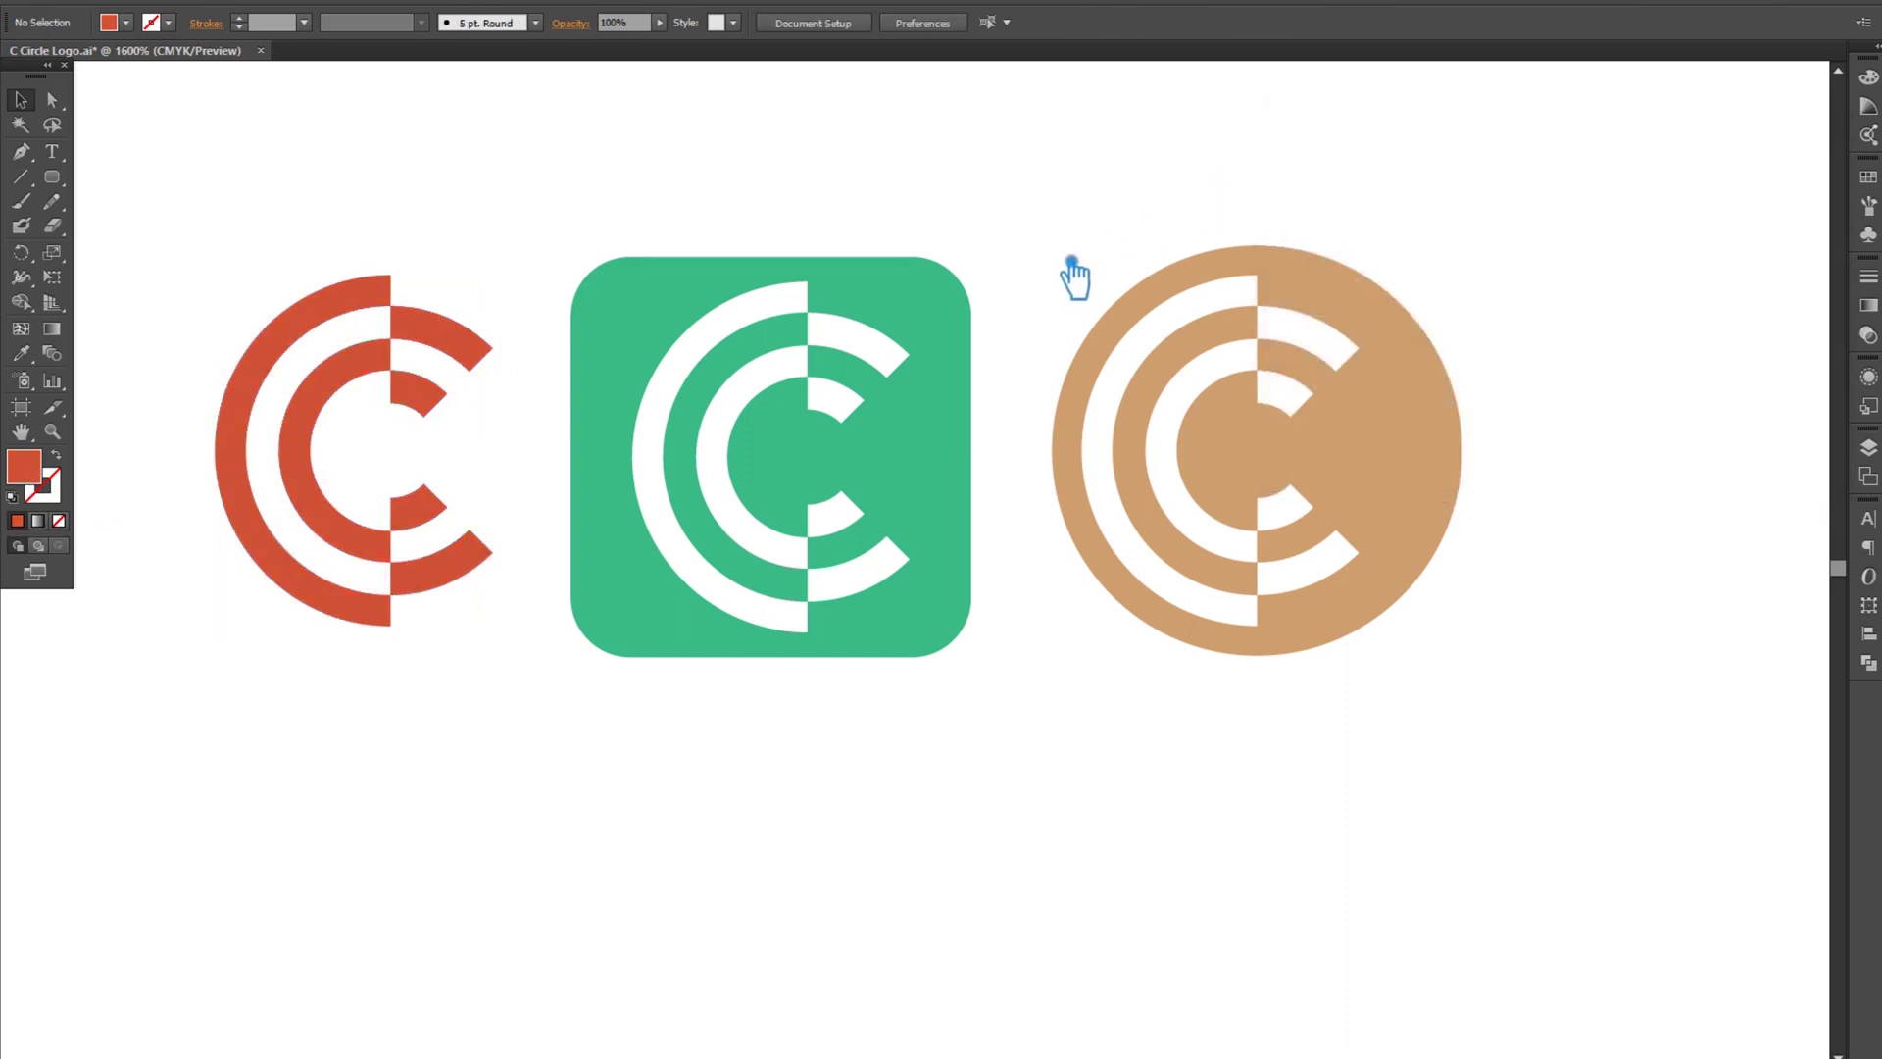
# - Nudge the circular badge slightly closer to the square badge
pyautogui.moveTo(1214, 781); pyautogui.dragTo(1327, 781)
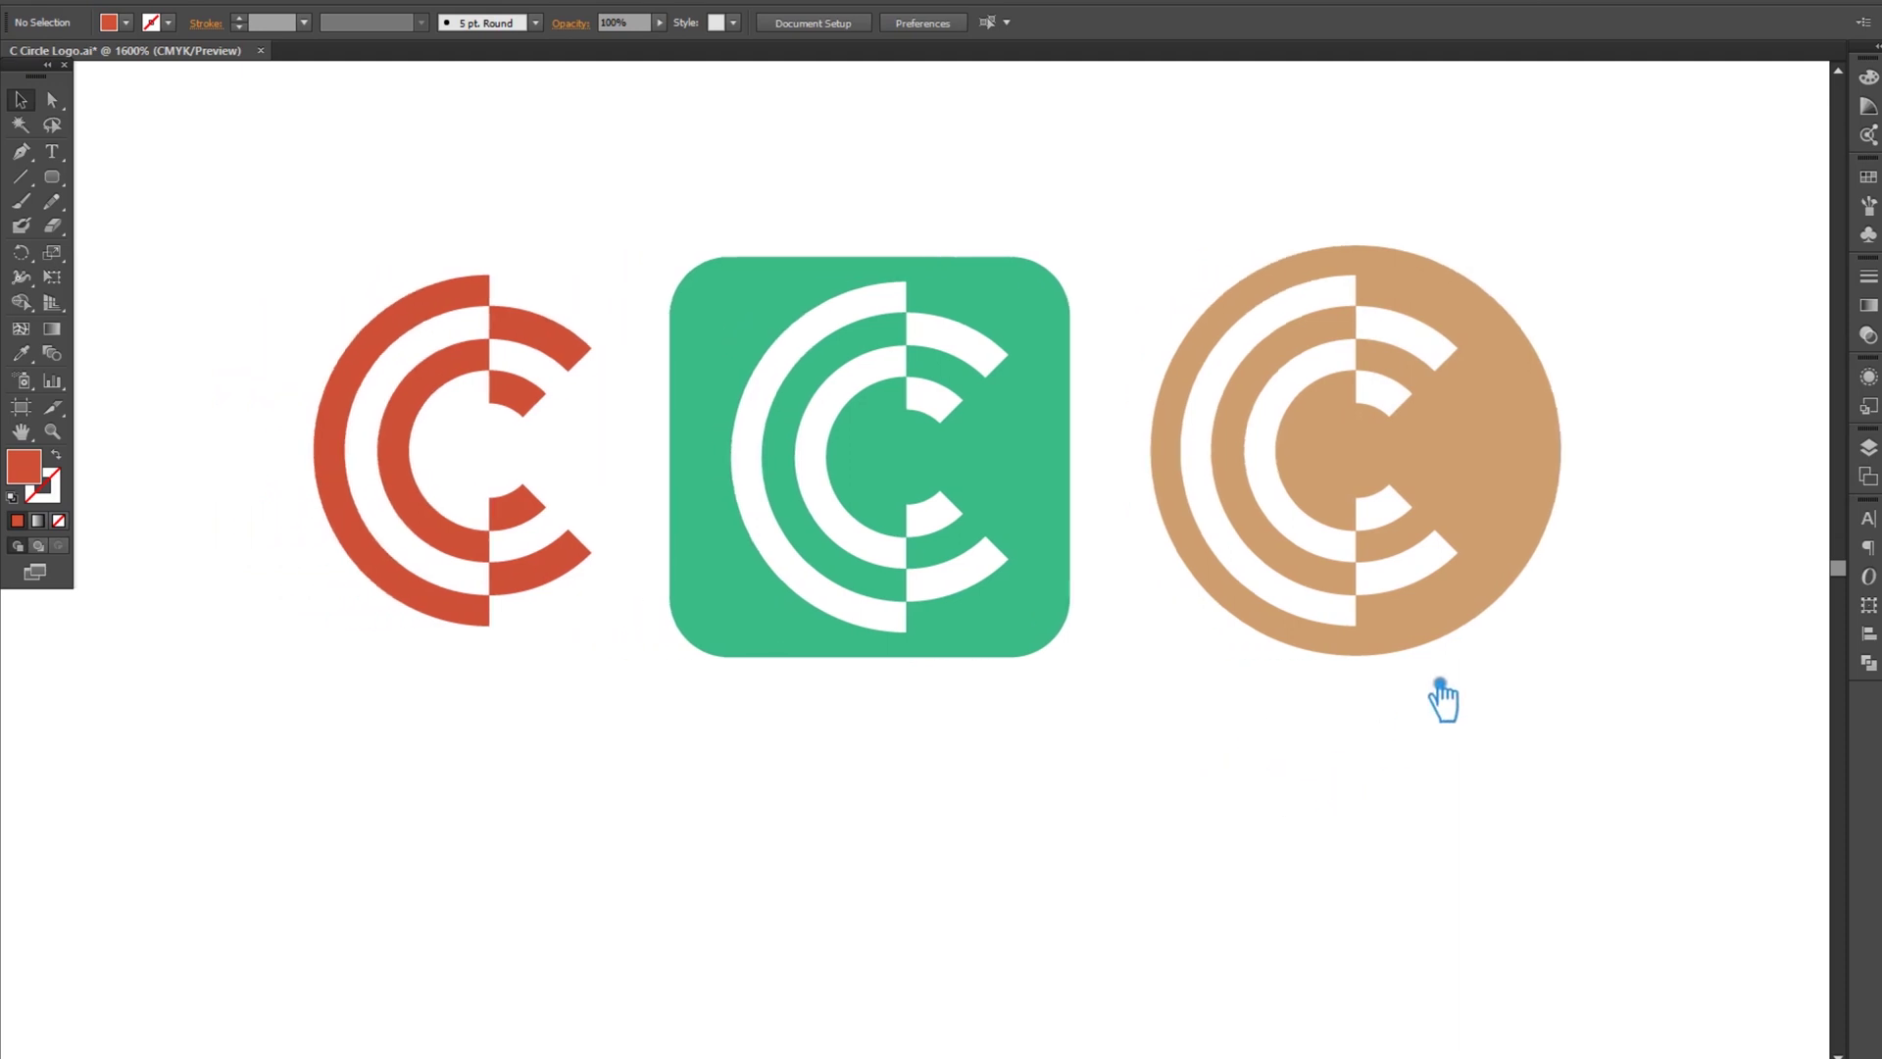
pyautogui.moveTo(1503, 538); pyautogui.dragTo(1500, 534)
pyautogui.click(1553, 731)
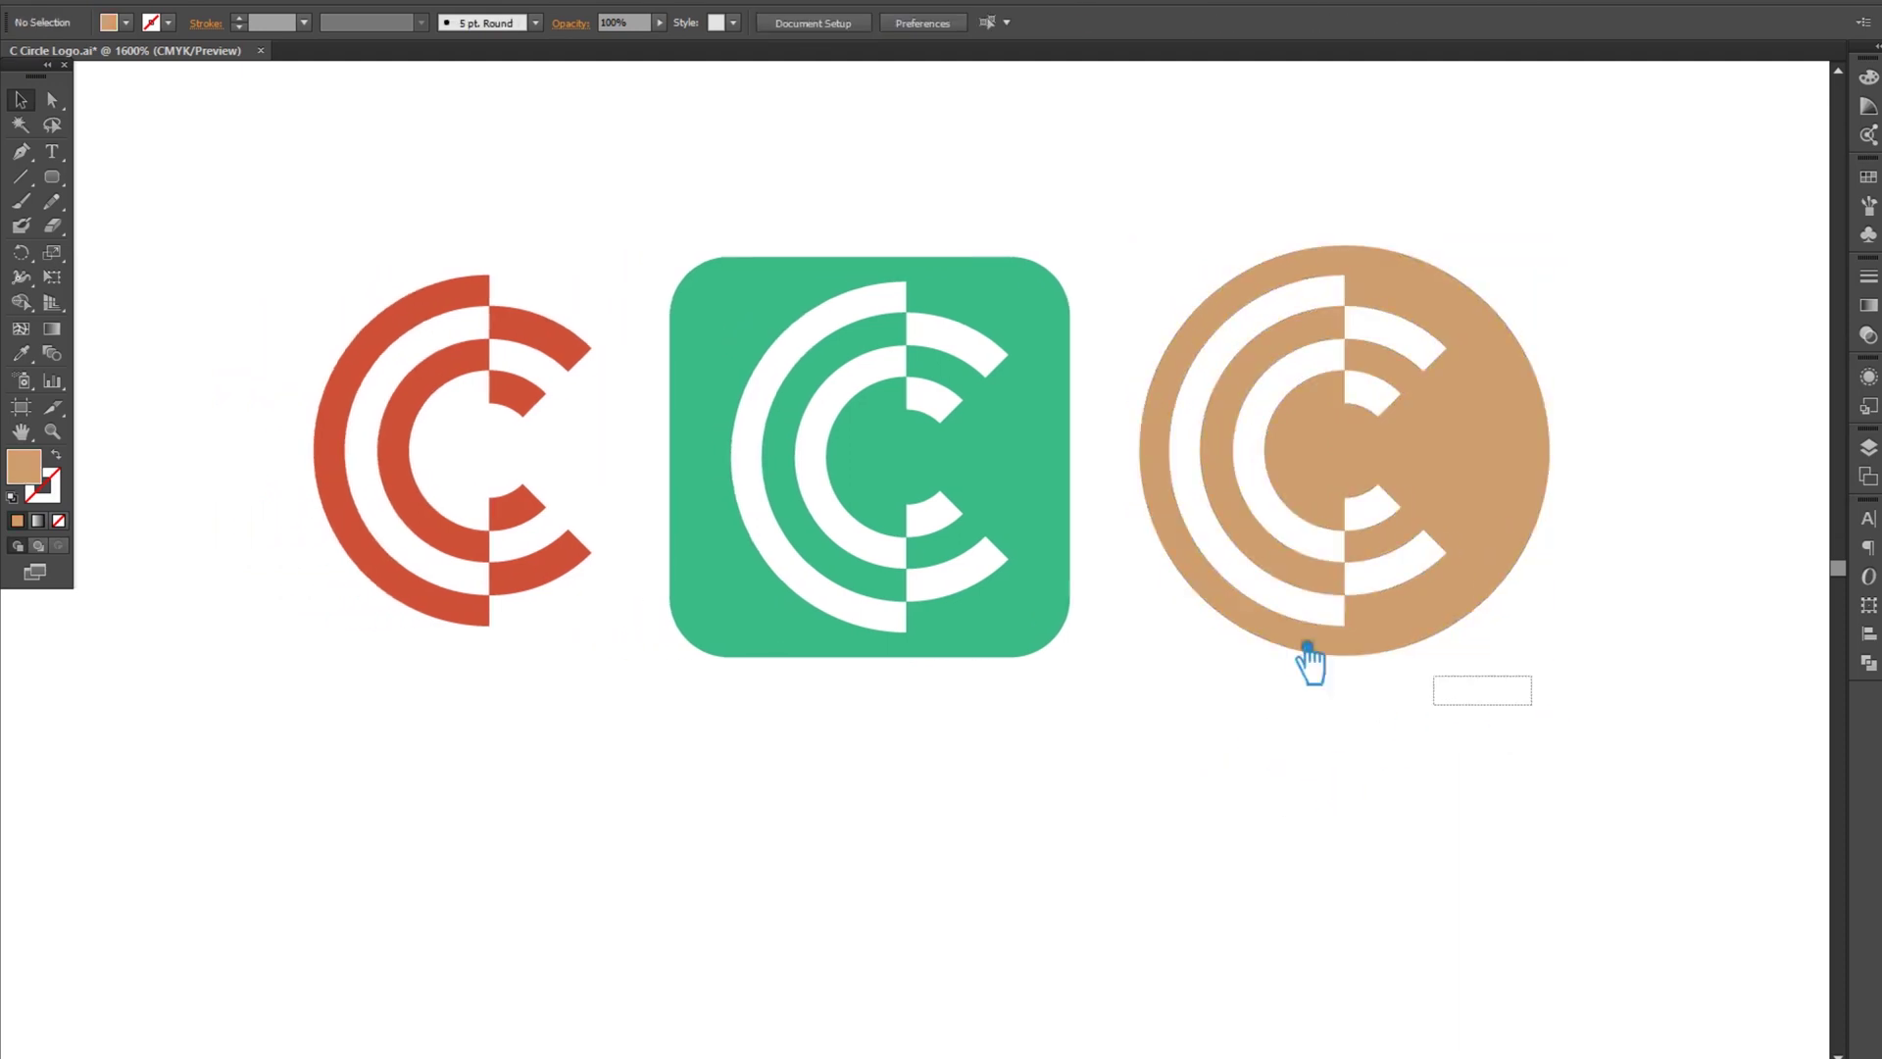
# - Try to distribute the three logos evenly by their horizontal centres
pyautogui.moveTo(1553, 731); pyautogui.dragTo(450, 315)
pyautogui.click(1137, 23)
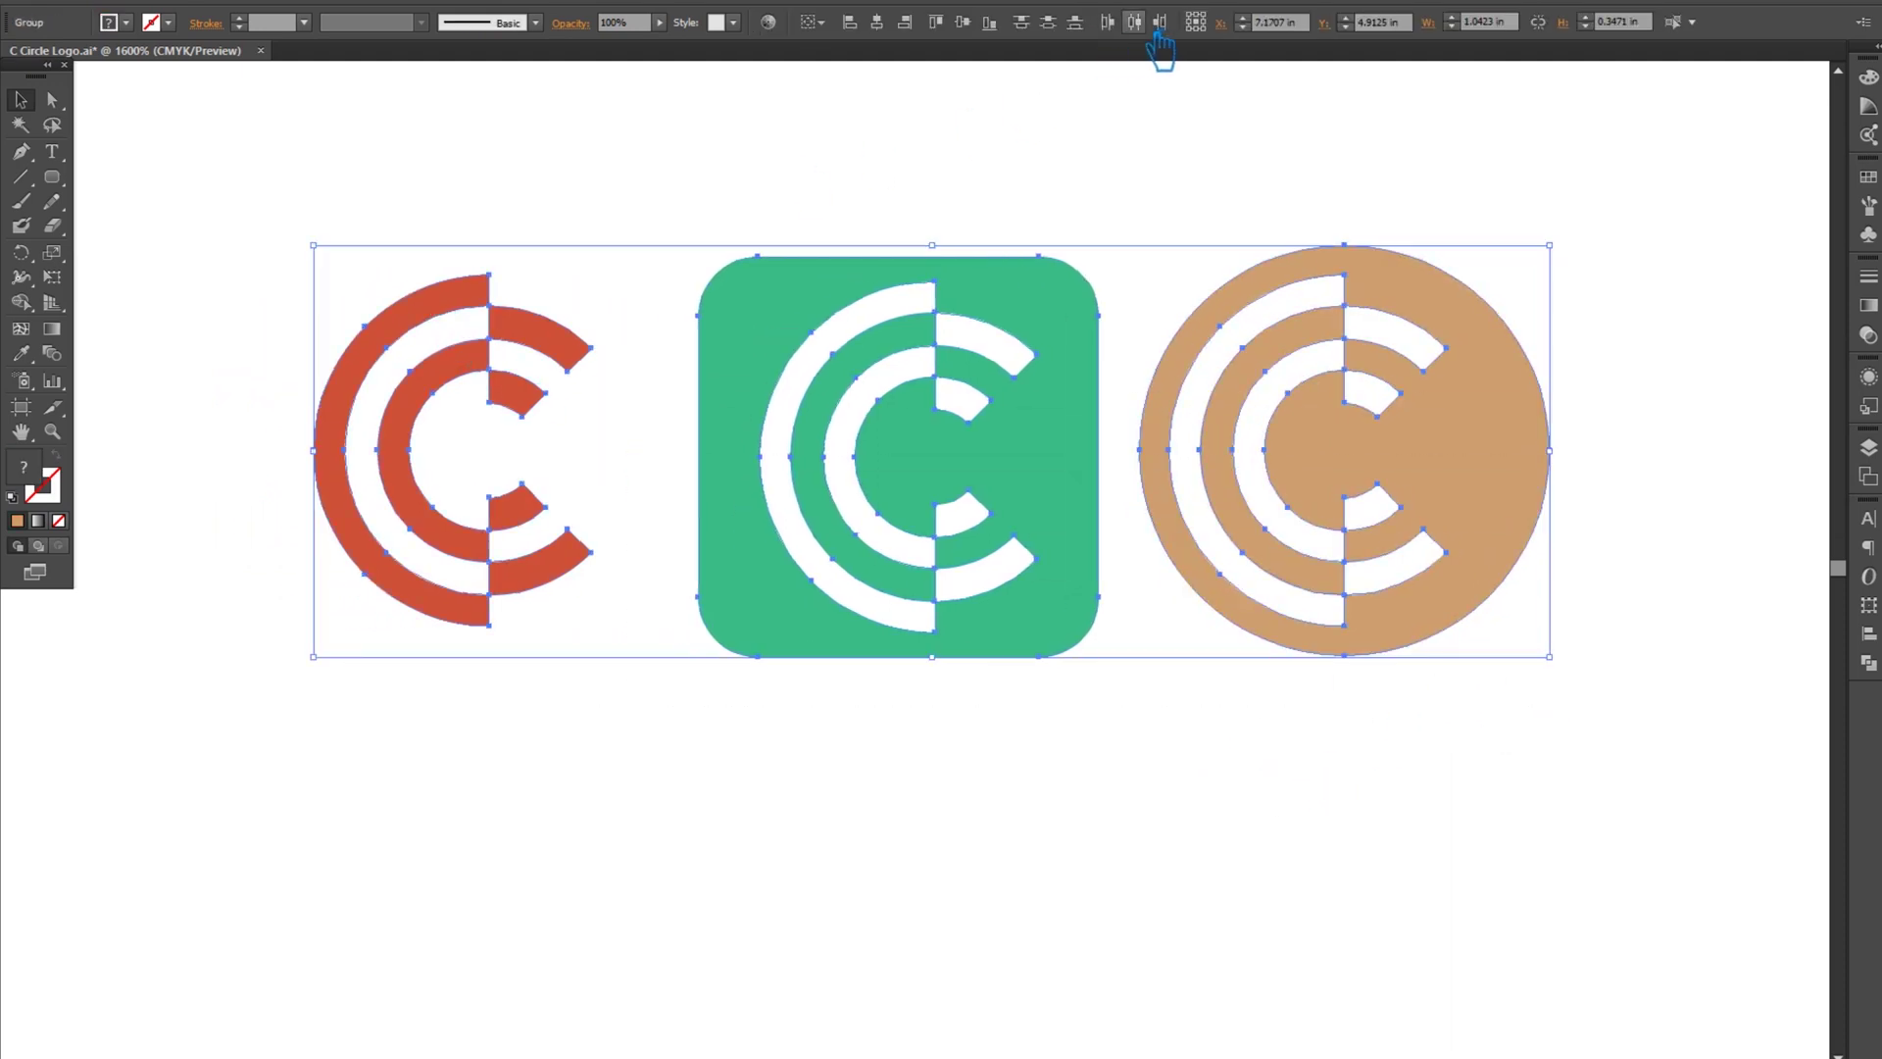
pyautogui.hotkey('ctrl', 'z')
# - Align all three logos to a common vertical centre and save the document
pyautogui.click(1546, 697)
pyautogui.moveTo(1578, 733); pyautogui.dragTo(437, 307)
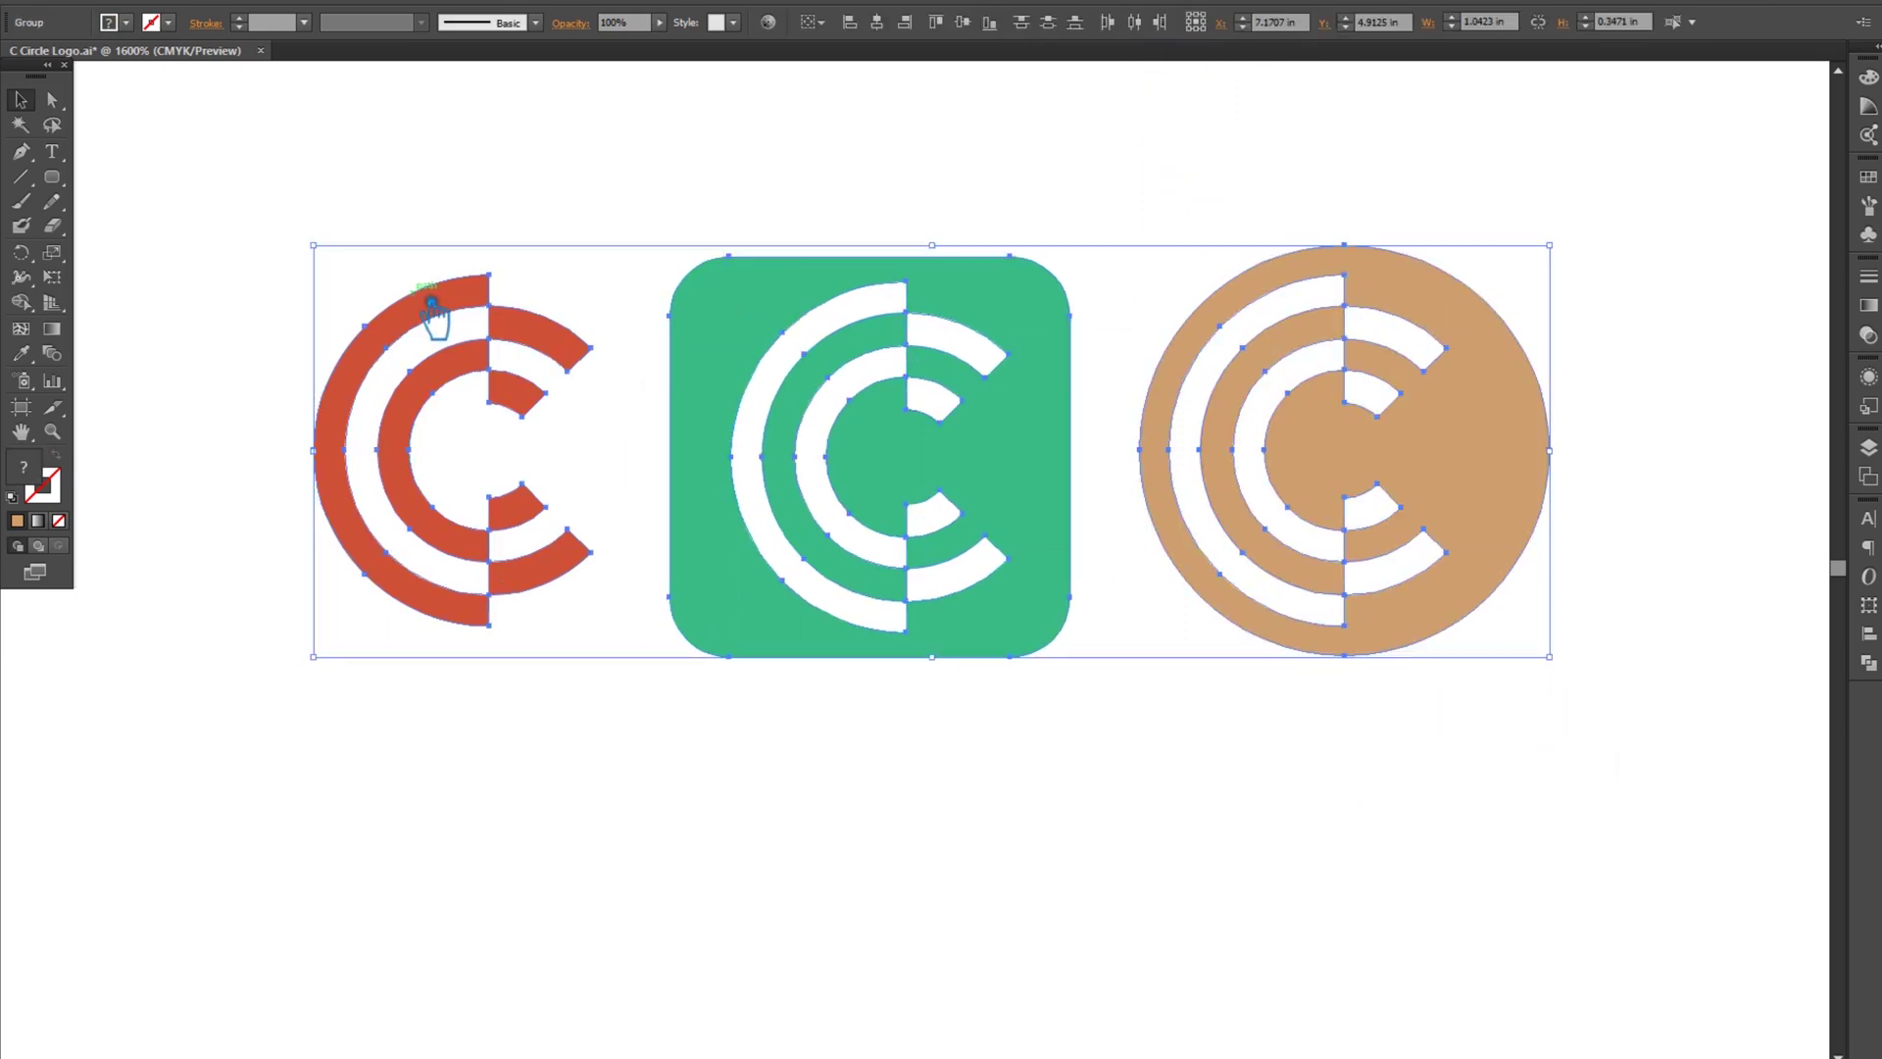
pyautogui.click(963, 22)
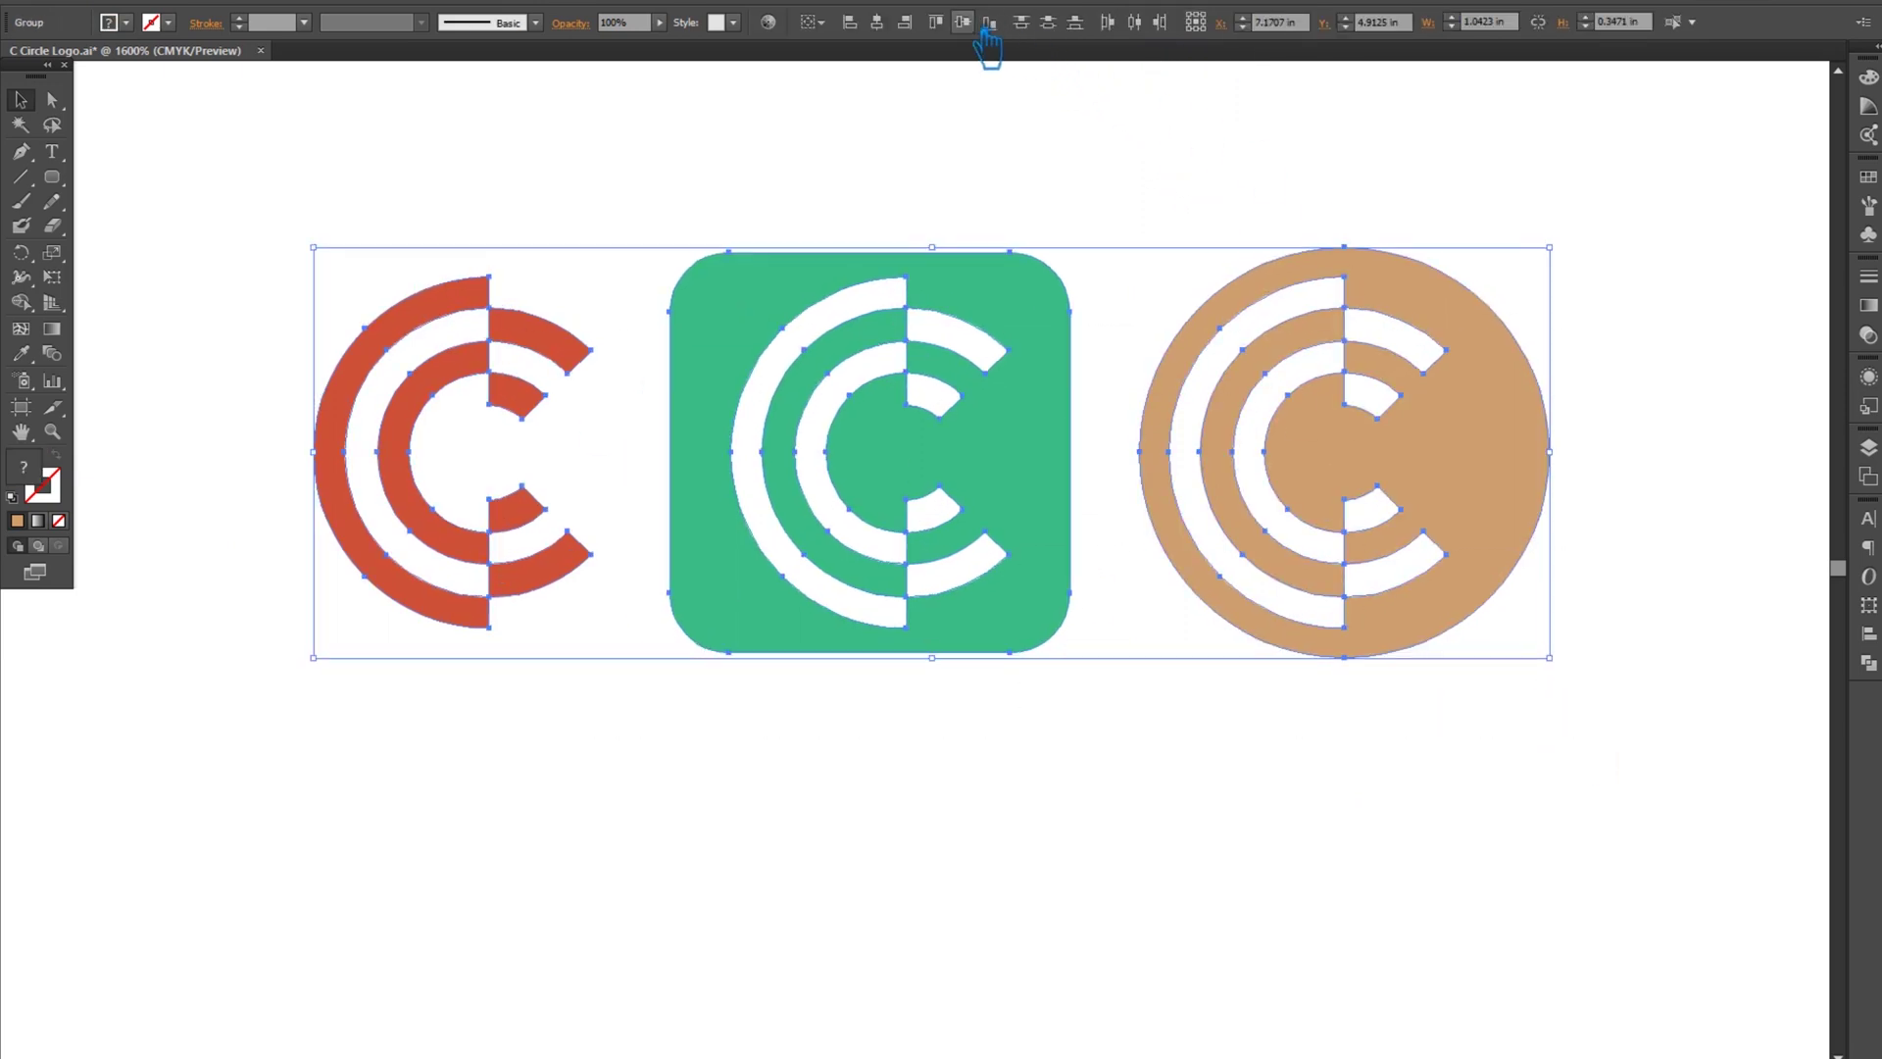
pyautogui.click(1066, 241)
pyautogui.hotkey('ctrl', 's')
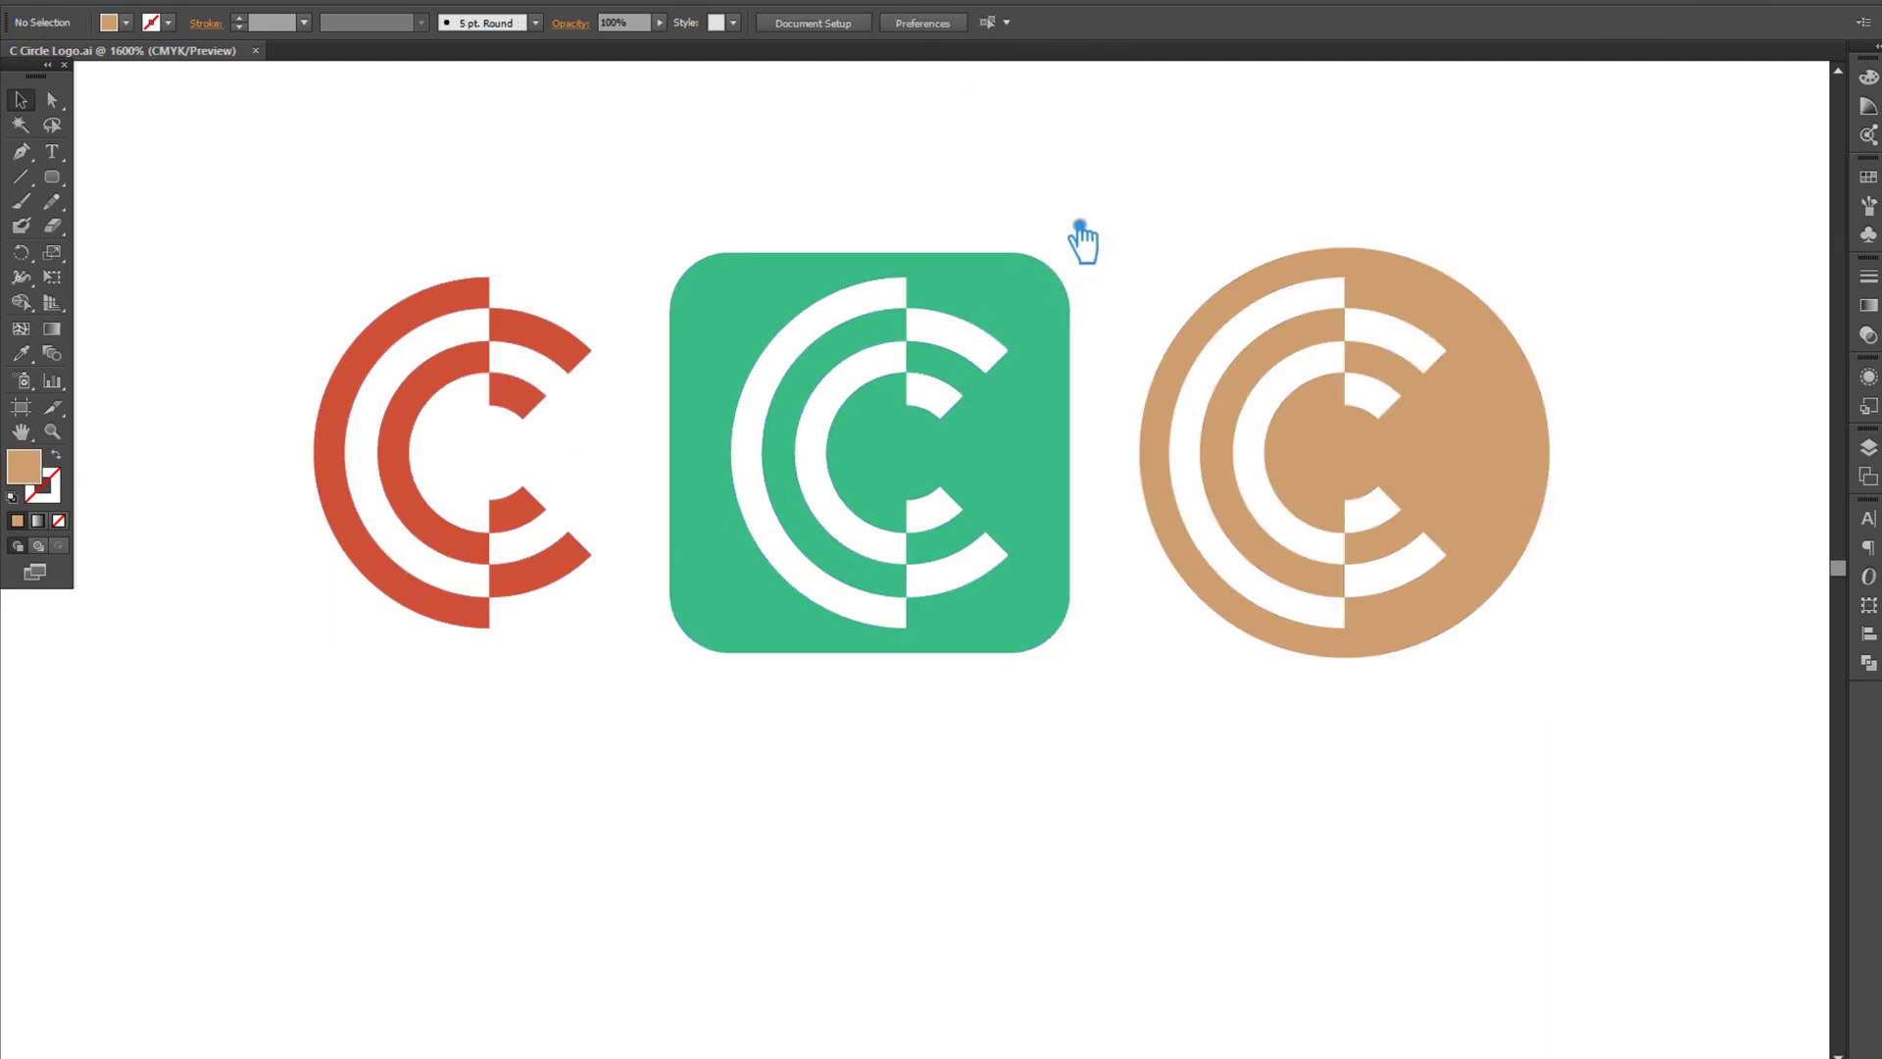